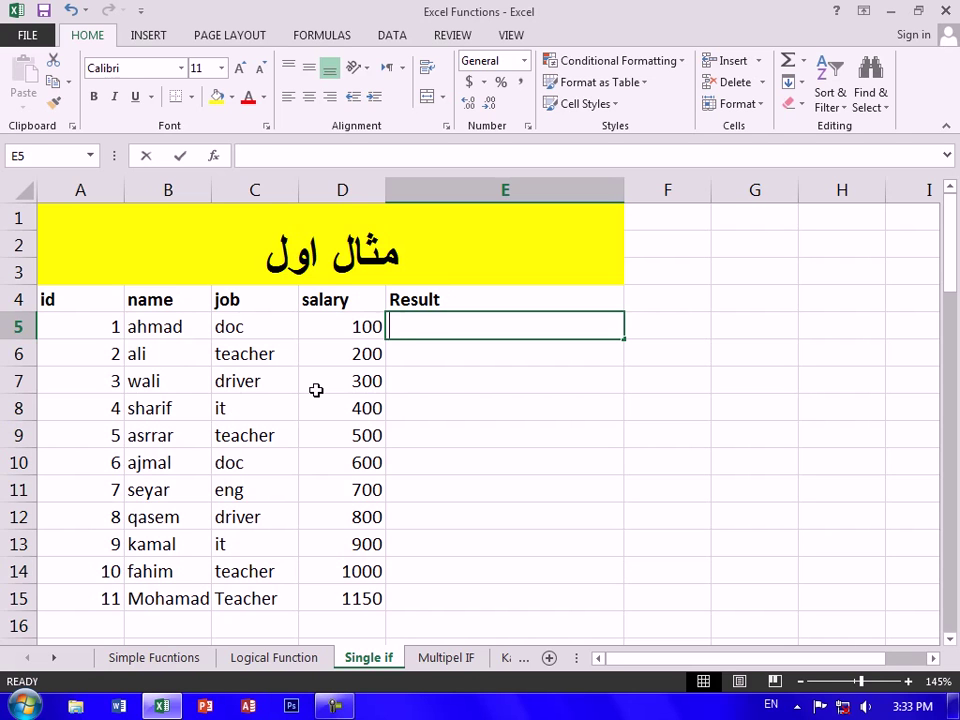
# In E5, enter =IF(C5="teacher",D5+150,"Your not in this position")
pyautogui.write('=if')
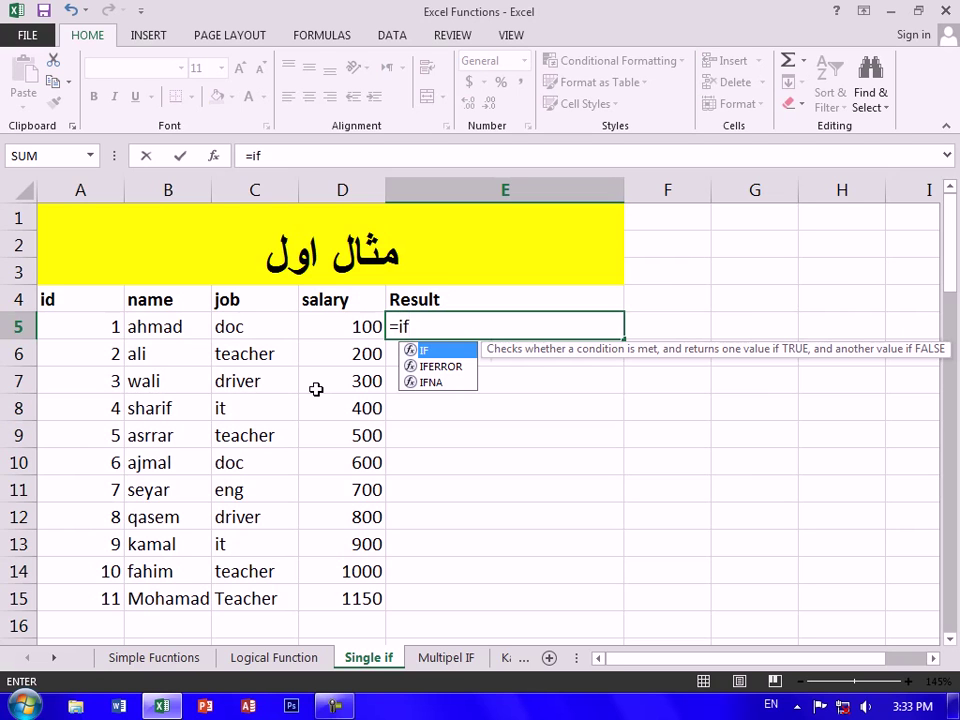
pyautogui.write('(')
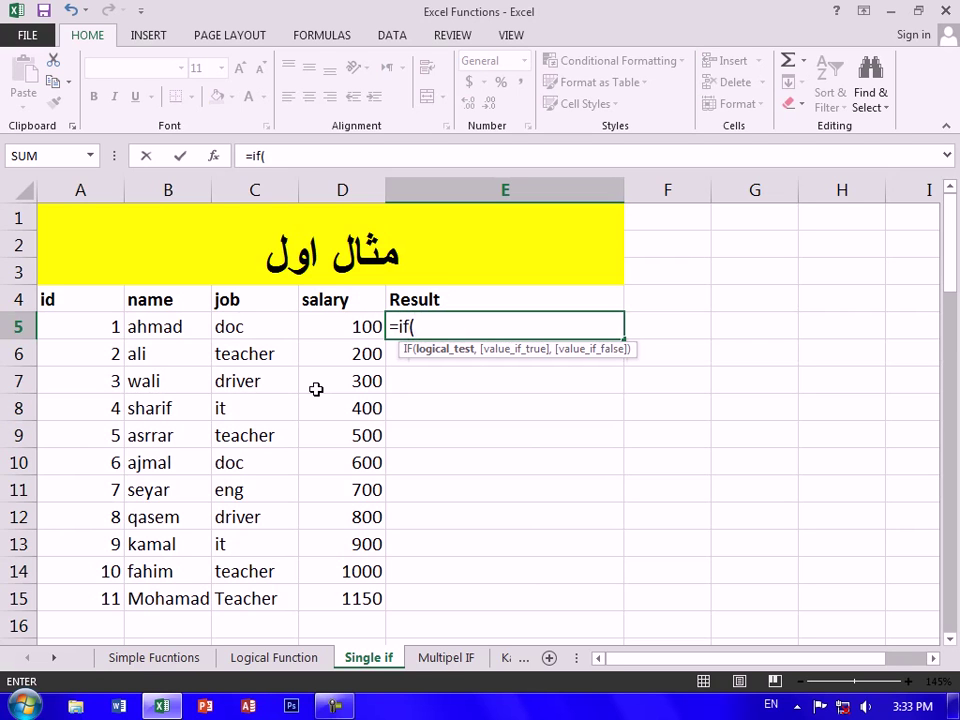
pyautogui.click(253, 319)
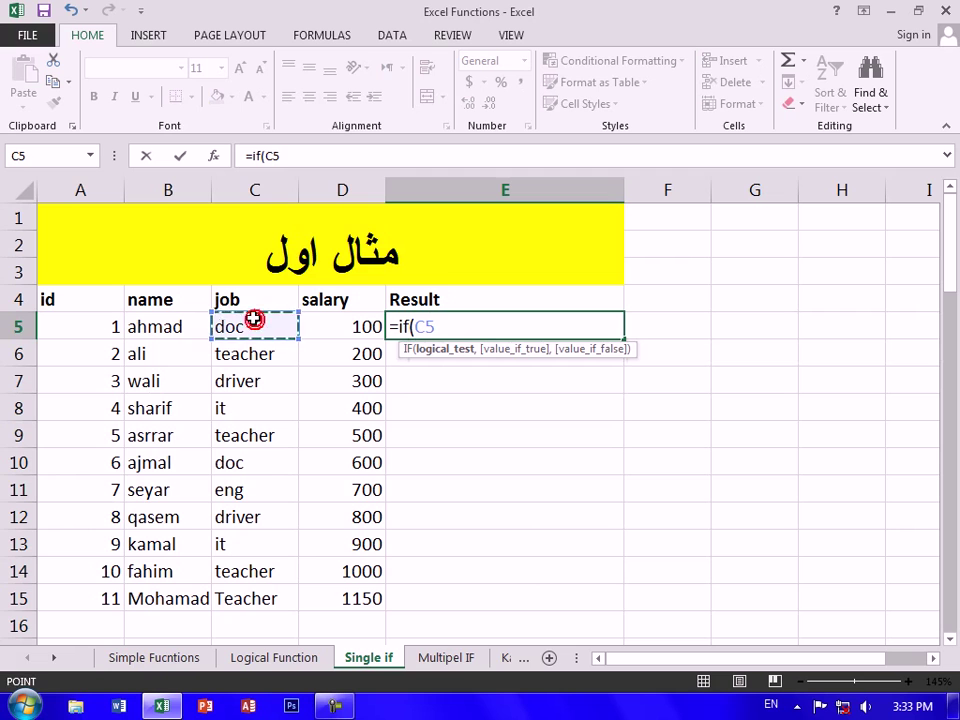
pyautogui.write('="')
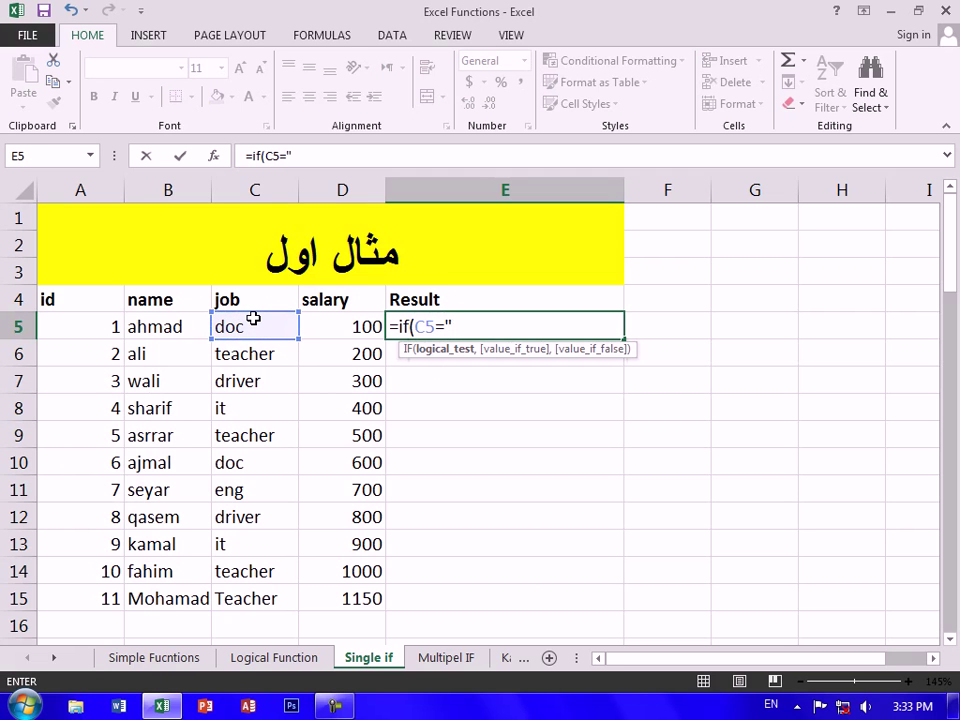
pyautogui.write('teacher')
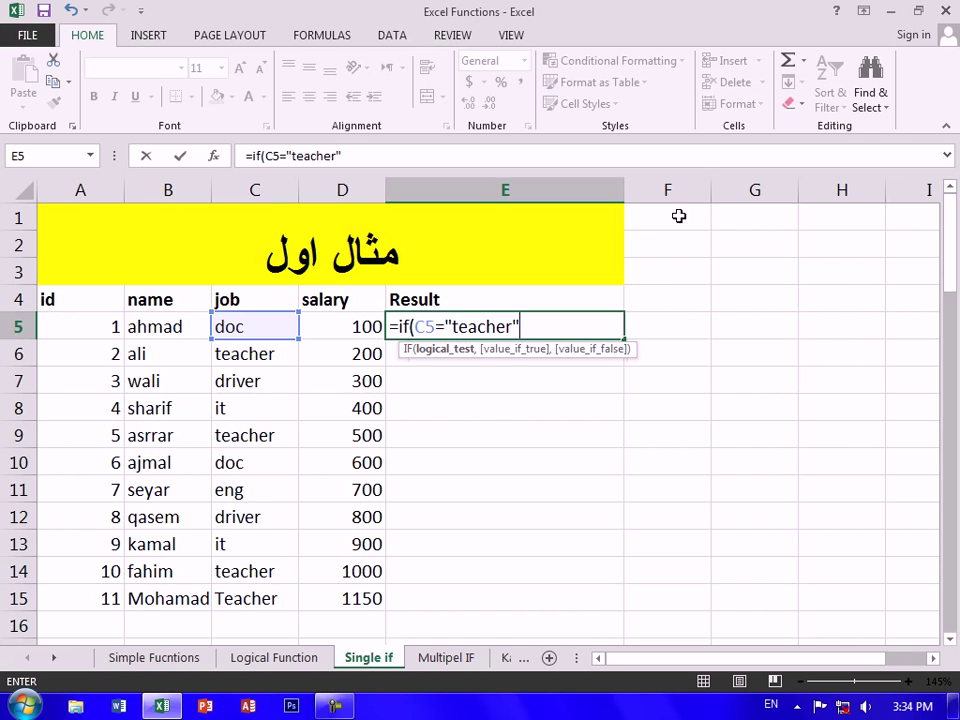
pyautogui.write(',')
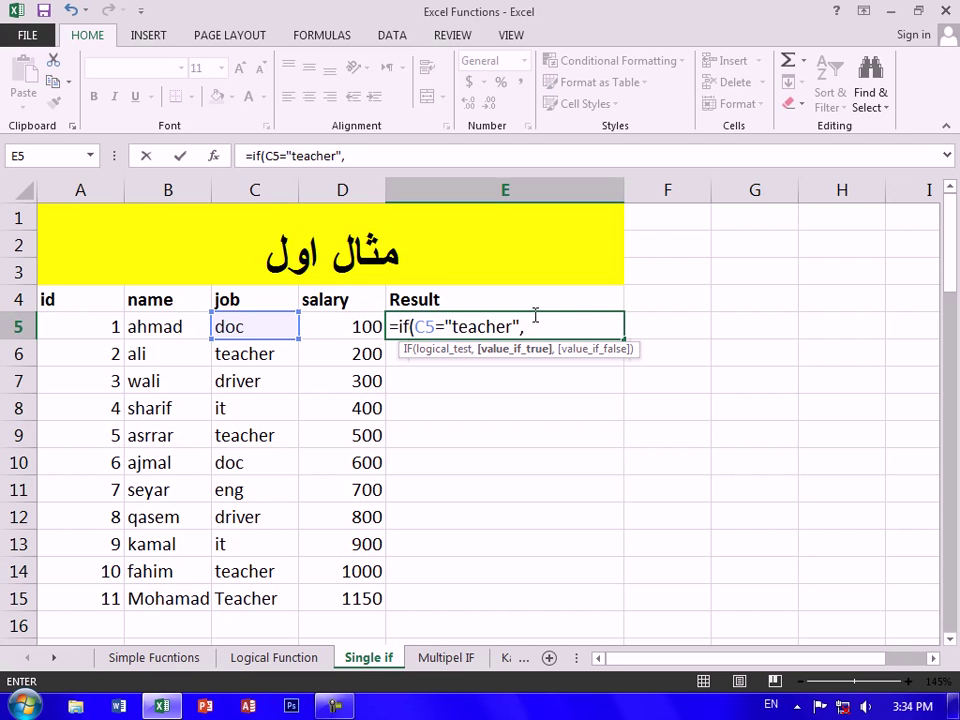
pyautogui.click(348, 331)
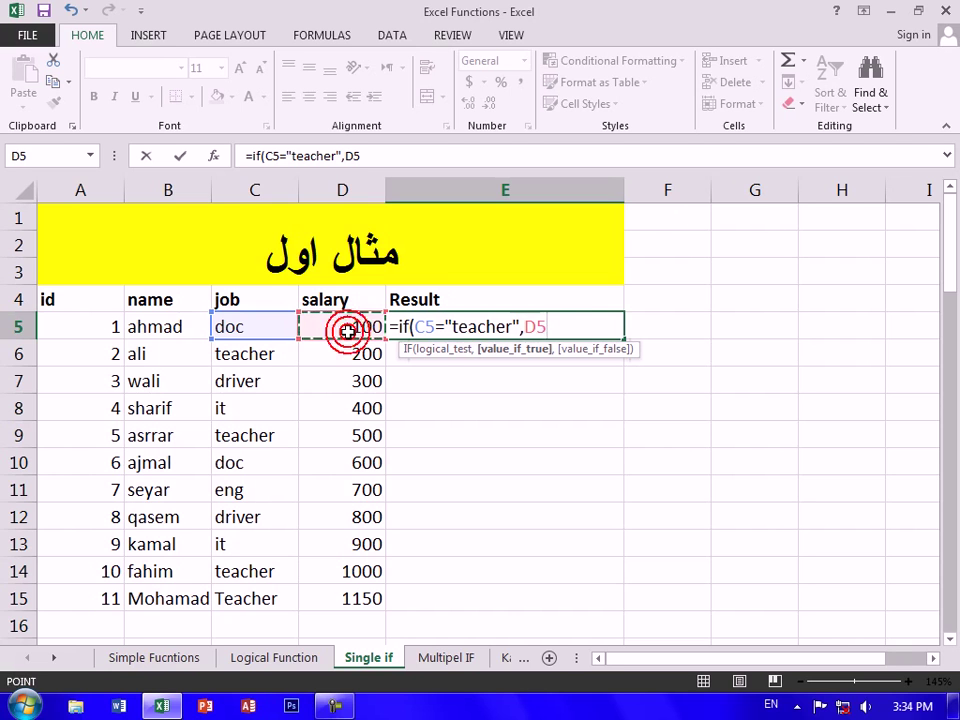
pyautogui.write('+500')
pyautogui.press('BackSpace')
pyautogui.press('BackSpace')
pyautogui.press('BackSpace')
pyautogui.write('150')
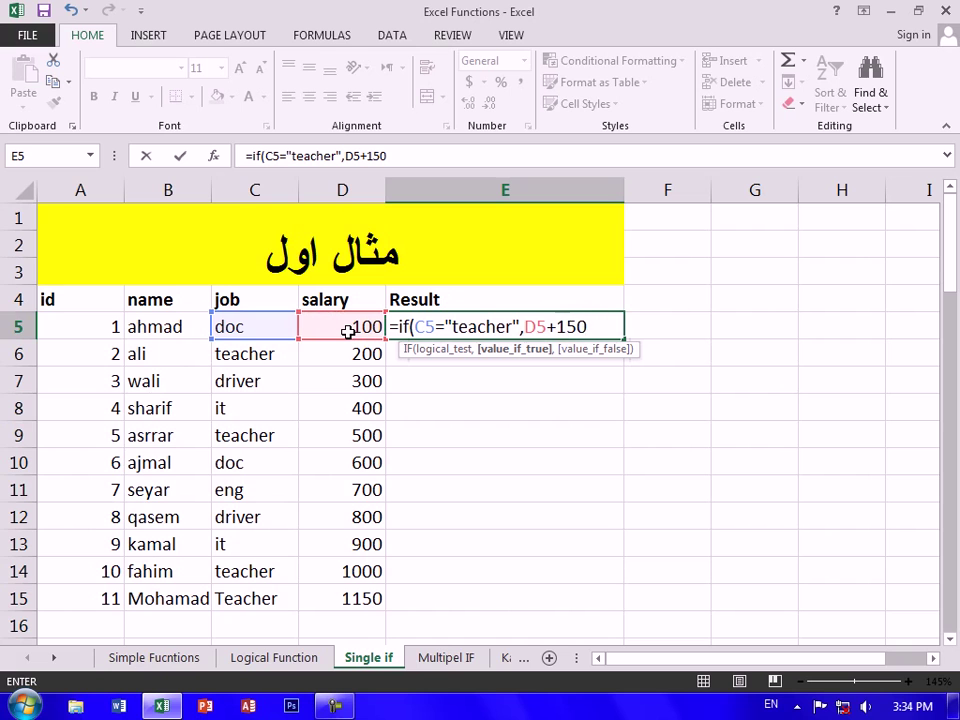
pyautogui.write(',')
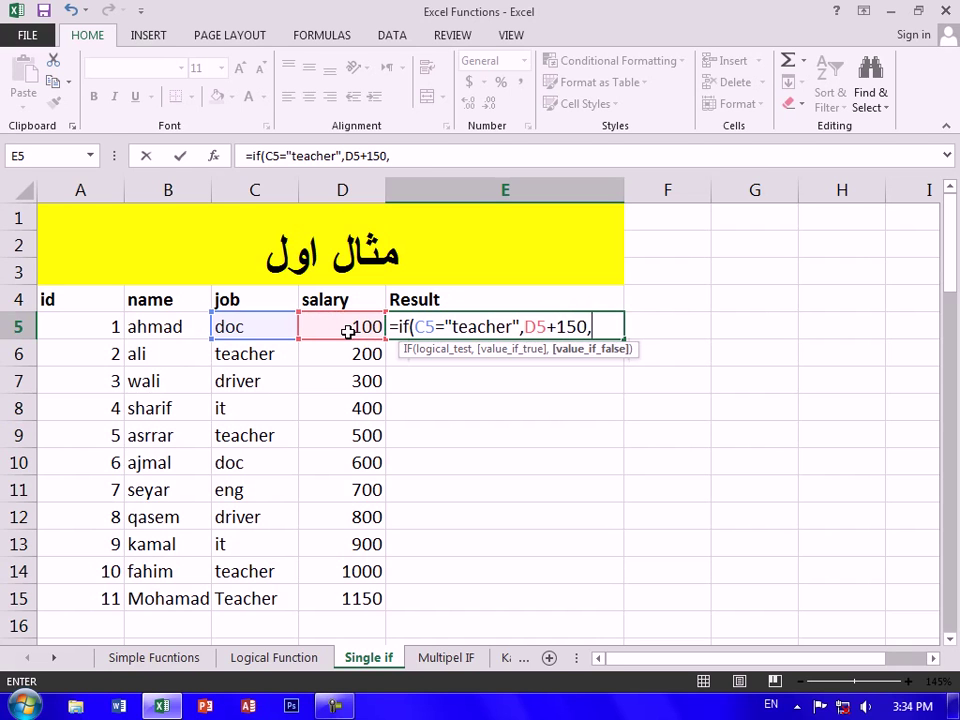
pyautogui.write('"Your not in this psoisti')
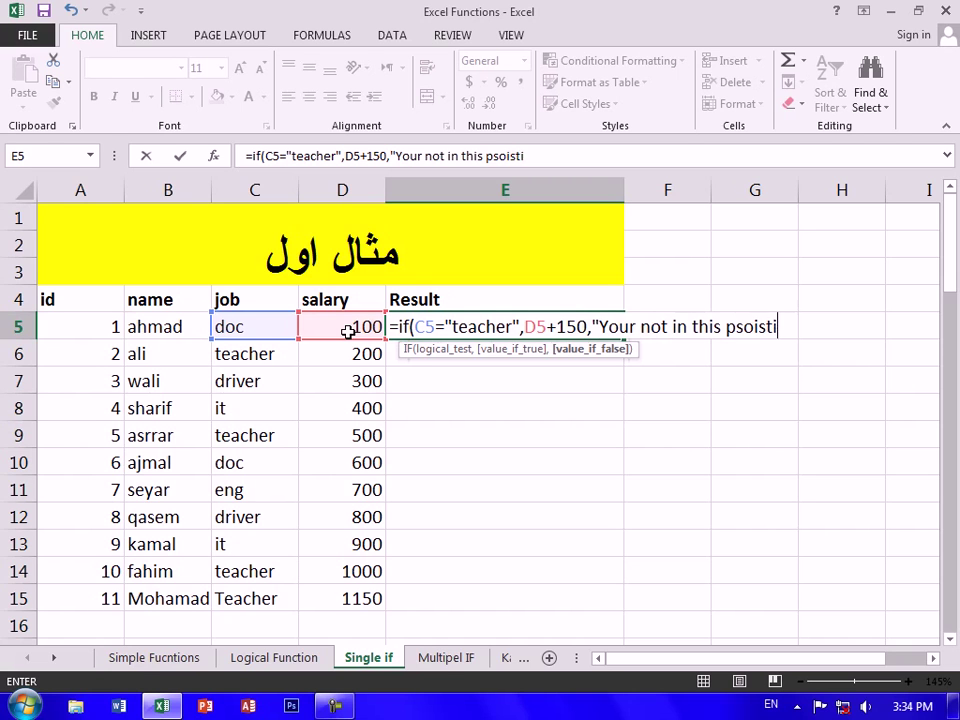
pyautogui.press('BackSpace')
pyautogui.press('BackSpace')
pyautogui.press('BackSpace')
pyautogui.press('BackSpace')
pyautogui.press('BackSpace')
pyautogui.press('BackSpace')
pyautogui.write('os')
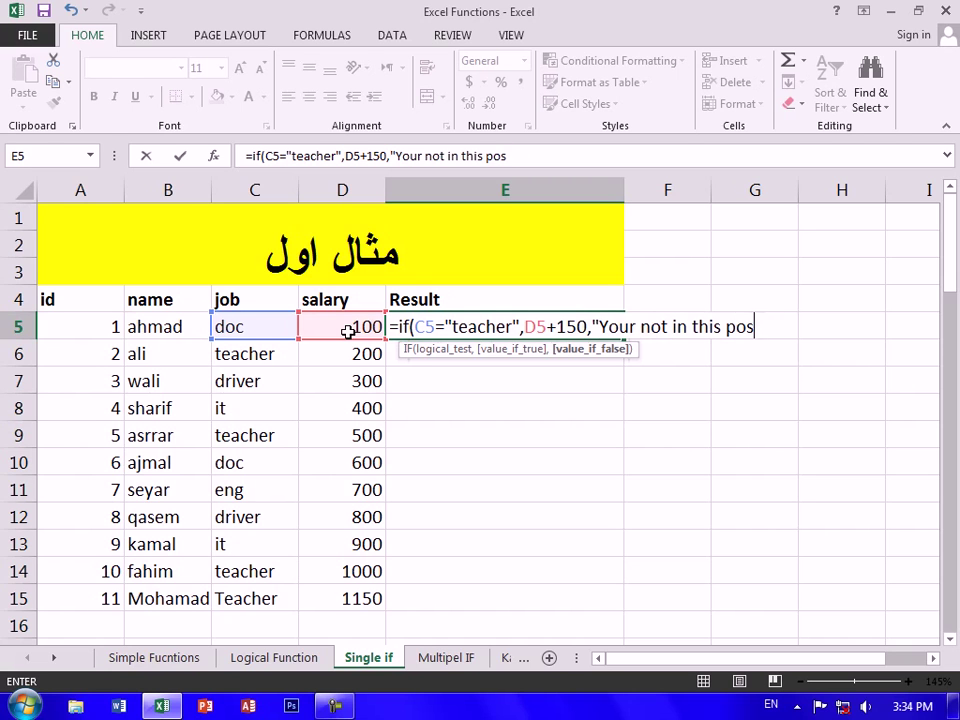
pyautogui.write('ition')
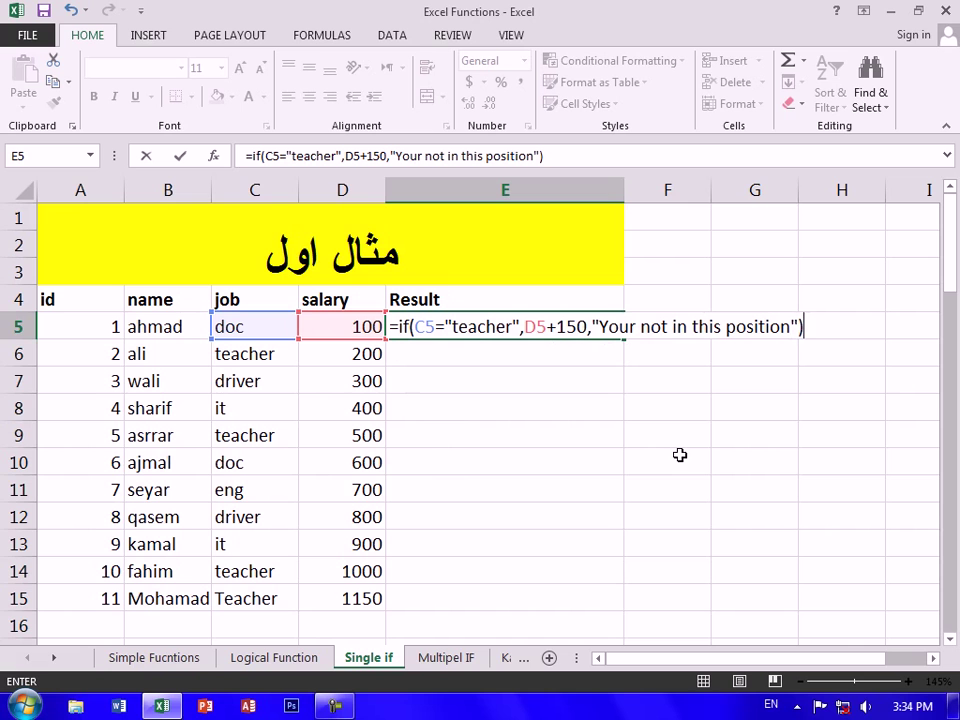
pyautogui.press('Return')
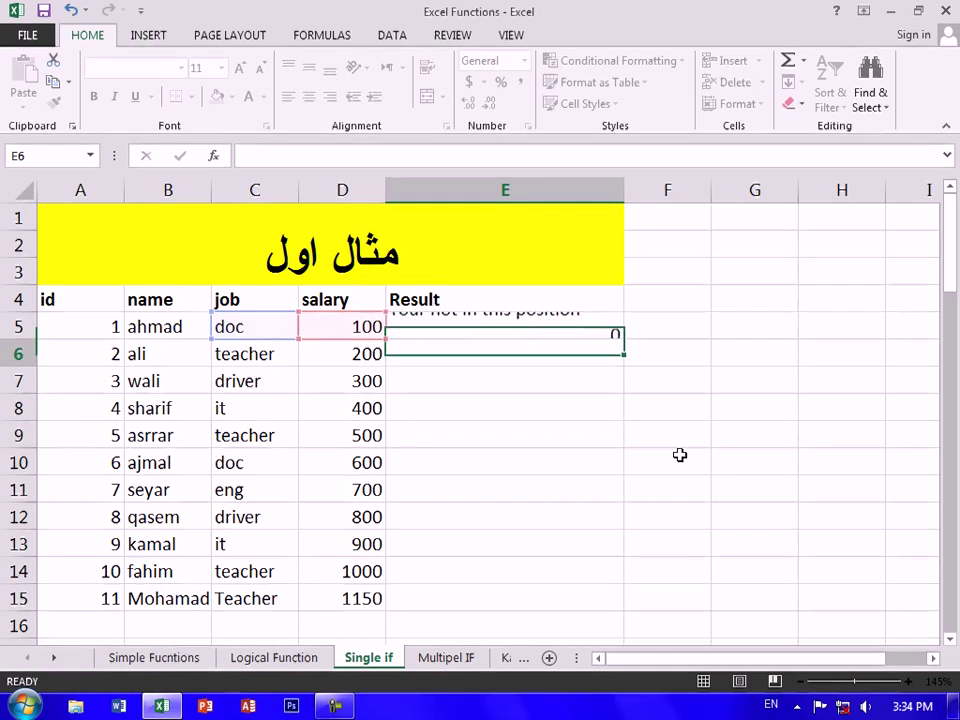
# Fill the E5 teacher-bonus formula down to E15
pyautogui.click(595, 326)
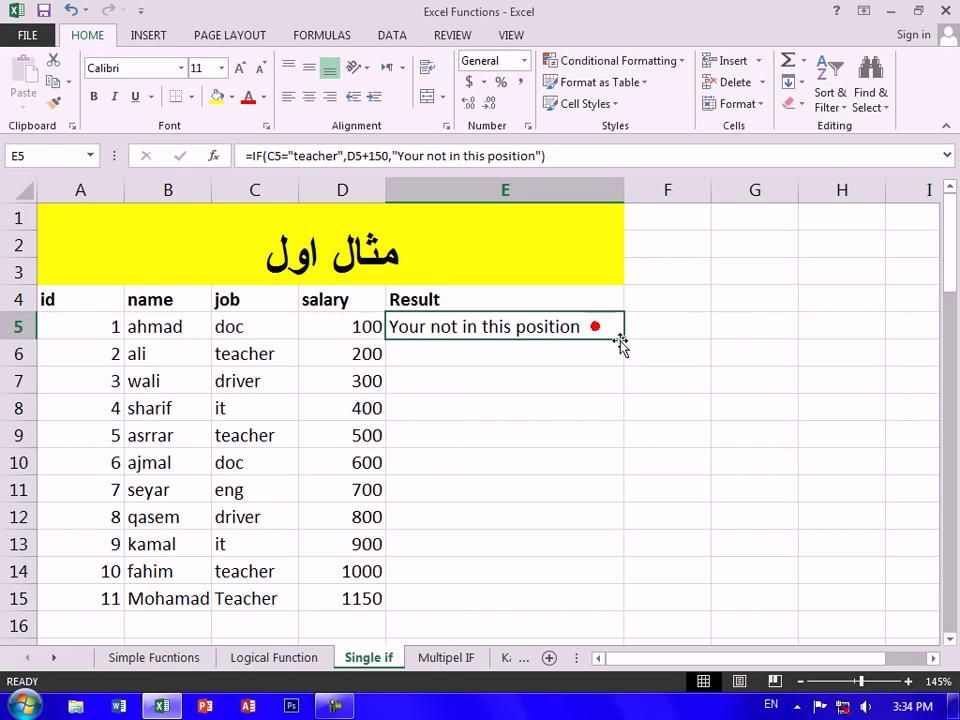
pyautogui.moveTo(616, 361); pyautogui.dragTo(615, 617)
pyautogui.click(696, 463)
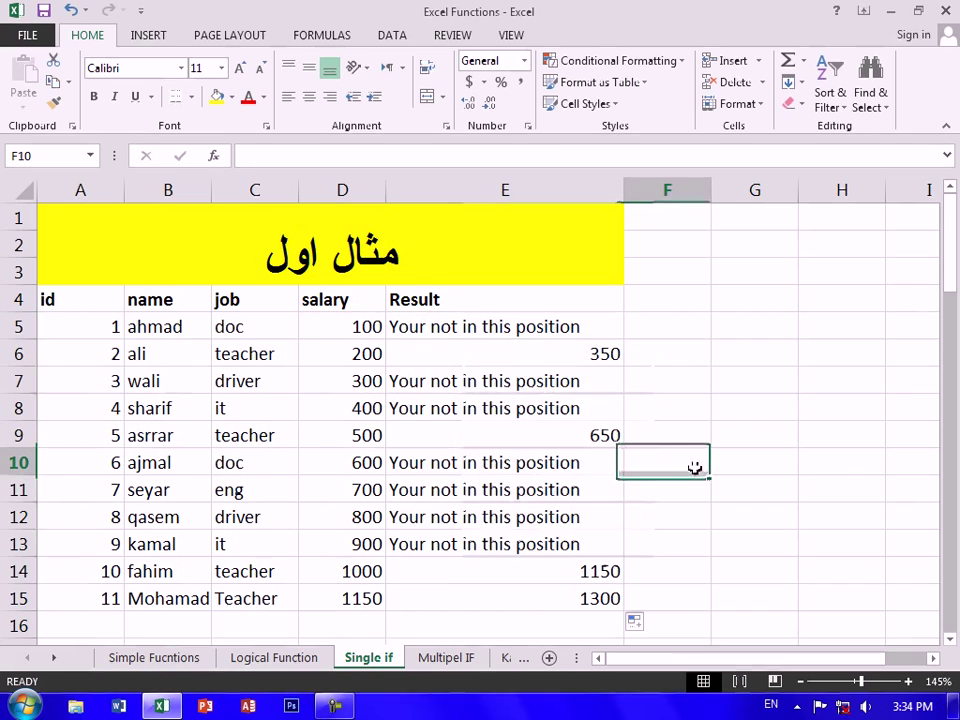
# Verify the copied results in rows 6, 7, 9 and 15, such as 650 in E9
pyautogui.click(178, 352)
pyautogui.click(249, 356)
pyautogui.click(368, 352)
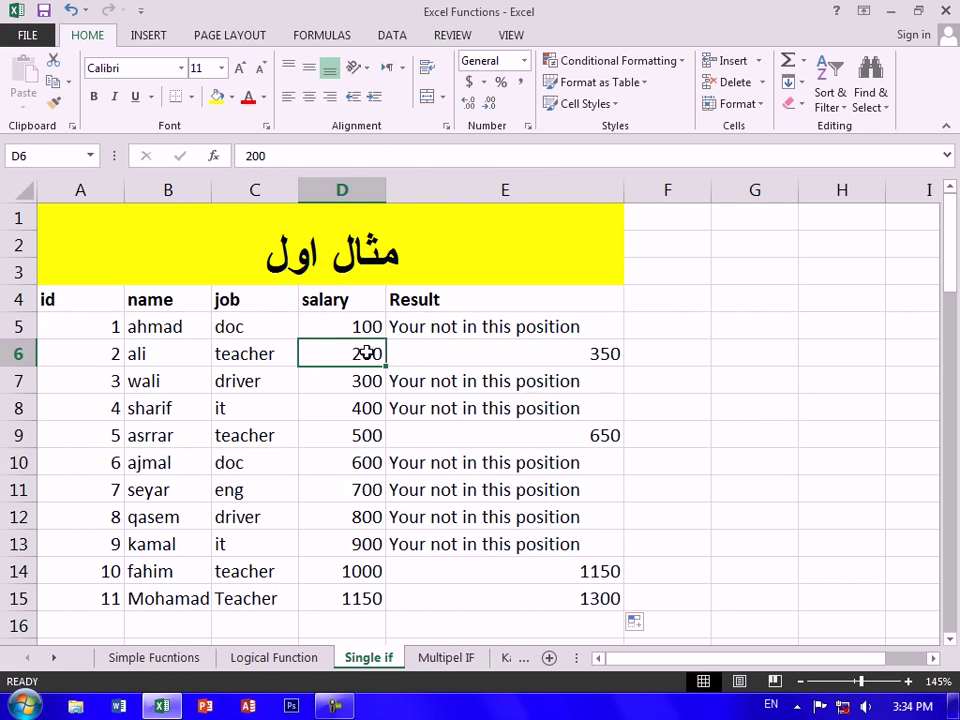
pyautogui.click(445, 352)
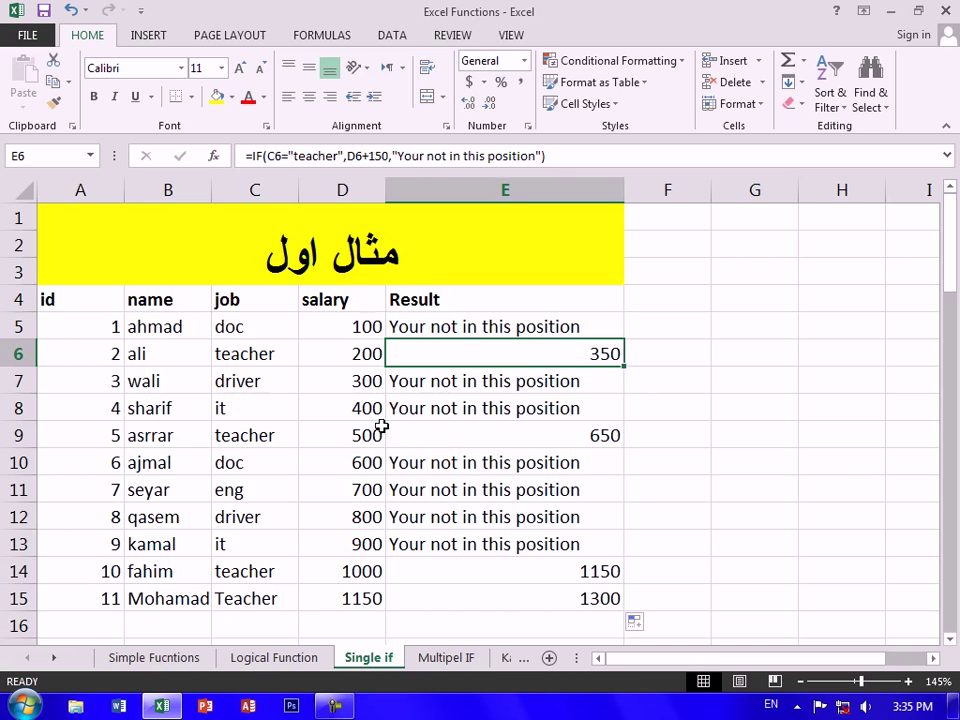
pyautogui.moveTo(229, 381); pyautogui.dragTo(546, 379)
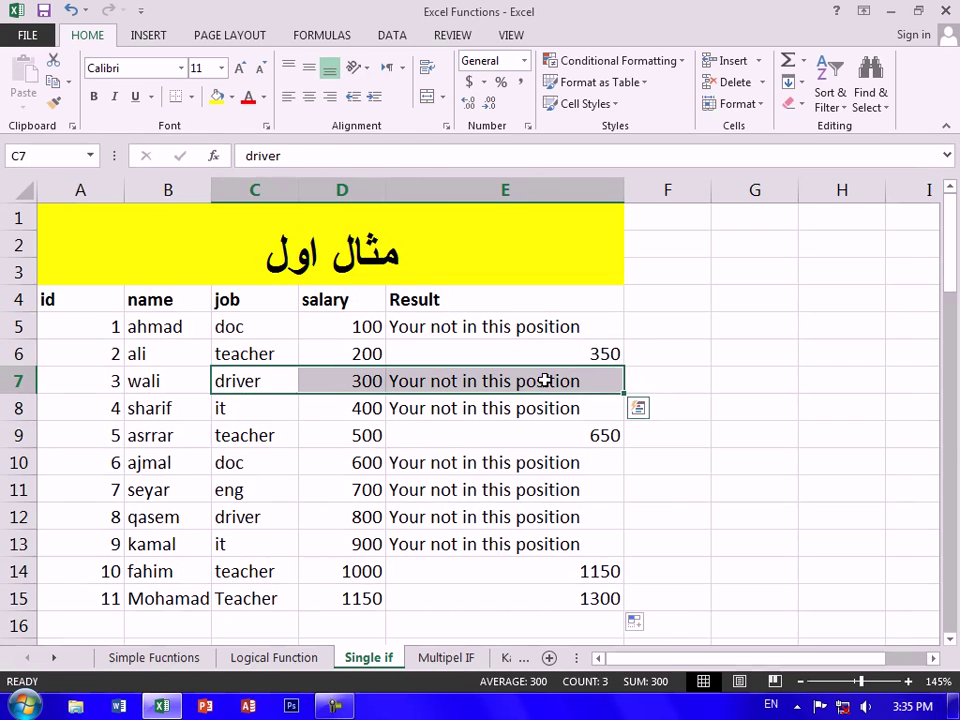
pyautogui.click(546, 379)
pyautogui.moveTo(280, 437); pyautogui.dragTo(395, 436)
pyautogui.click(366, 437)
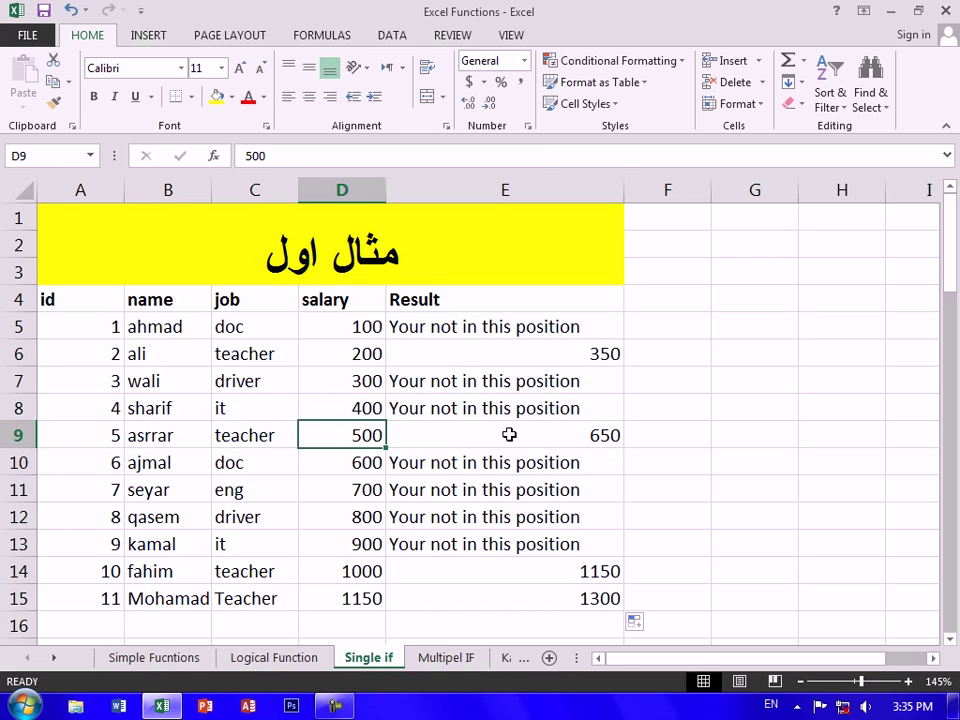
pyautogui.click(555, 427)
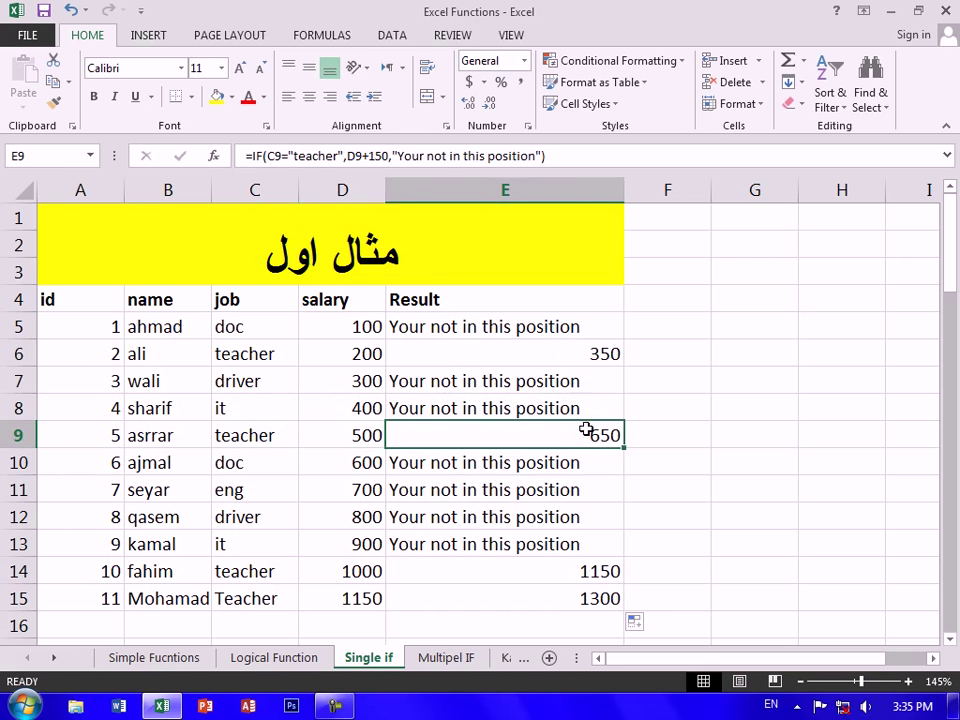
pyautogui.moveTo(238, 604); pyautogui.dragTo(530, 595)
pyautogui.click(108, 624)
# Add employee 12 in row 16 with a name, job Admin and salary 1500
pyautogui.write('12')
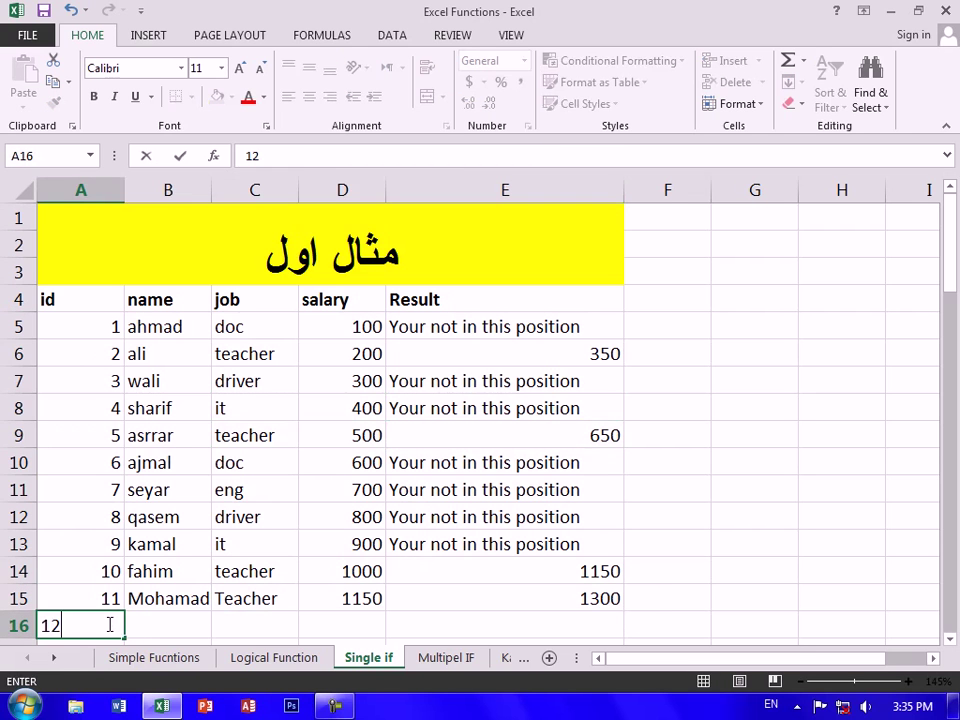
pyautogui.press('Tab')
pyautogui.write('Elham')
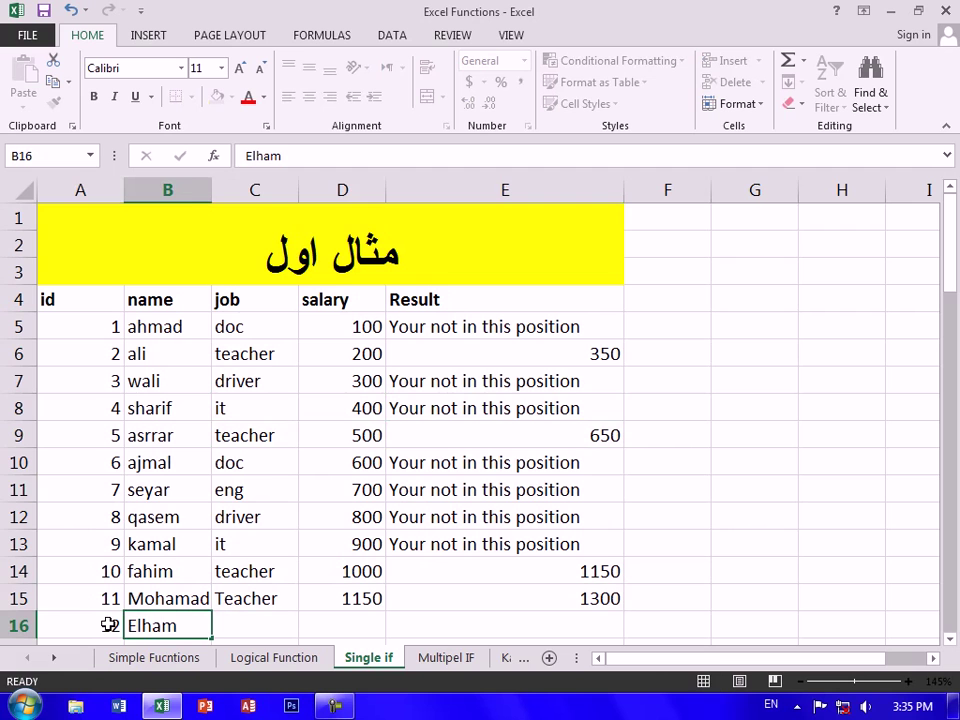
pyautogui.press('Tab')
pyautogui.write('Ad')
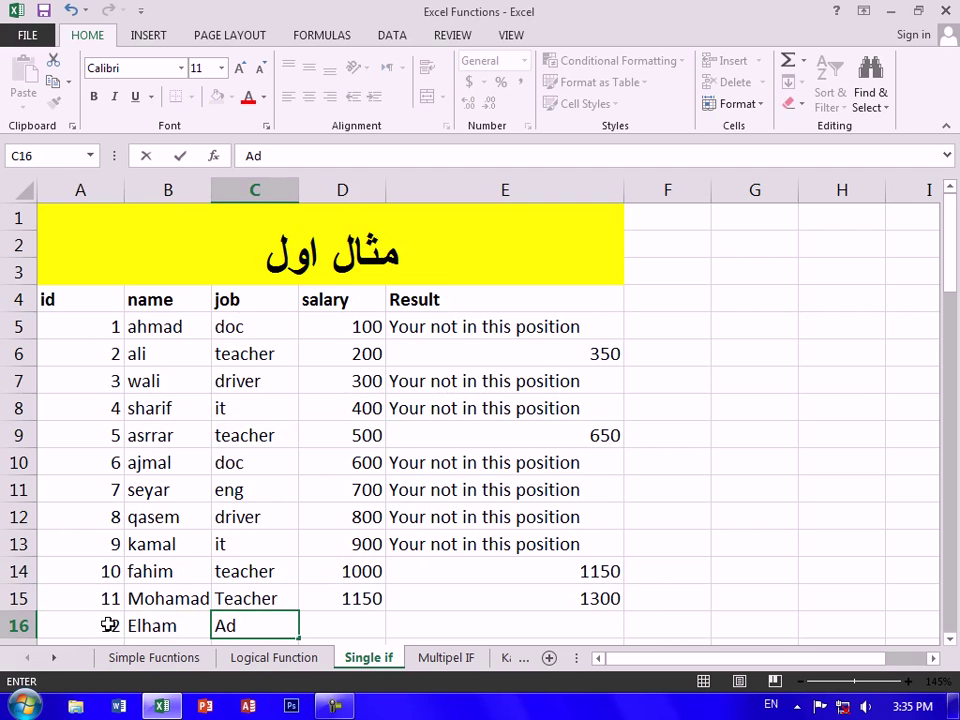
pyautogui.write('min')
pyautogui.press('Tab')
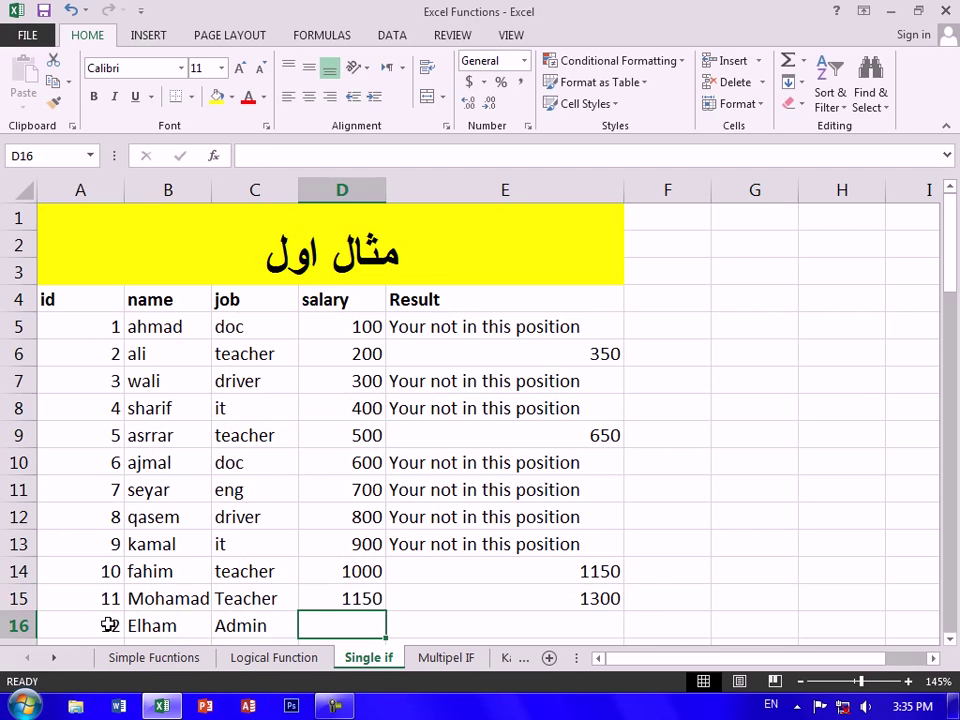
pyautogui.write('1500')
pyautogui.press('Down')
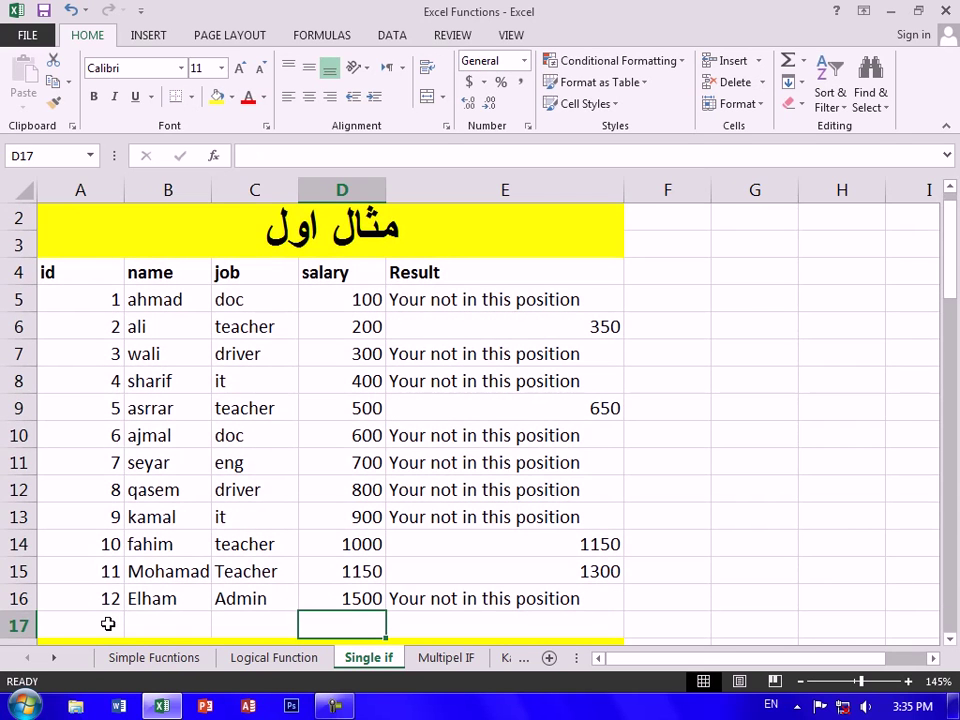
# Change C11's job from eng to teacher so E11 shows 850
pyautogui.moveTo(97, 298); pyautogui.dragTo(531, 587)
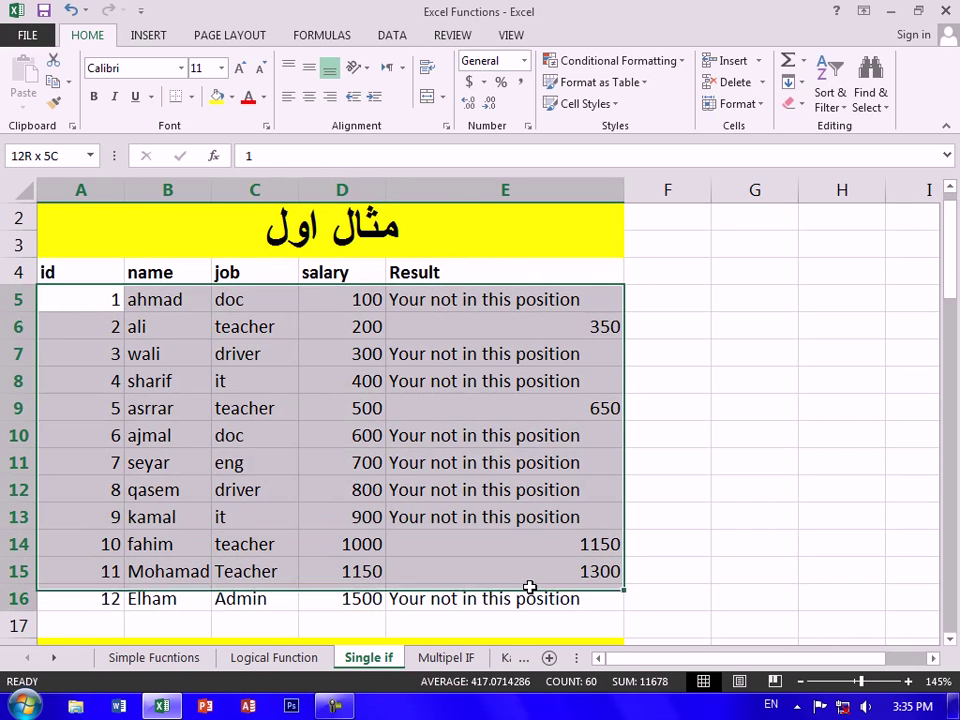
pyautogui.click(251, 469)
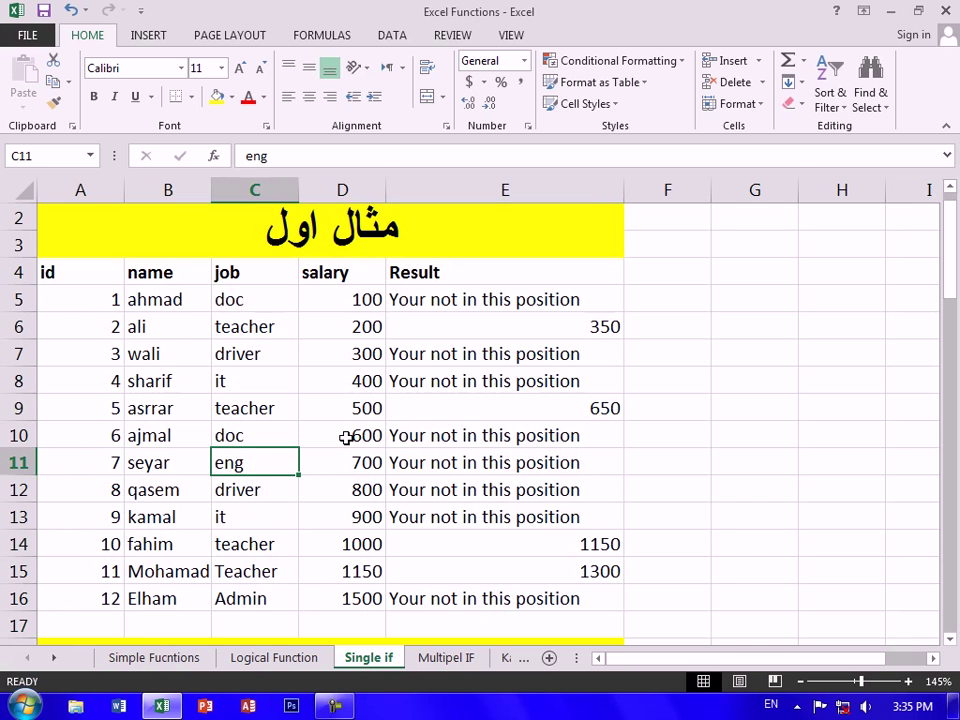
pyautogui.write('teacher')
pyautogui.press('Return')
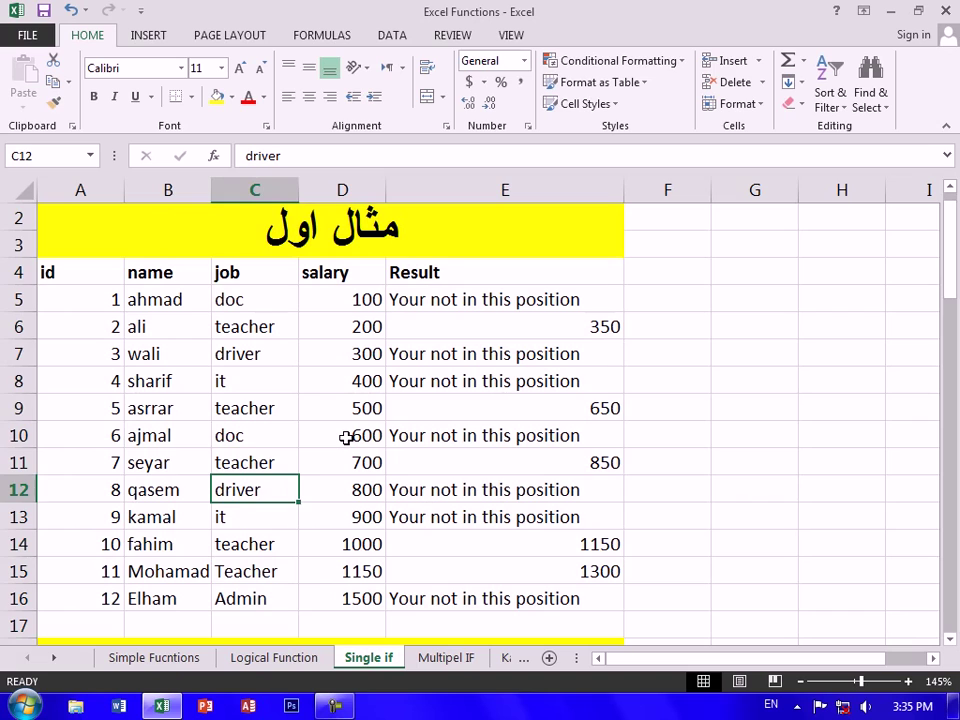
pyautogui.click(369, 372)
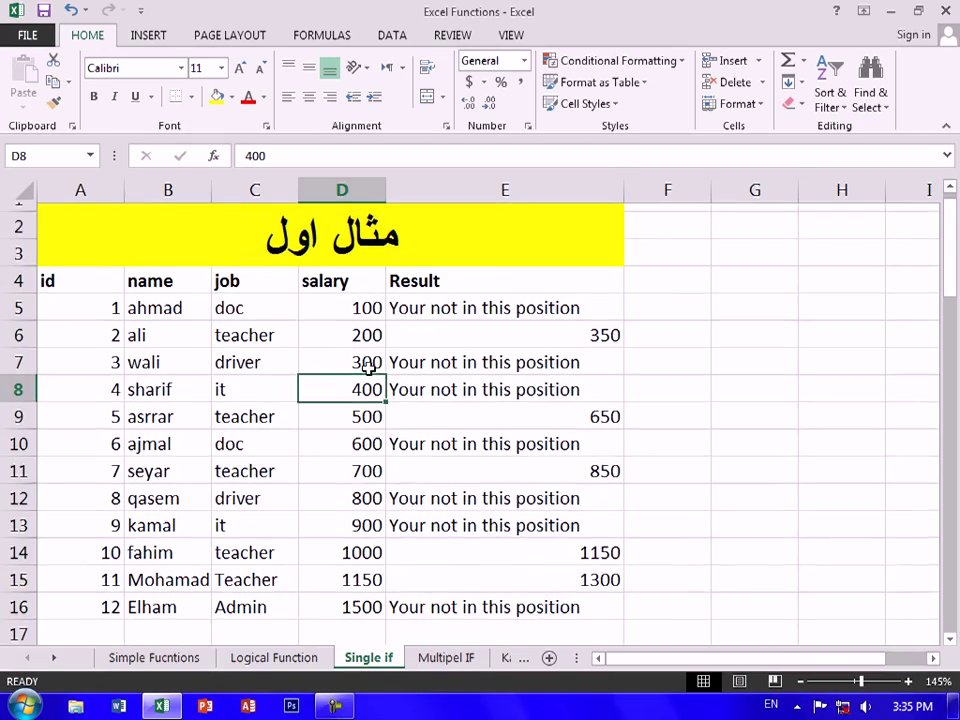
pyautogui.scroll(-2, 369, 377)
pyautogui.scroll(-4, 369, 377)
pyautogui.moveTo(453, 296); pyautogui.dragTo(466, 526)
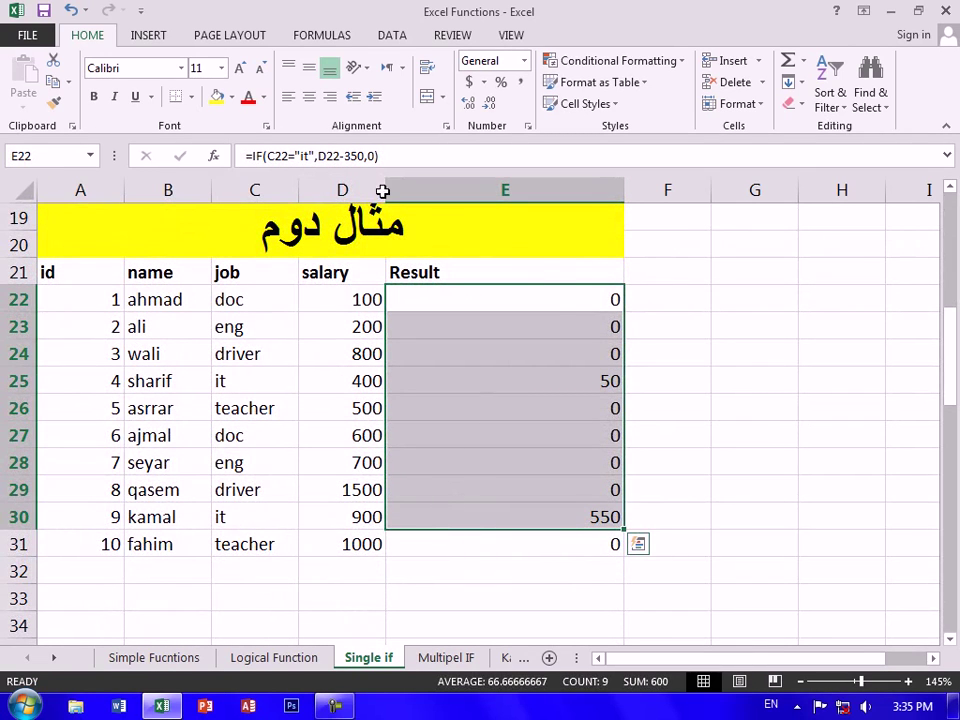
# Clear E22:E31 and try entering =if(C22="it",D22*3,"sorry") in E22, which raises a formula error
pyautogui.moveTo(560, 298); pyautogui.dragTo(594, 538)
pyautogui.press('Delete')
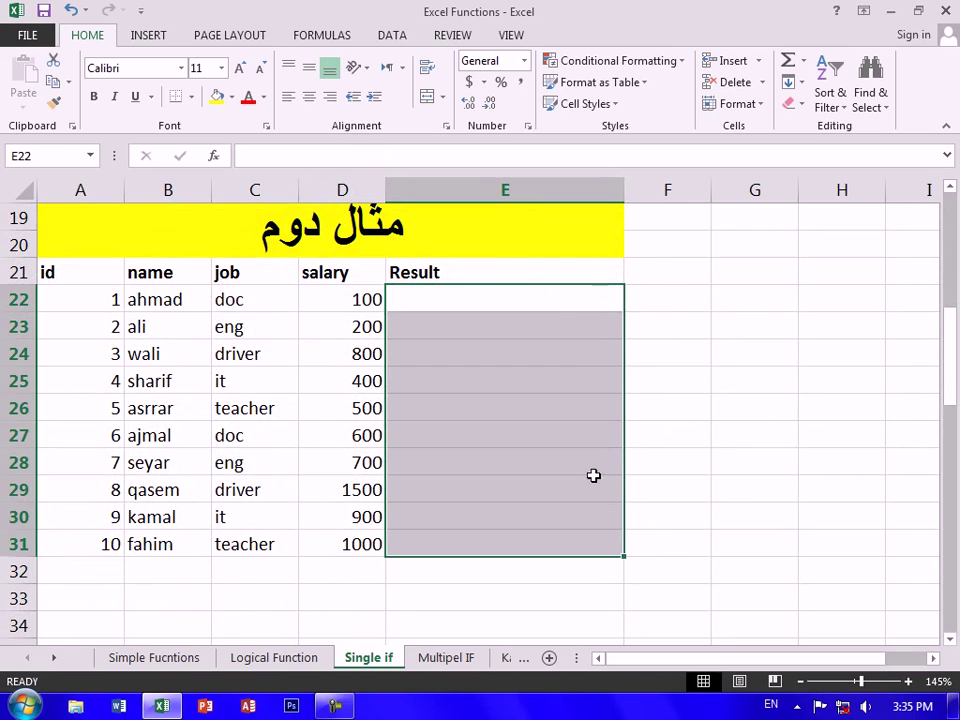
pyautogui.click(576, 298)
pyautogui.write('=if(')
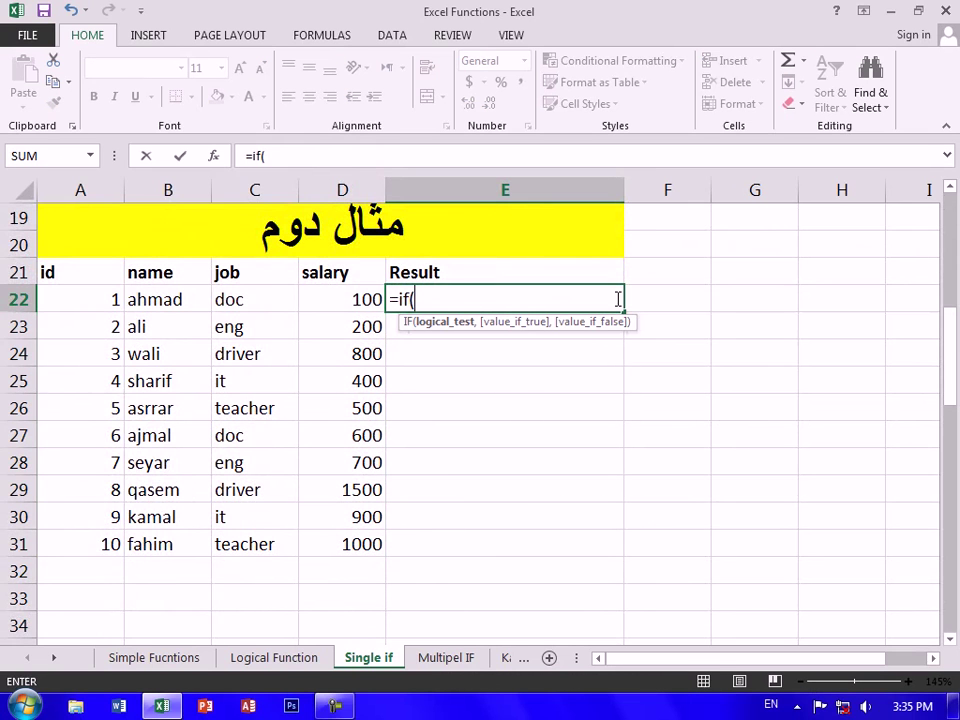
pyautogui.press('Left')
pyautogui.press('Left')
pyautogui.write('+')
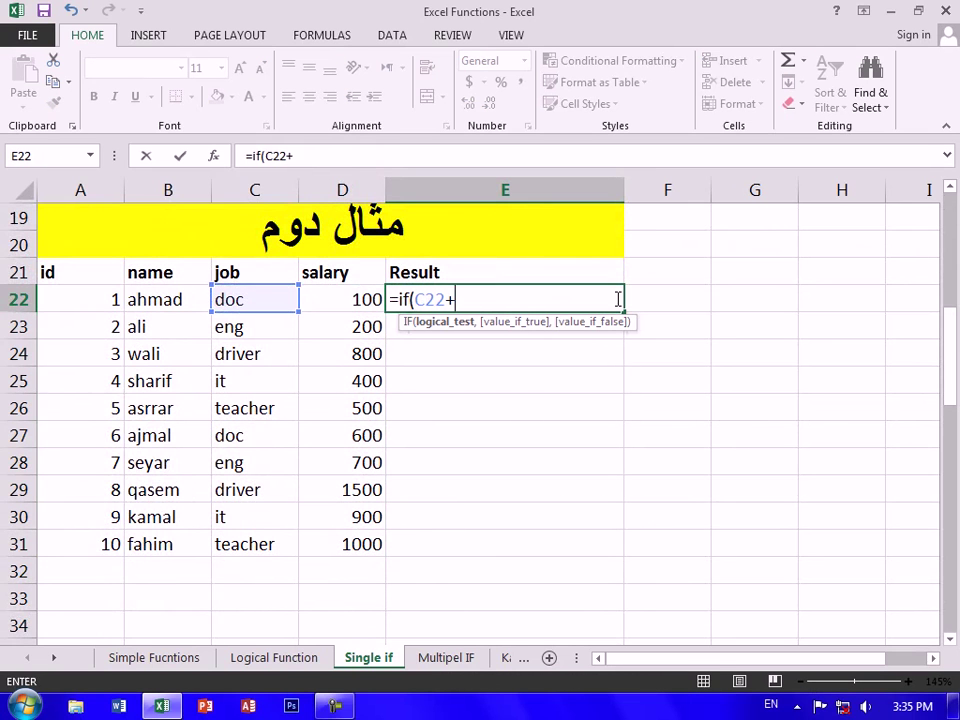
pyautogui.press('BackSpace')
pyautogui.write('="it",')
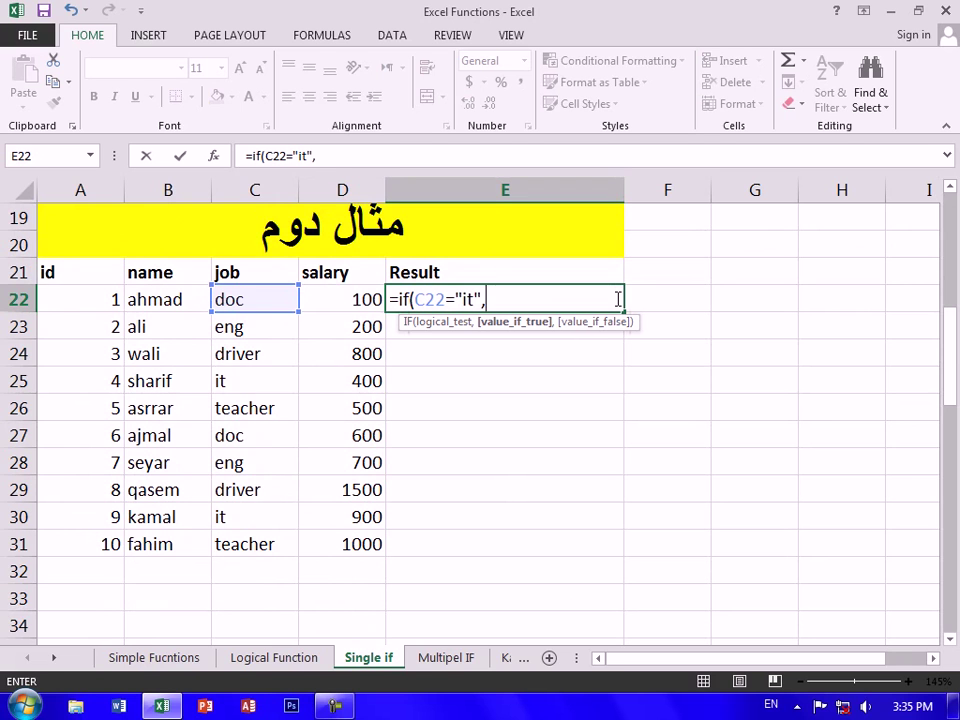
pyautogui.press('Left')
pyautogui.write('*2')
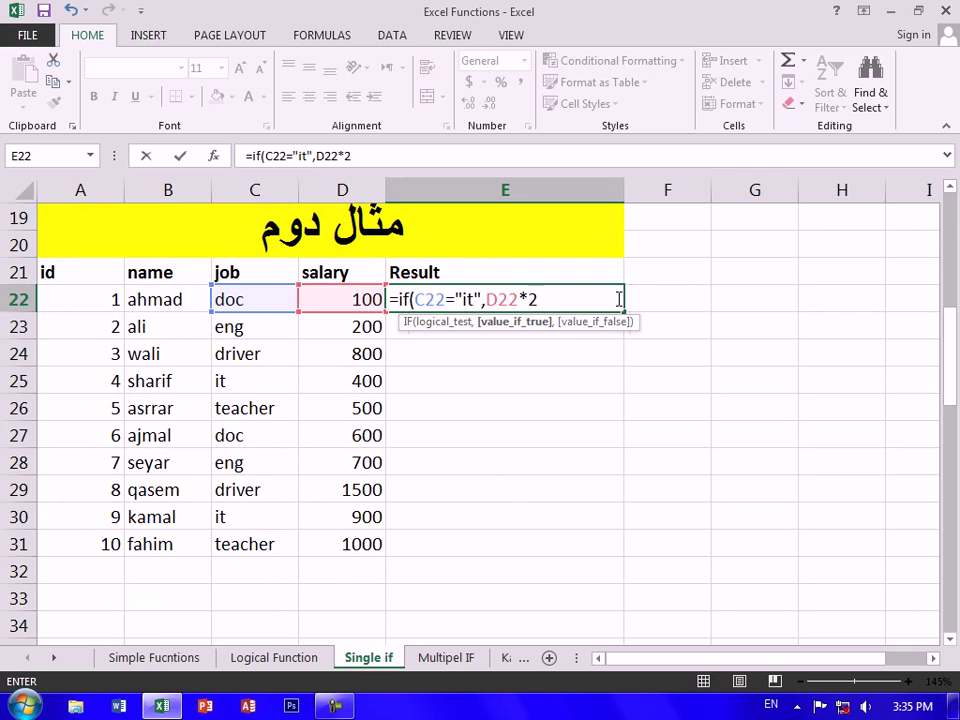
pyautogui.press('BackSpace')
pyautogui.write('3,')
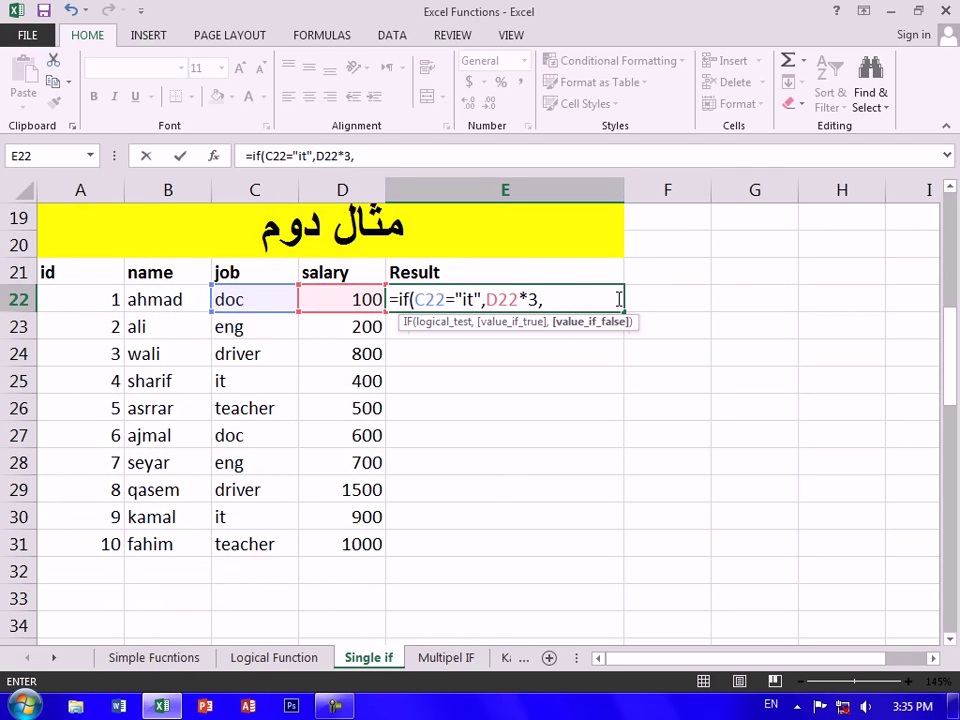
pyautogui.write('"sorry"_')
pyautogui.press('Return')
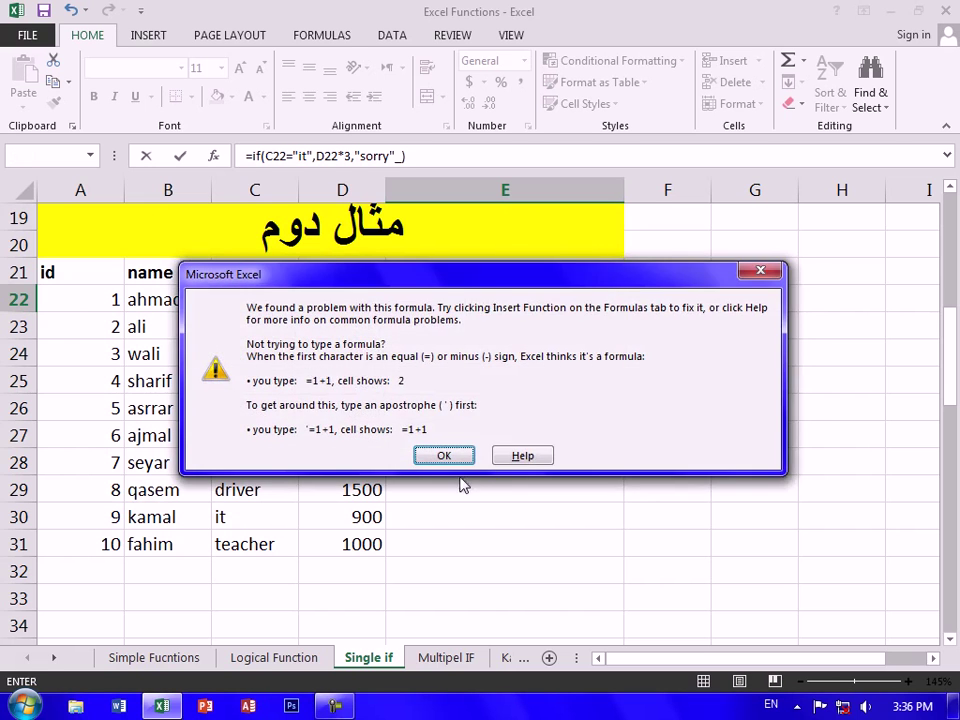
# Dismiss the error and remove the stray underscore to commit =IF(C22="it",D22*3,"sorry")
pyautogui.click(447, 455)
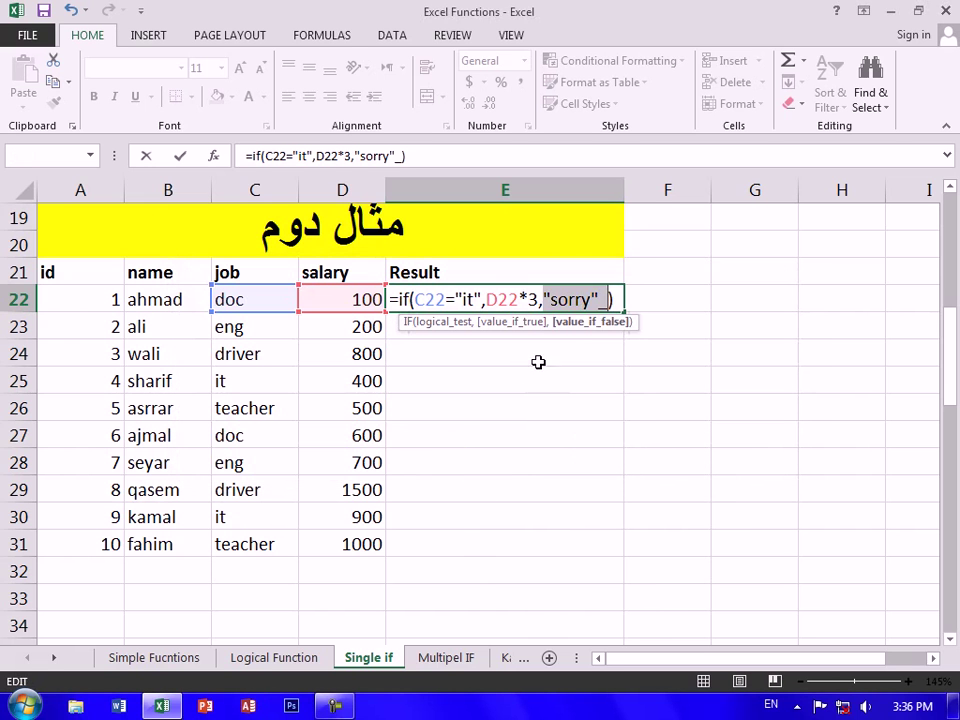
pyautogui.click(611, 300)
pyautogui.press('BackSpace')
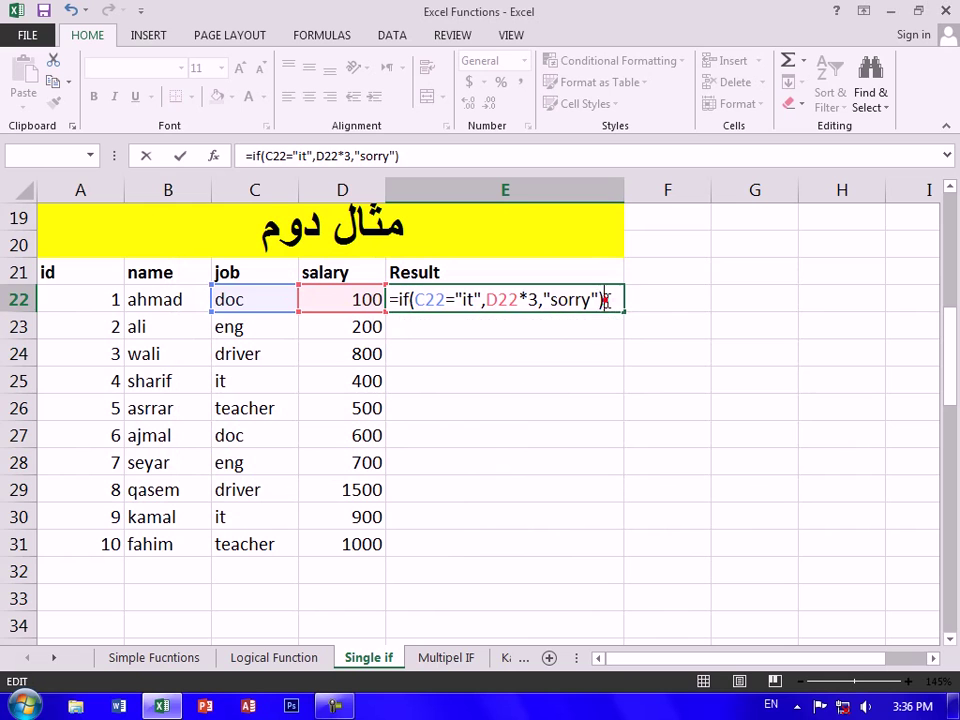
pyautogui.press('Return')
# Fill E22's formula down to E31, giving 1200 and 2700 for it rows
pyautogui.click(541, 303)
pyautogui.moveTo(622, 314); pyautogui.dragTo(575, 560)
pyautogui.click(579, 388)
pyautogui.click(286, 381)
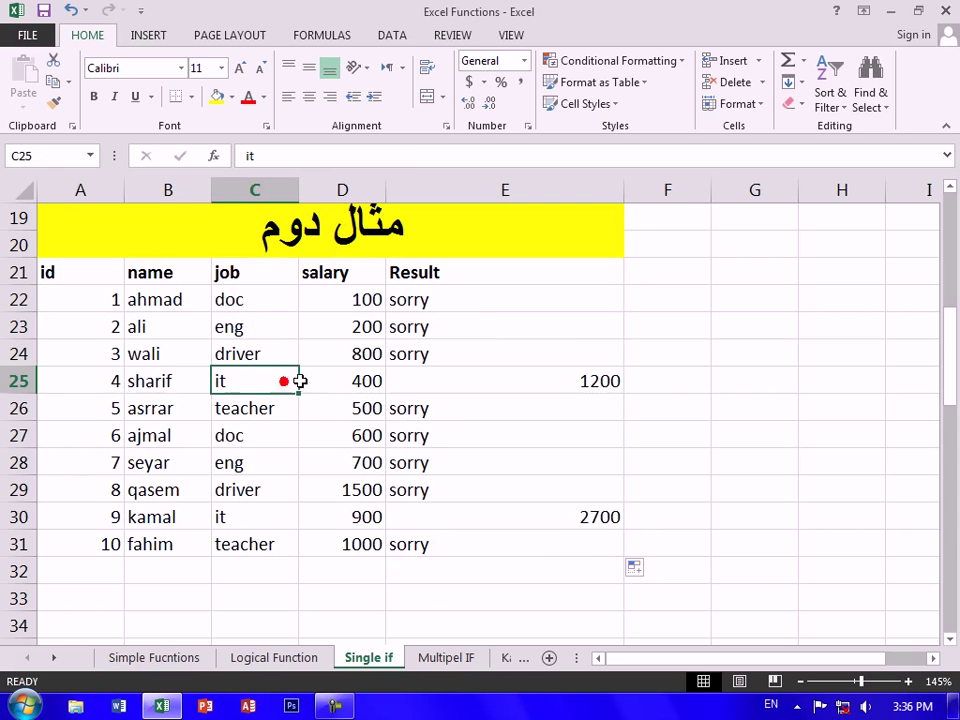
pyautogui.click(579, 382)
pyautogui.scroll(-2, 580, 389)
# Clear the third table's Result cells E44:E54
pyautogui.scroll(-6, 580, 389)
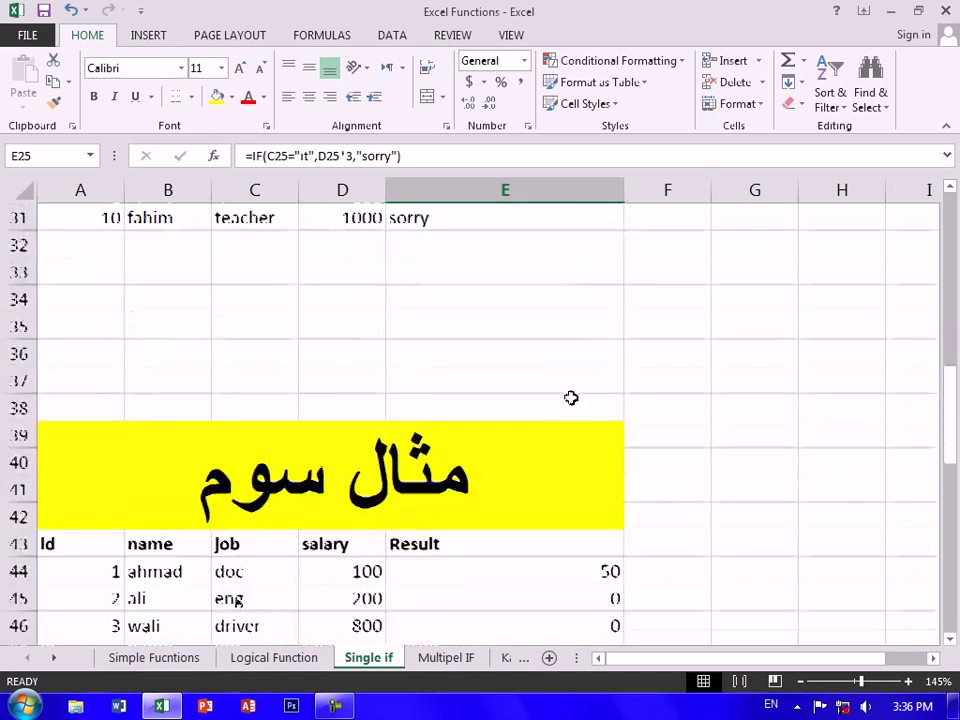
pyautogui.scroll(1, 570, 385)
pyautogui.moveTo(590, 328); pyautogui.dragTo(602, 609)
pyautogui.press('Delete')
# Enter =IF(C44="manager",D44-150,0) in E44
pyautogui.click(552, 325)
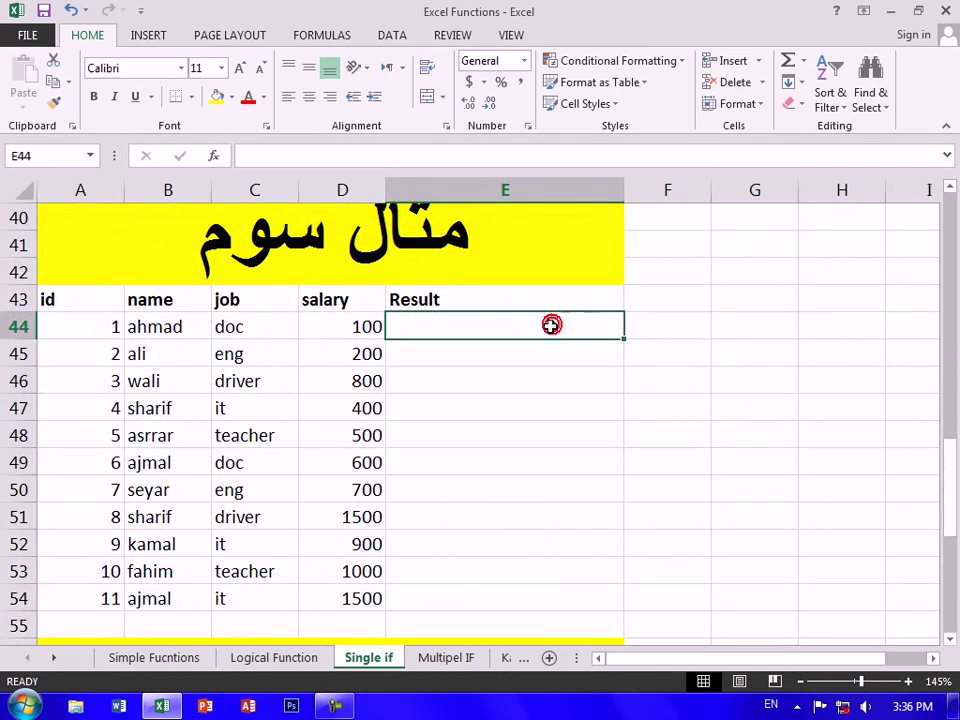
pyautogui.write('=uif')
pyautogui.press('BackSpace')
pyautogui.press('BackSpace')
pyautogui.press('BackSpace')
pyautogui.write('if(')
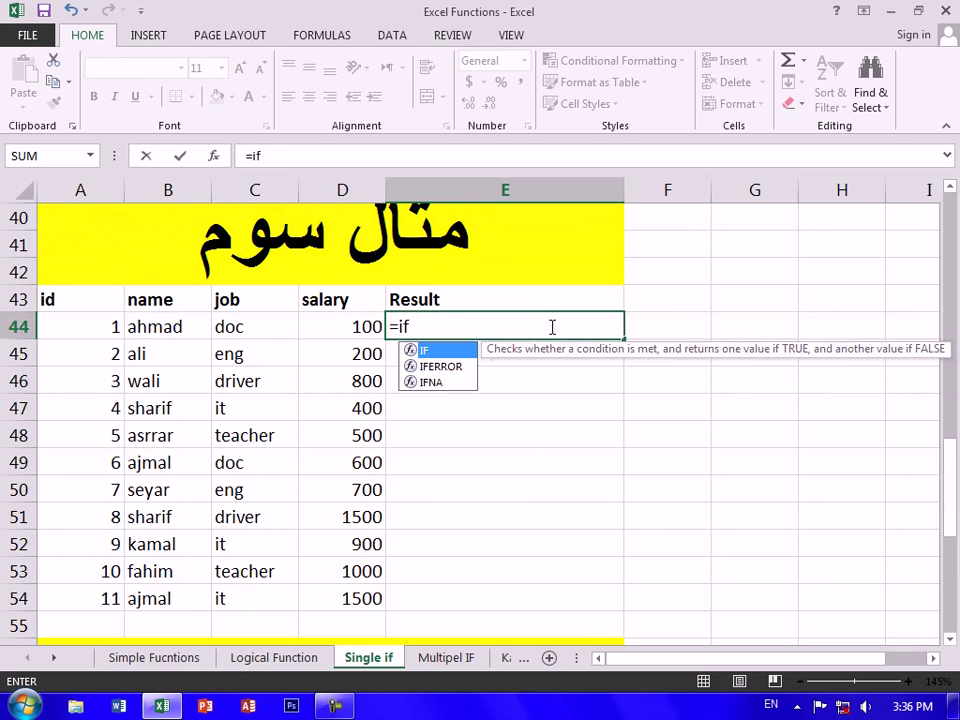
pyautogui.press('Left')
pyautogui.press('Left')
pyautogui.write('=')
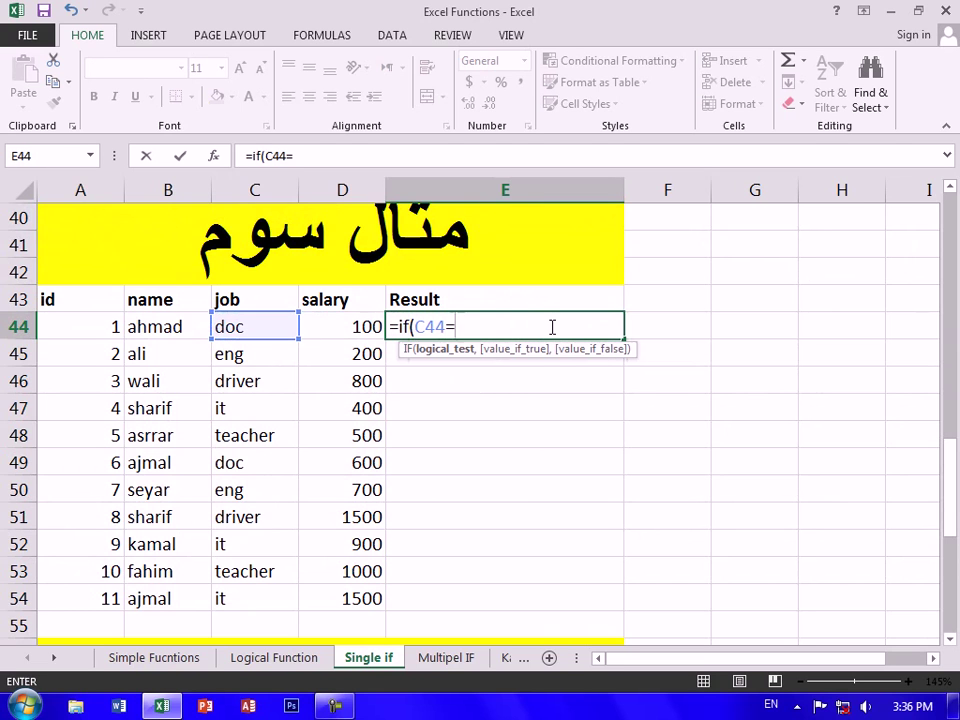
pyautogui.write('"drive')
pyautogui.write('r')
pyautogui.press('BackSpace')
pyautogui.press('BackSpace')
pyautogui.press('BackSpace')
pyautogui.press('BackSpace')
pyautogui.write('maag')
pyautogui.press('BackSpace')
pyautogui.press('BackSpace')
pyautogui.write('nager",')
pyautogui.press('Left')
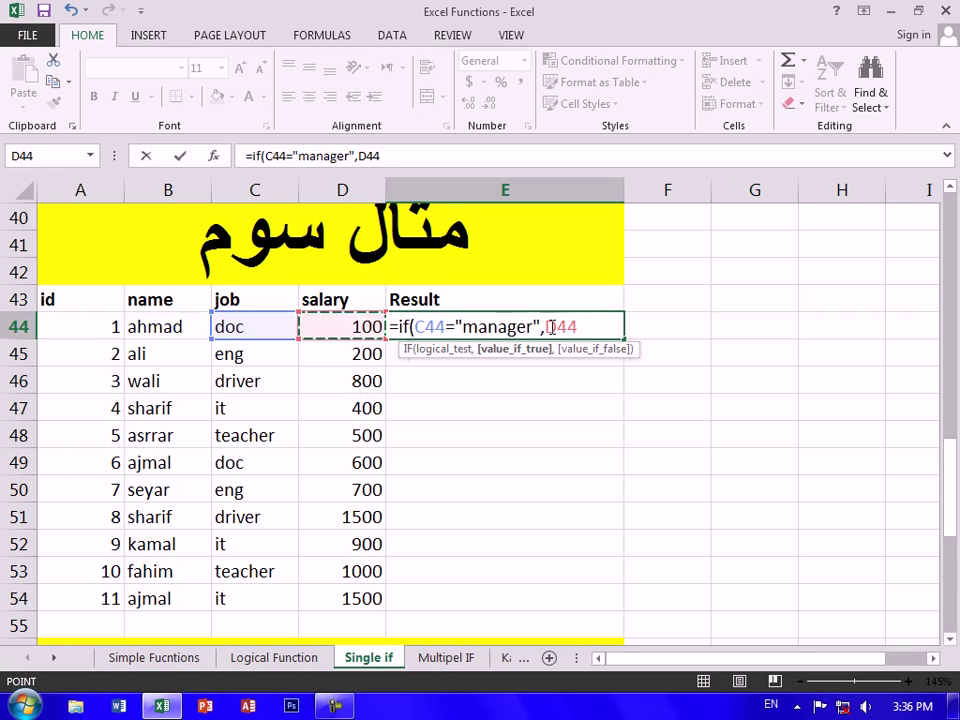
pyautogui.write('-150,0')
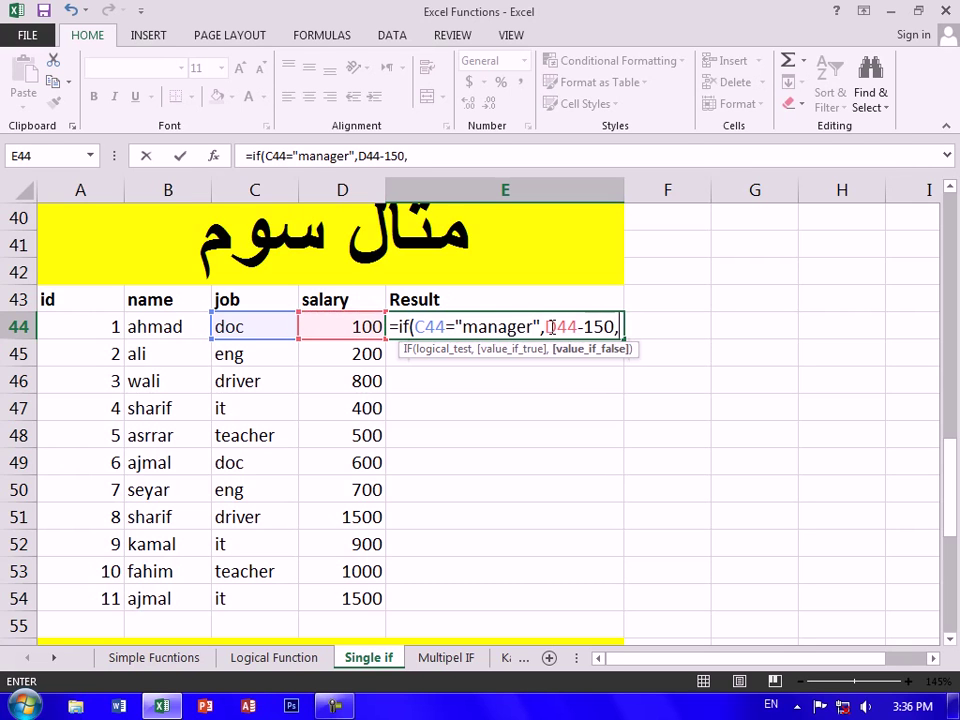
pyautogui.press('Return')
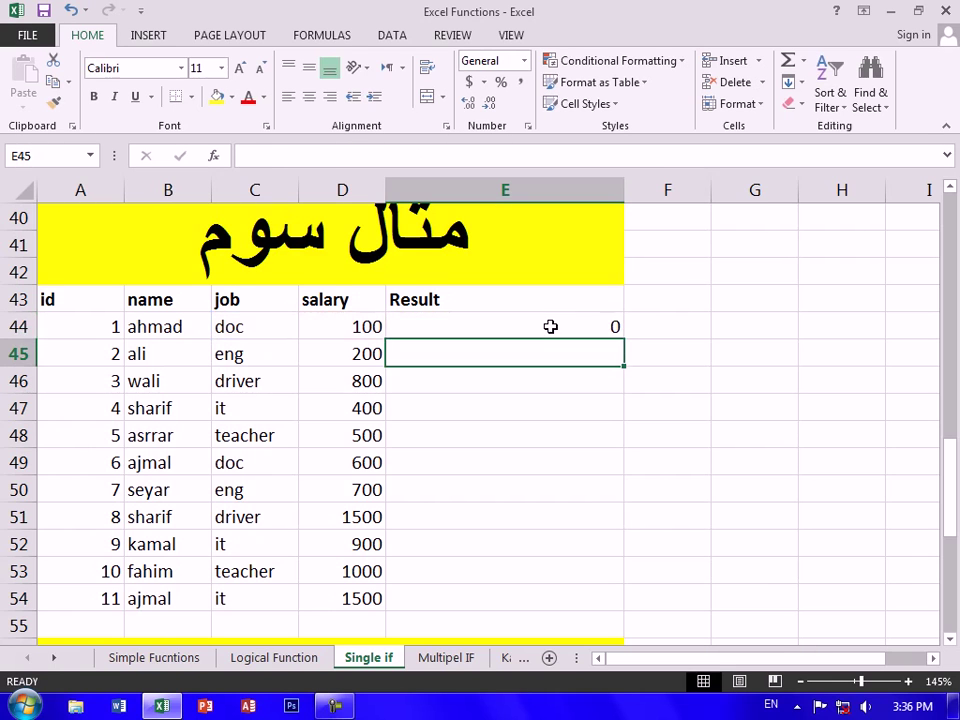
# Fill the E44 formula down to E54, showing 0 in every row
pyautogui.click(551, 326)
pyautogui.moveTo(626, 339); pyautogui.dragTo(590, 605)
pyautogui.click(717, 476)
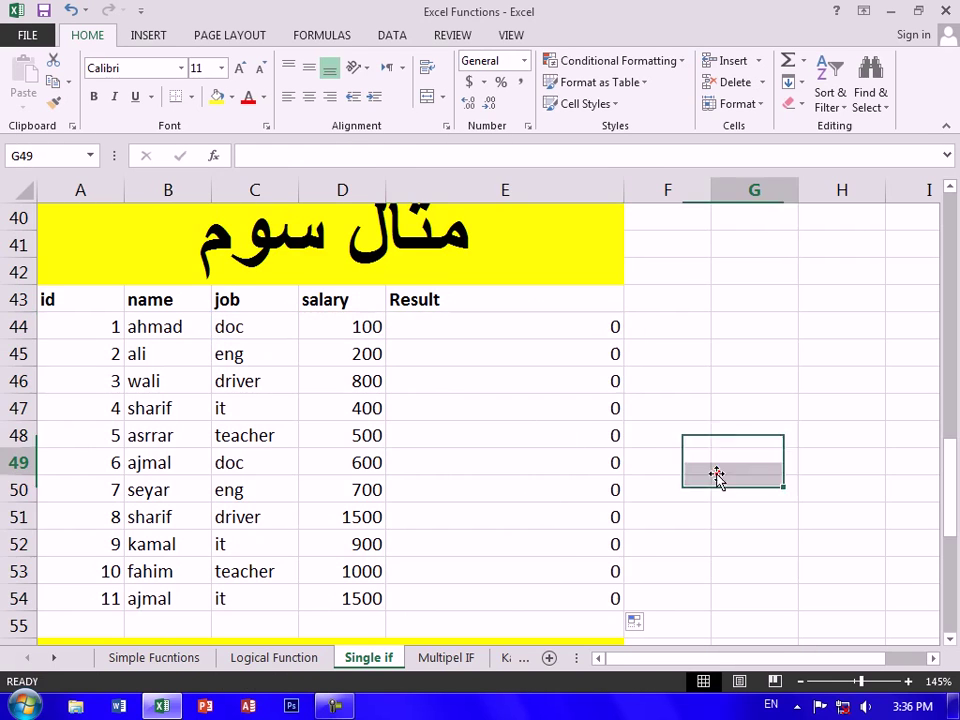
# Set the jobs in C48 and C52 to manager, giving 350 and 750
pyautogui.click(259, 435)
pyautogui.write('manager')
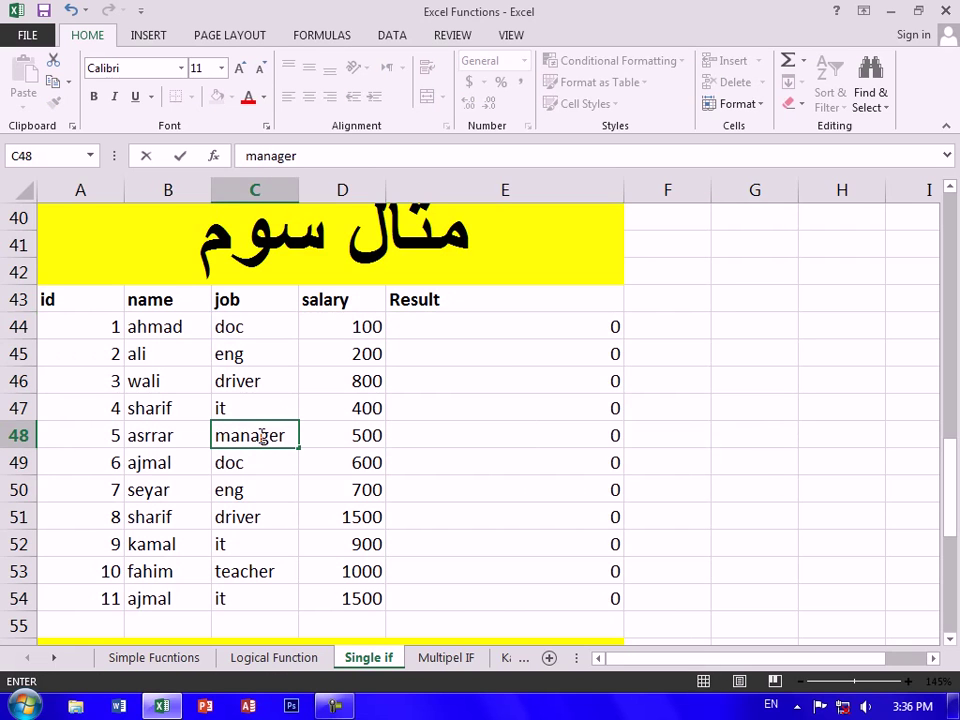
pyautogui.press('Return')
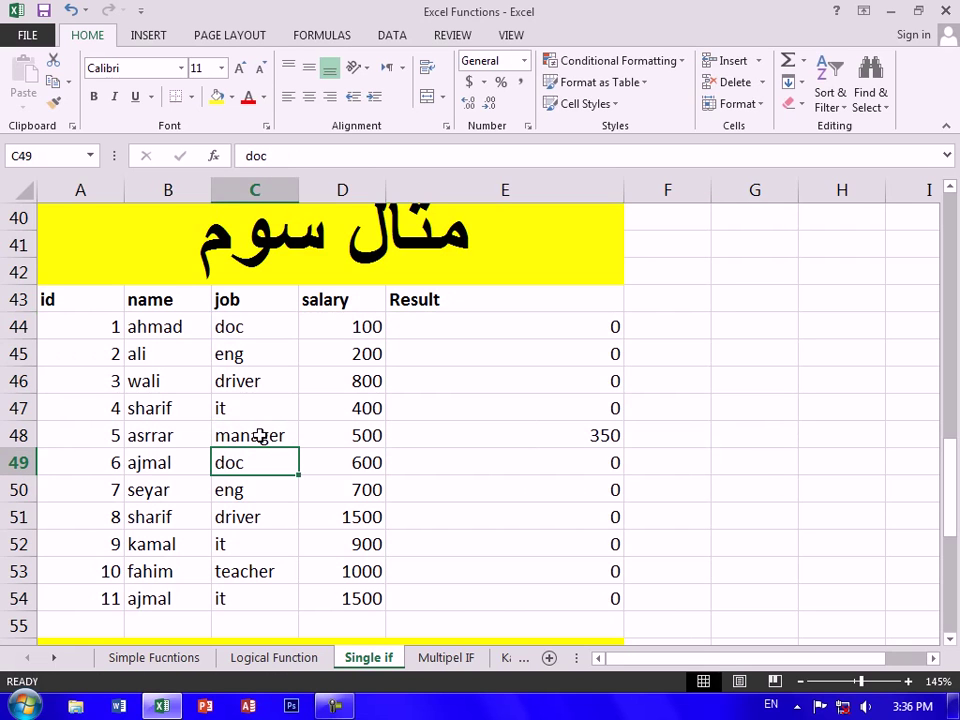
pyautogui.press('Down')
pyautogui.press('Down')
pyautogui.press('Down')
pyautogui.write("manager'")
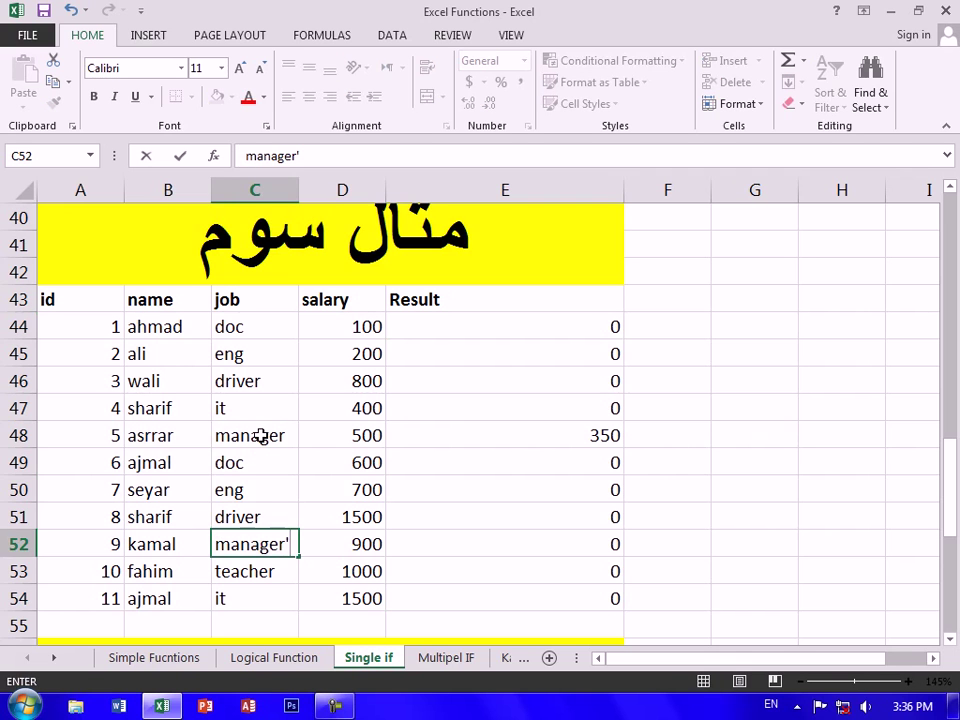
pyautogui.press('Return')
# Change the job in C44 to manager so E44 shows -50
pyautogui.press('Up')
pyautogui.press('Up')
pyautogui.press('Up')
pyautogui.press('Up')
pyautogui.press('Up')
pyautogui.press('Up')
pyautogui.press('Up')
pyautogui.press('Up')
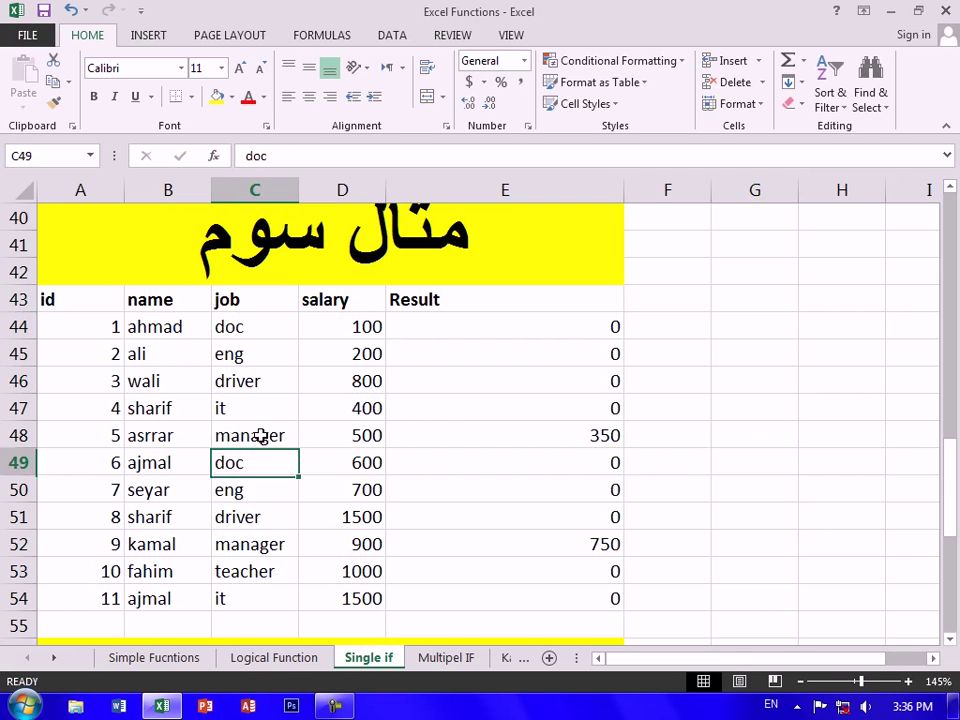
pyautogui.press('Up')
pyautogui.write('nger')
pyautogui.press('Return')
pyautogui.press('Up')
pyautogui.write('man')
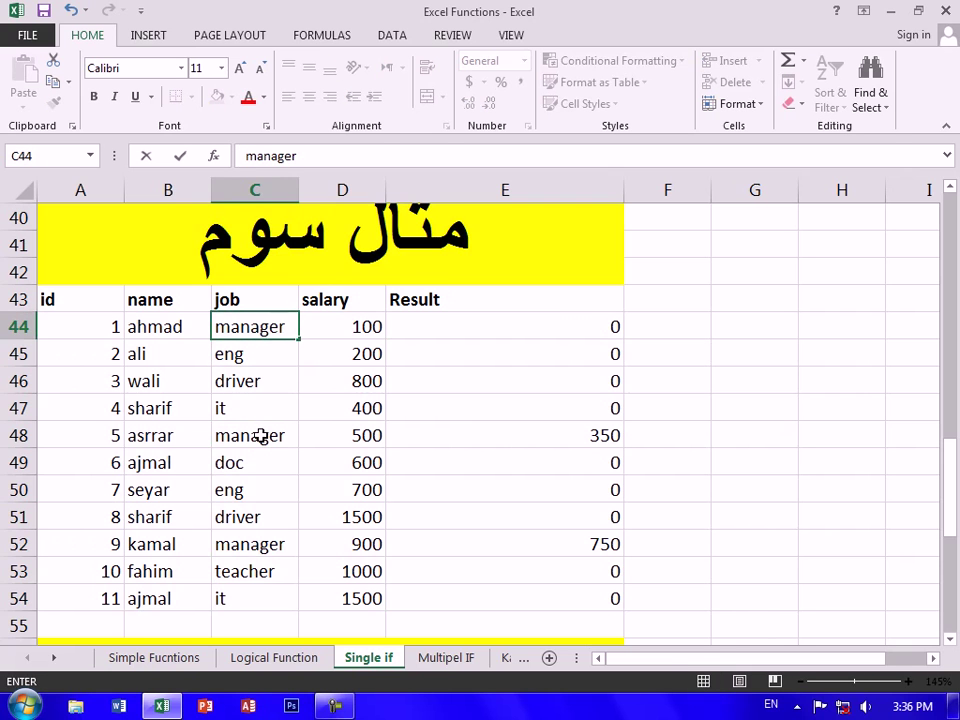
pyautogui.press('Return')
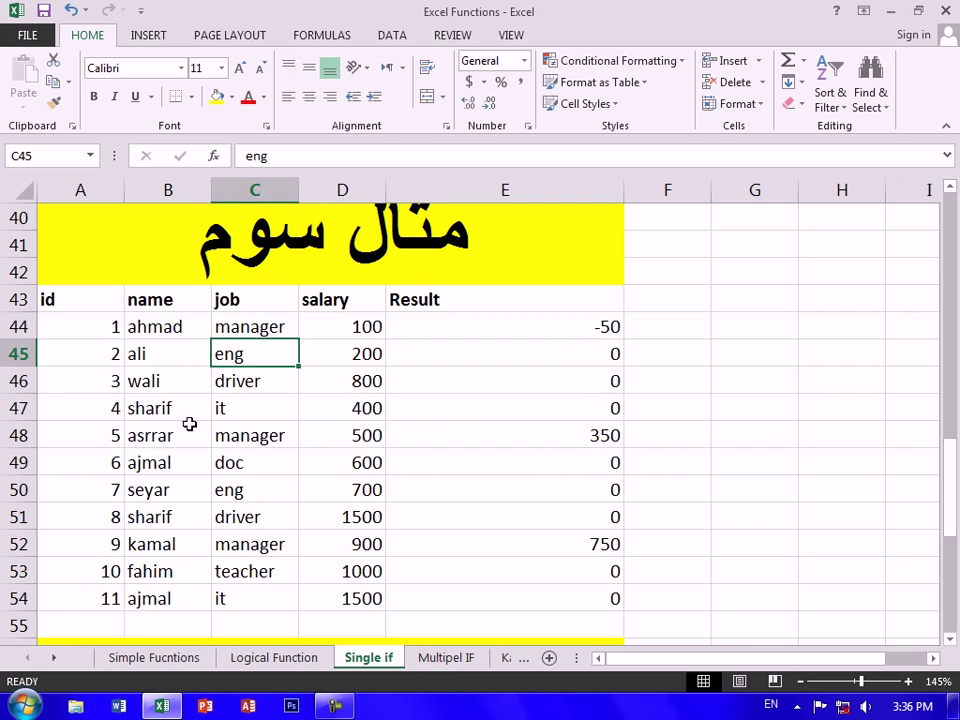
pyautogui.scroll(-3, 435, 424)
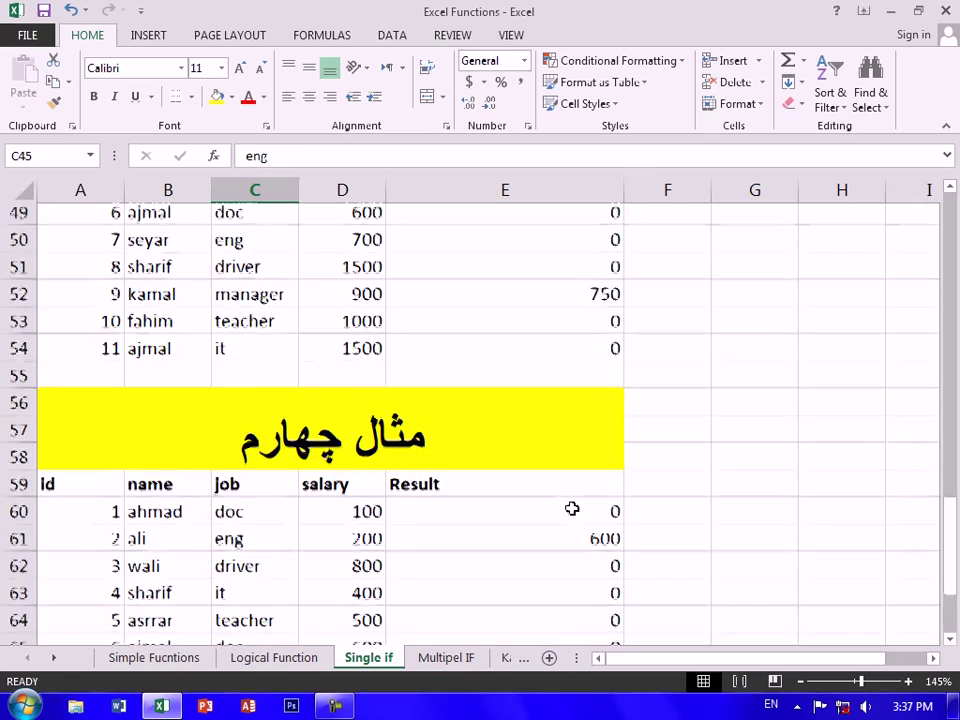
# Clear the fourth table's Result cells E60:E70
pyautogui.scroll(-1, 572, 470)
pyautogui.moveTo(572, 426); pyautogui.dragTo(551, 645)
pyautogui.click(551, 604)
pyautogui.moveTo(552, 593); pyautogui.dragTo(561, 328)
pyautogui.press('Delete')
# Enter =IF(C60="doc",D60/2,0) in E60
pyautogui.click(567, 323)
pyautogui.write('=if(')
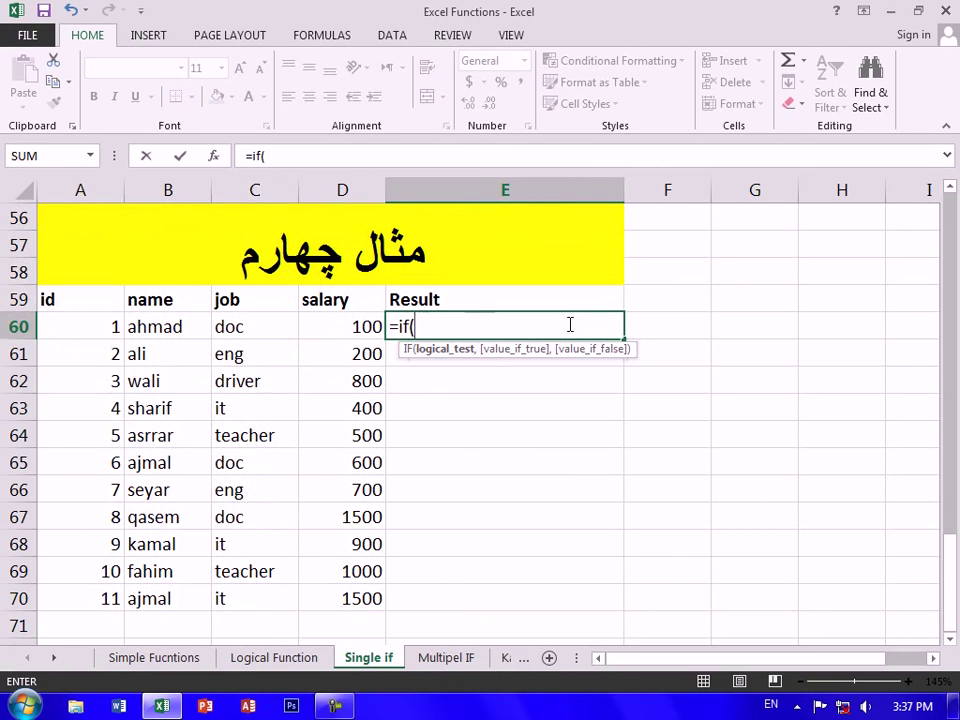
pyautogui.press('Left')
pyautogui.press('Left')
pyautogui.write('="')
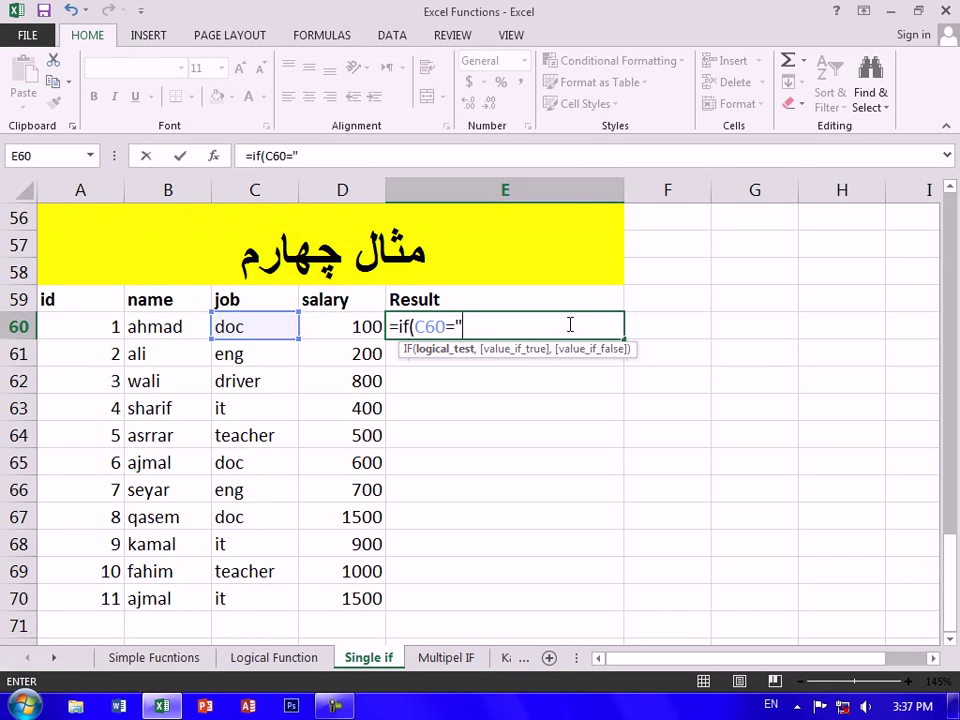
pyautogui.write('doc",')
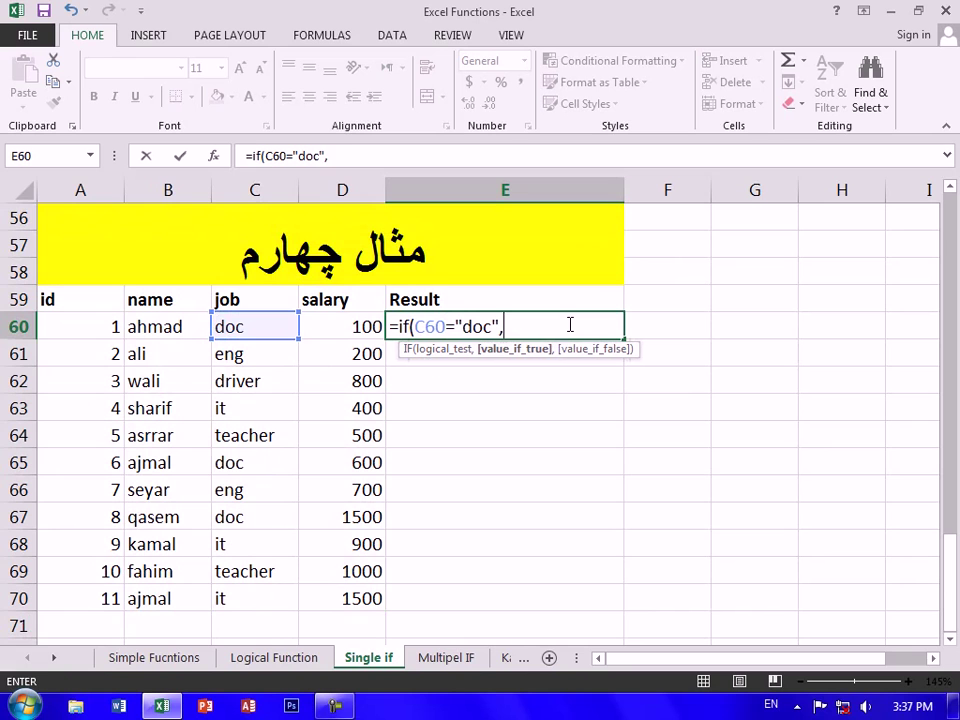
pyautogui.press('Left')
pyautogui.write('/2,')
pyautogui.press('Return')
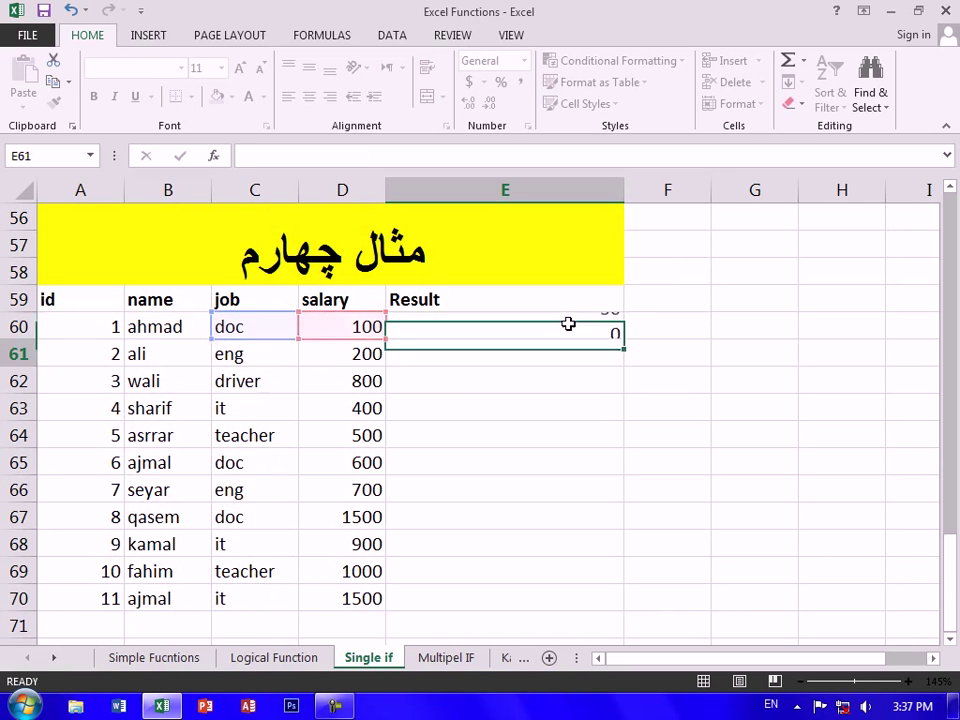
# Fill the E60 formula down to E70, returning 50, 300 and 750 for doc rows
pyautogui.click(568, 326)
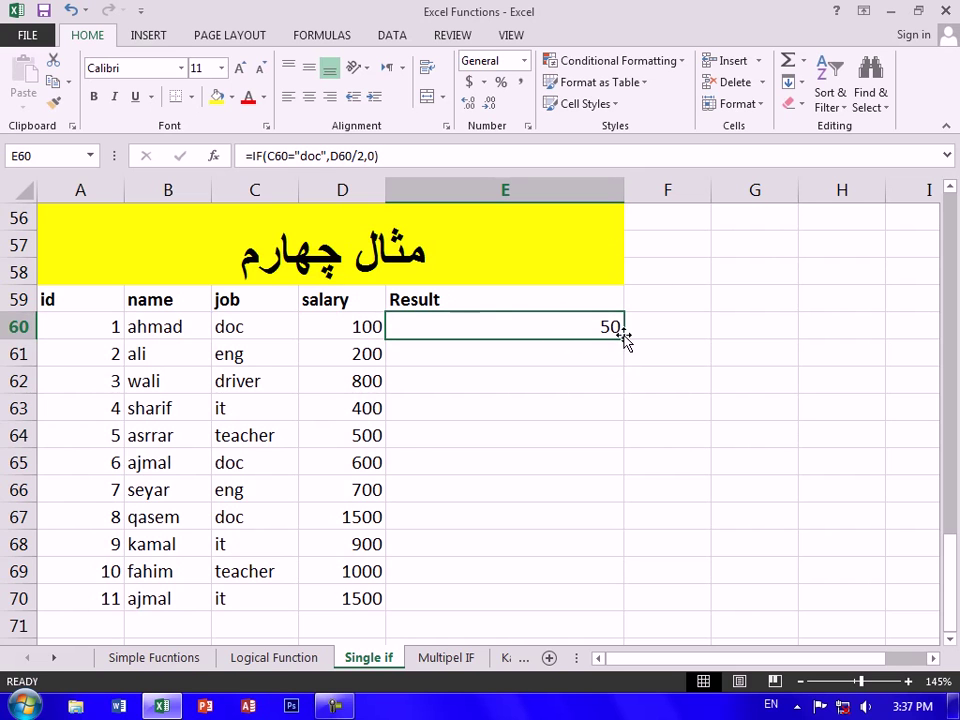
pyautogui.moveTo(626, 338); pyautogui.dragTo(574, 599)
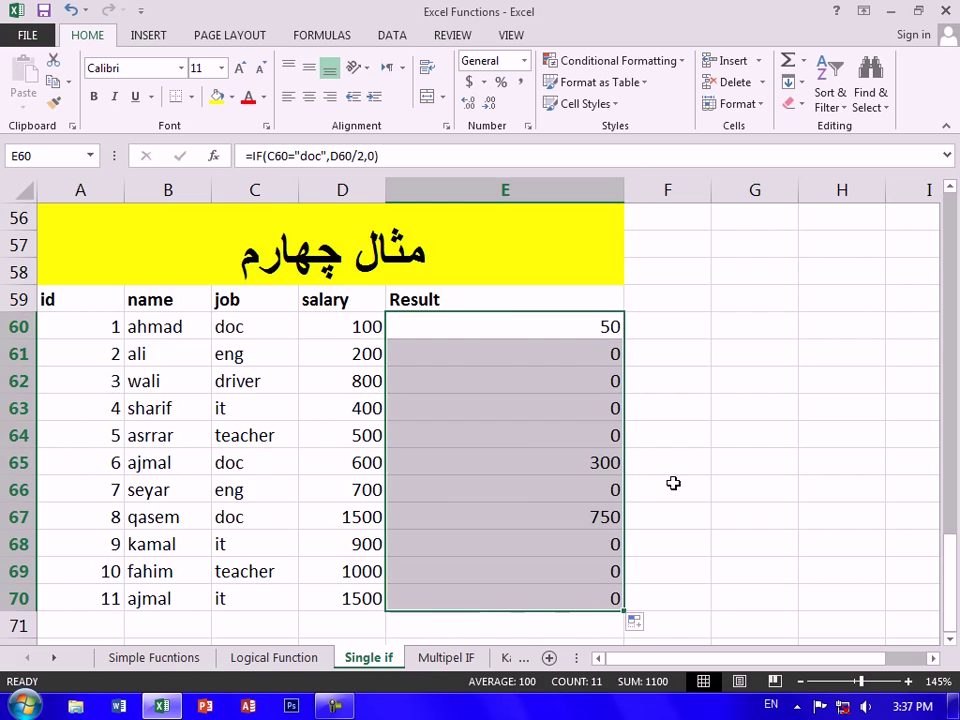
pyautogui.click(460, 471)
# Clear the old Result values in E5:E16
pyautogui.scroll(1, 459, 467)
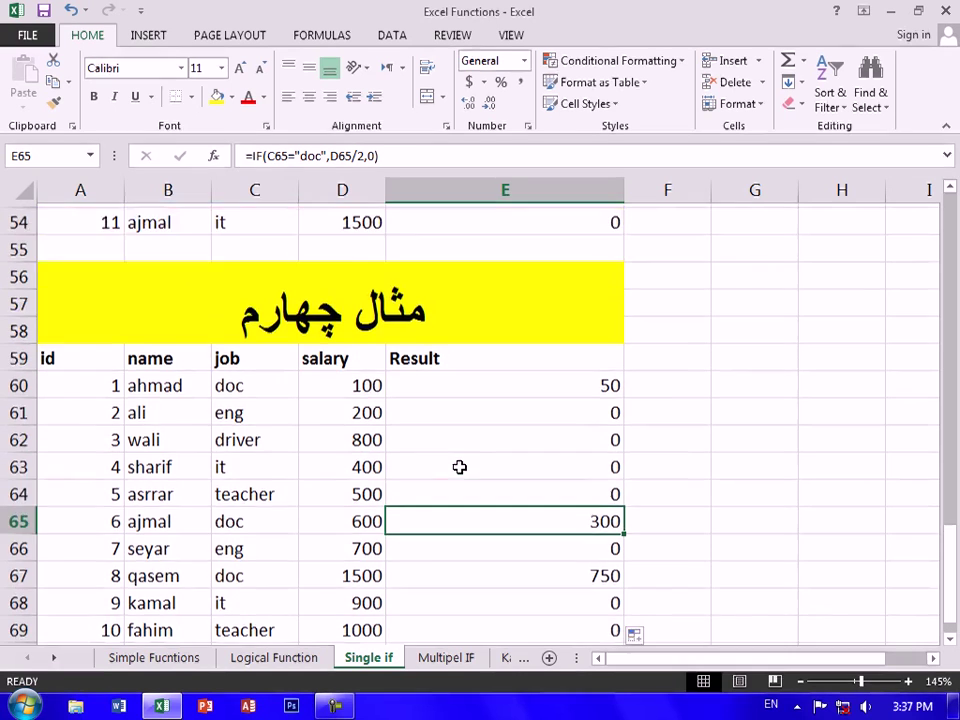
pyautogui.scroll(8, 459, 467)
pyautogui.scroll(-4, 465, 463)
pyautogui.scroll(7, 466, 464)
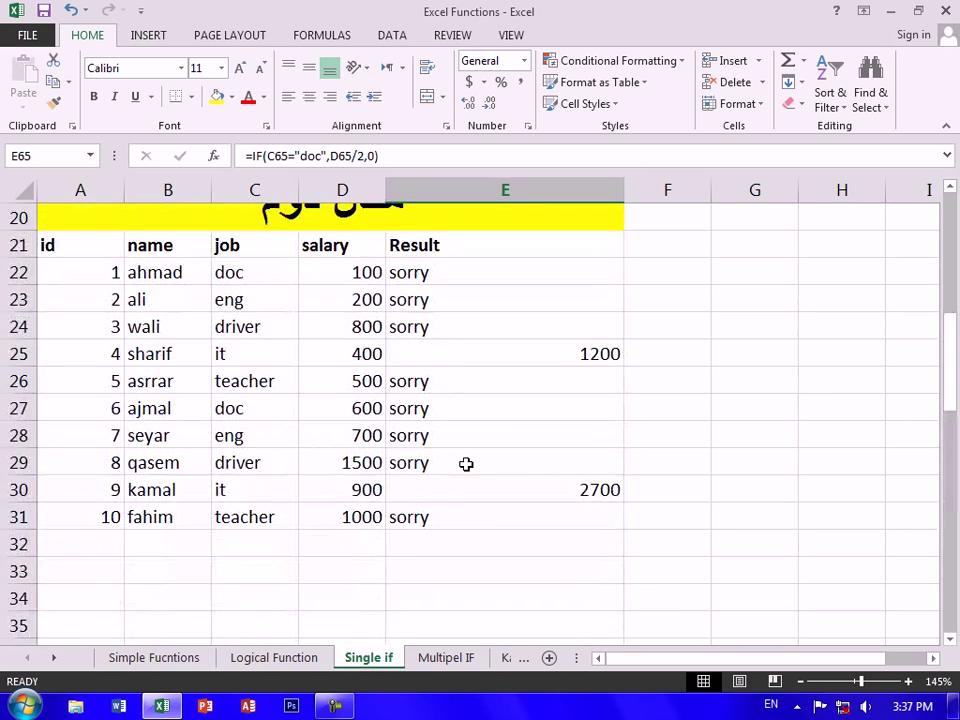
pyautogui.scroll(7, 466, 464)
pyautogui.moveTo(540, 330); pyautogui.dragTo(529, 619)
pyautogui.press('Delete')
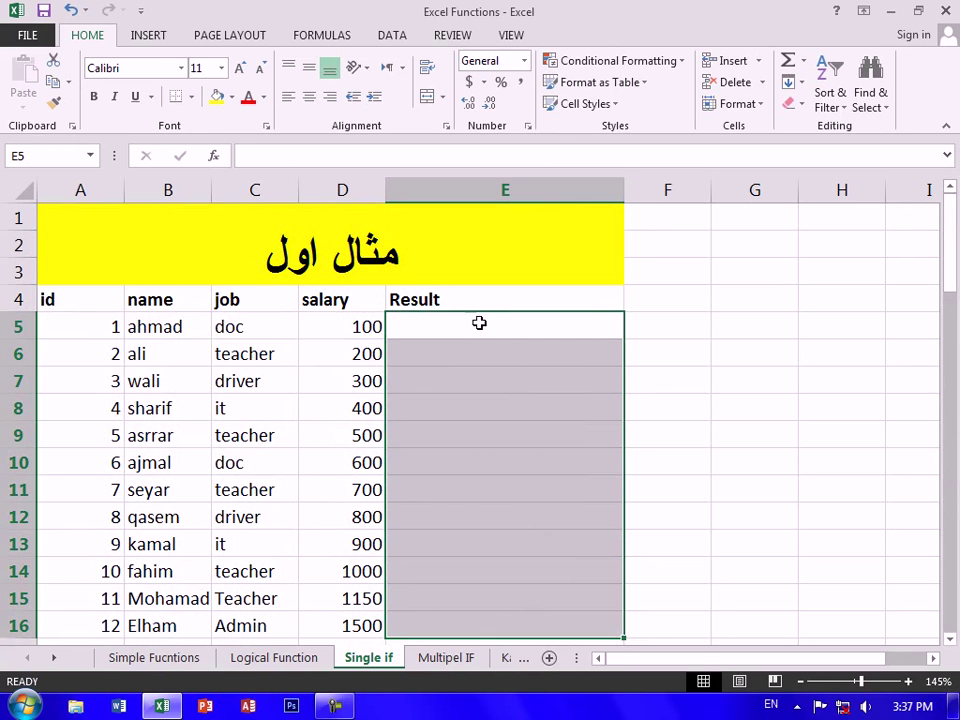
# In E5, start the formula =IF(C5="teacher",D5*50/100+D5, with teacher test and raised salary
pyautogui.click(479, 323)
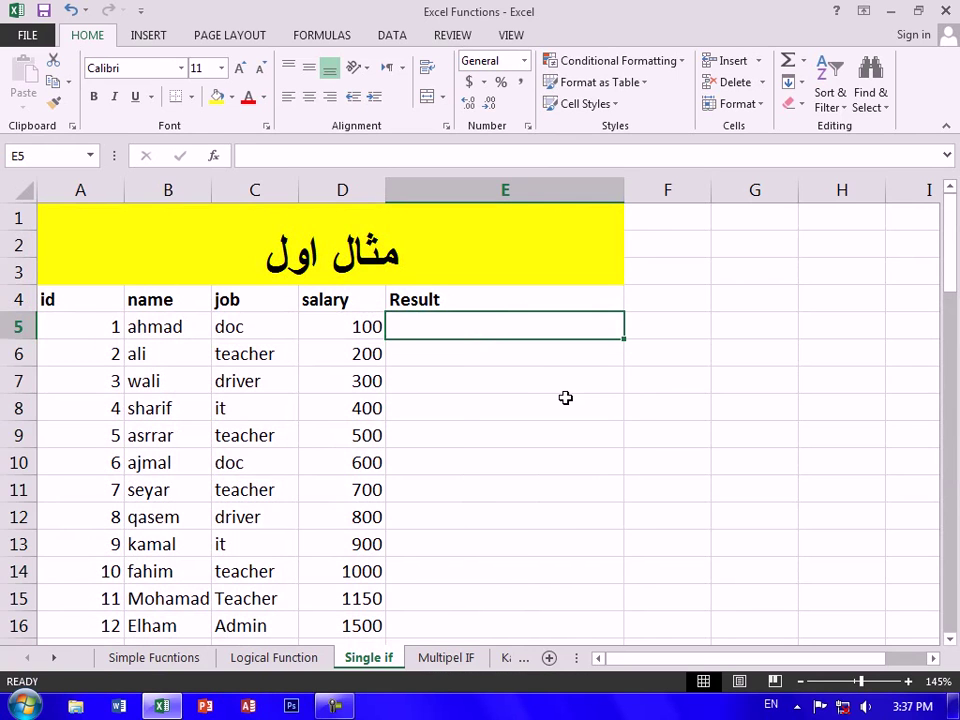
pyautogui.write('=if(')
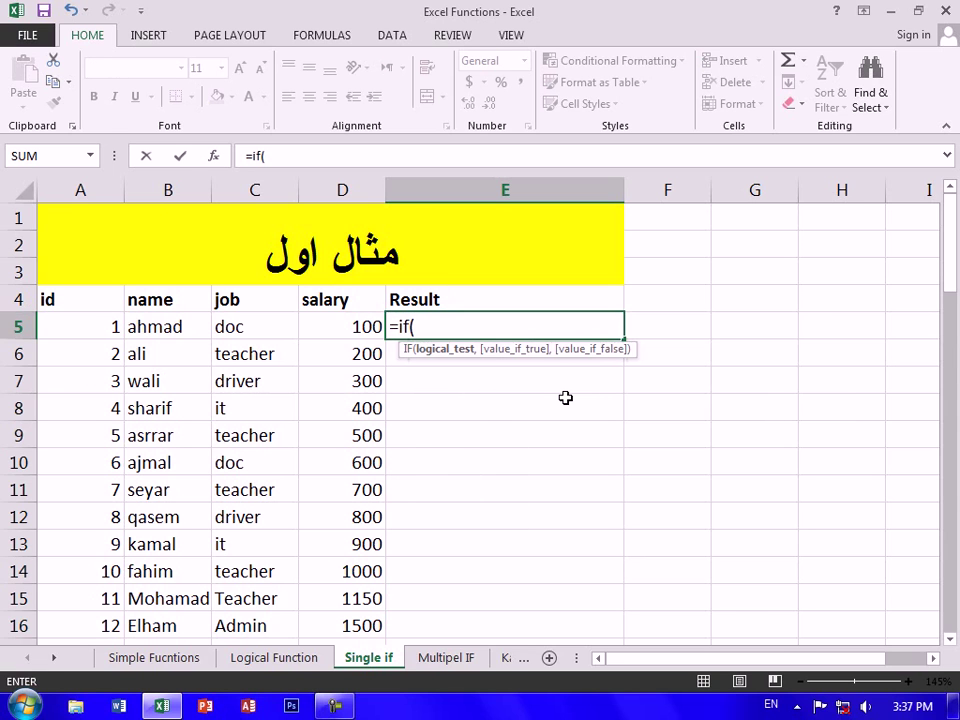
pyautogui.press('Left')
pyautogui.press('Left')
pyautogui.write('=')
pyautogui.write('"teach')
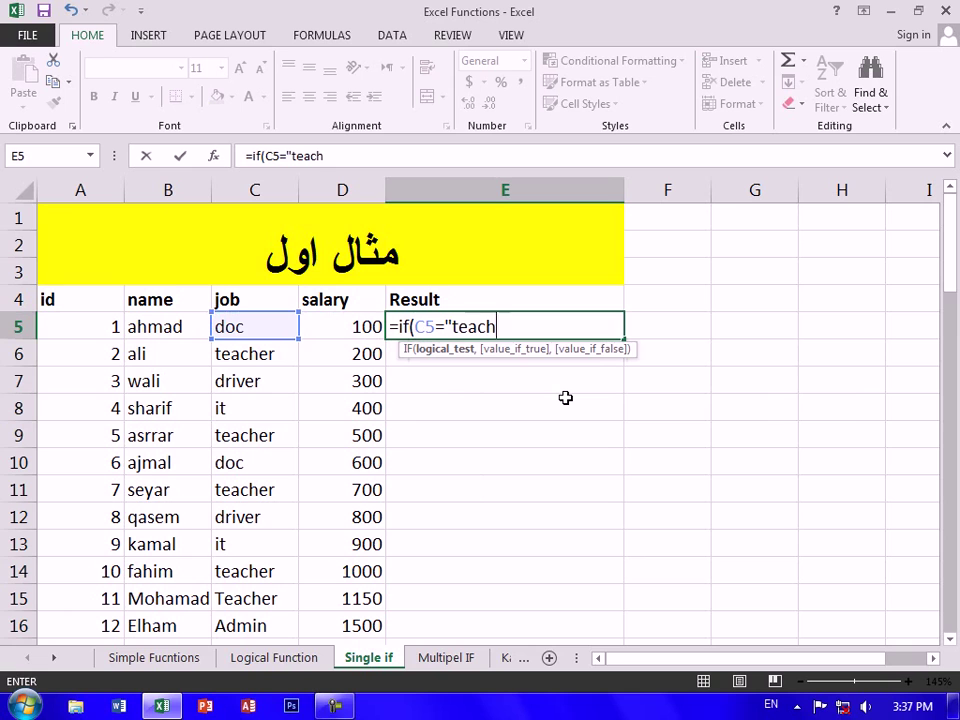
pyautogui.write('er",')
pyautogui.press('Left')
pyautogui.write('*50/100')
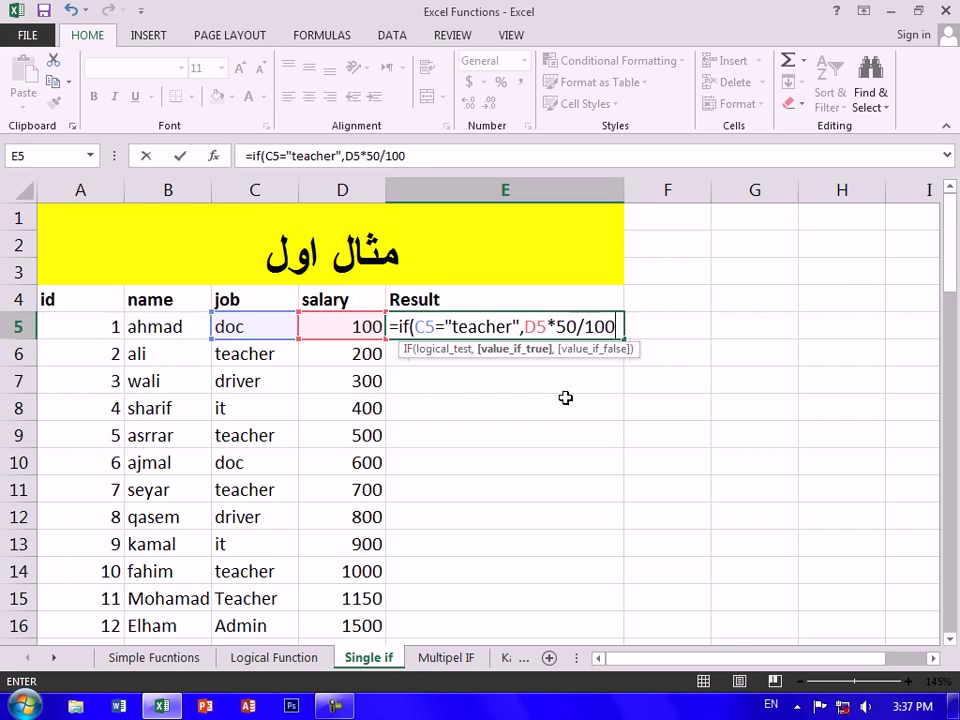
pyautogui.write('+')
pyautogui.press('Left')
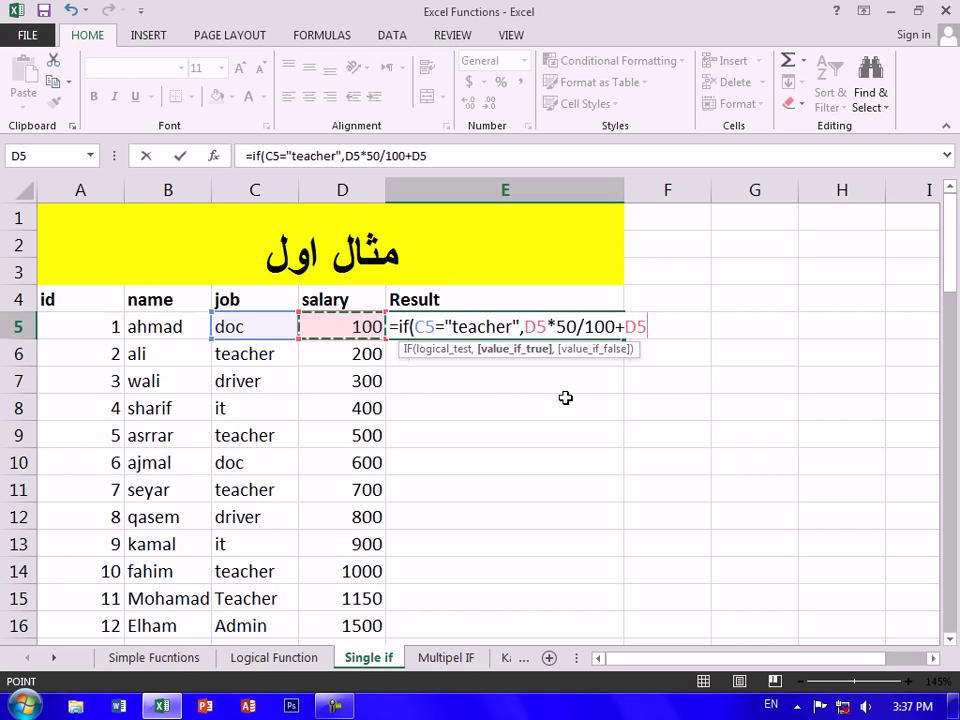
pyautogui.write(',"uyo')
pyautogui.press('BackSpace')
# Drop the draft false-value message, use 0 instead, and commit =IF(C5="teacher",D5*50/100+D5,0)
pyautogui.write('you')
pyautogui.press('BackSpace')
pyautogui.press('BackSpace')
pyautogui.press('BackSpace')
pyautogui.hotkey('alt', 'shift')
pyautogui.write('شما')
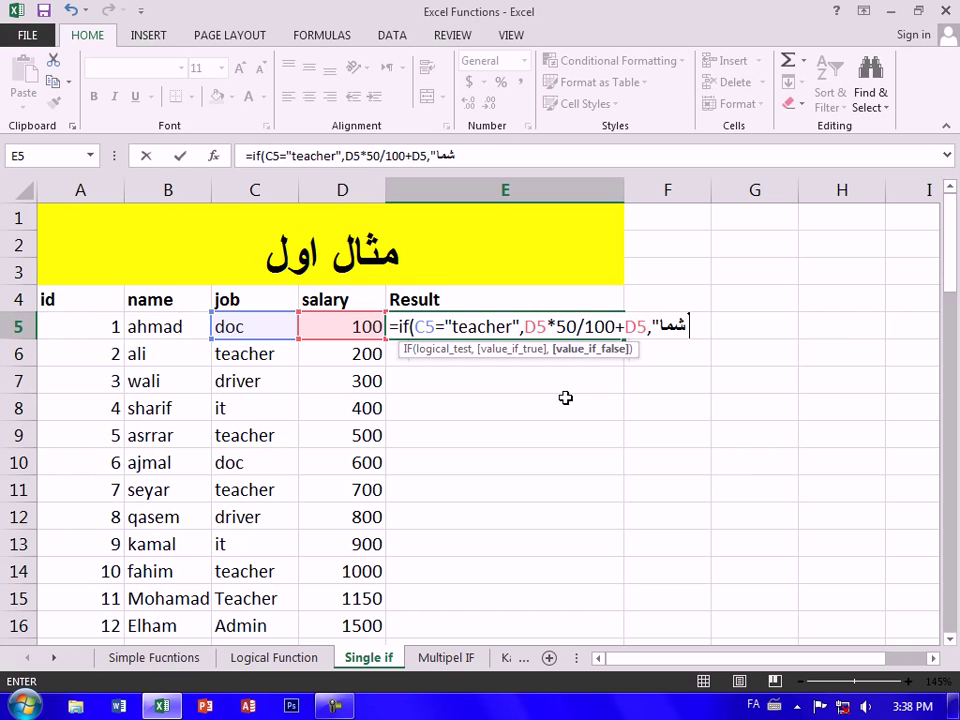
pyautogui.write(' شامل همین')
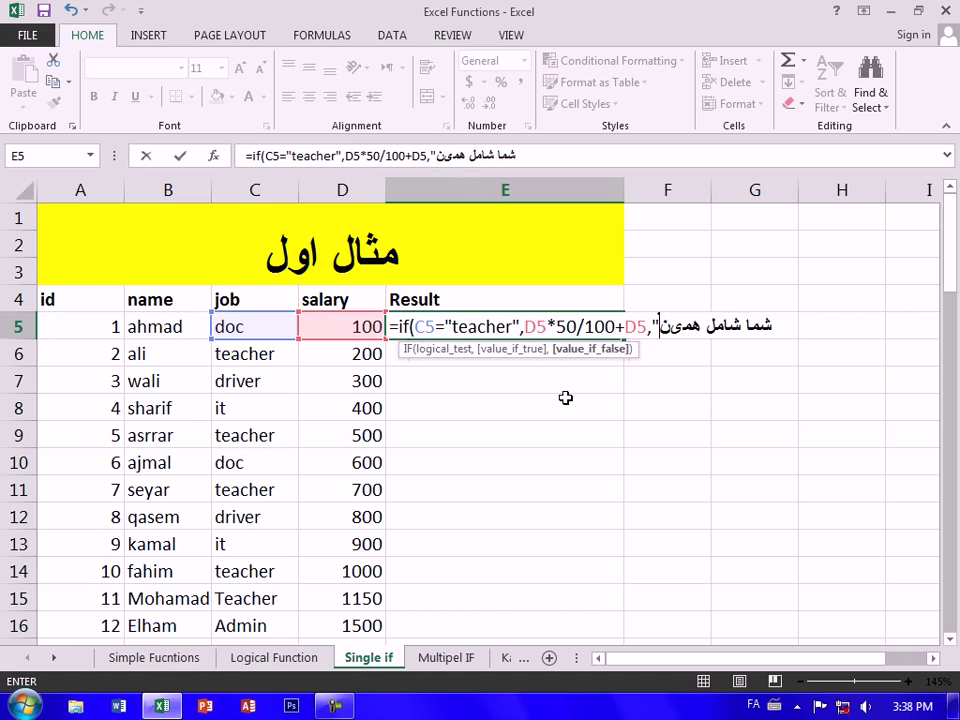
pyautogui.press('BackSpace')
pyautogui.press('BackSpace')
pyautogui.press('BackSpace')
pyautogui.write('م')
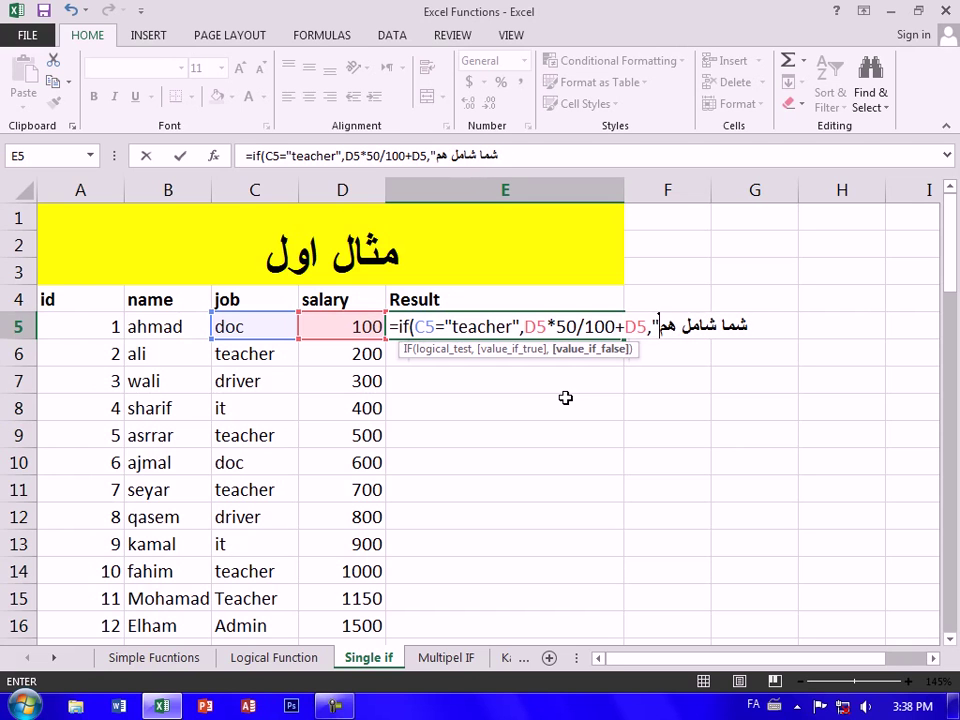
pyautogui.write('یین')
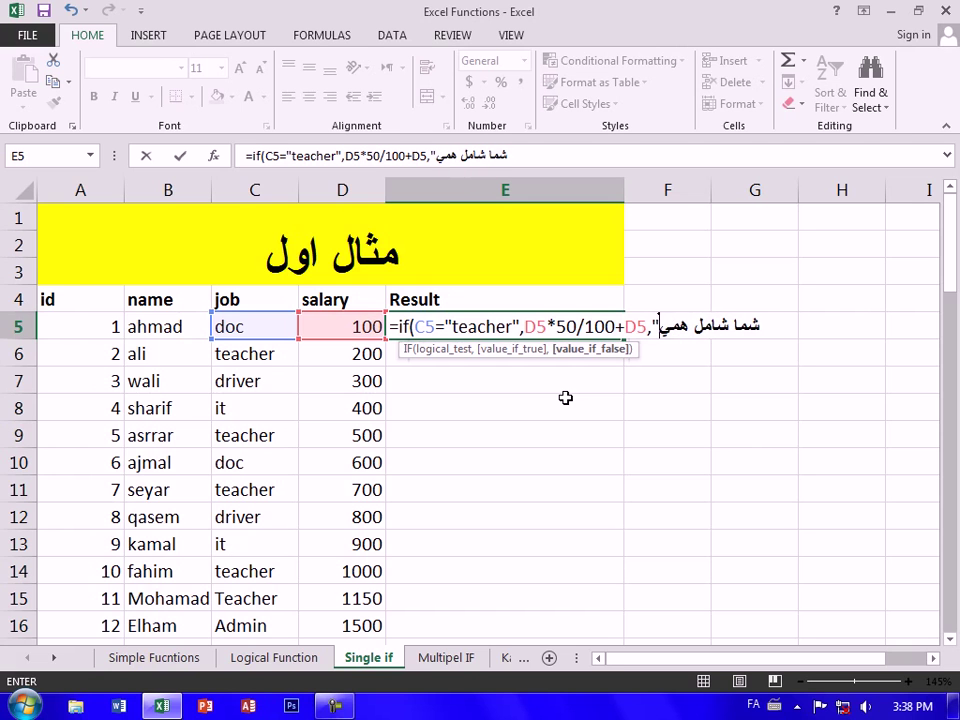
pyautogui.press('BackSpace')
pyautogui.press('BackSpace')
pyautogui.write('ن وظیف')
pyautogui.press('BackSpace')
pyautogui.press('BackSpace')
pyautogui.write('یفه نی')
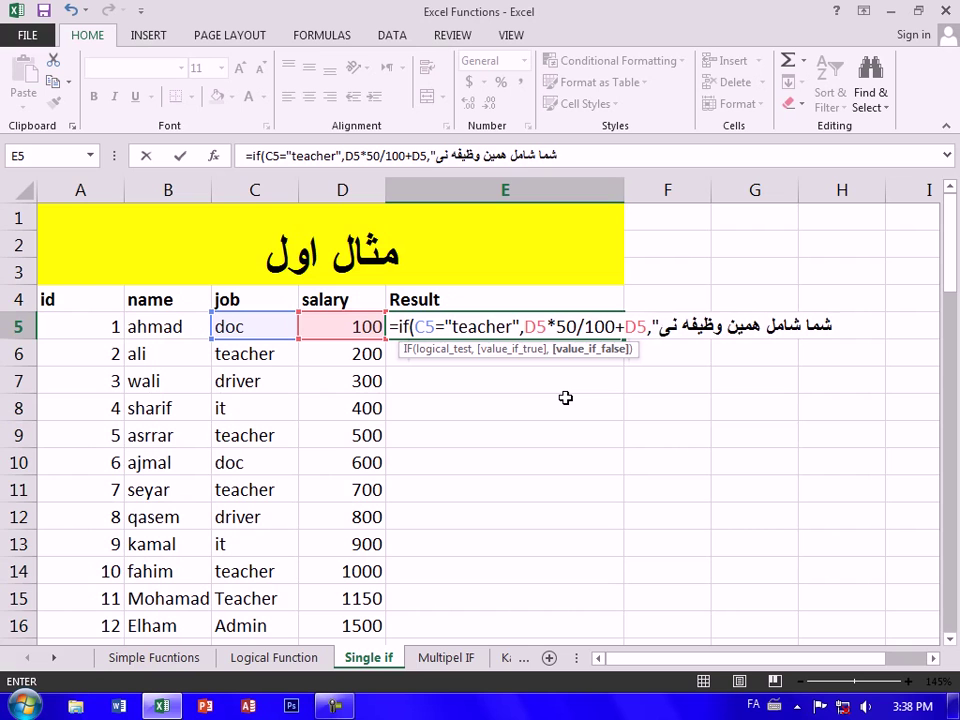
pyautogui.write('س')
pyautogui.press('BackSpace')
pyautogui.press('BackSpace')
pyautogui.press('BackSpace')
pyautogui.press('BackSpace')
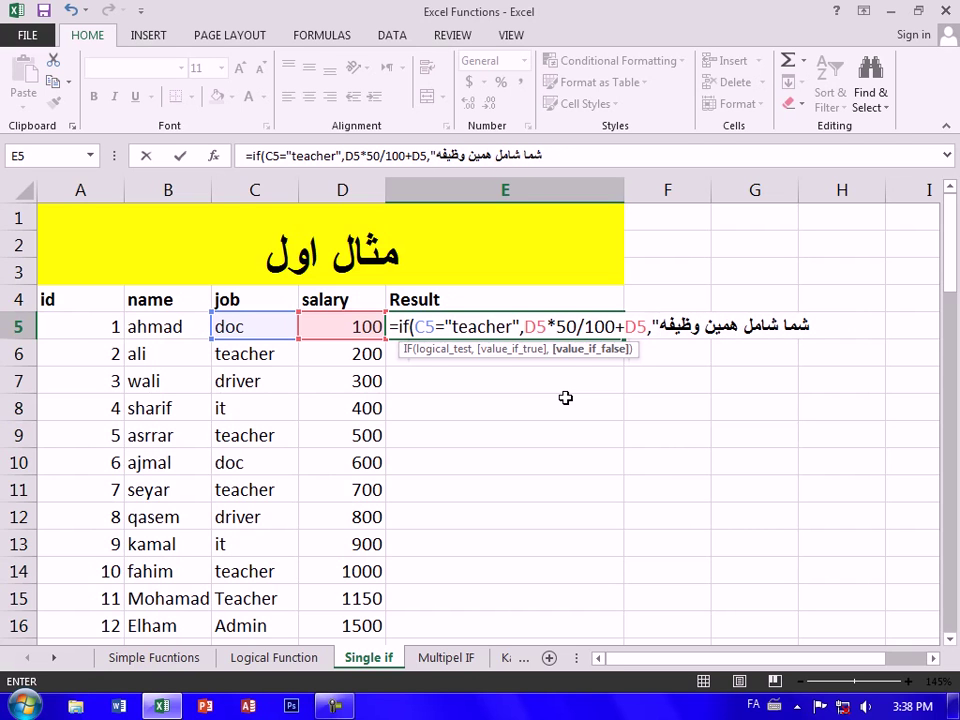
pyautogui.write('کگ')
pyautogui.press('BackSpace')
pyautogui.press('BackSpace')
pyautogui.press('BackSpace')
pyautogui.press('BackSpace')
pyautogui.press('BackSpace')
pyautogui.press('BackSpace')
pyautogui.press('BackSpace')
pyautogui.press('BackSpace')
pyautogui.press('BackSpace')
pyautogui.press('BackSpace')
pyautogui.press('BackSpace')
pyautogui.press('BackSpace')
pyautogui.press('BackSpace')
pyautogui.press('BackSpace')
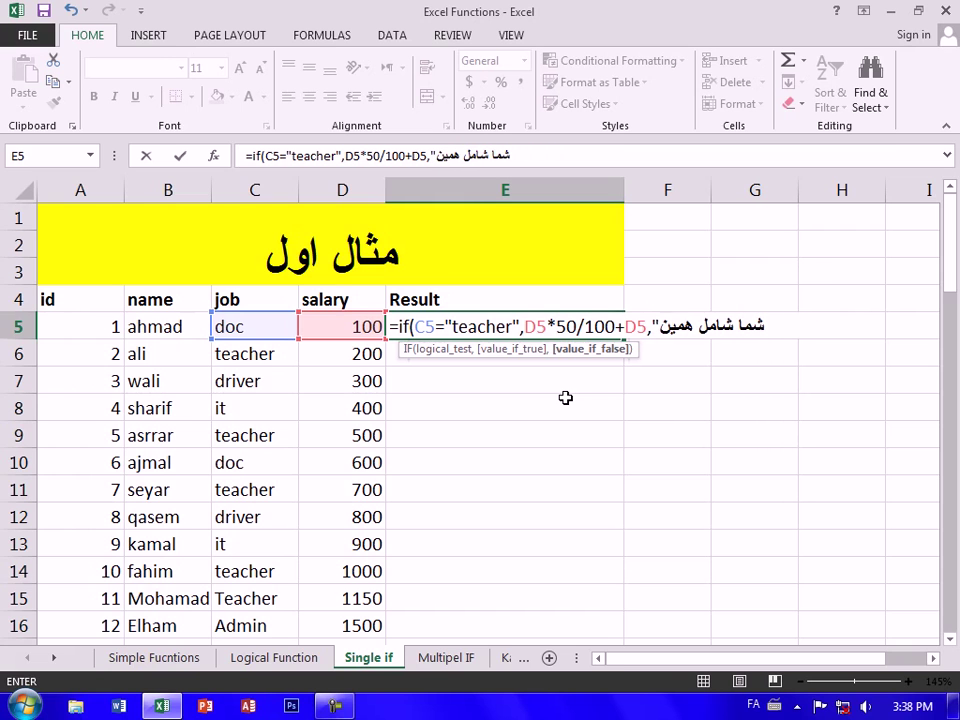
pyautogui.press('BackSpace')
pyautogui.press('BackSpace')
pyautogui.press('BackSpace')
pyautogui.press('BackSpace')
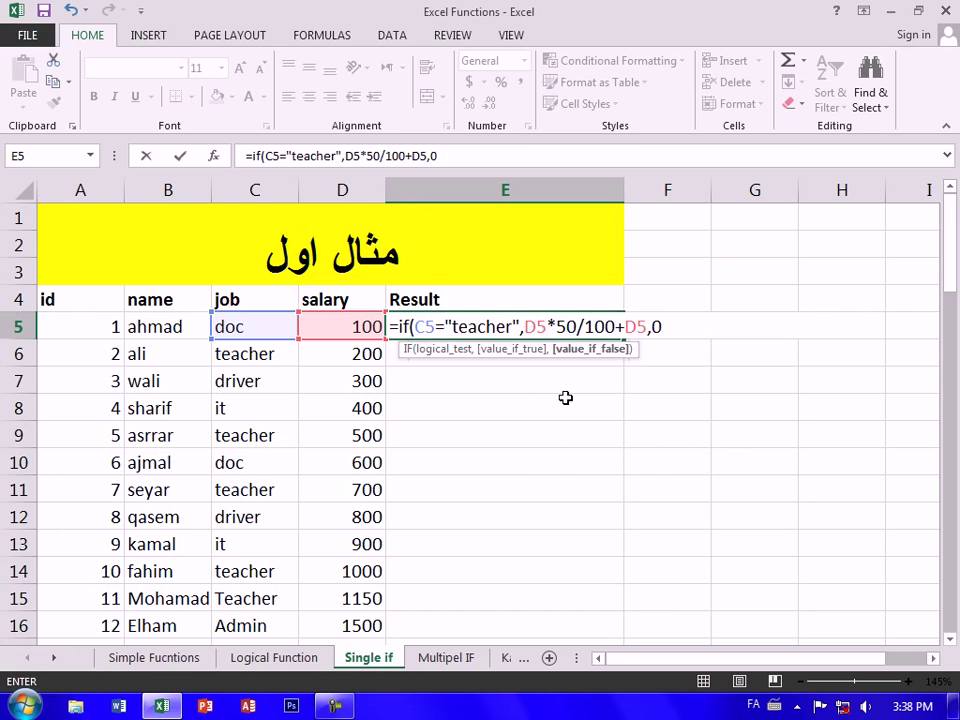
pyautogui.press('Return')
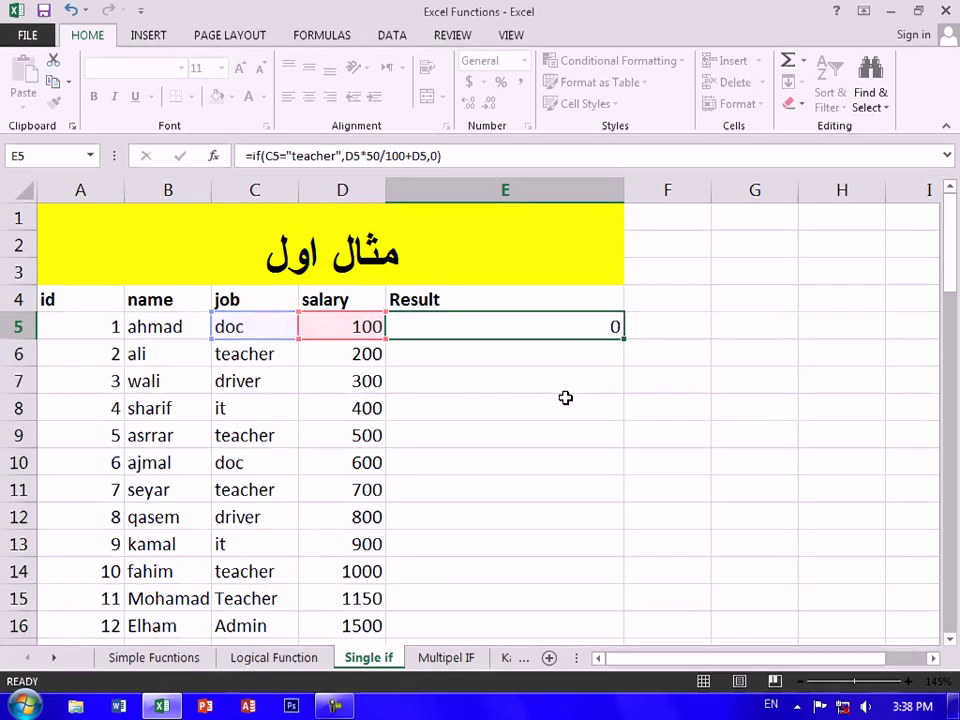
# Fill the E5 formula down to E16 and change D6's salary to 500
pyautogui.click(597, 325)
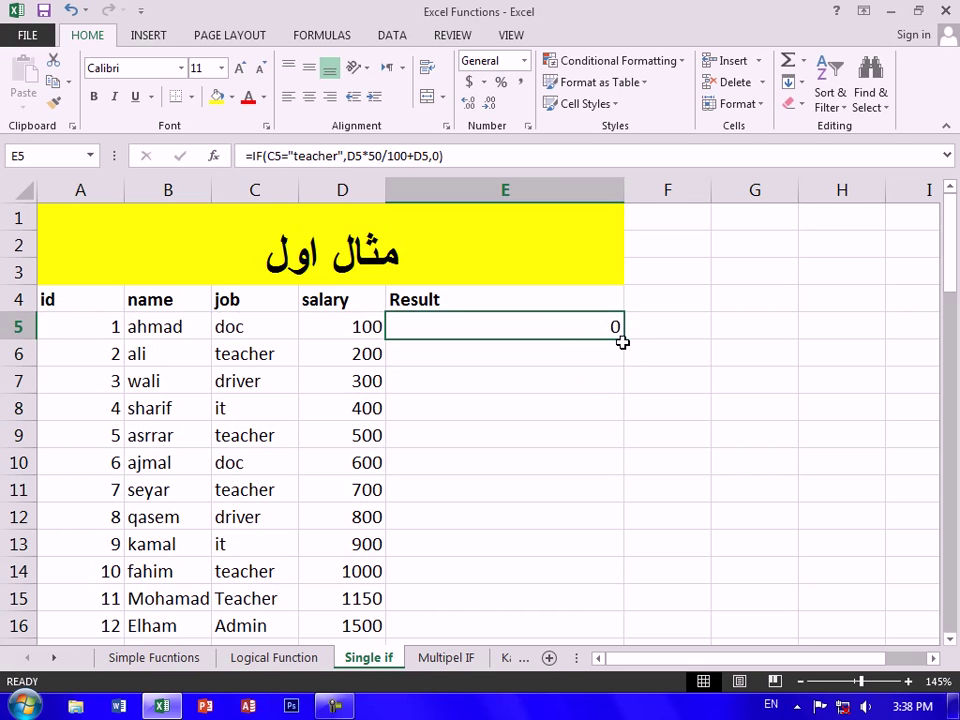
pyautogui.moveTo(626, 341); pyautogui.dragTo(544, 636)
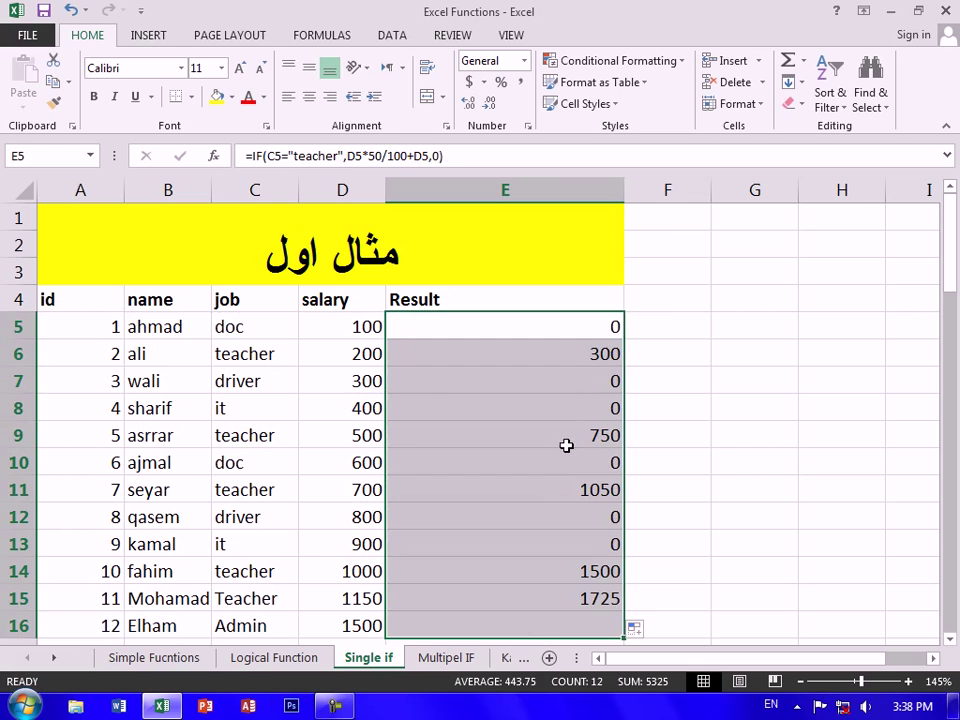
pyautogui.click(226, 353)
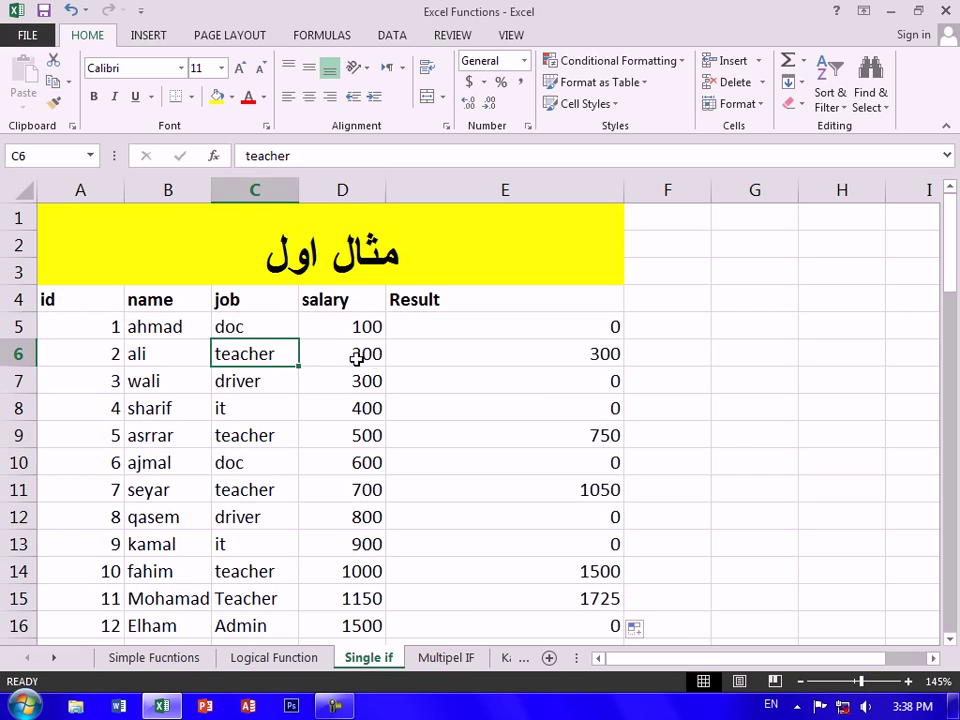
pyautogui.click(356, 358)
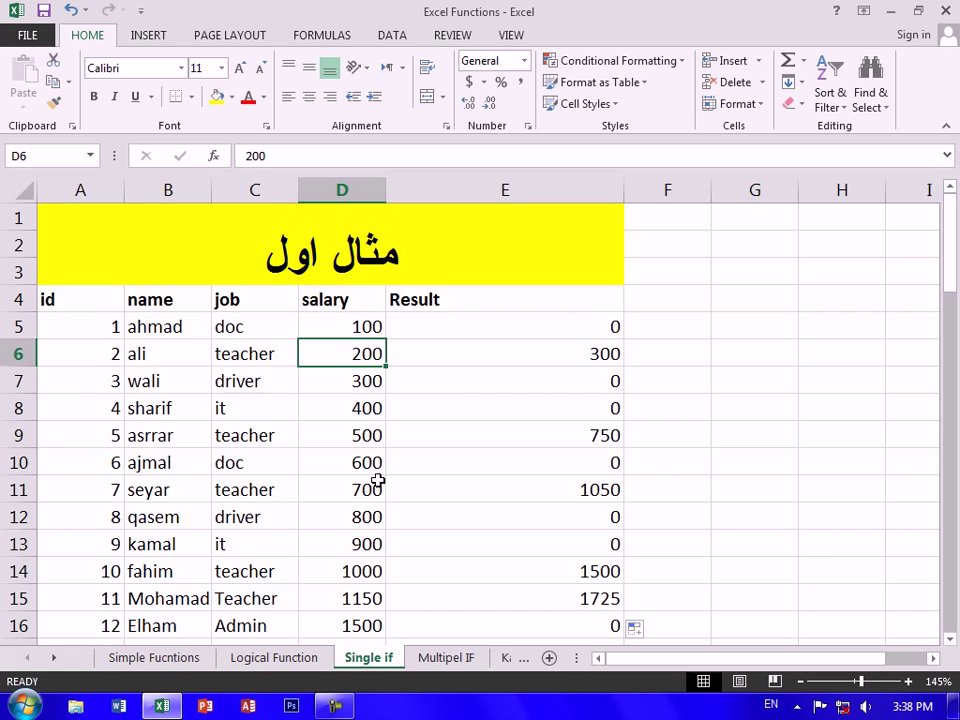
pyautogui.write('50')
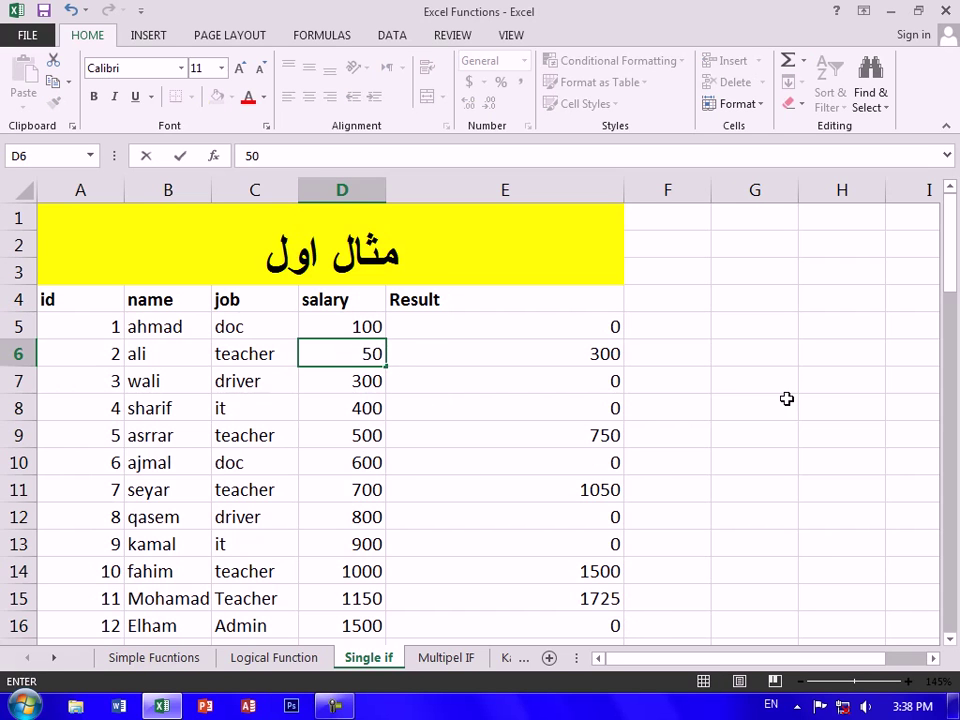
pyautogui.press('Return')
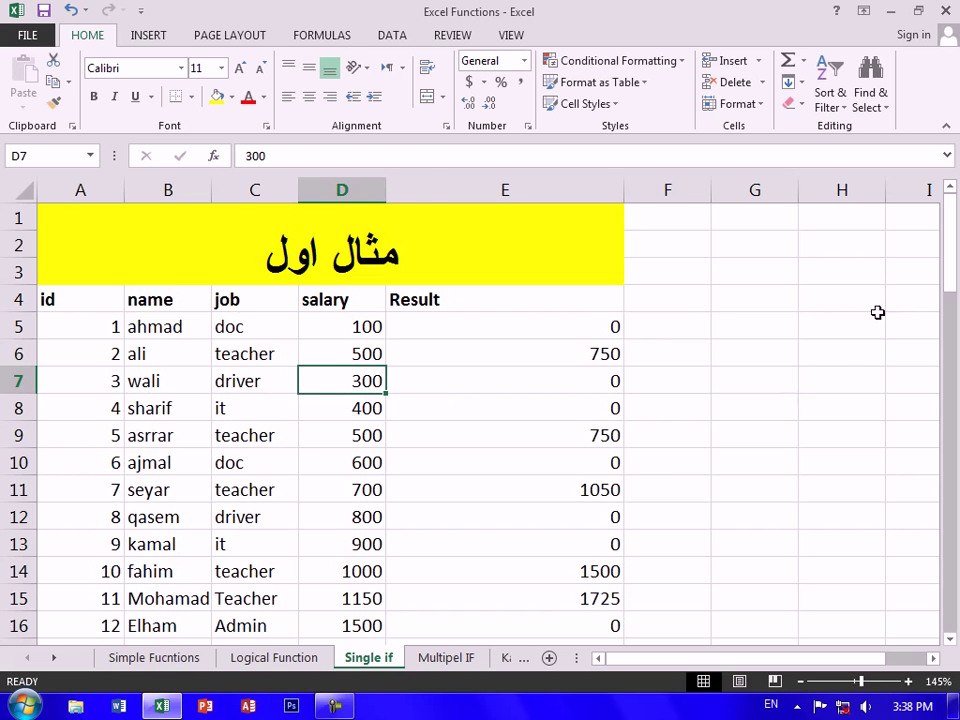
# Recheck E5's formula and confirm it unchanged
pyautogui.doubleClick(610, 326)
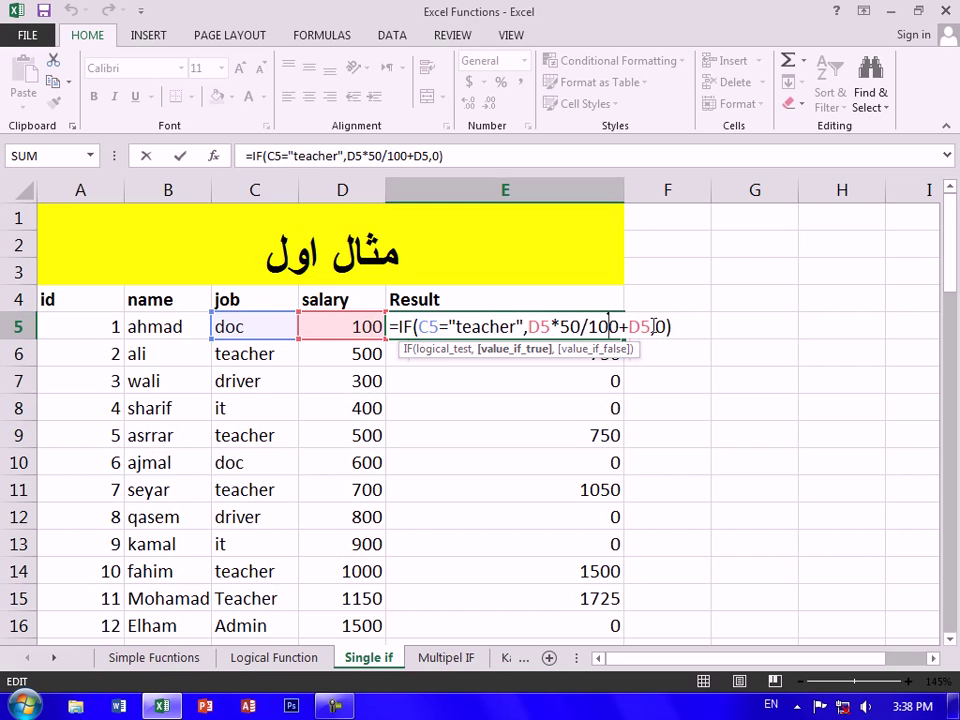
pyautogui.press('Return')
pyautogui.click(634, 353)
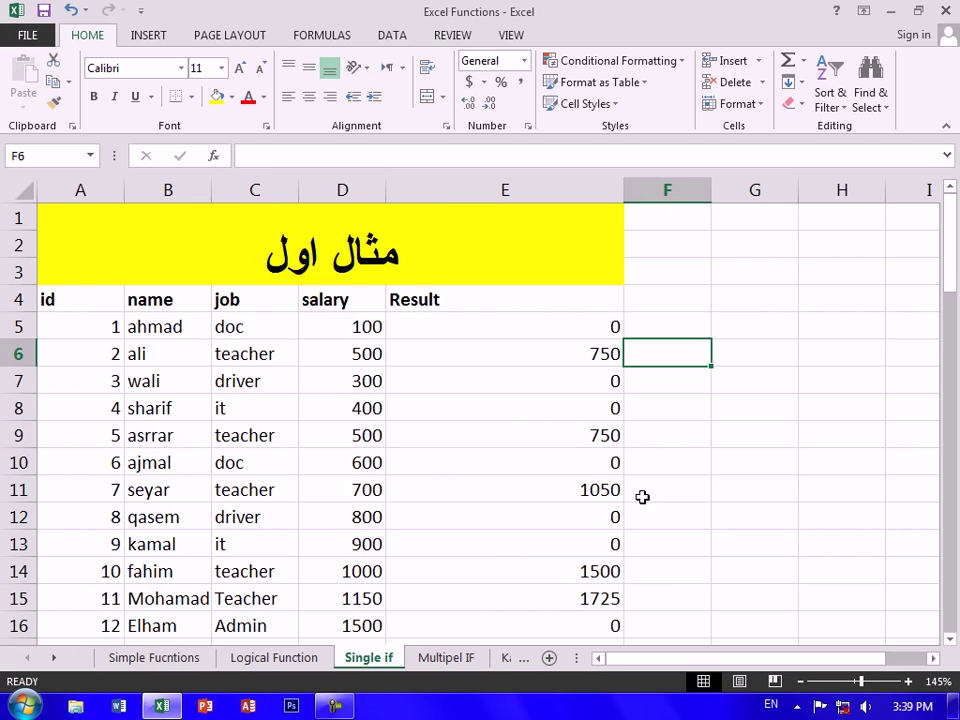
# Add a new worksheet and apply All Borders to every cell
pyautogui.click(548, 657)
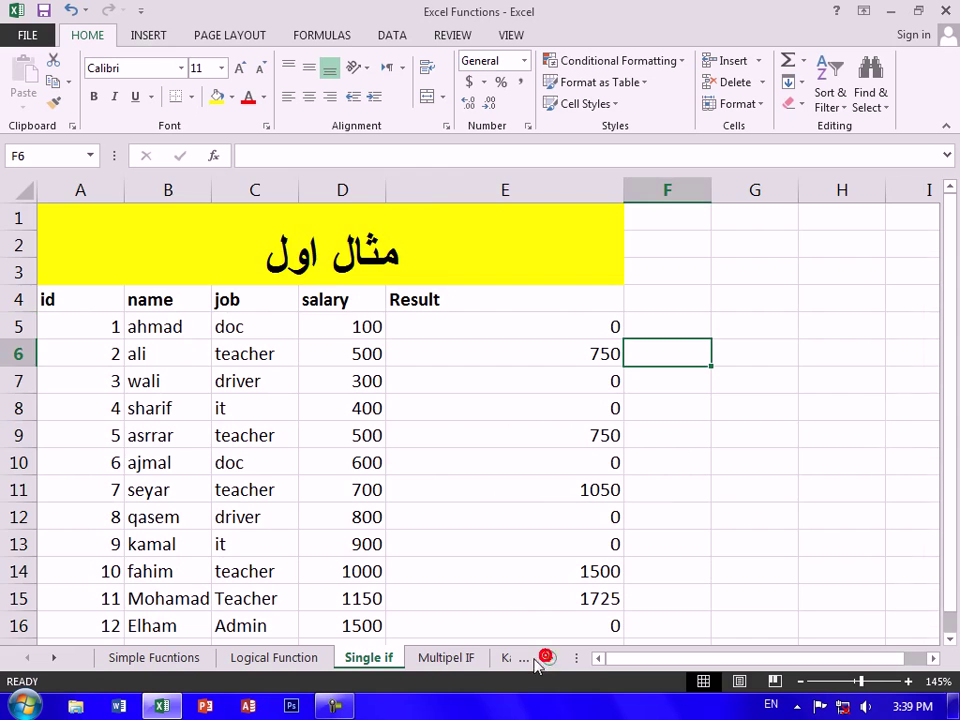
pyautogui.click(356, 468)
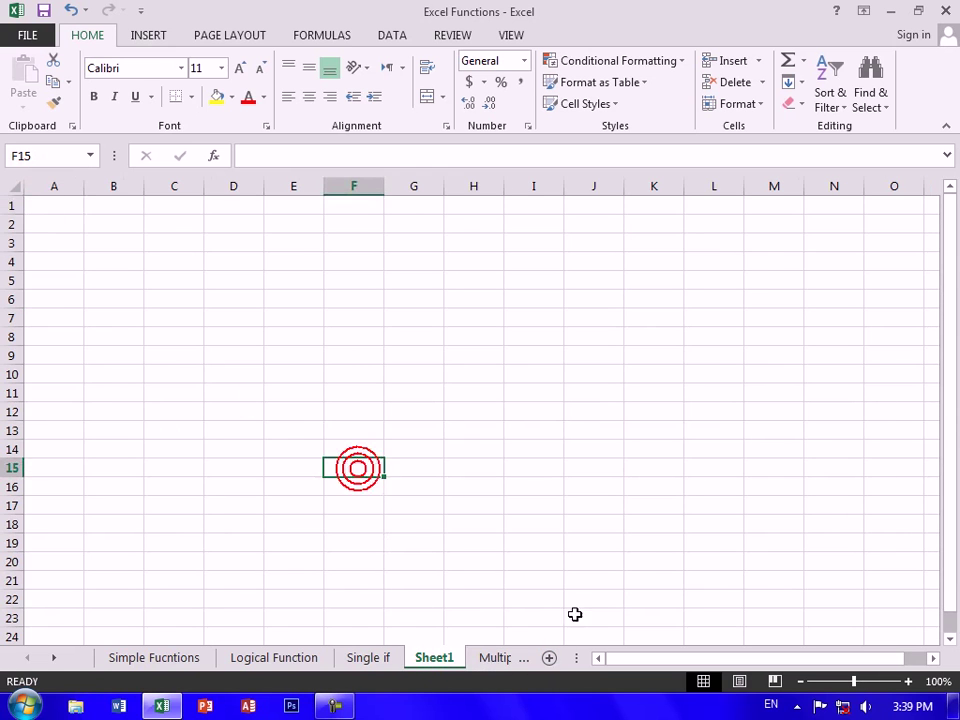
pyautogui.hotkey('ctrl', 'a')
pyautogui.click(191, 97)
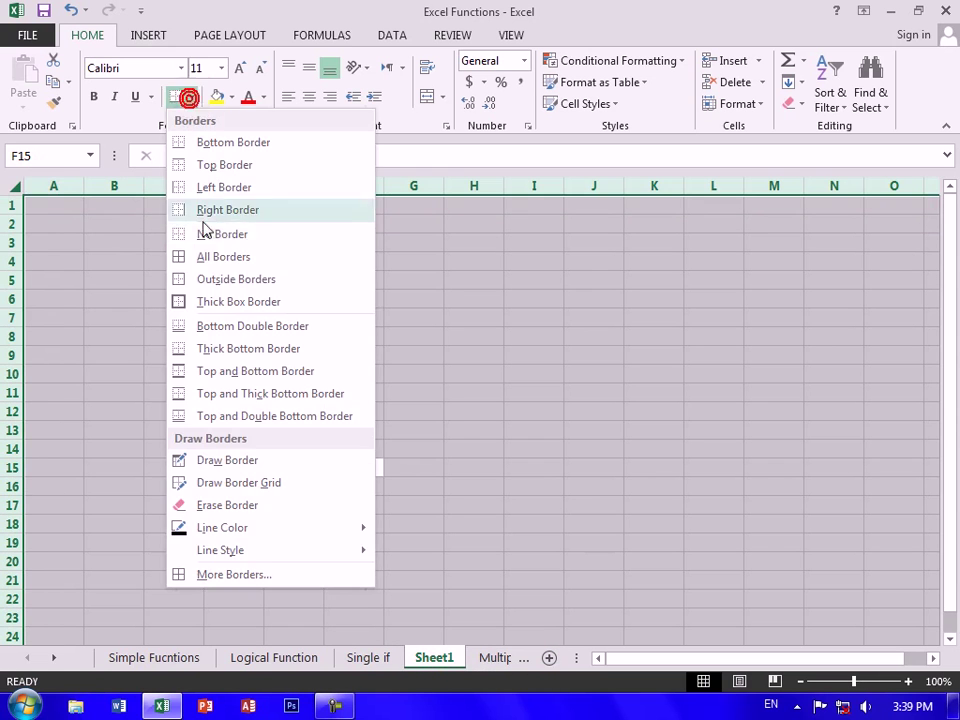
pyautogui.click(217, 255)
# Enter headers ID, NAME and PROGRAM in A1:C1
pyautogui.scroll(3, 92, 223)
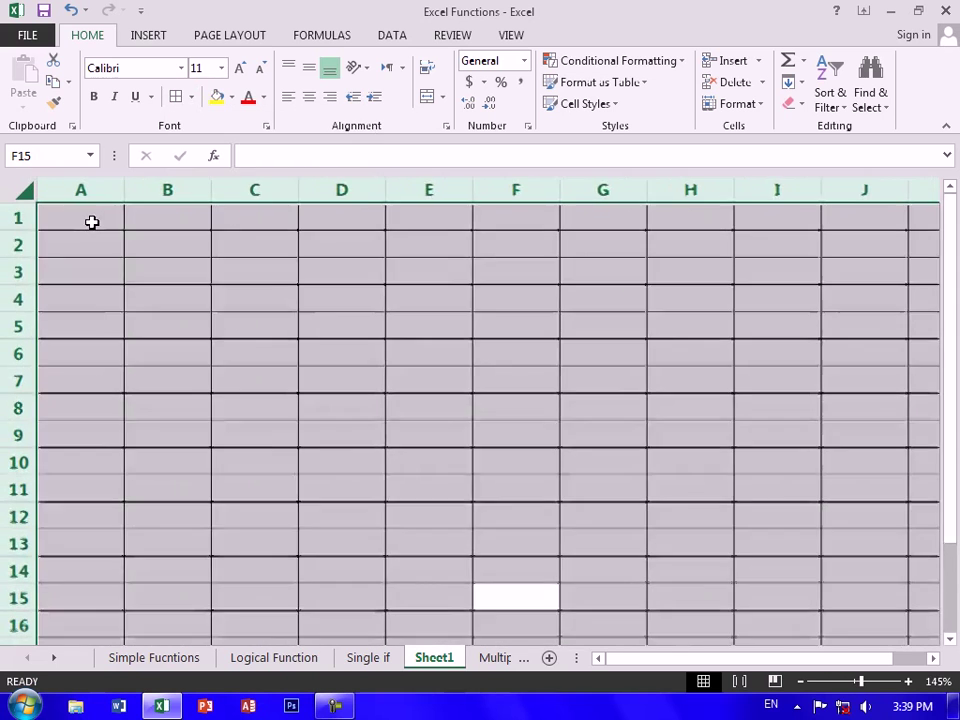
pyautogui.click(92, 222)
pyautogui.write('ID')
pyautogui.press('Tab')
pyautogui.write('NAME')
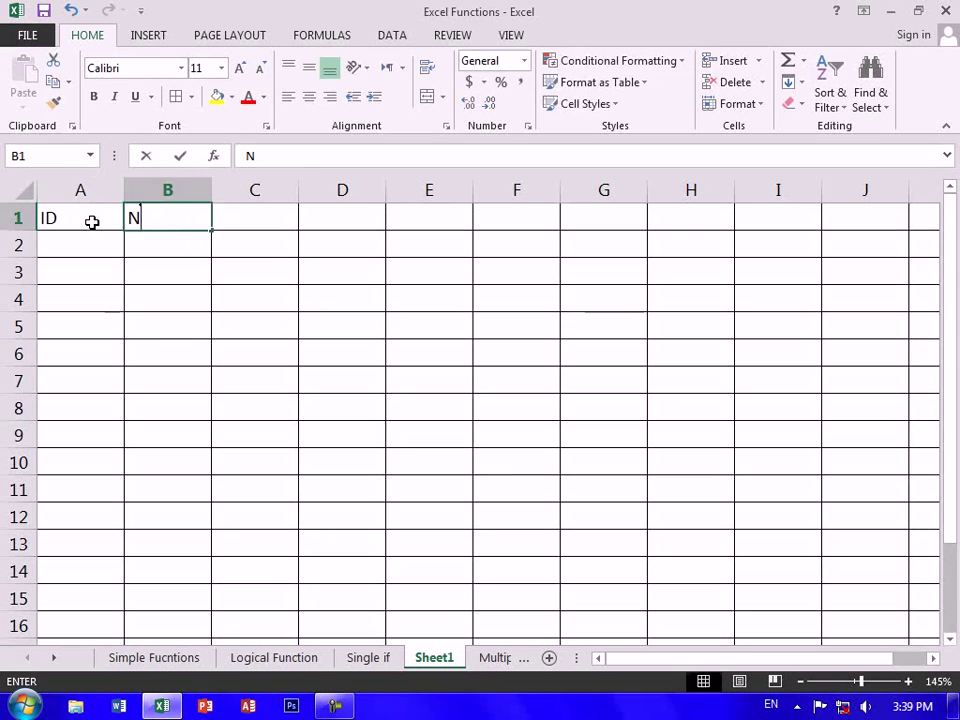
pyautogui.press('Tab')
pyautogui.write('PROGRAM')
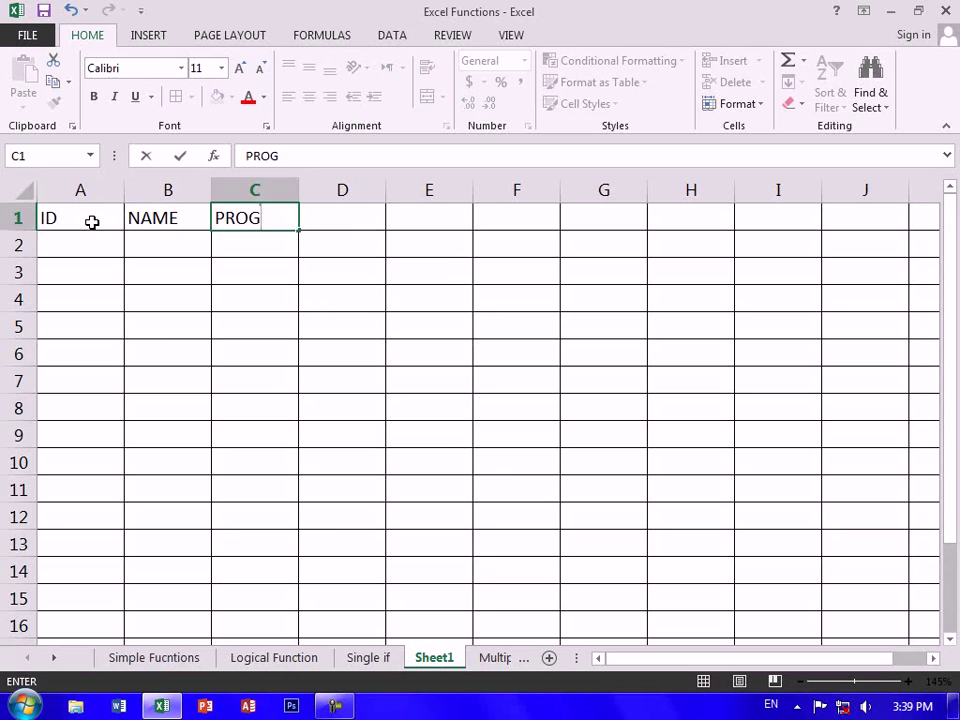
pyautogui.press('Tab')
# Add headers COURSE, Score and Result in D1:F1
pyautogui.write('SCOR')
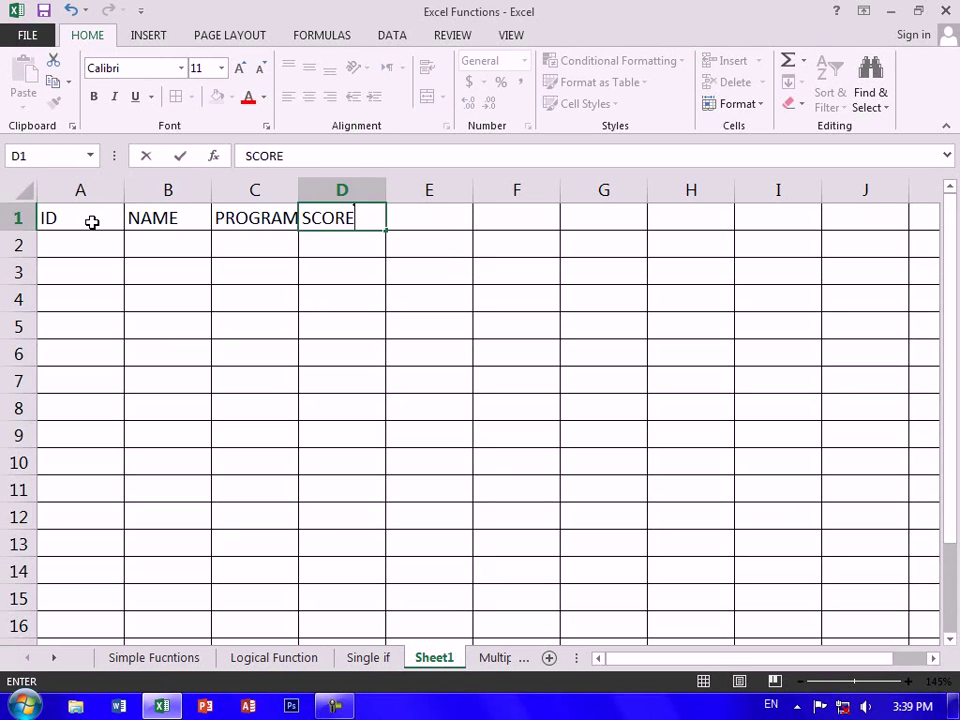
pyautogui.press('Tab')
pyautogui.hotkey('shift', 'Tab')
pyautogui.write('COU')
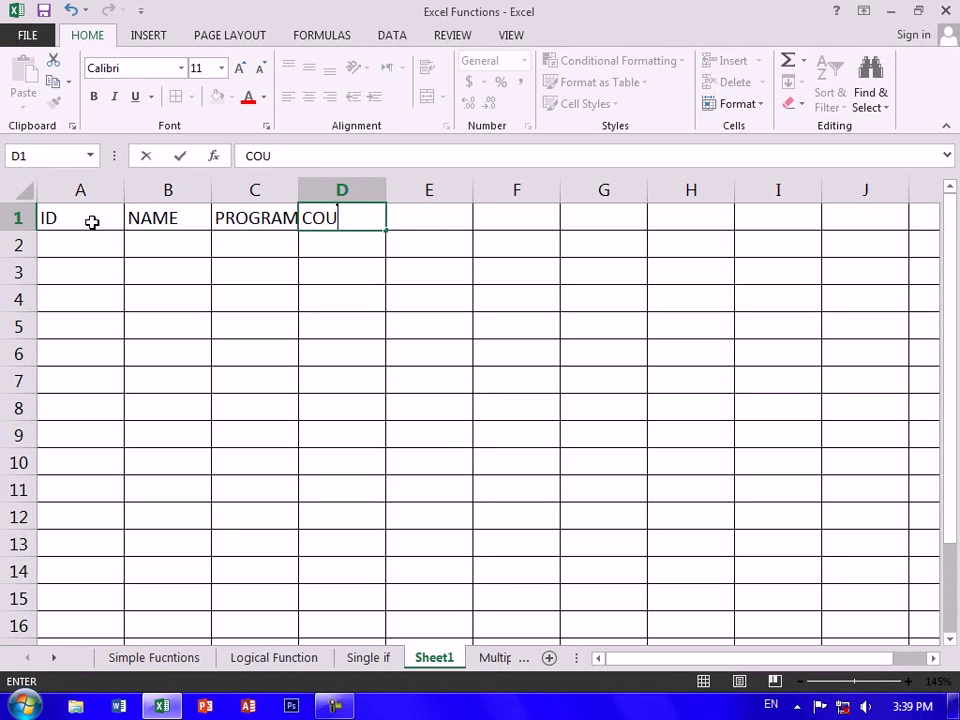
pyautogui.press('Tab')
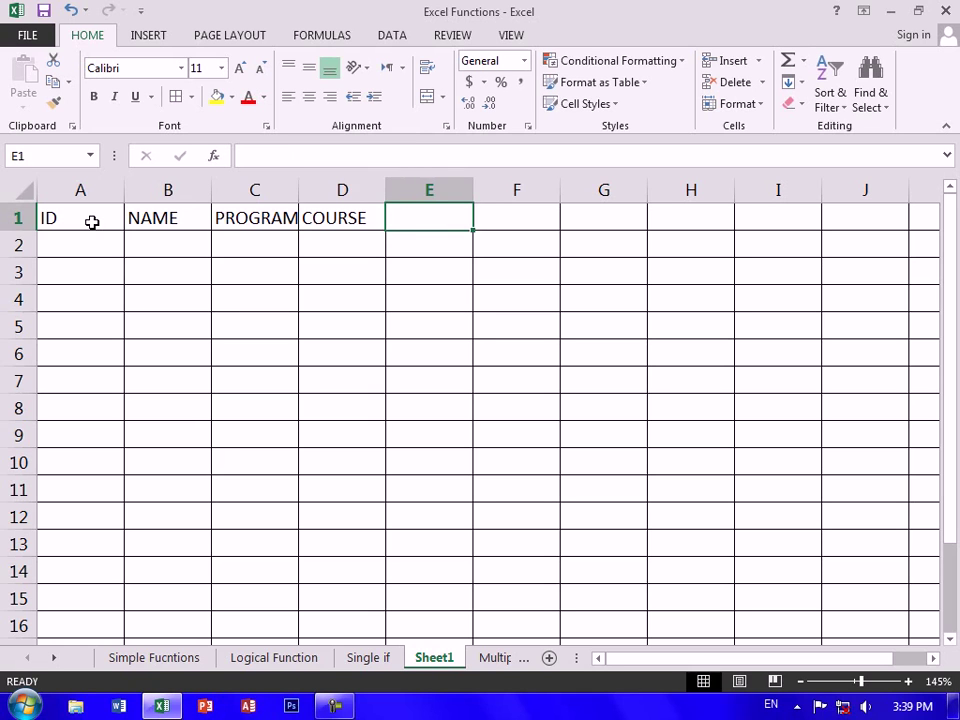
pyautogui.write('R')
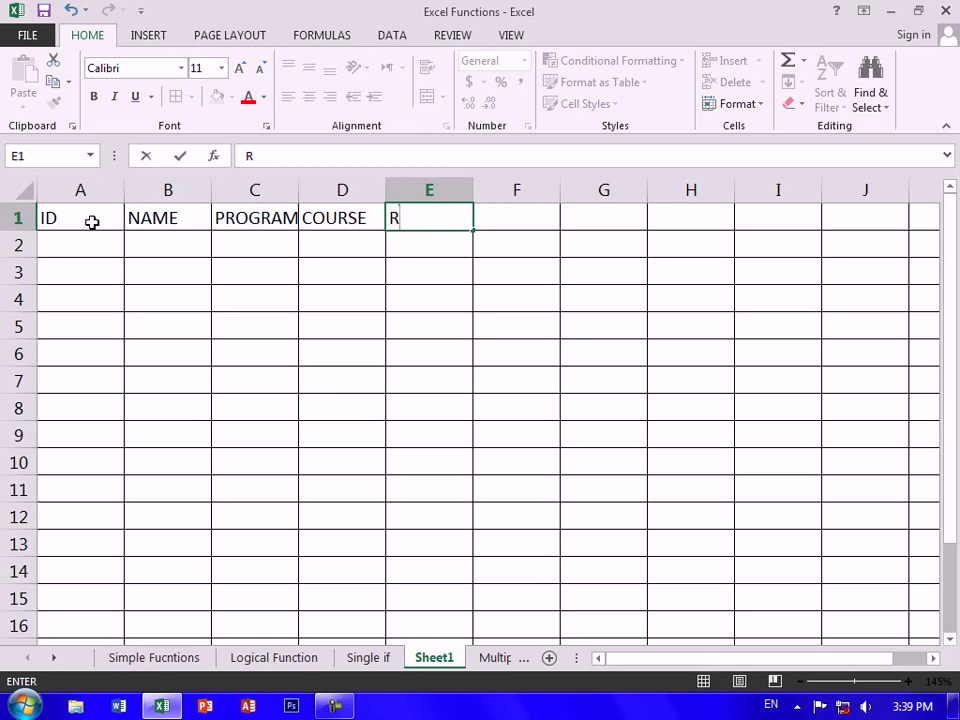
pyautogui.write('Socr')
pyautogui.press('BackSpace')
pyautogui.write('orore')
pyautogui.press('Tab')
pyautogui.write('R')
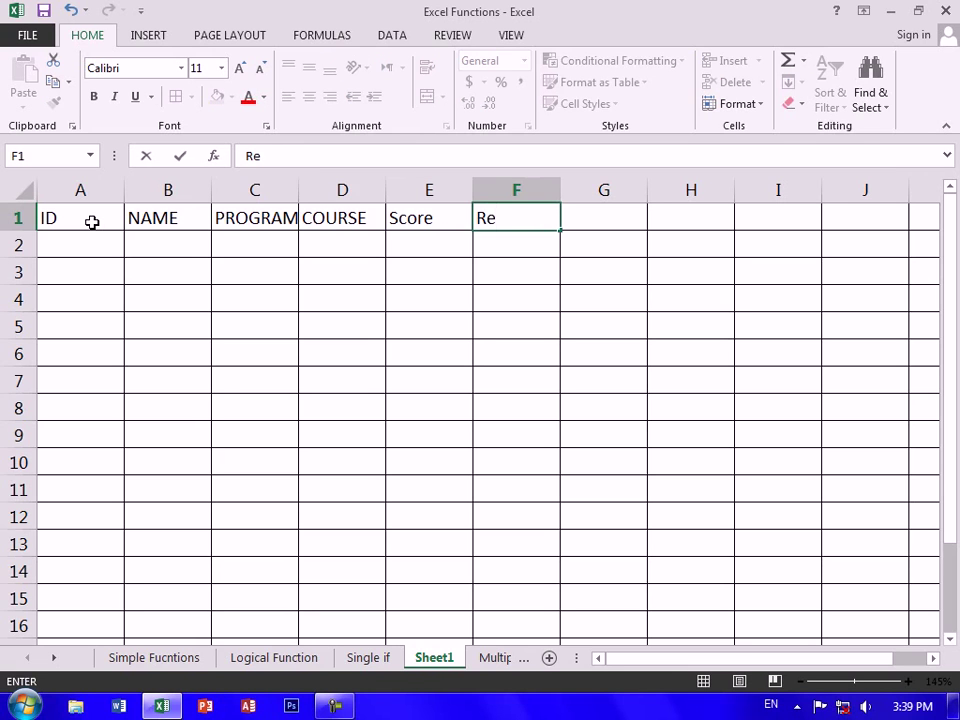
pyautogui.write('esult')
pyautogui.press('Tab')
# Bold the header row A1:F1
pyautogui.hotkey('shift', 'Tab')
pyautogui.hotkey('shift', 'Left')
pyautogui.hotkey('shift', 'Left')
pyautogui.hotkey('shift', 'Left')
pyautogui.hotkey('shift', 'Left')
pyautogui.hotkey('shift', 'Left')
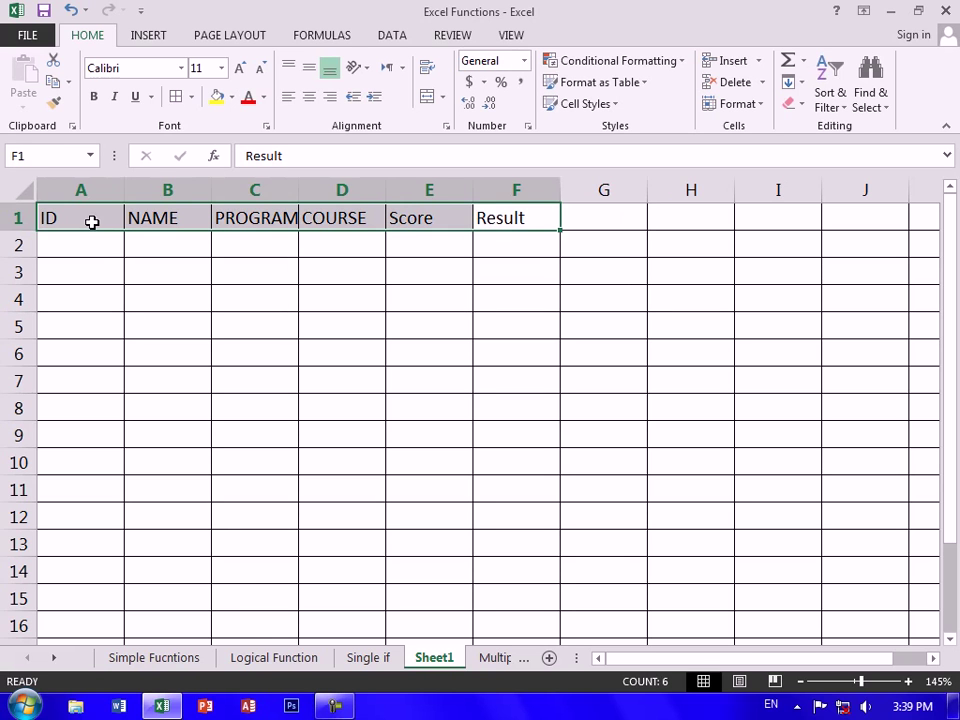
pyautogui.hotkey('ctrl', 'b')
# Enter IDs 1 through 6 in A2:A7
pyautogui.click(111, 243)
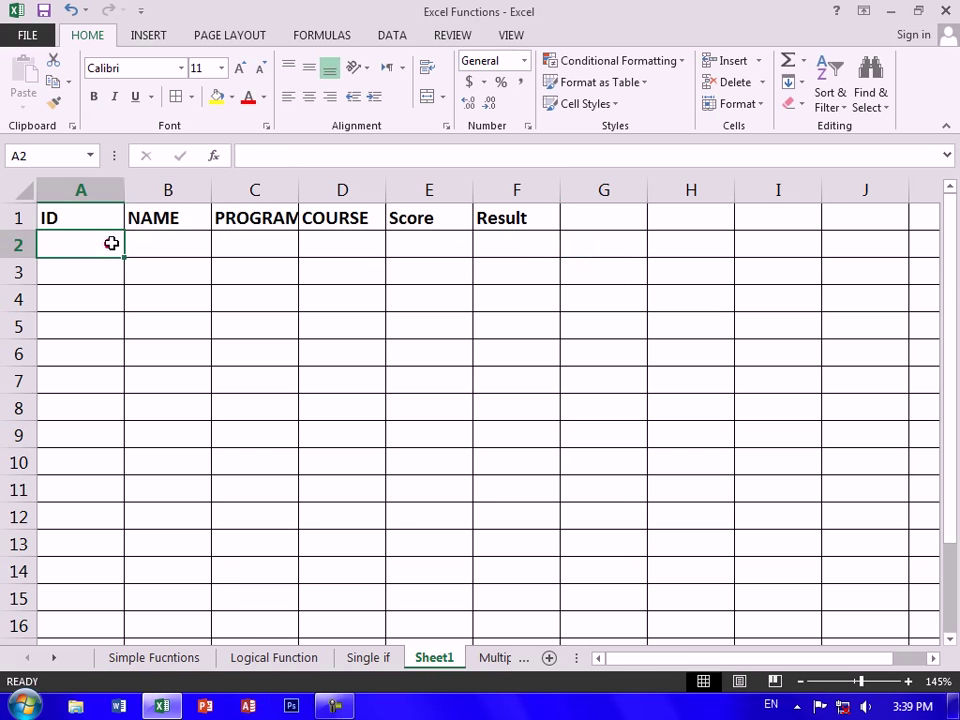
pyautogui.write('1')
pyautogui.press('Return')
pyautogui.write('2')
pyautogui.press('Return')
pyautogui.write('3')
pyautogui.press('Return')
pyautogui.write('4')
pyautogui.press('Return')
pyautogui.write('5')
pyautogui.press('Return')
pyautogui.write('6')
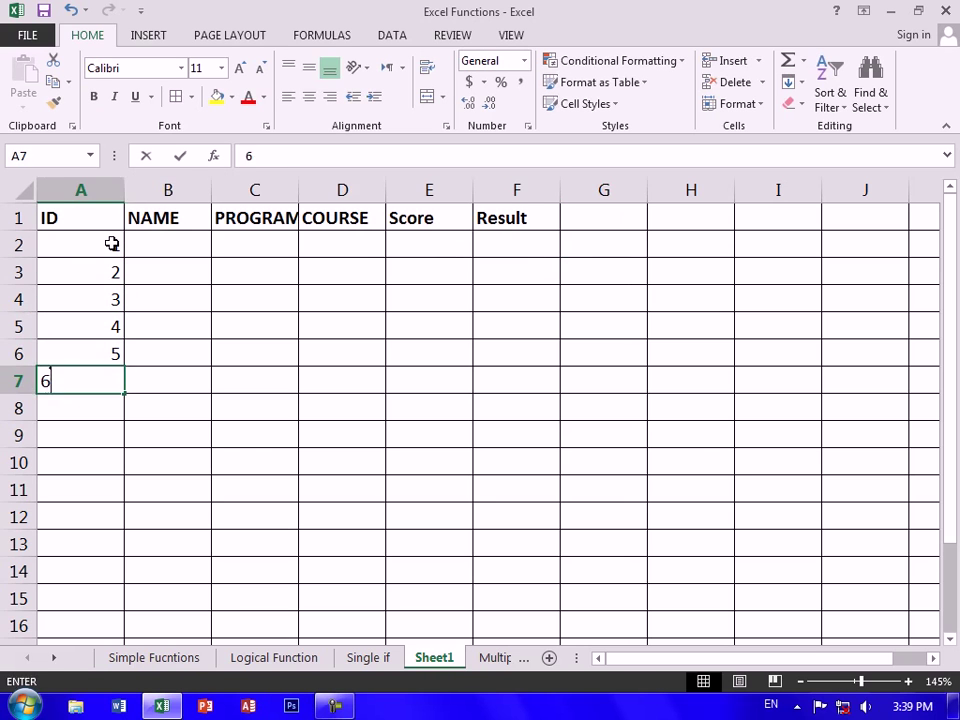
pyautogui.press('Up')
pyautogui.press('Up')
pyautogui.press('Up')
pyautogui.press('Right')
pyautogui.press('Right')
pyautogui.press('Up')
pyautogui.press('Up')
pyautogui.press('Left')
# Enter the six student names in B2:B7
pyautogui.write('ahmad')
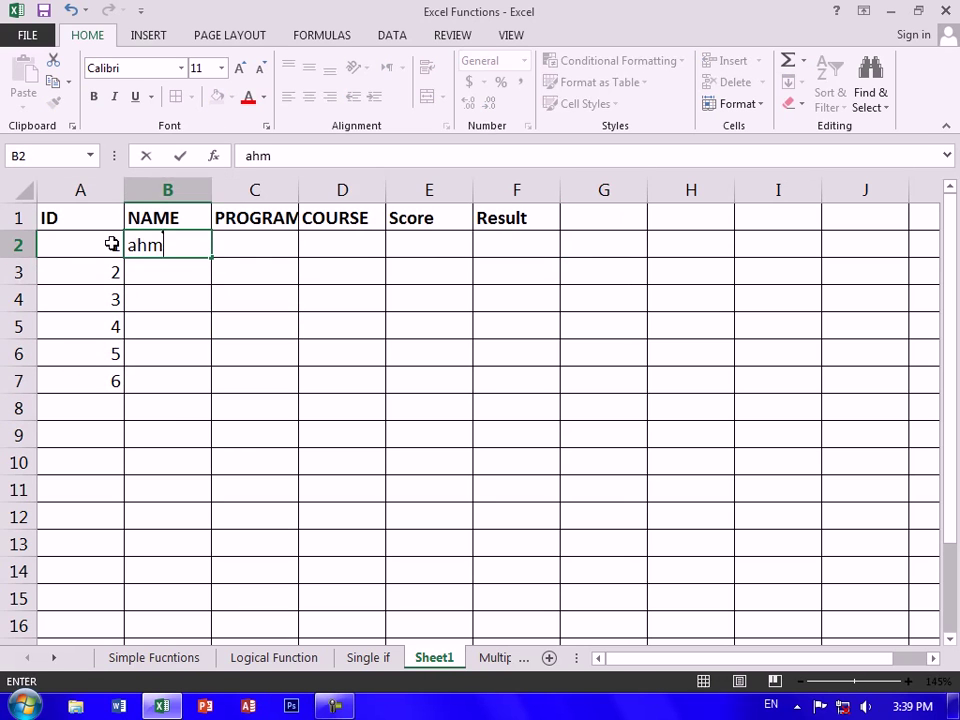
pyautogui.press('Return')
pyautogui.write('kamal')
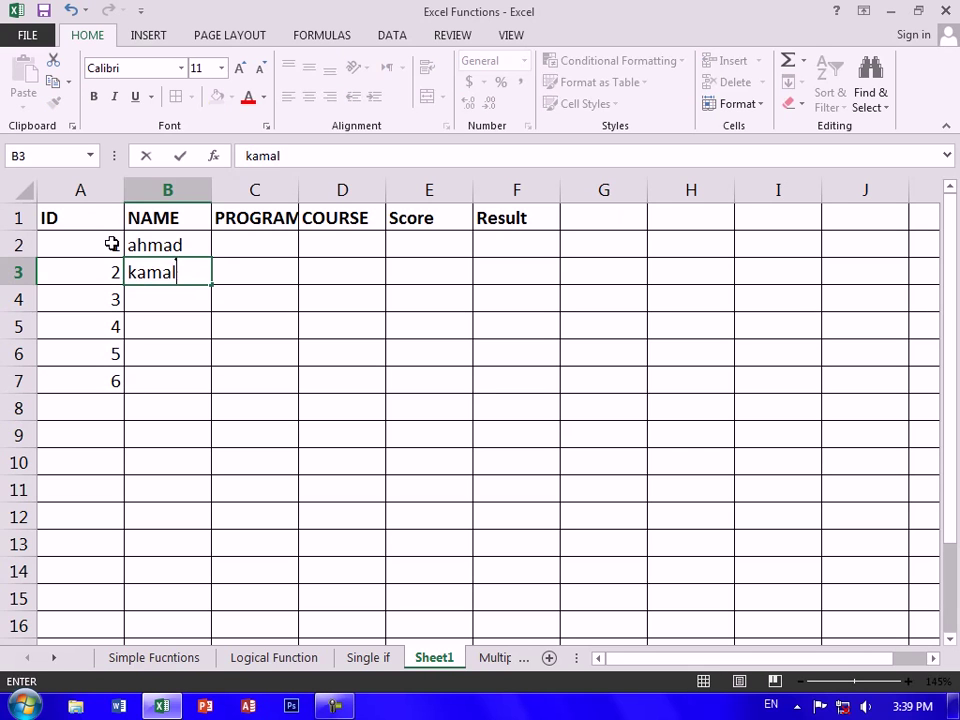
pyautogui.press('Return')
pyautogui.write('rram')
pyautogui.press('BackSpace')
pyautogui.write('amin')
pyautogui.press('Return')
pyautogui.write('seyar')
pyautogui.press('Return')
pyautogui.write('qa')
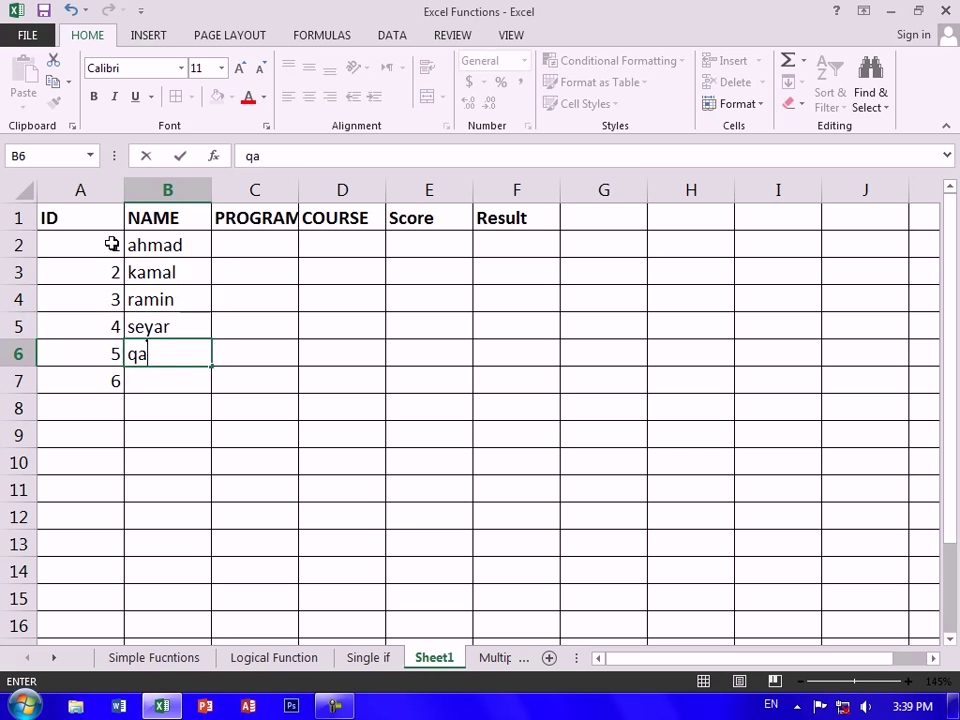
pyautogui.write('seem')
pyautogui.press('Return')
pyautogui.write('naseem')
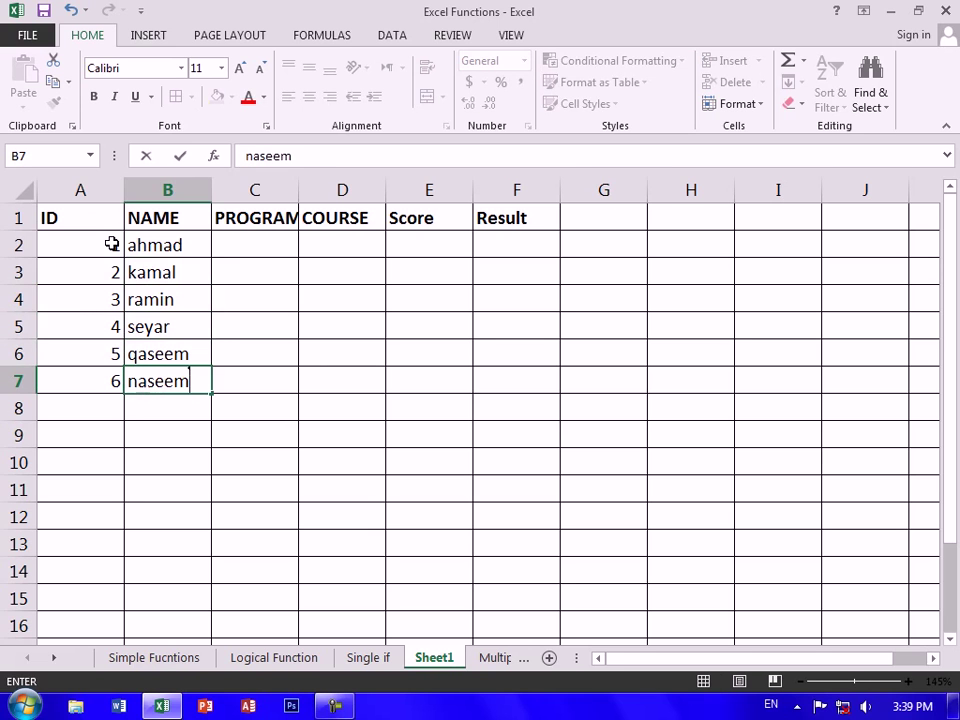
pyautogui.press('Tab')
# Enter programs word, excel, access, power point, photoshop and access in C2:C7
pyautogui.press('Up')
pyautogui.press('Up')
pyautogui.press('Up')
pyautogui.press('Up')
pyautogui.press('Up')
pyautogui.write('w')
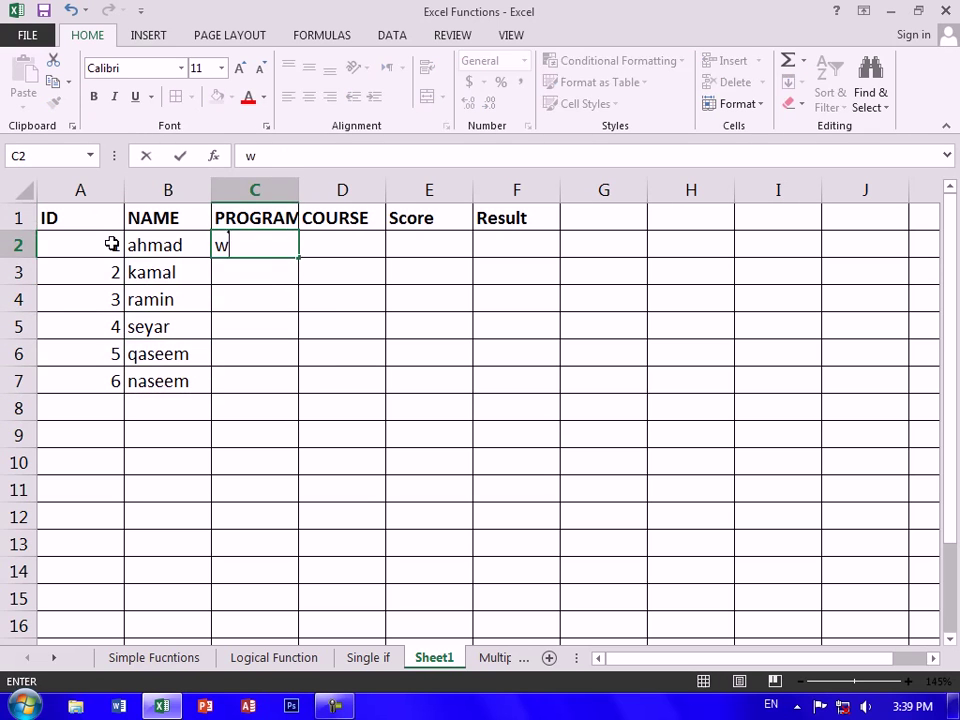
pyautogui.write('ord')
pyautogui.press('Return')
pyautogui.write('excel')
pyautogui.press('Return')
pyautogui.write('access')
pyautogui.press('Return')
pyautogui.write('power poi')
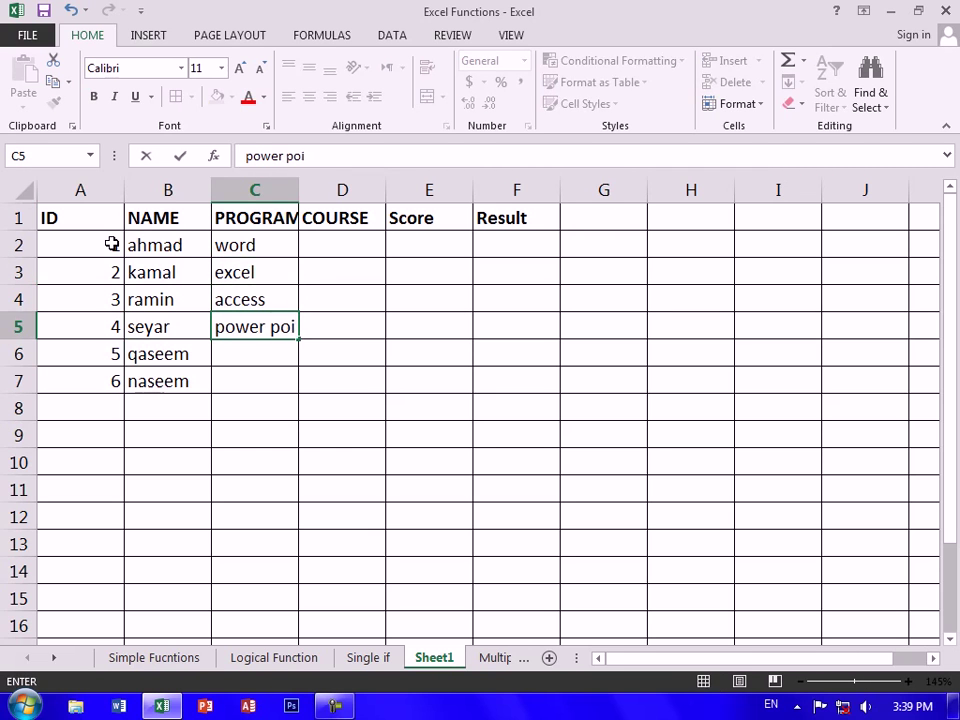
pyautogui.write('nt')
pyautogui.press('Return')
pyautogui.write('a')
pyautogui.press('BackSpace')
pyautogui.write('phtoh')
pyautogui.press('BackSpace')
pyautogui.press('BackSpace')
pyautogui.press('BackSpace')
pyautogui.write('osh')
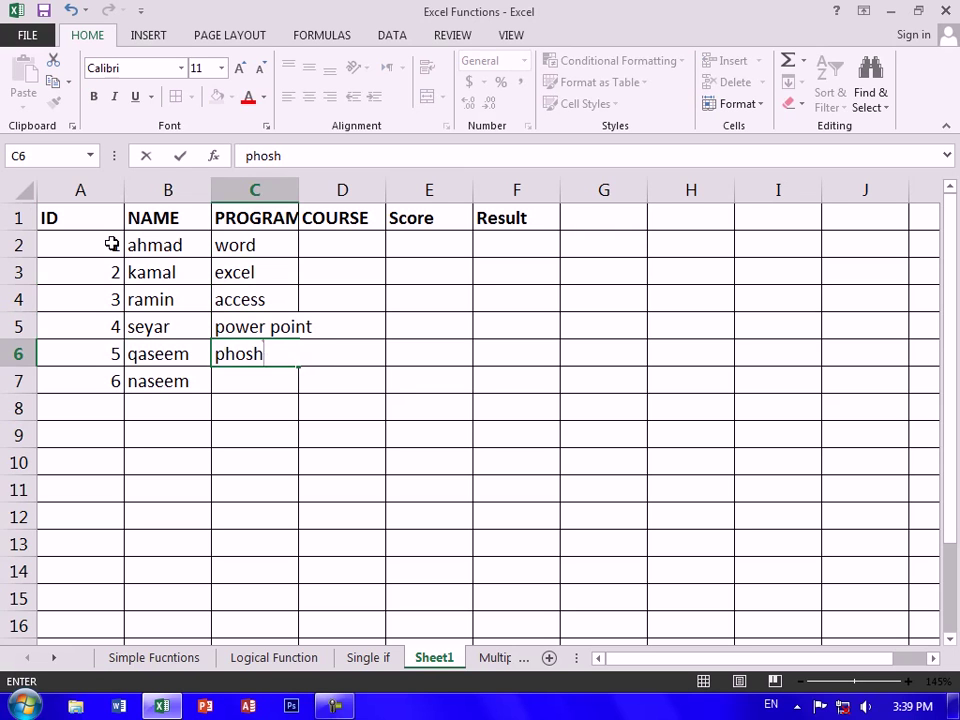
pyautogui.write('o')
pyautogui.press('BackSpace')
pyautogui.press('BackSpace')
pyautogui.write('toshop')
pyautogui.press('Return')
pyautogui.write('access')
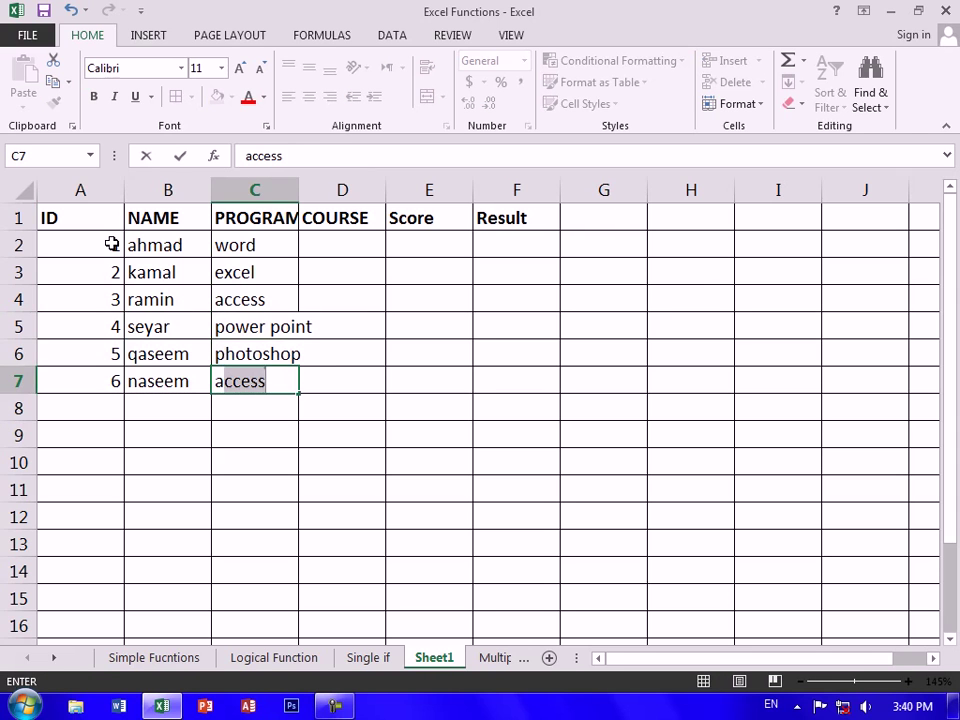
pyautogui.press('Right')
pyautogui.press('Right')
# Fill course ALC into D2:D7 and autofit the PROGRAM column width
pyautogui.press('Up')
pyautogui.press('Up')
pyautogui.press('Up')
pyautogui.press('Up')
pyautogui.press('Up')
pyautogui.press('Left')
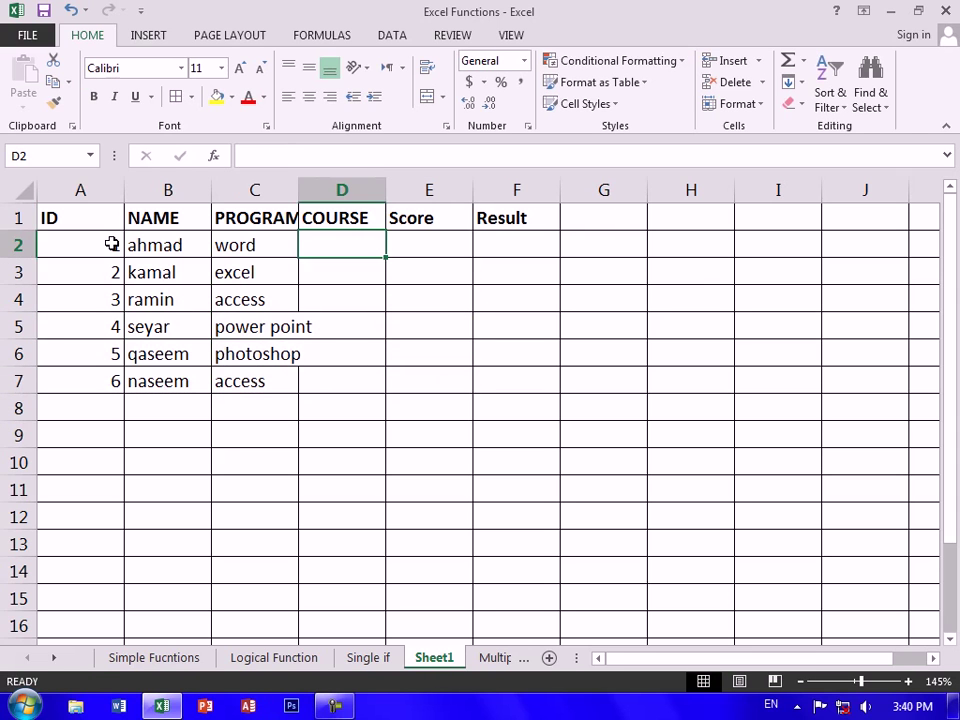
pyautogui.write('ALC')
pyautogui.press('Return')
pyautogui.write('ALC')
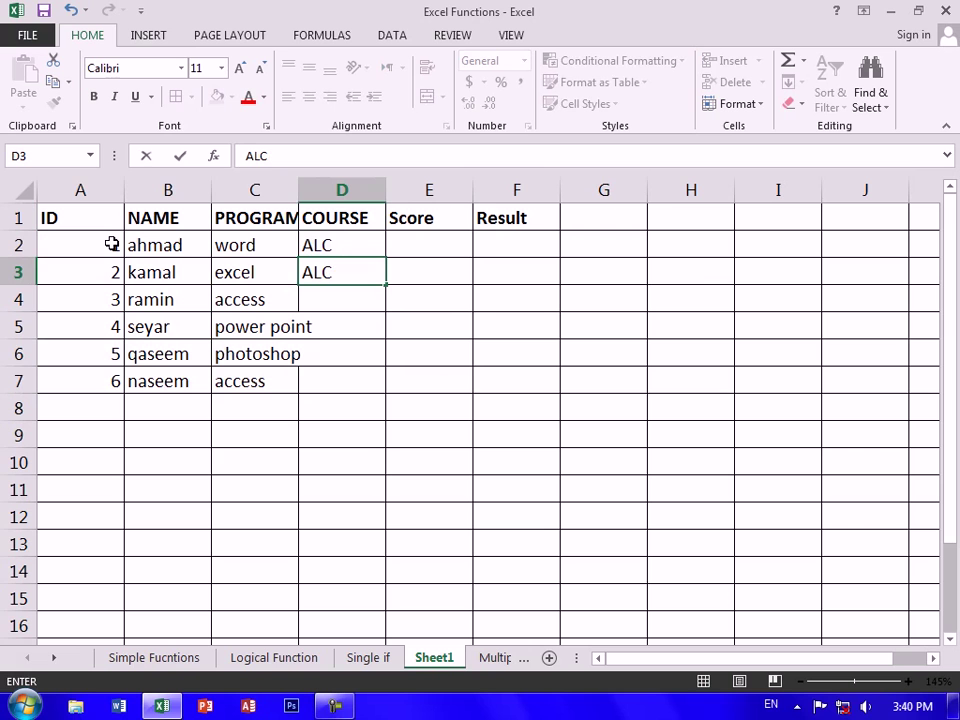
pyautogui.click(499, 424)
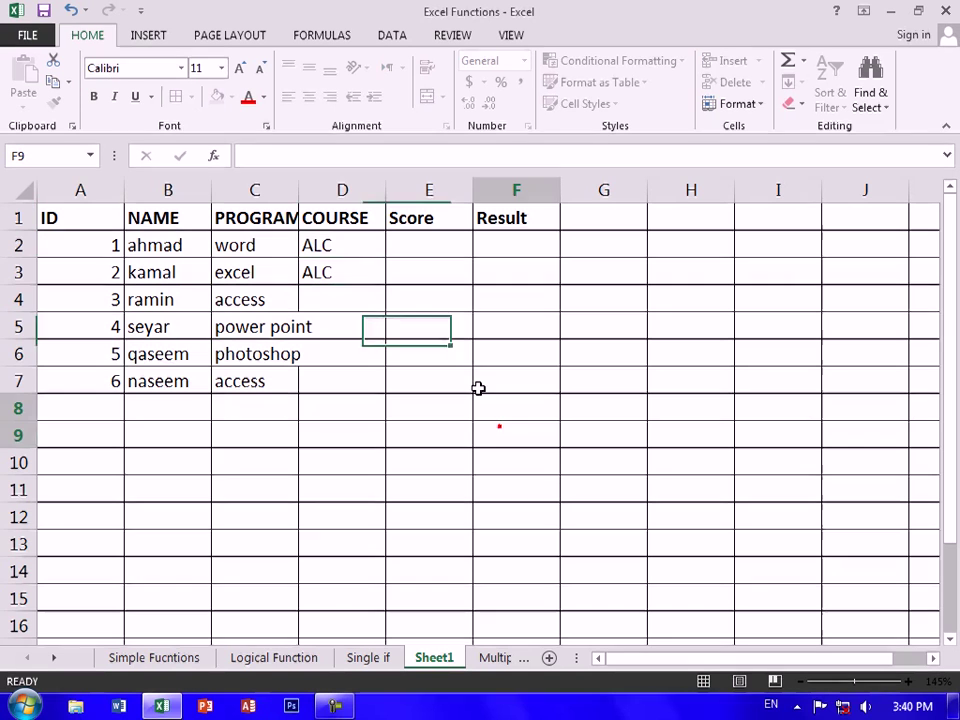
pyautogui.click(345, 240)
pyautogui.moveTo(386, 259); pyautogui.dragTo(377, 396)
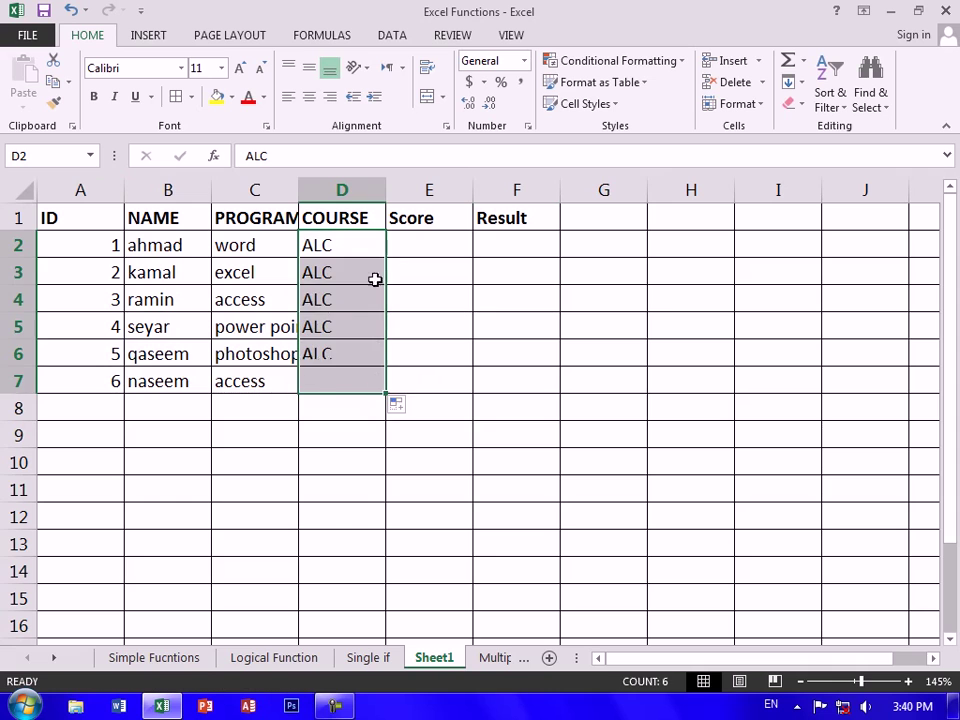
pyautogui.doubleClick(298, 189)
pyautogui.click(471, 245)
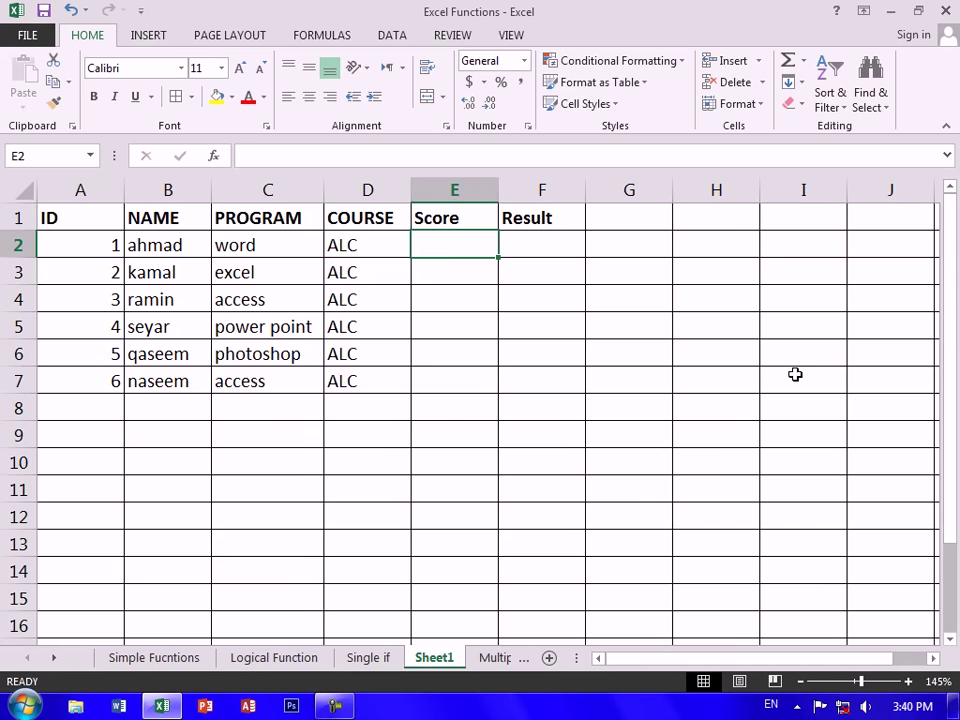
# Enter the scores 80, 55 and 50 in E2:E4
pyautogui.write('80')
pyautogui.press('Return')
pyautogui.write('55')
pyautogui.press('Return')
pyautogui.write('6')
pyautogui.press('BackSpace')
pyautogui.write('50')
pyautogui.press('Return')
# Enter the scores 65, 45 and 82 in E5:E7
pyautogui.write('65')
pyautogui.press('Return')
pyautogui.write('45')
pyautogui.press('Return')
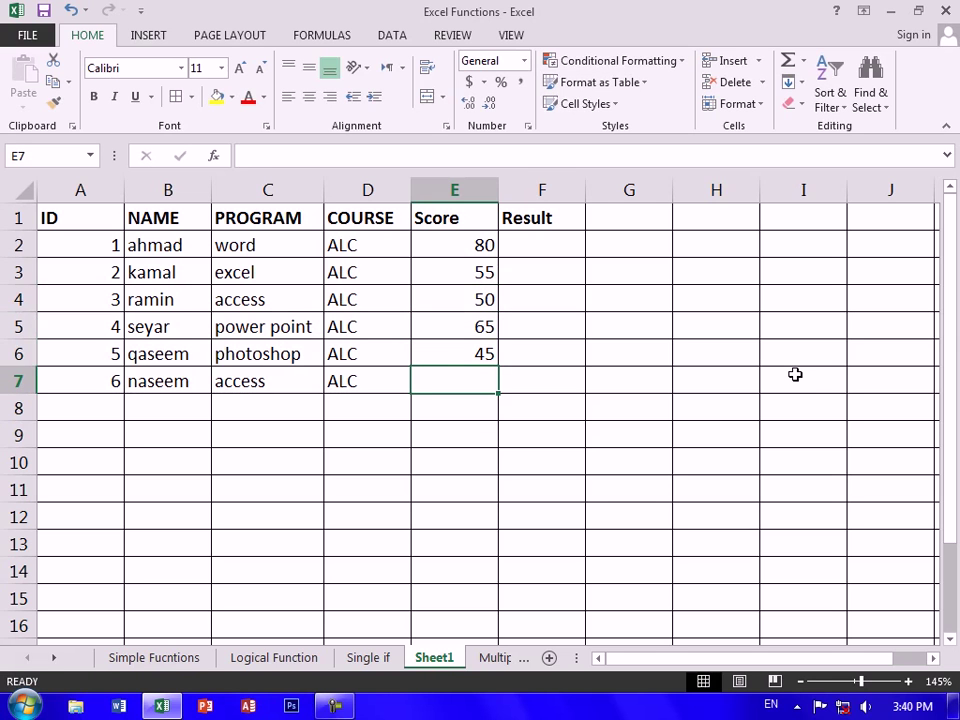
pyautogui.write('82')
pyautogui.click(765, 397)
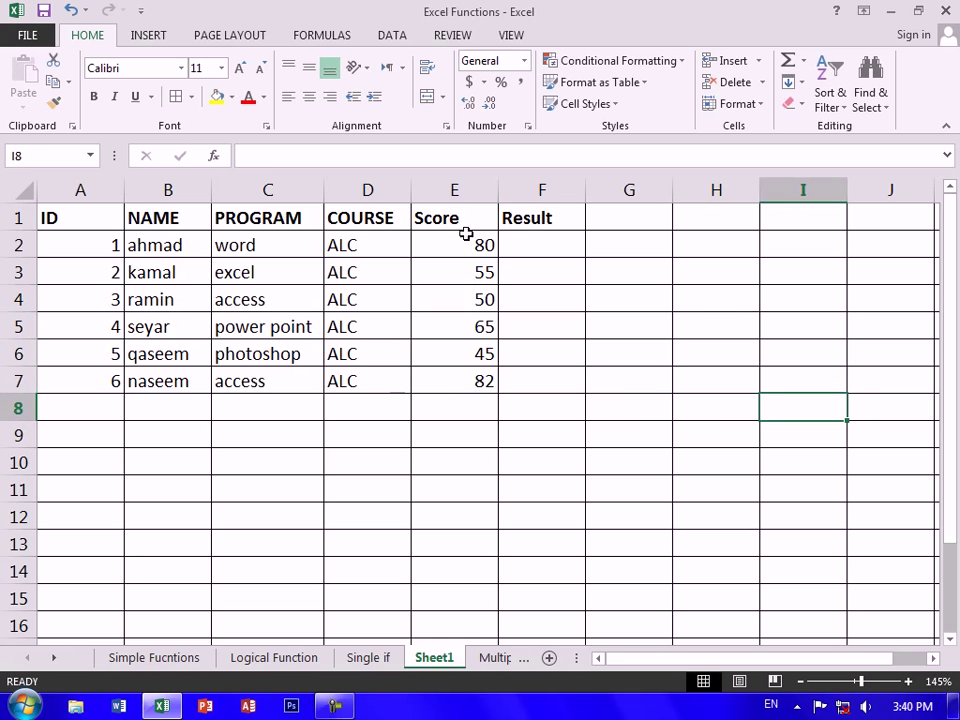
pyautogui.click(521, 232)
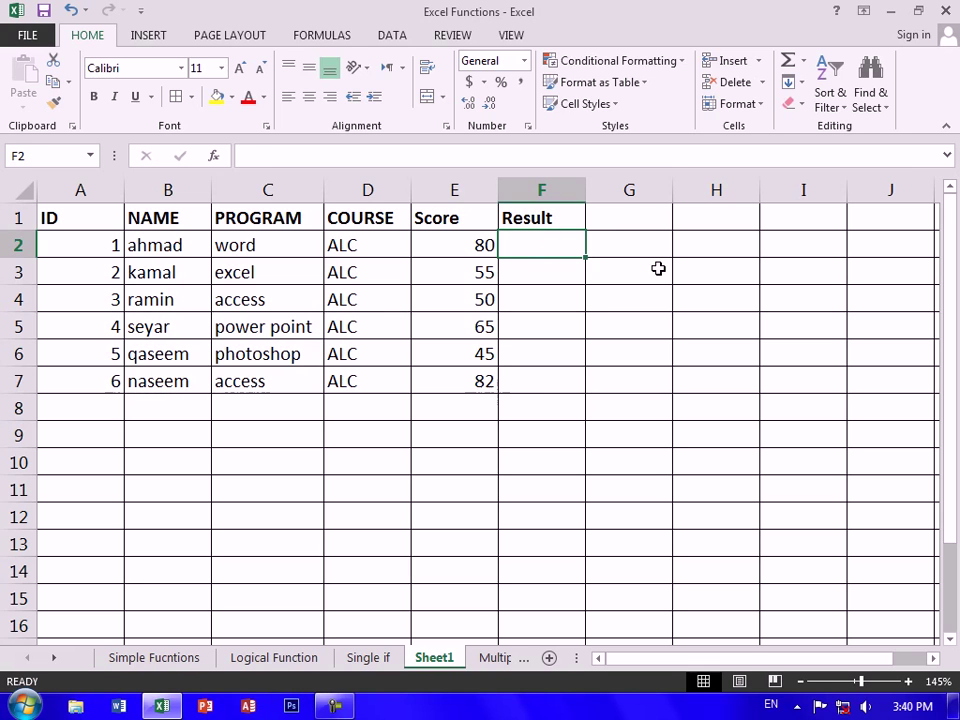
# Enter =IF(E2>=55,"کامیاب","ناکام") in F2 to label each score pass or fail
pyautogui.write('=IF(')
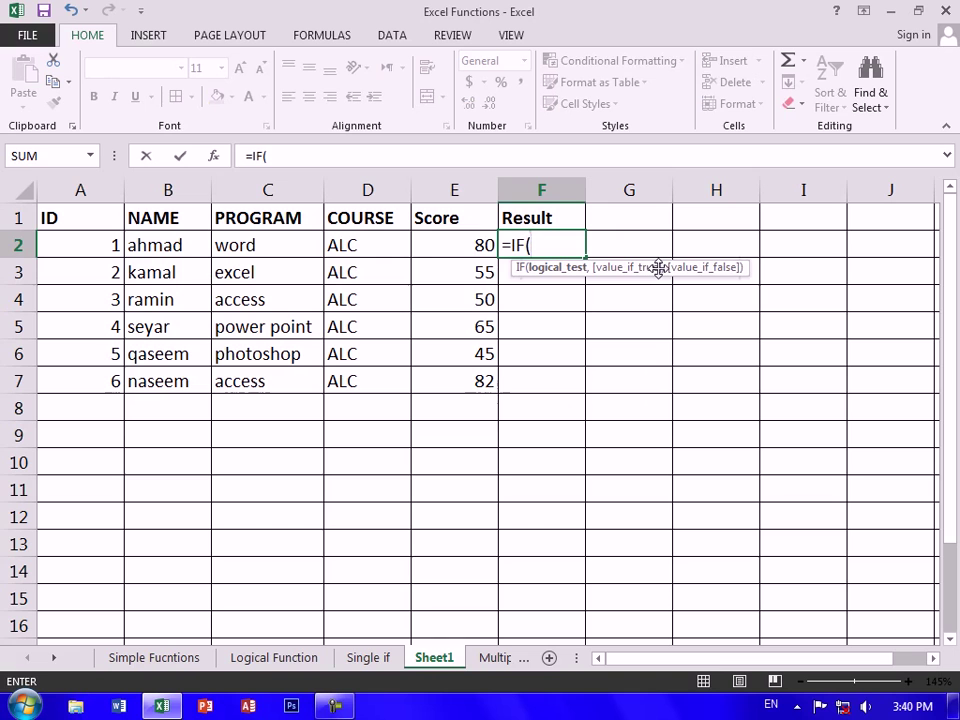
pyautogui.press('Left')
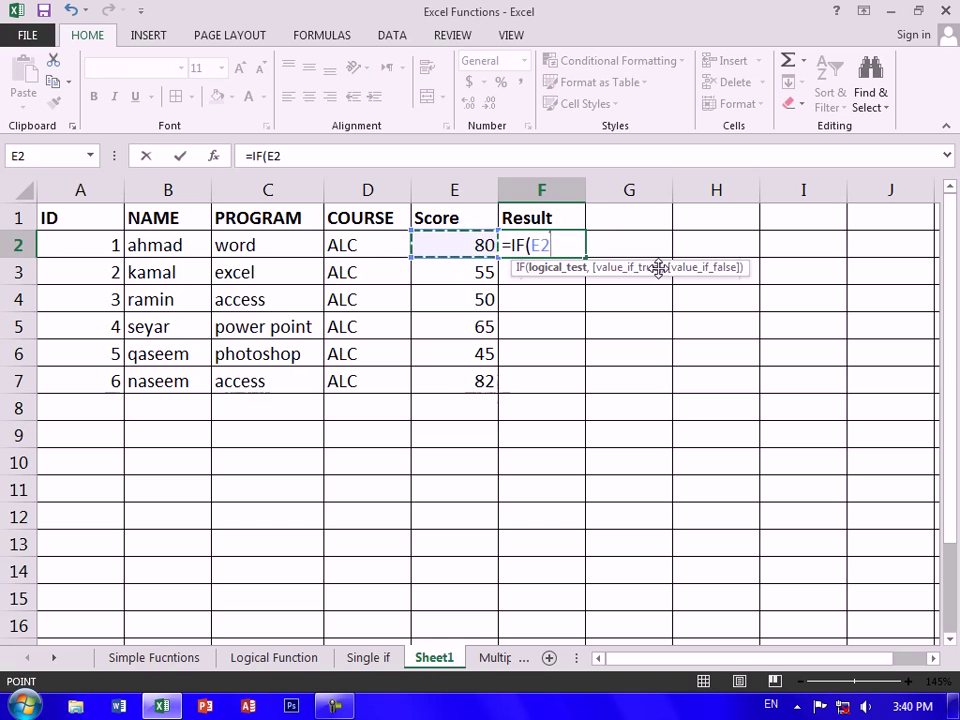
pyautogui.write('>=5')
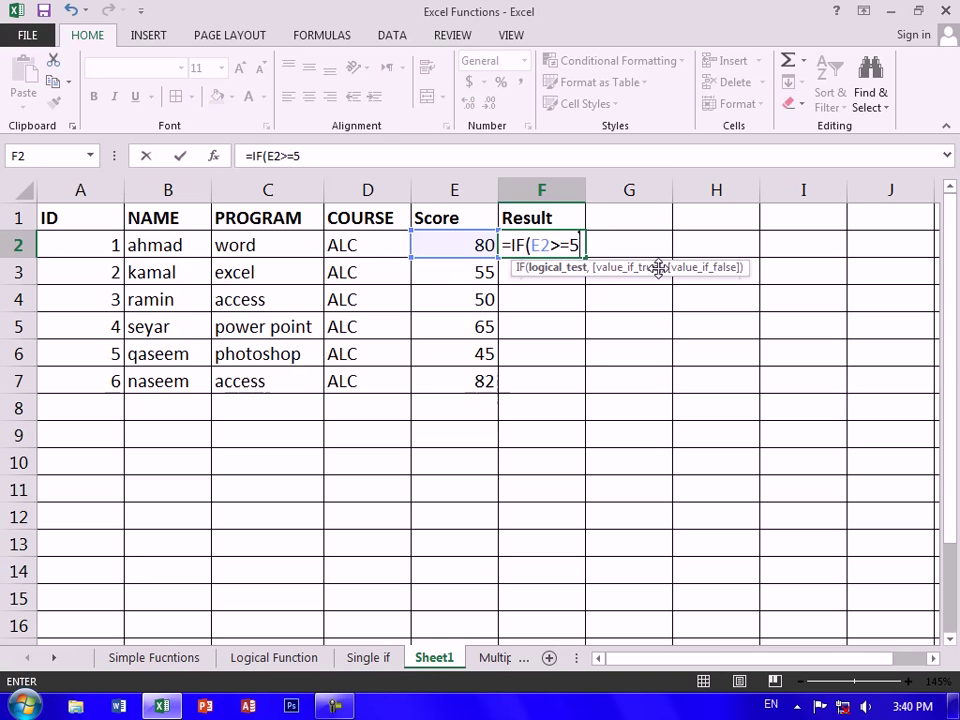
pyautogui.write('5,')
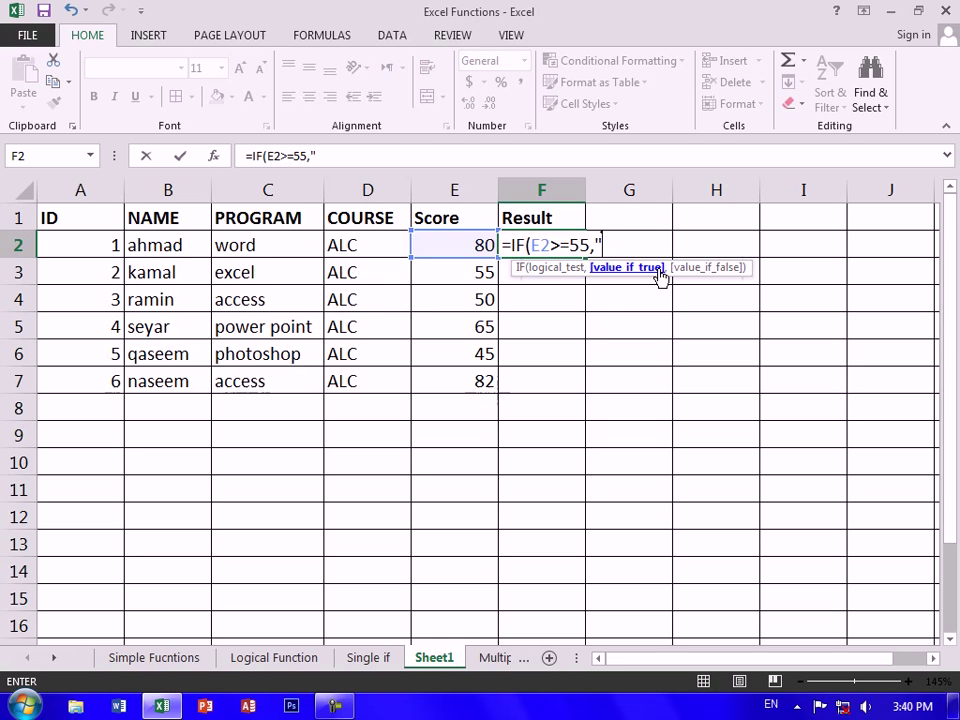
pyautogui.write('";H')
pyautogui.press('BackSpace')
pyautogui.press('BackSpace')
pyautogui.hotkey('alt', 'shift')
pyautogui.write('کام')
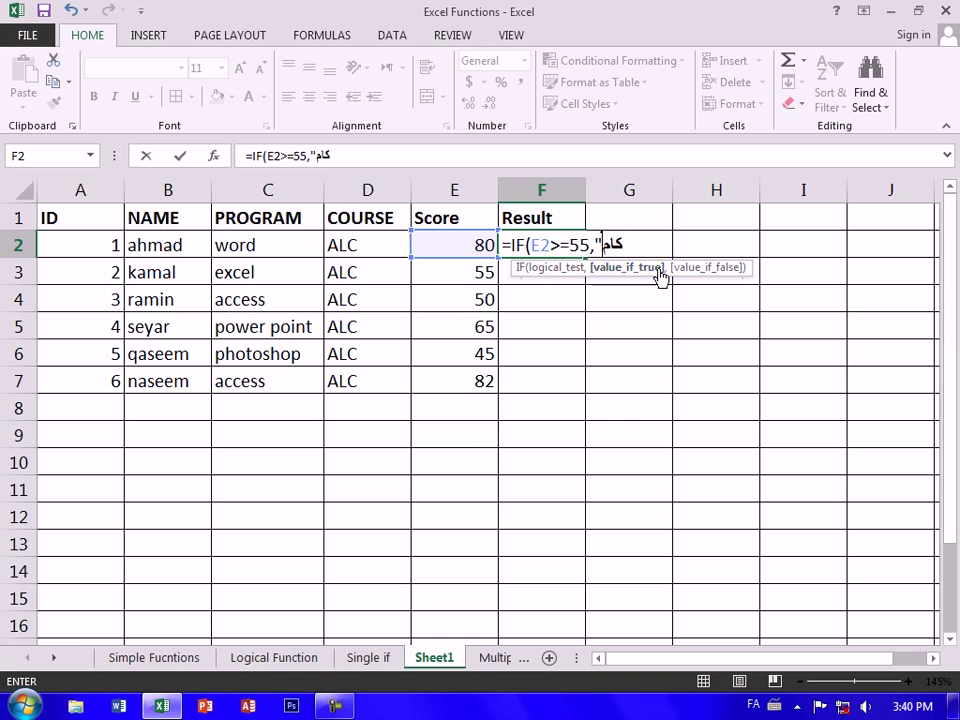
pyautogui.write('ی')
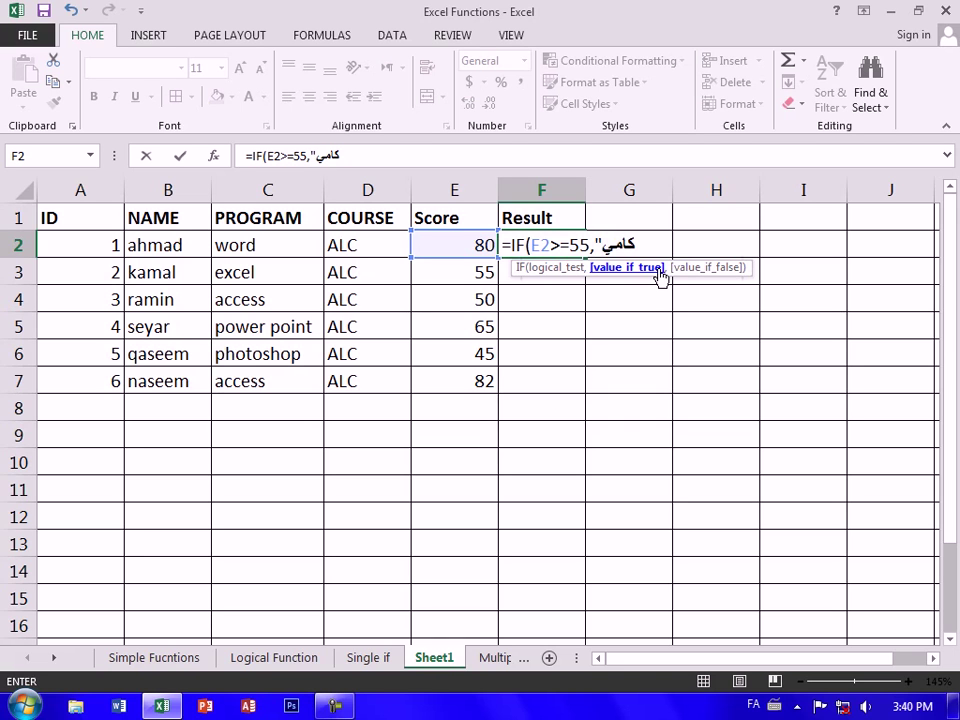
pyautogui.write('اب"')
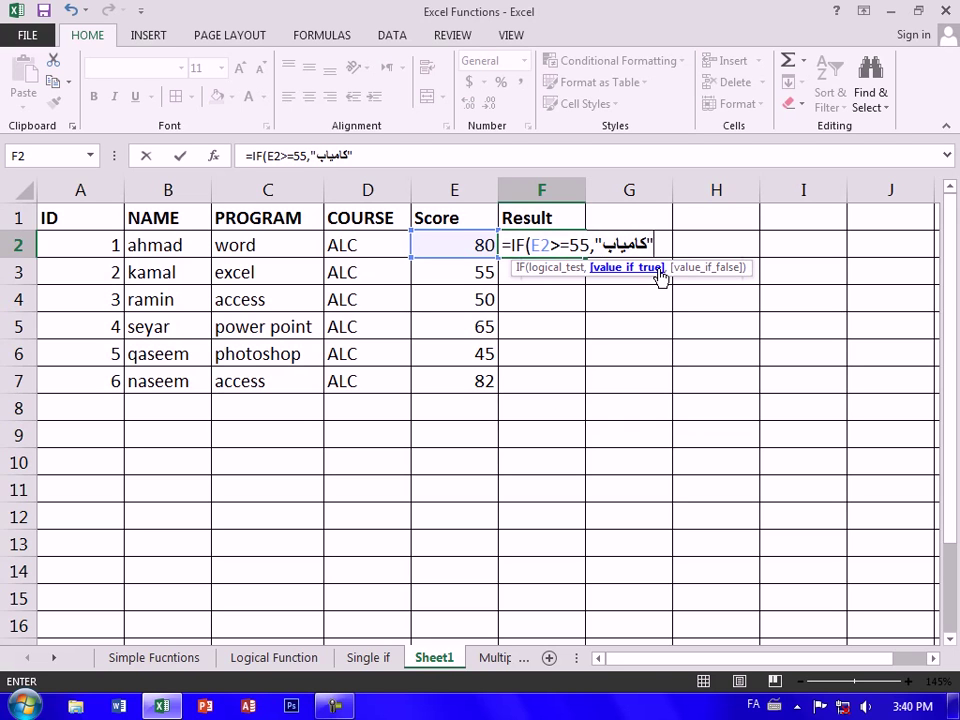
pyautogui.hotkey('alt', 'shift')
pyautogui.write(',"')
pyautogui.hotkey('alt', 'shift')
pyautogui.write('ناکا')
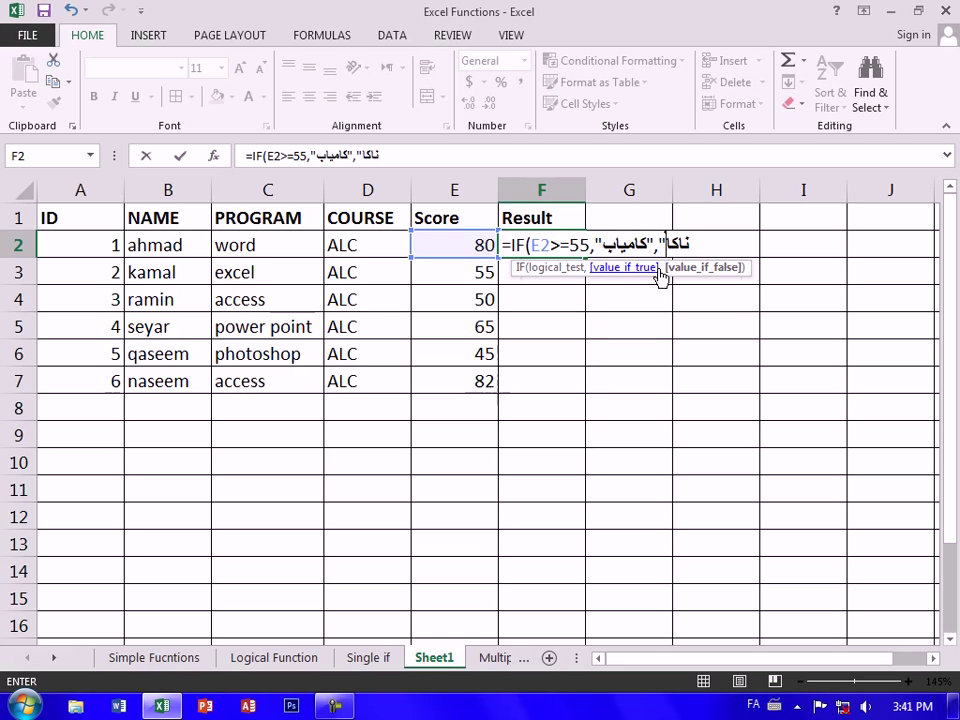
pyautogui.write('م"')
pyautogui.hotkey('alt', 'shift')
pyautogui.write(')')
pyautogui.press('Return')
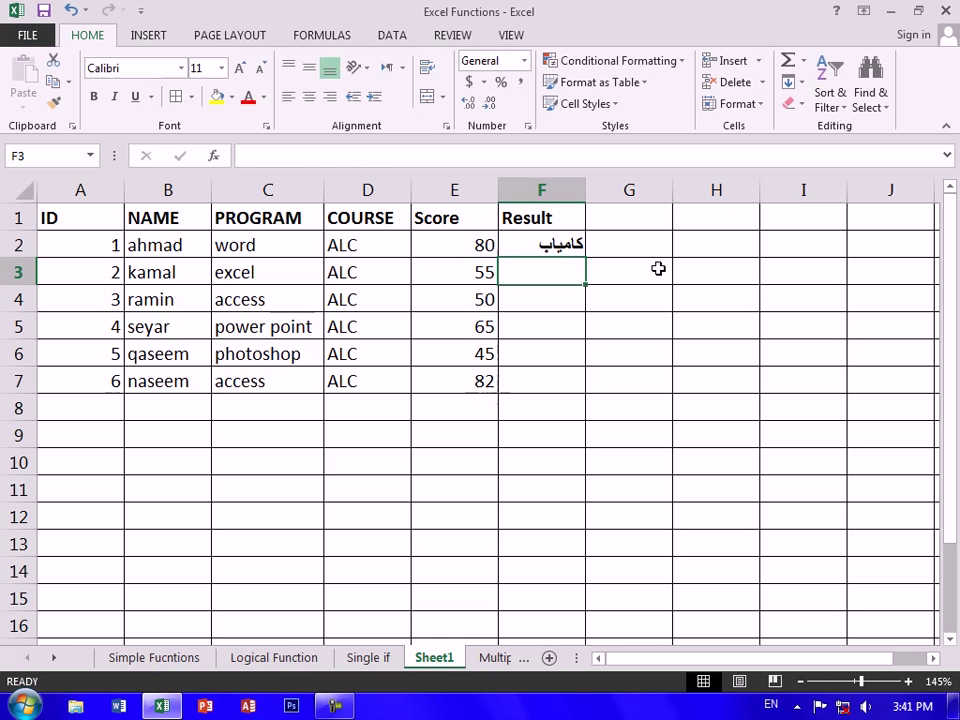
# Fill F2's pass/fail formula down through F7
pyautogui.click(553, 246)
pyautogui.moveTo(585, 258); pyautogui.dragTo(570, 384)
pyautogui.click(744, 492)
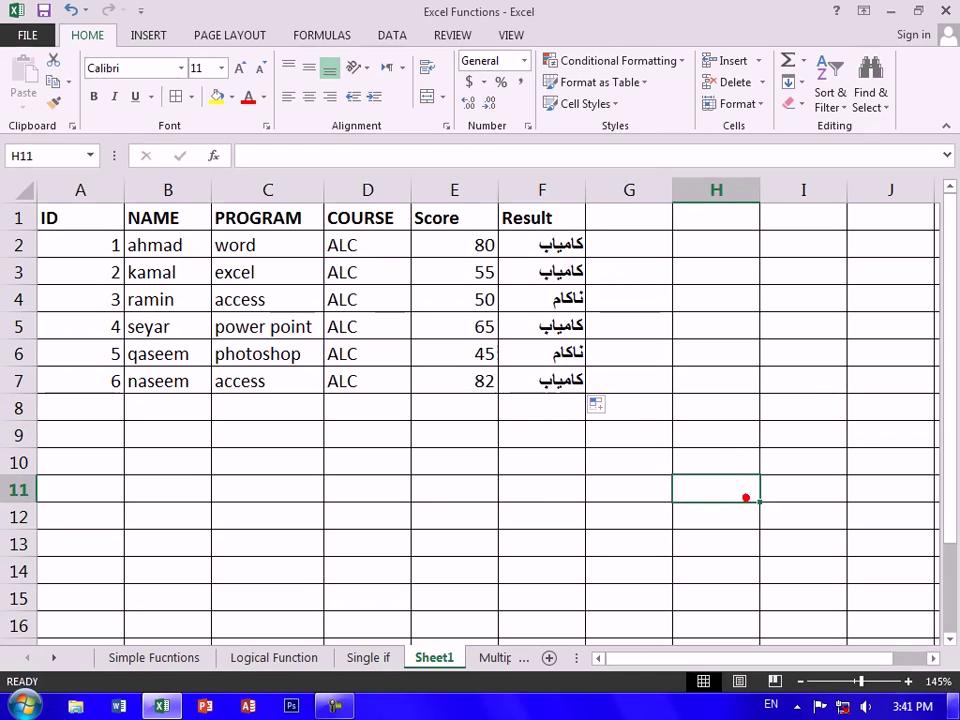
pyautogui.click(82, 406)
# Add student ID 7 with a name, program access, course ALC and score 56
pyautogui.write('7')
pyautogui.press('Tab')
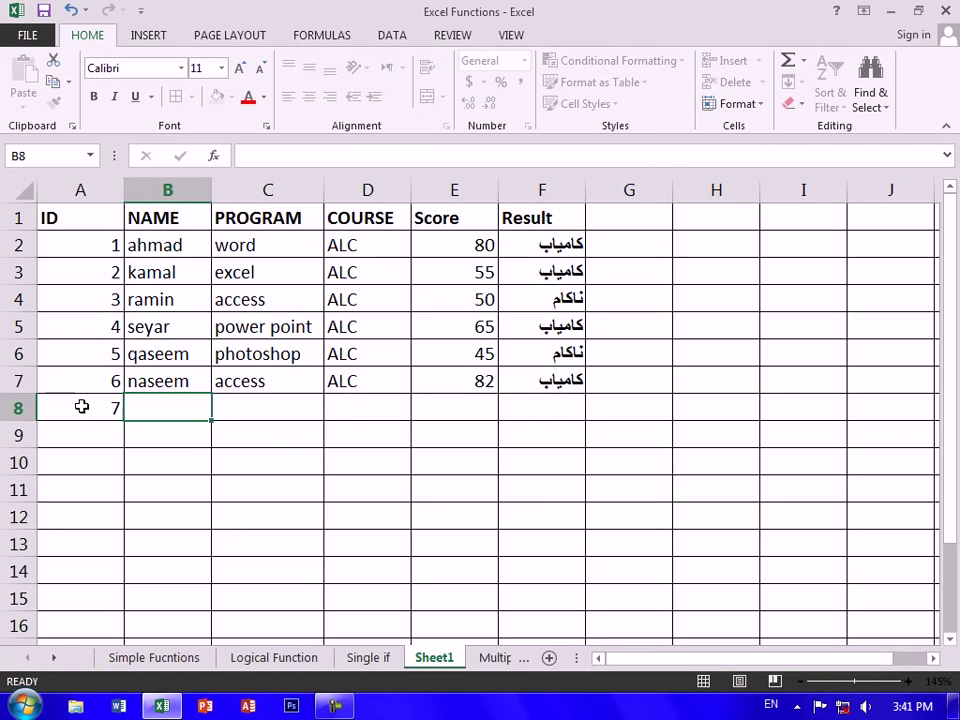
pyautogui.write('MOJT')
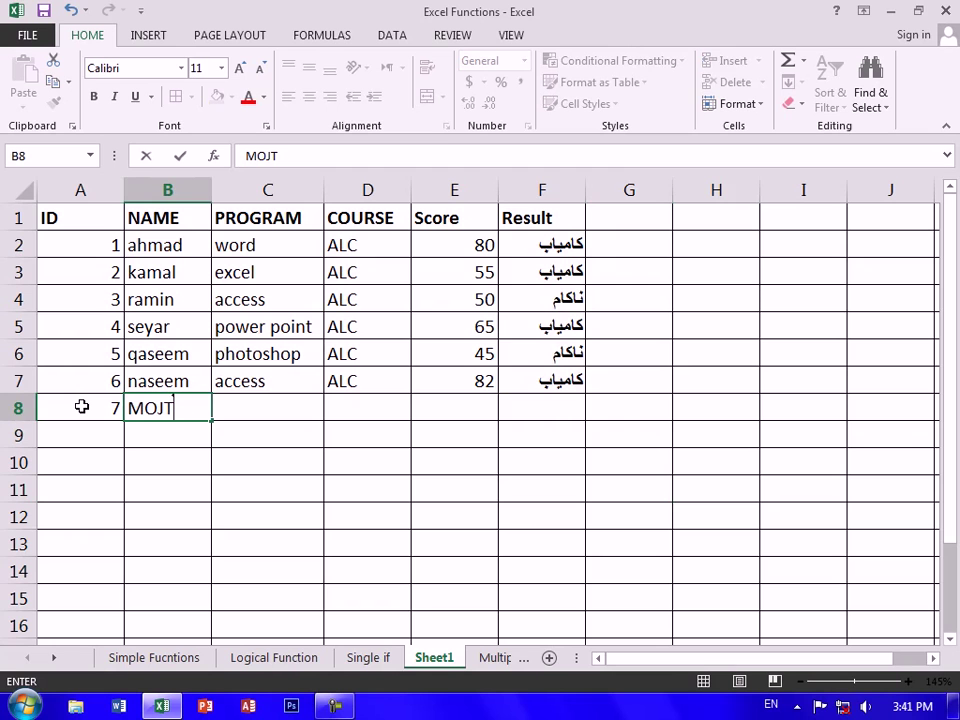
pyautogui.write('ABAH')
pyautogui.press('Tab')
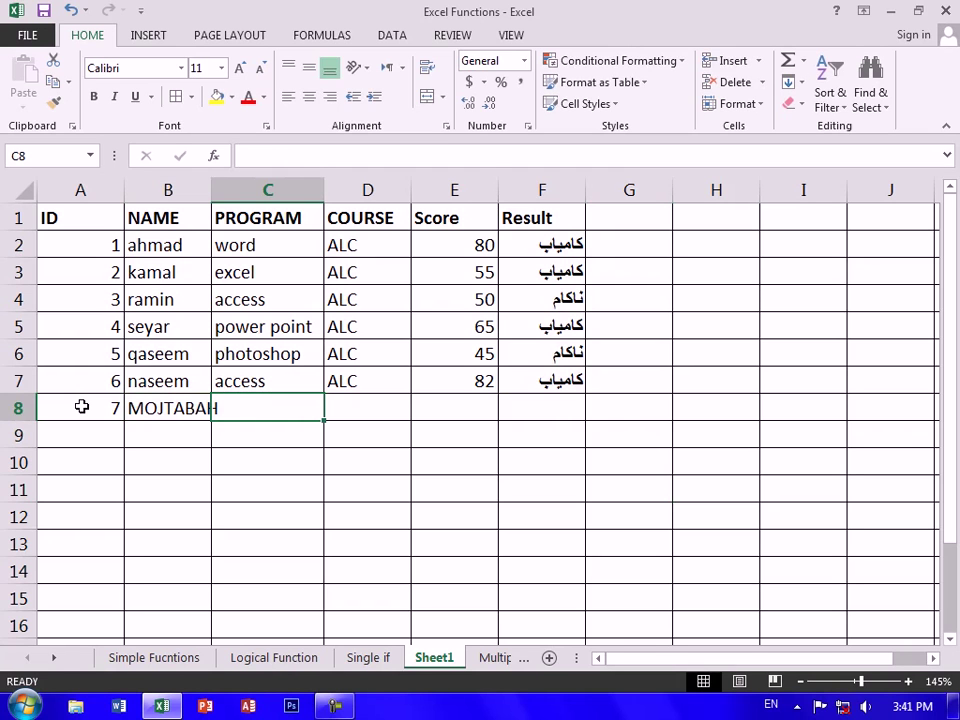
pyautogui.write('access')
pyautogui.press('Tab')
pyautogui.write('A')
pyautogui.press('Tab')
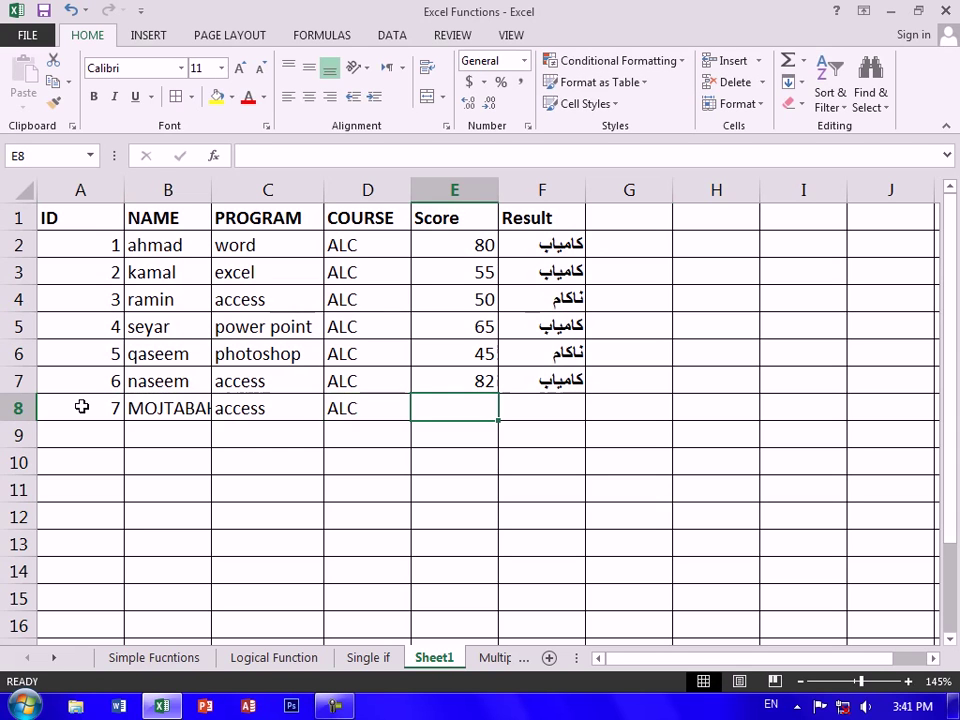
pyautogui.write('56')
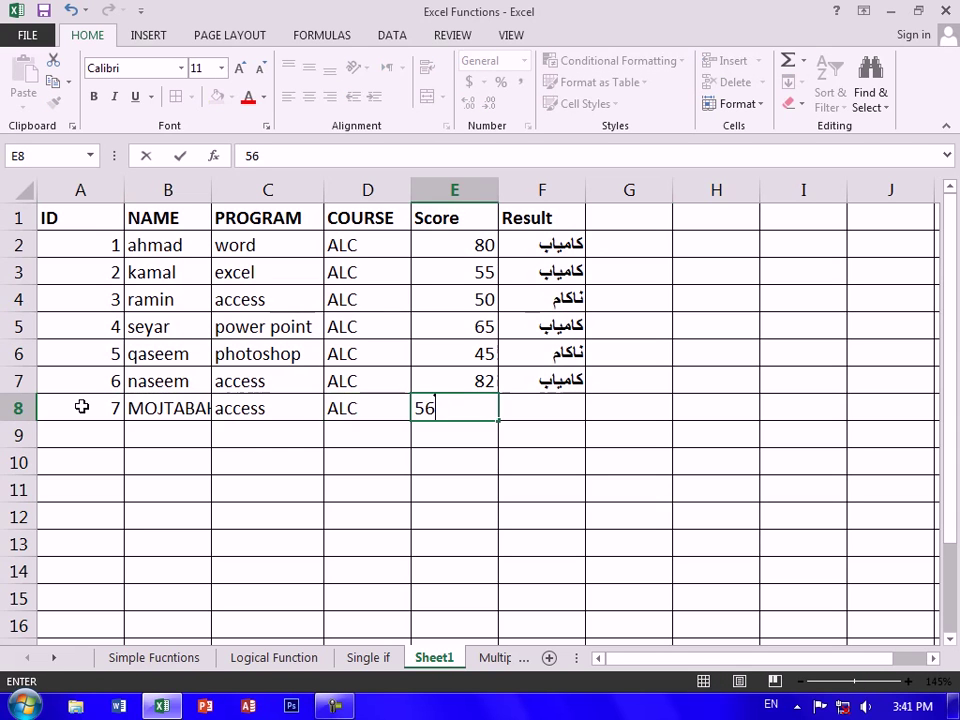
pyautogui.press('Return')
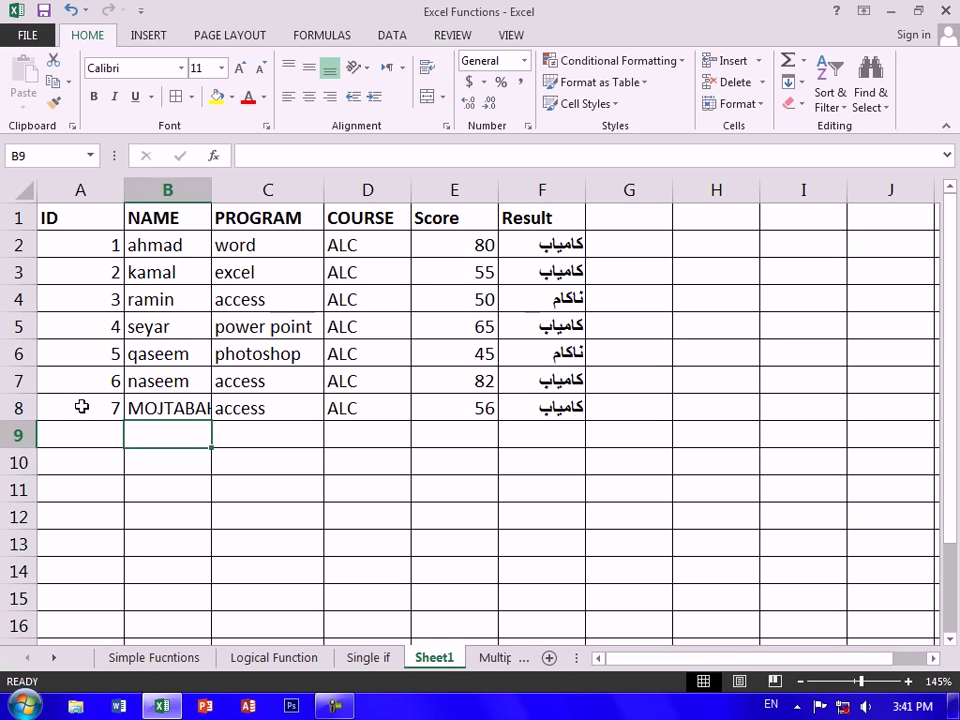
# Add student ID 8 with a name, program word, course ALC and score 54.5
pyautogui.press('Left')
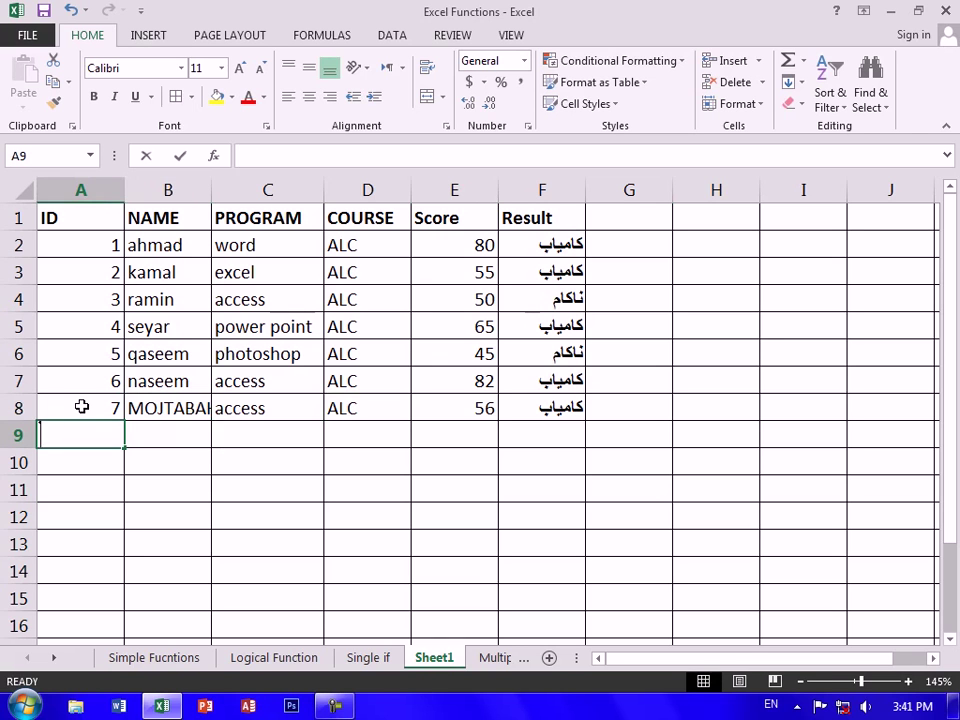
pyautogui.write('ELHAM')
pyautogui.press('Tab')
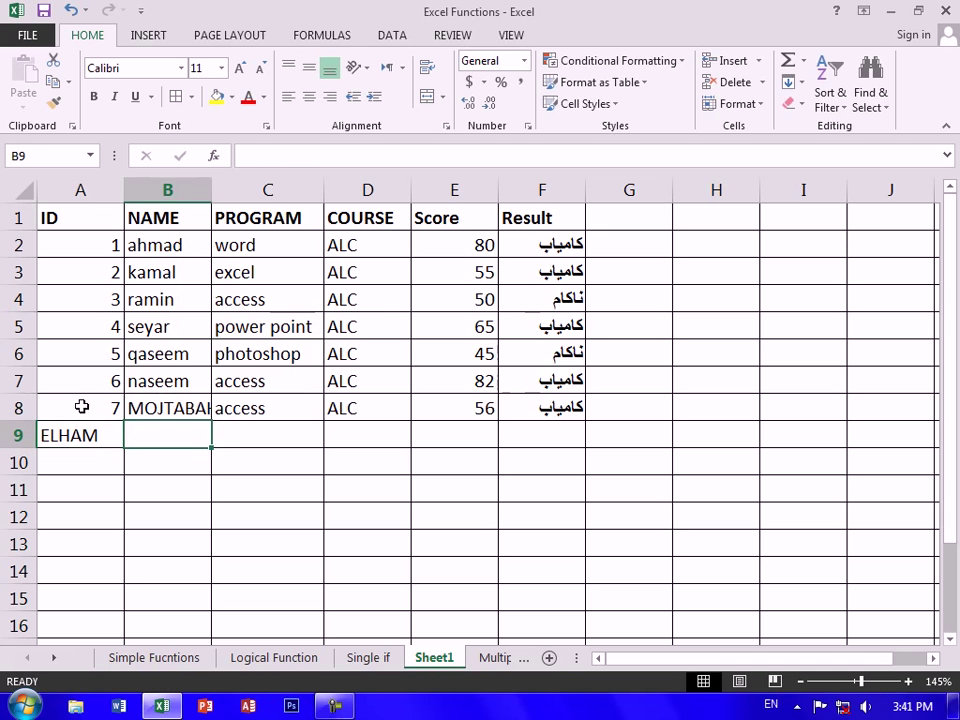
pyautogui.press('Left')
pyautogui.write('8')
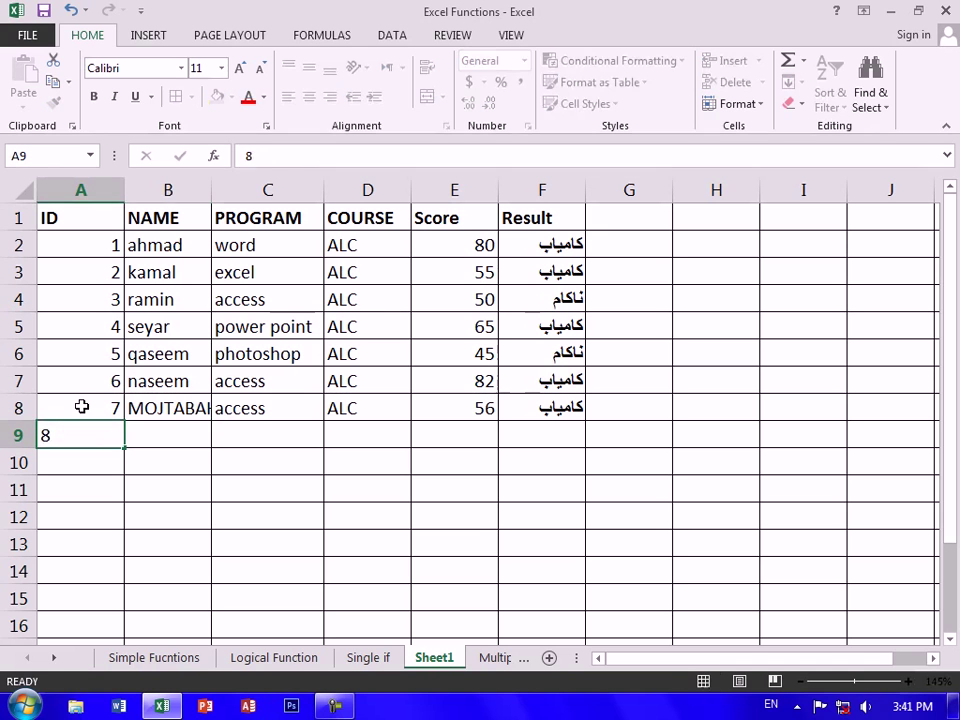
pyautogui.press('Tab')
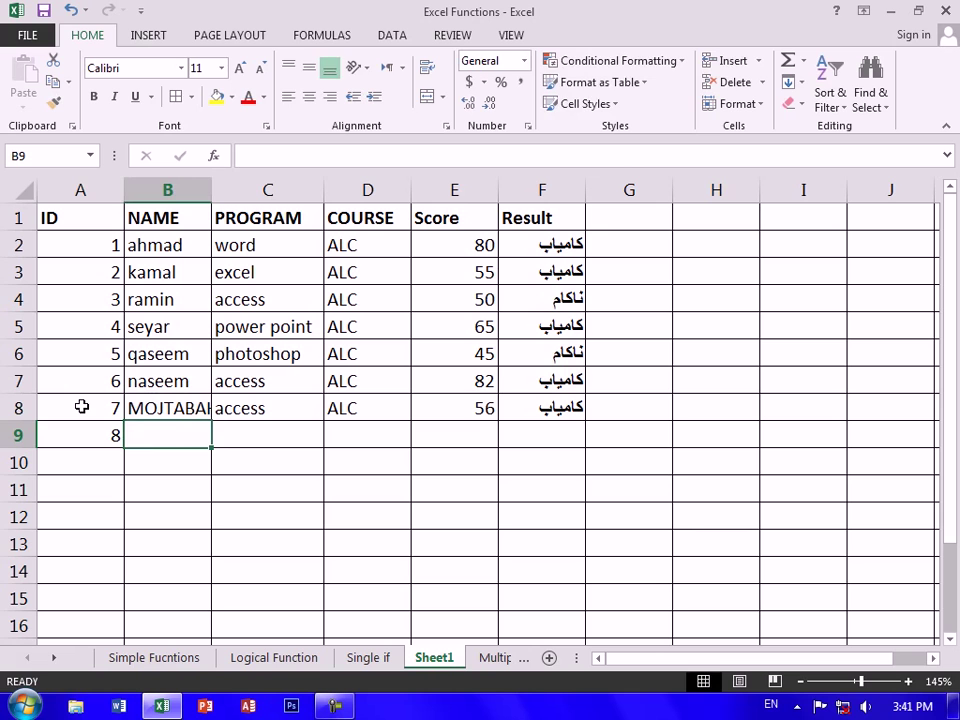
pyautogui.write('SAHLE')
pyautogui.press('Tab')
pyautogui.write('WOR')
pyautogui.press('Tab')
pyautogui.write('AKLC')
pyautogui.press('BackSpace')
pyautogui.press('BackSpace')
pyautogui.press('BackSpace')
pyautogui.write('LC')
pyautogui.press('Tab')
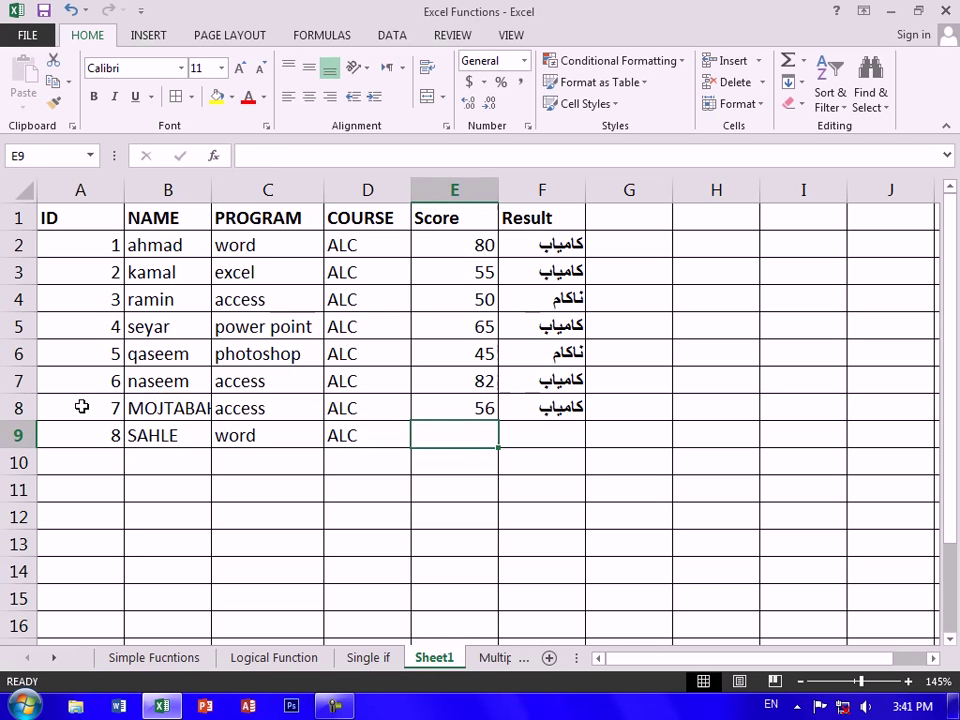
pyautogui.write('54.5')
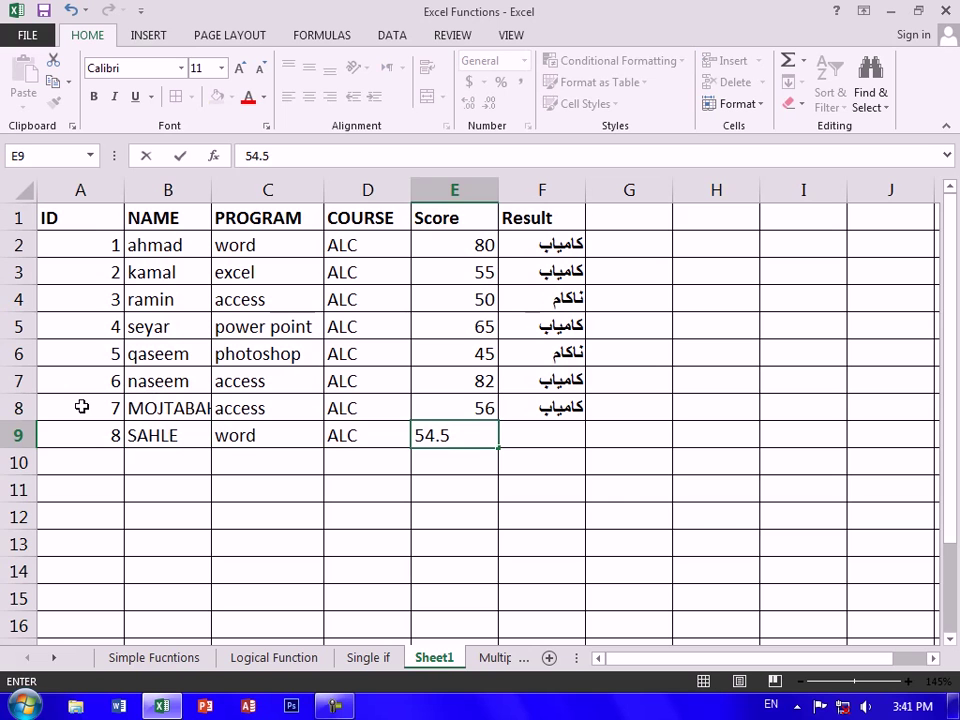
pyautogui.press('Return')
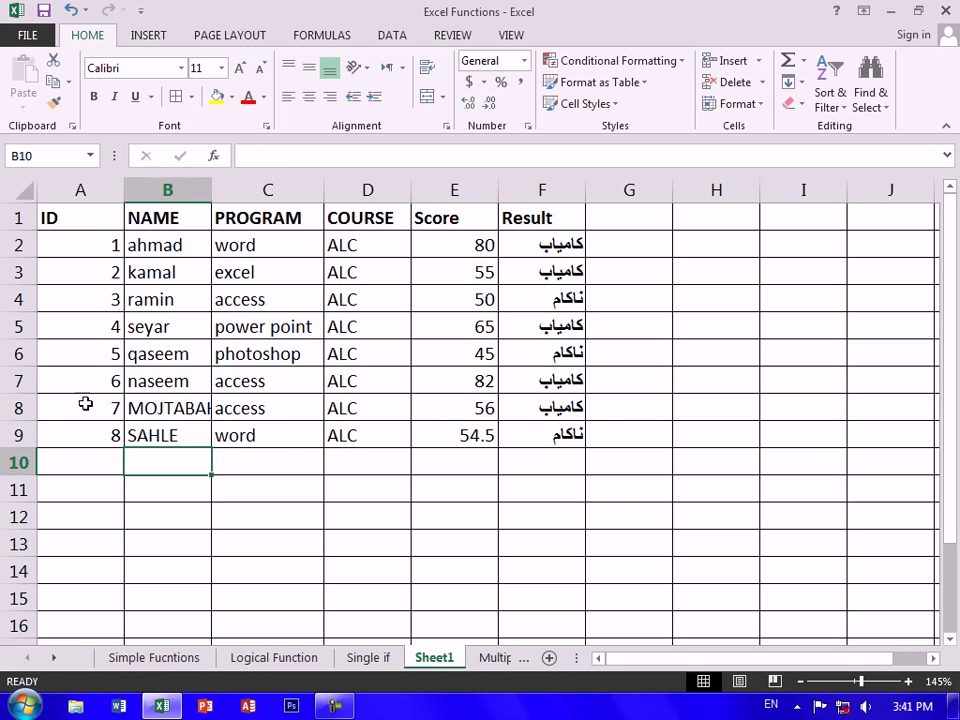
# Check the Result formulas in F2:F9, confirming pass for 56 and fail for 54.5
pyautogui.click(373, 441)
pyautogui.moveTo(106, 245); pyautogui.dragTo(630, 630)
pyautogui.click(549, 404)
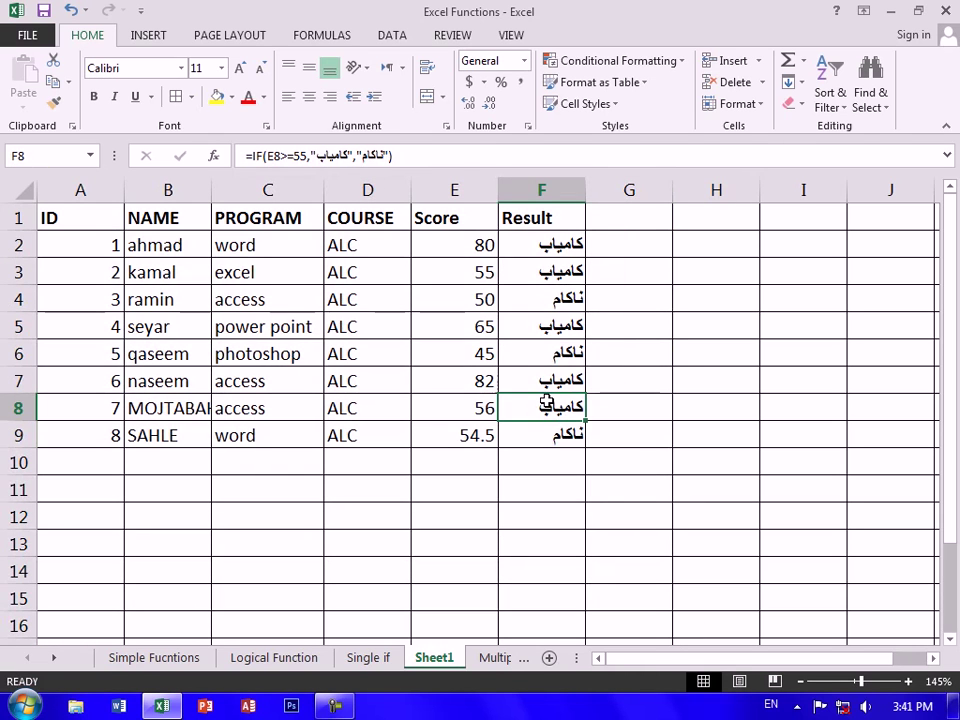
pyautogui.moveTo(553, 240); pyautogui.dragTo(537, 430)
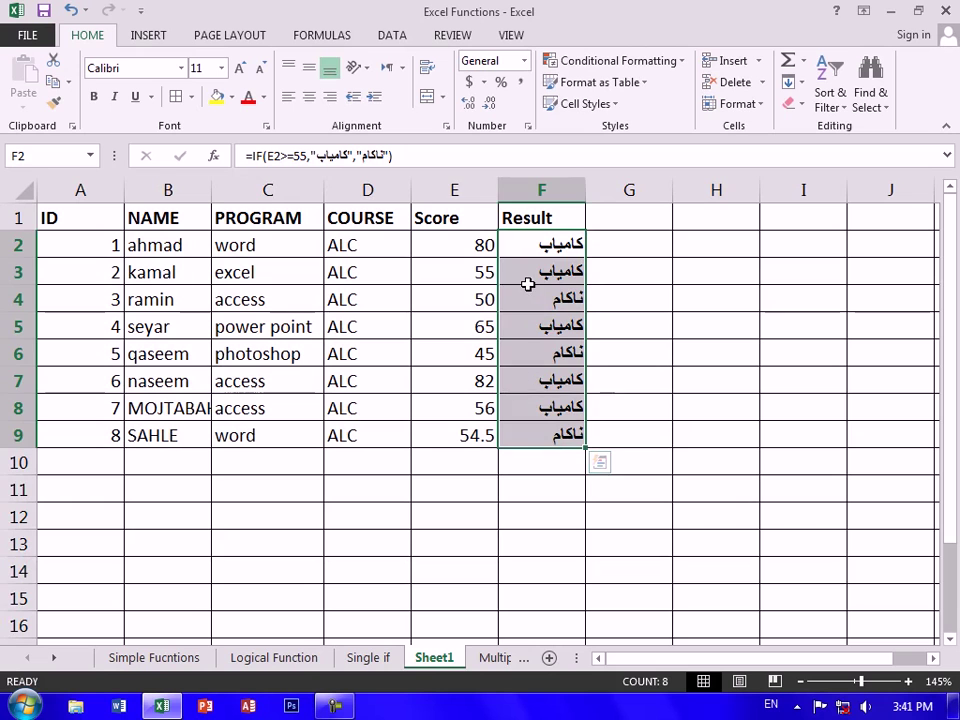
pyautogui.click(470, 295)
pyautogui.click(549, 299)
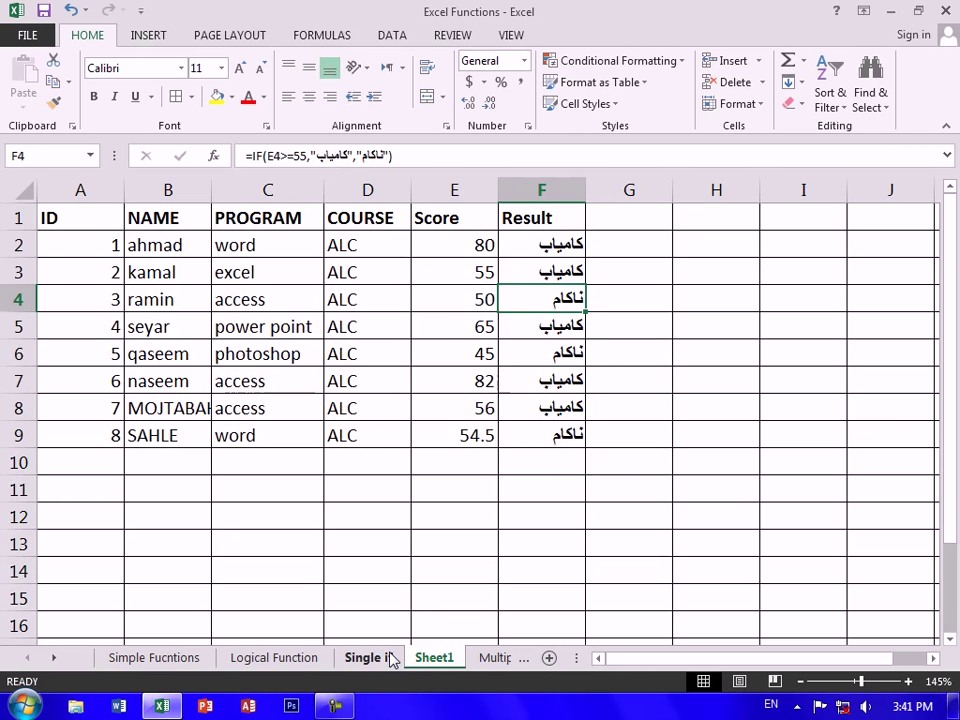
# Give the Multipel IF sheet's header row A1:E1 a yellow fill
pyautogui.click(497, 658)
pyautogui.click(405, 472)
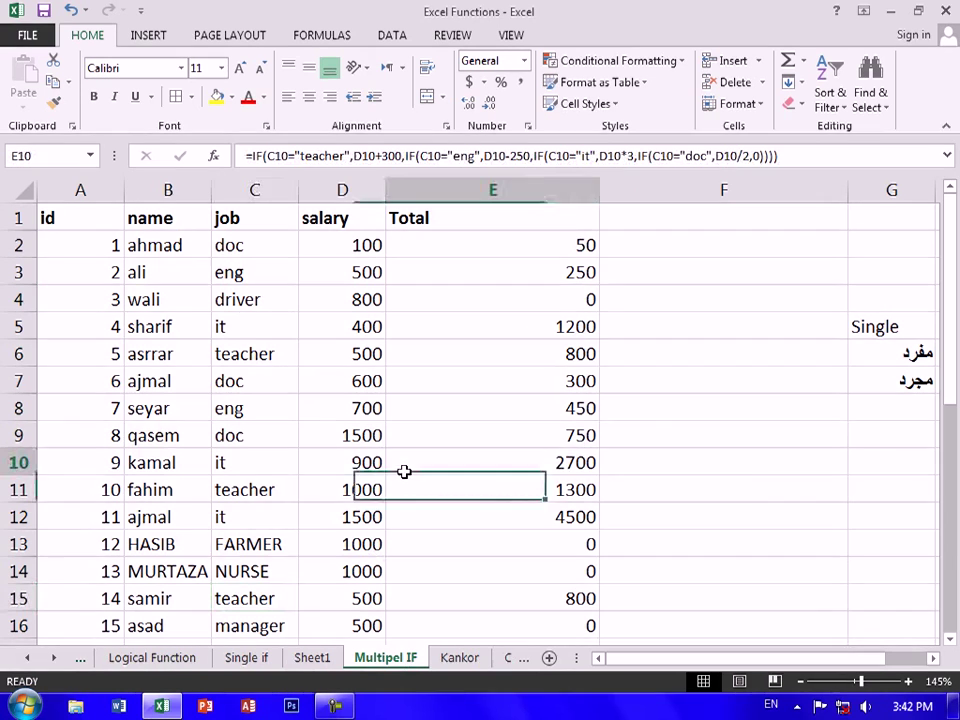
pyautogui.moveTo(108, 218); pyautogui.dragTo(455, 216)
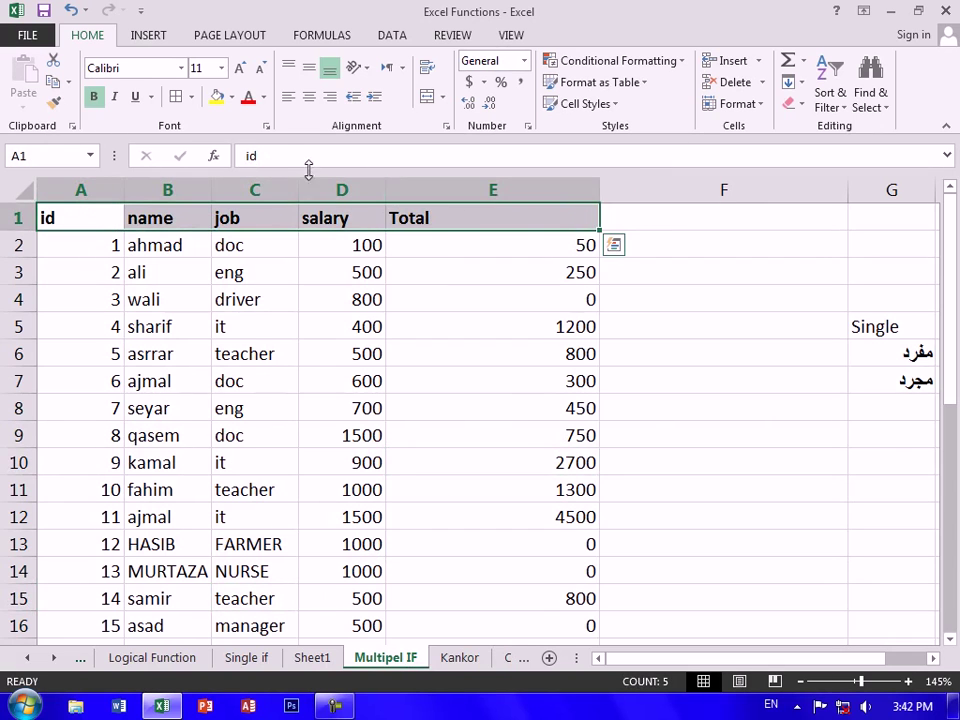
pyautogui.click(218, 97)
# Clear the old Total values in E2:E16
pyautogui.click(440, 320)
pyautogui.moveTo(527, 244); pyautogui.dragTo(555, 354)
pyautogui.press('Delete')
pyautogui.scroll(3, 552, 354)
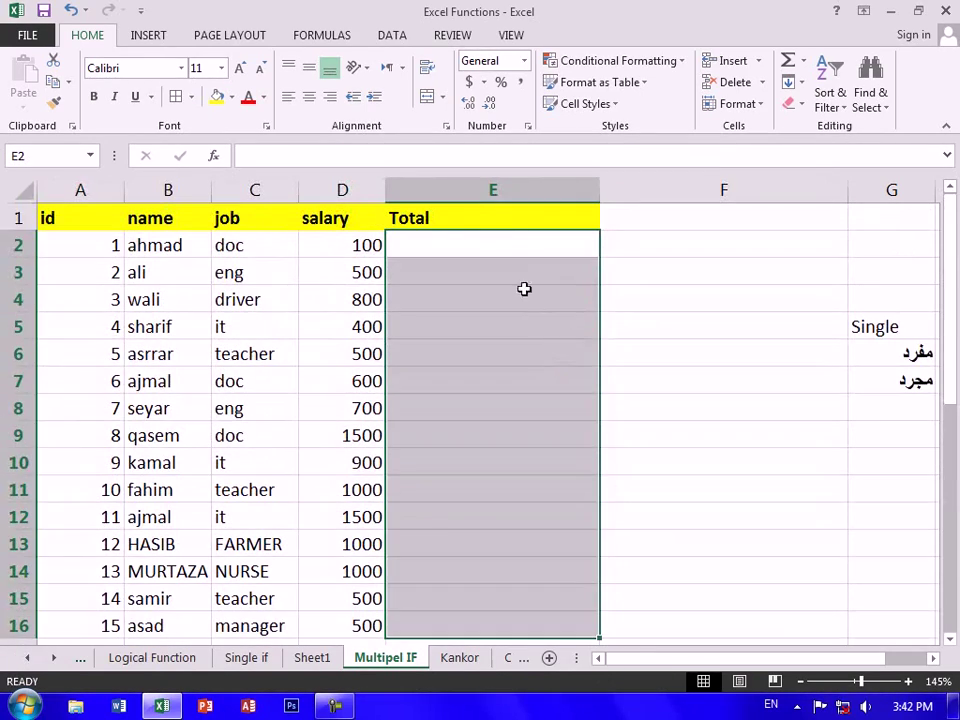
pyautogui.click(508, 217)
pyautogui.click(500, 244)
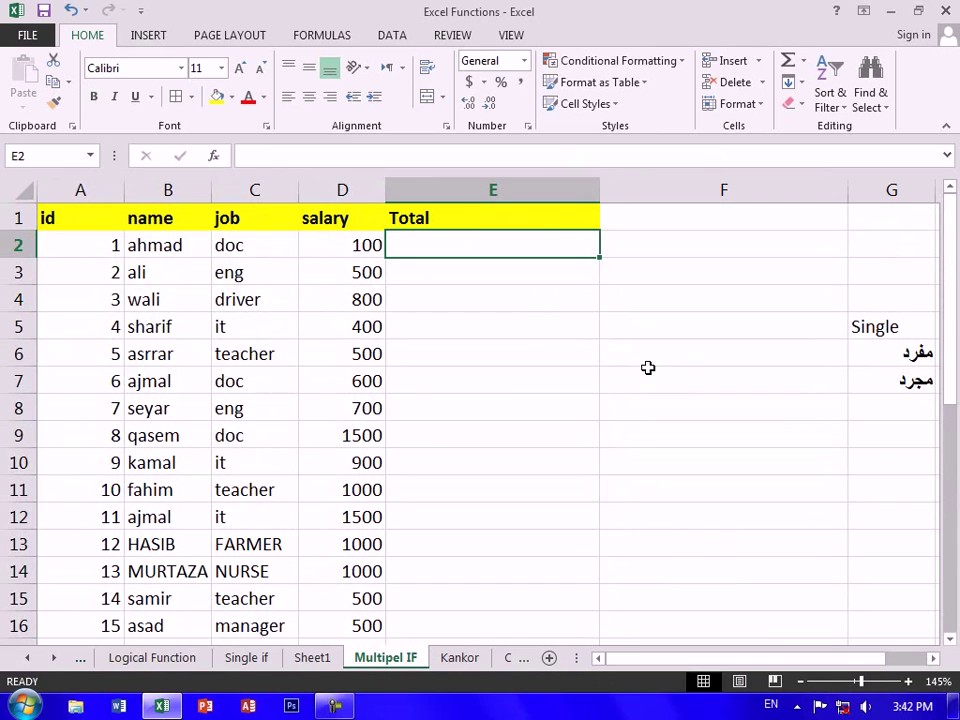
# Start E2's nested IF: TEACHER gets salary plus 50%, DOC gets half the salary
pyautogui.write('=IF(')
pyautogui.press('Left')
pyautogui.press('Left')
pyautogui.write('=')
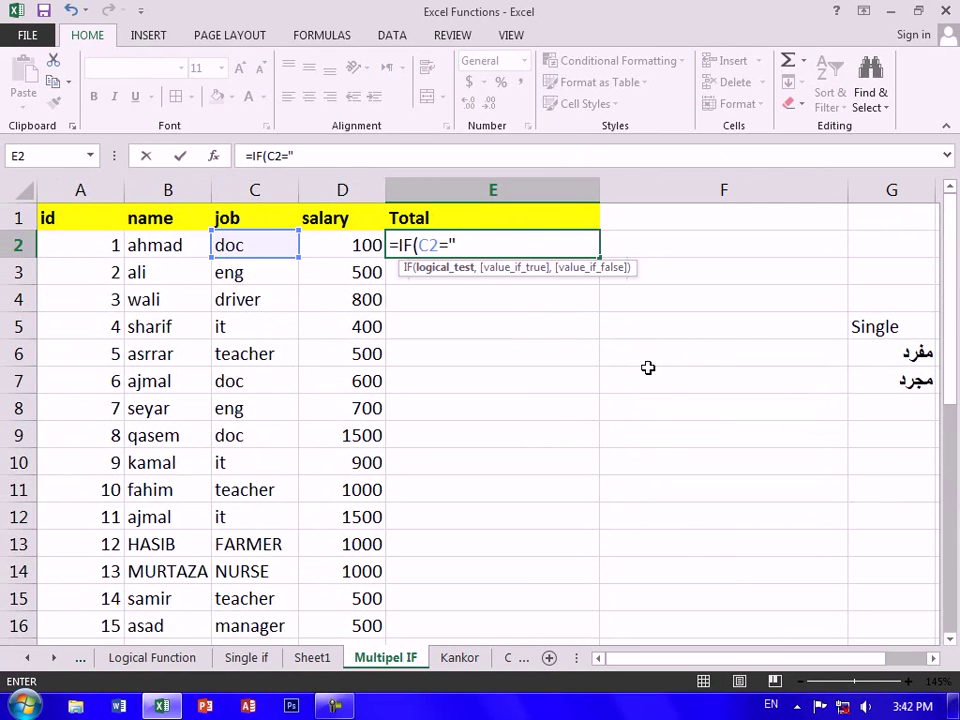
pyautogui.write('"TEACHER",')
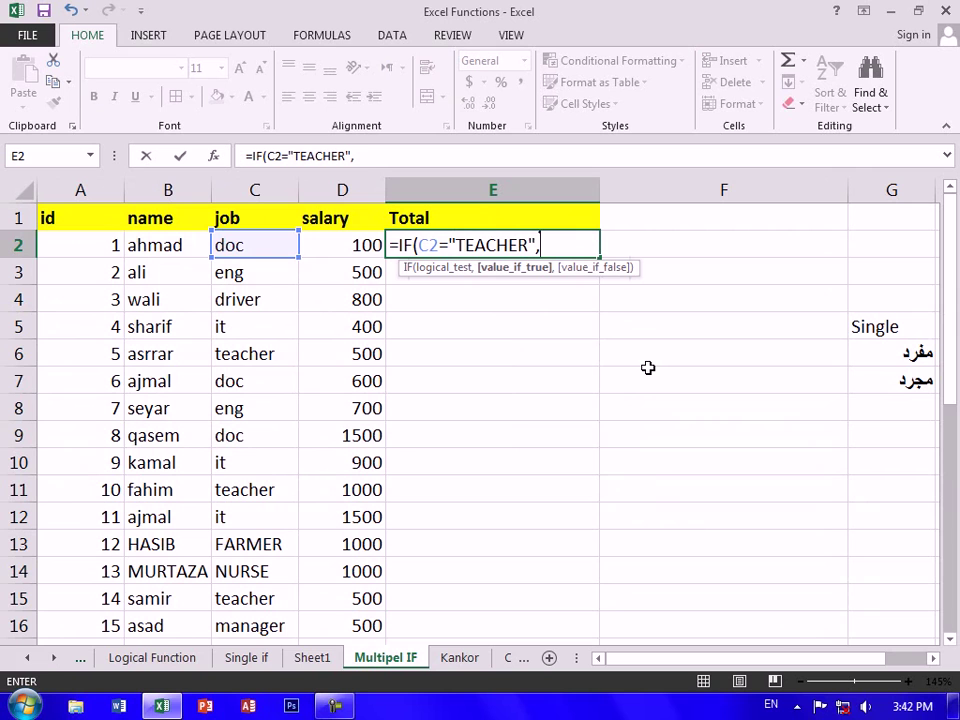
pyautogui.press('Left')
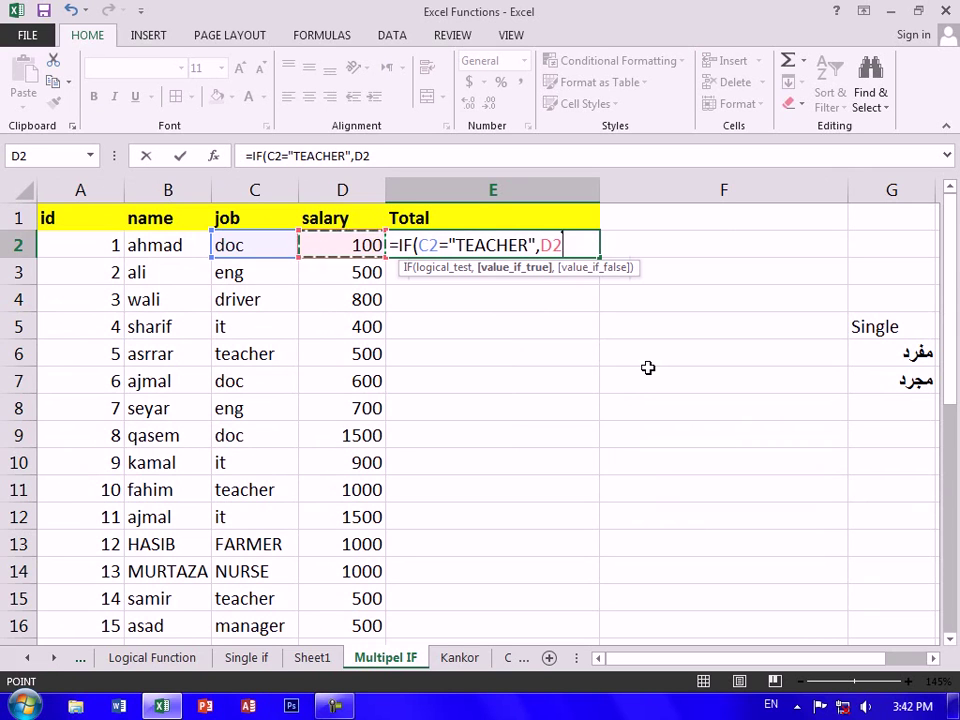
pyautogui.write('*50/100+')
pyautogui.press('Left')
pyautogui.write(',II')
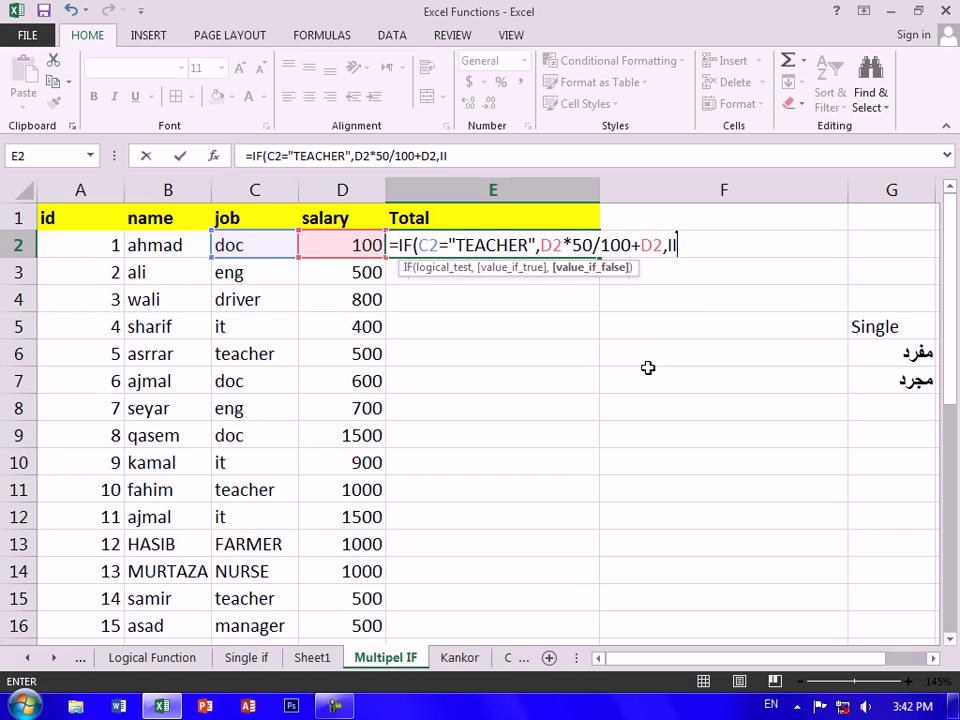
pyautogui.press('BackSpace')
pyautogui.write('F(')
pyautogui.press('Left')
pyautogui.press('Left')
pyautogui.press('Left')
pyautogui.press('Right')
pyautogui.write('="DOC",')
pyautogui.press('Left')
pyautogui.write('/2,IF(')
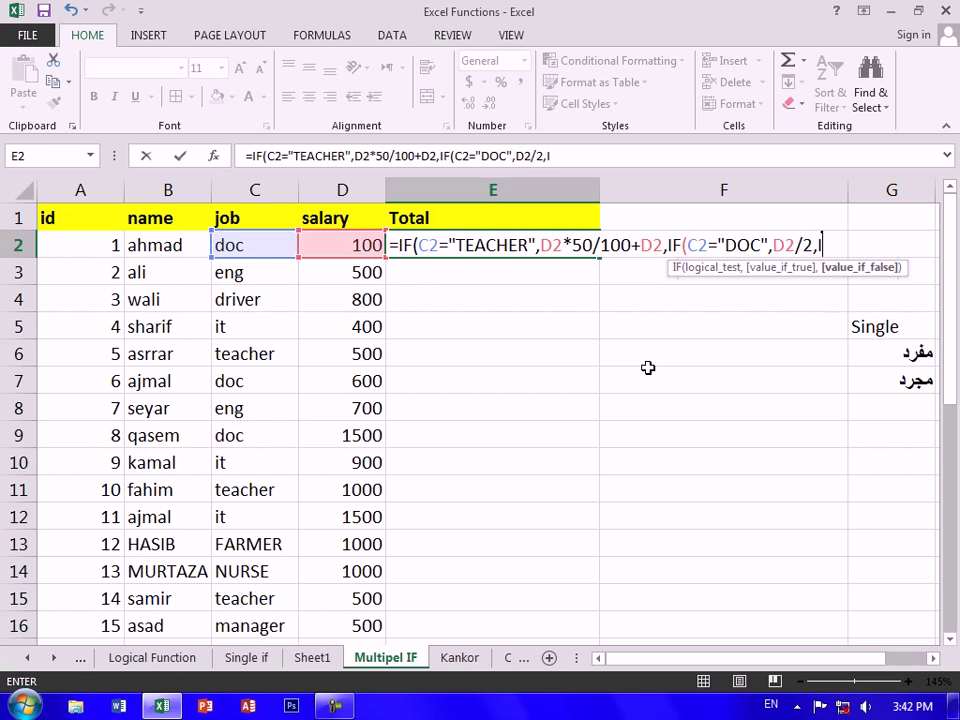
# Add the MANAGER branch (salary ×2) and the ENG branch (salary −150)
pyautogui.press('Left')
pyautogui.press('Left')
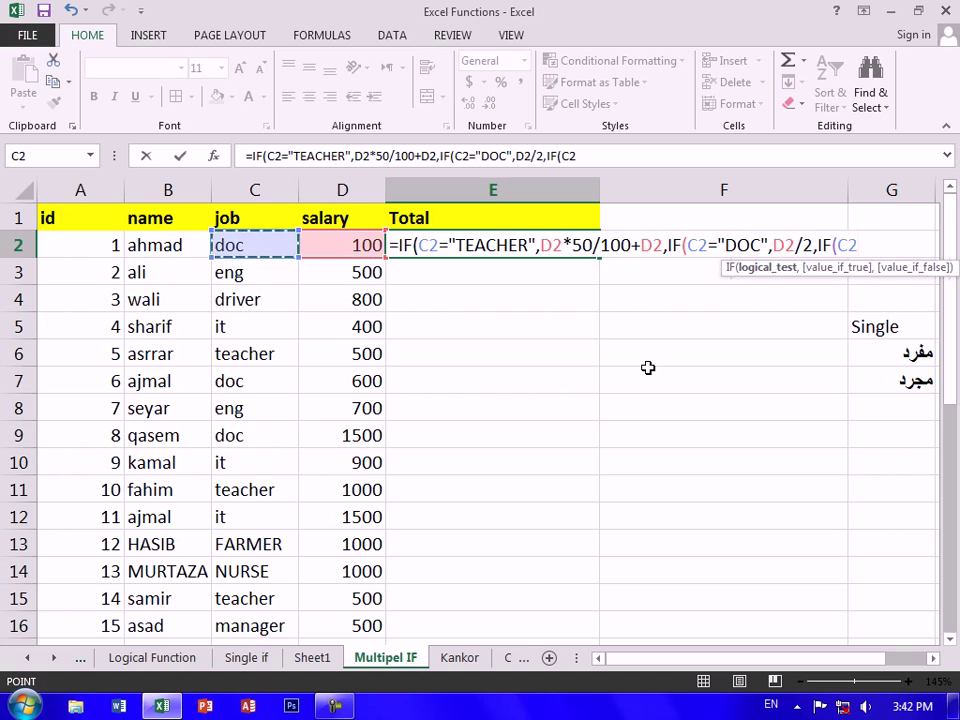
pyautogui.write('="')
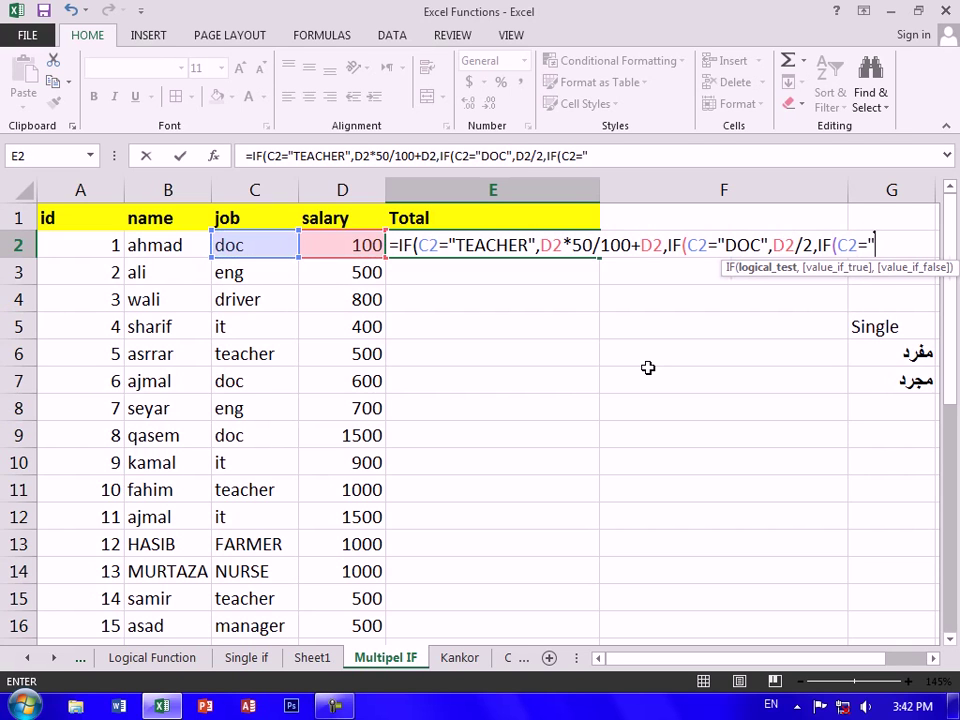
pyautogui.write('MAANGER')
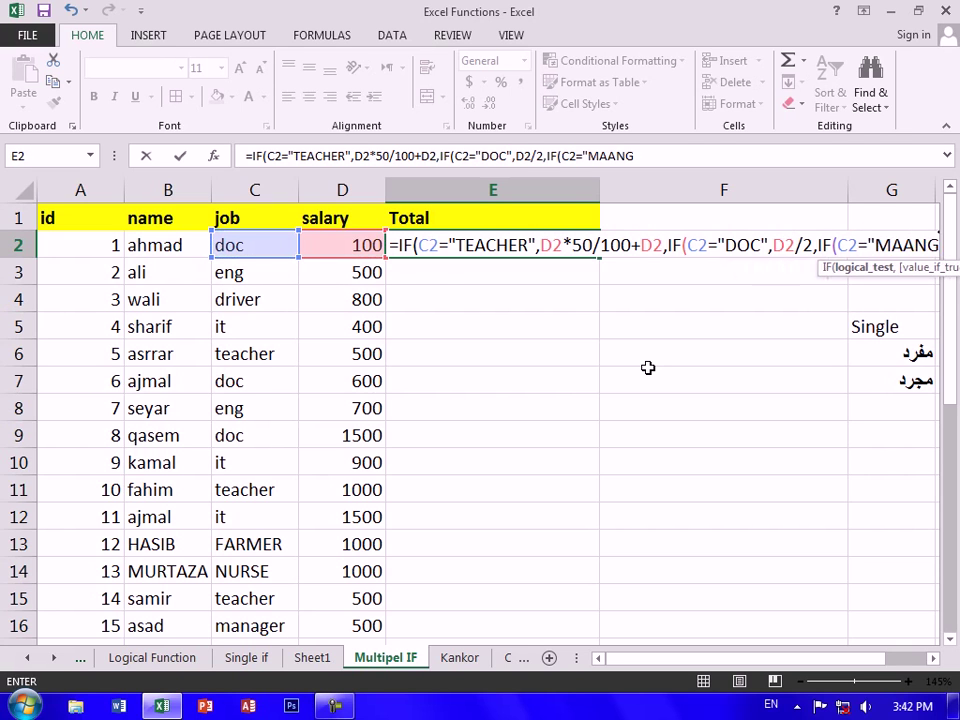
pyautogui.press('BackSpace')
pyautogui.press('BackSpace')
pyautogui.press('BackSpace')
pyautogui.press('BackSpace')
pyautogui.press('BackSpace')
pyautogui.write('NAGER",')
pyautogui.press('Left')
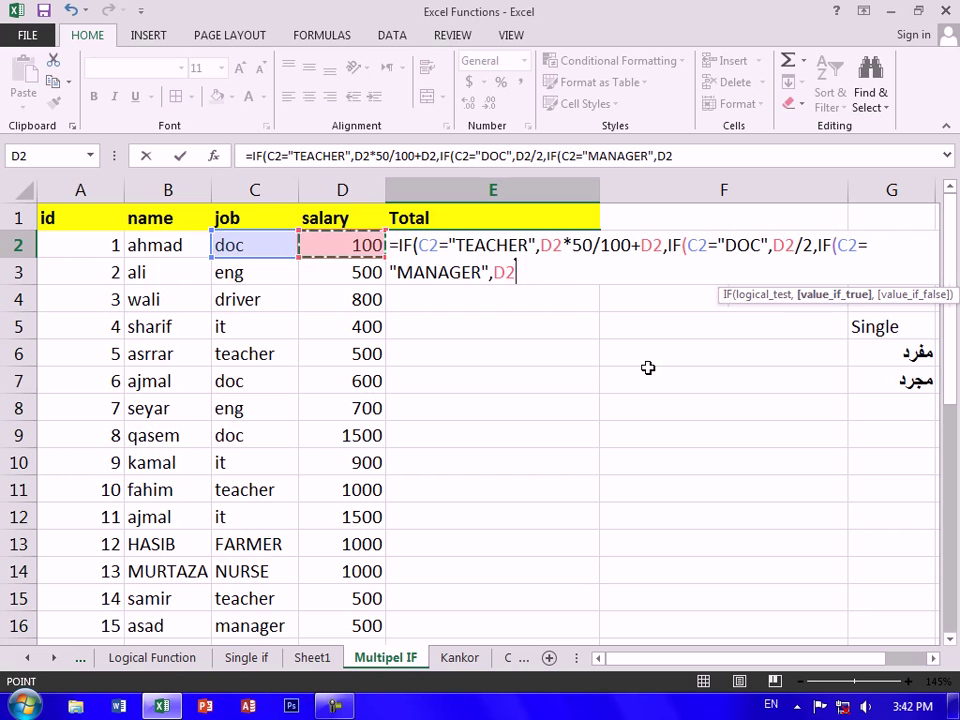
pyautogui.write('*2')
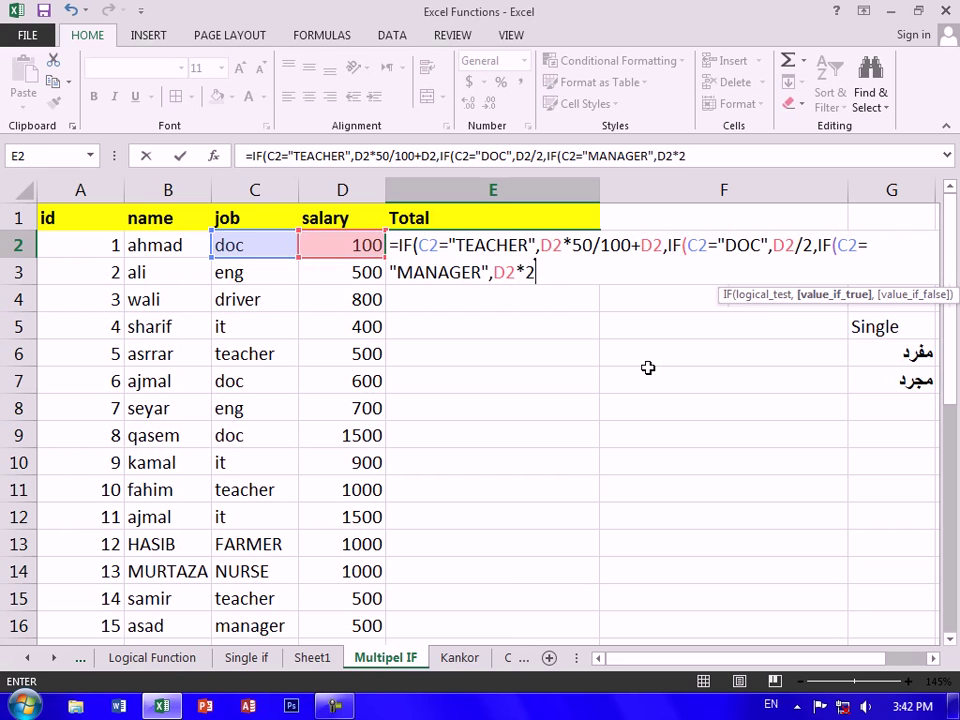
pyautogui.write(',IF(')
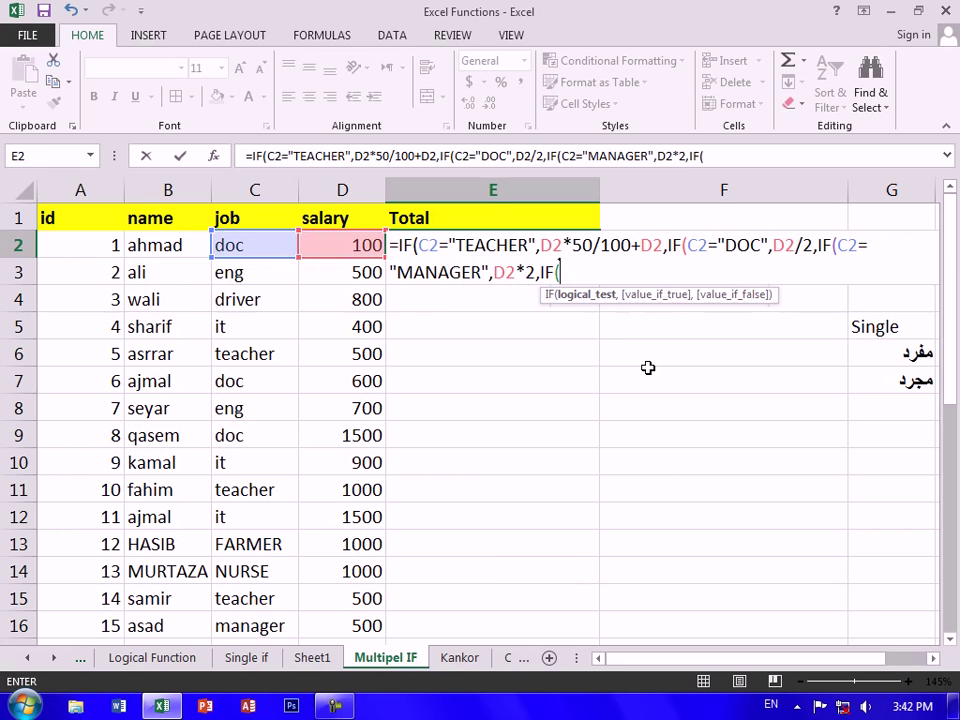
pyautogui.press('Left')
pyautogui.press('Left')
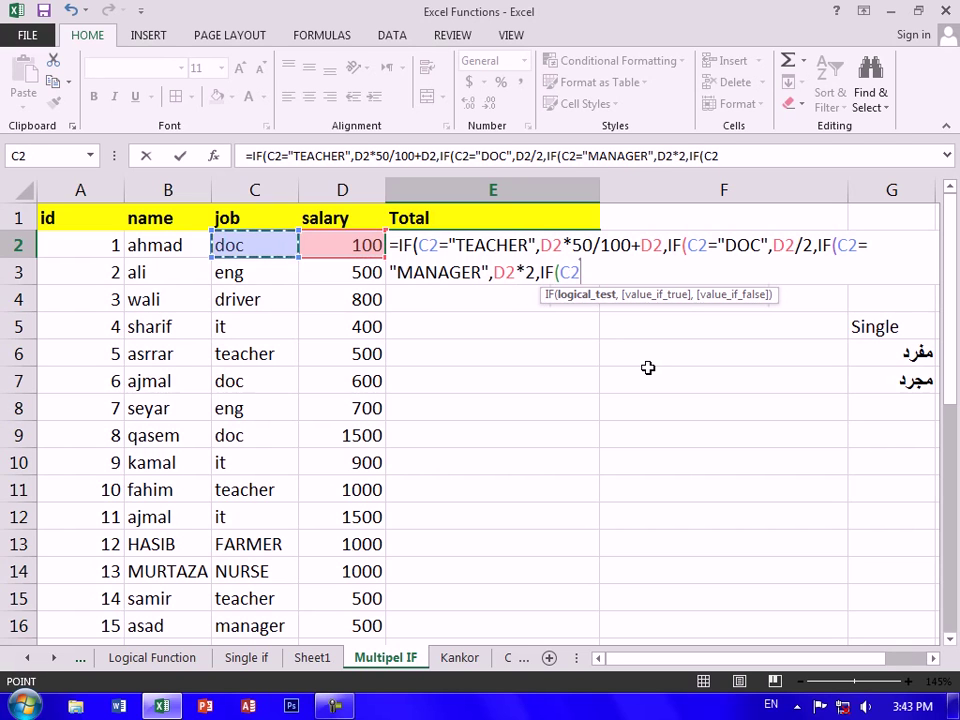
pyautogui.write('="ENG",')
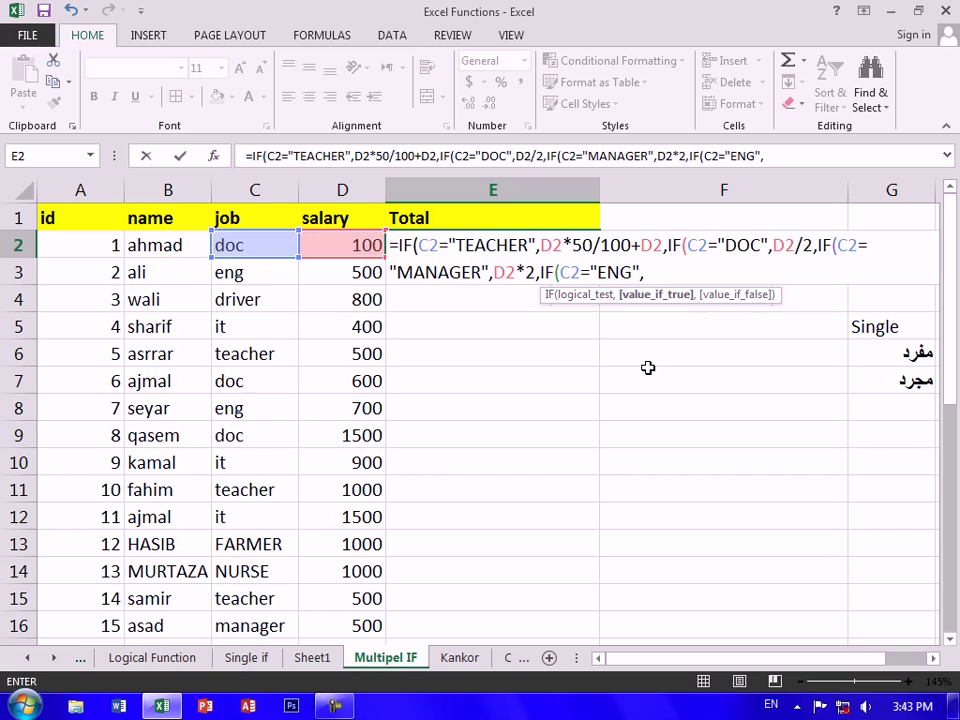
pyautogui.press('Left')
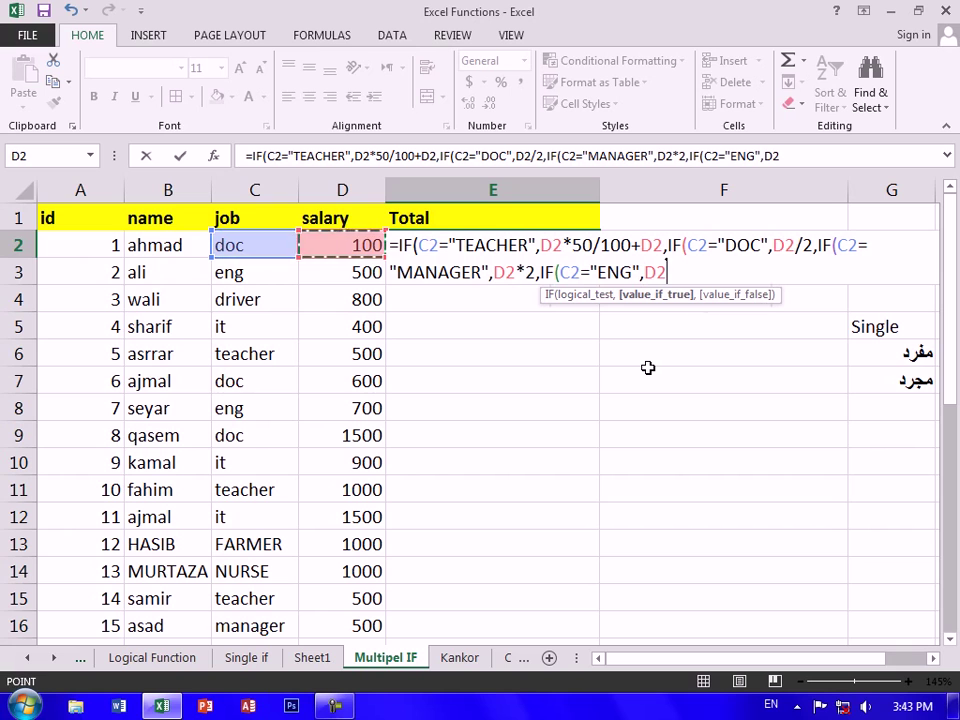
pyautogui.write('-150')
pyautogui.write(',IF(')
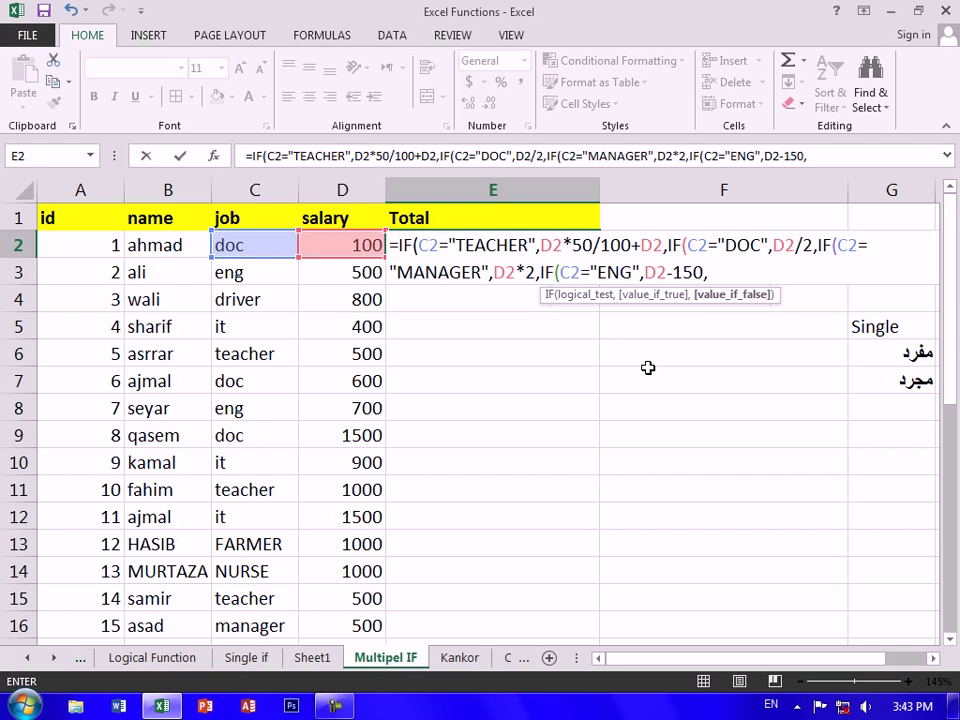
# Add the IT branch (salary +200), make D2 the default, and close the formula
pyautogui.press('Left')
pyautogui.press('Left')
pyautogui.write('="IT",')
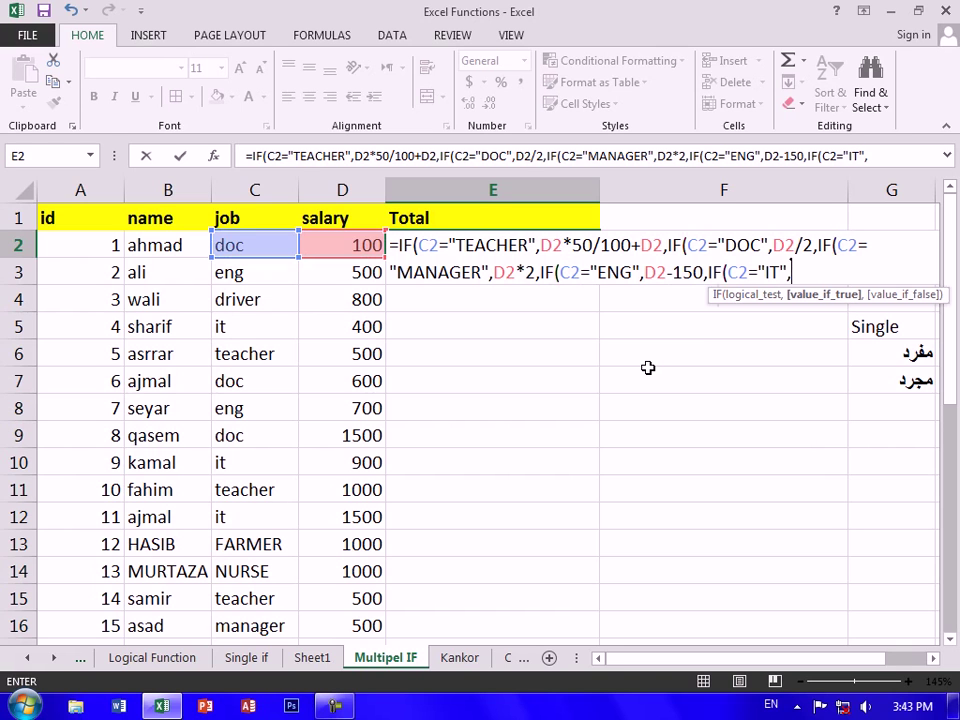
pyautogui.press('Left')
pyautogui.write('+200')
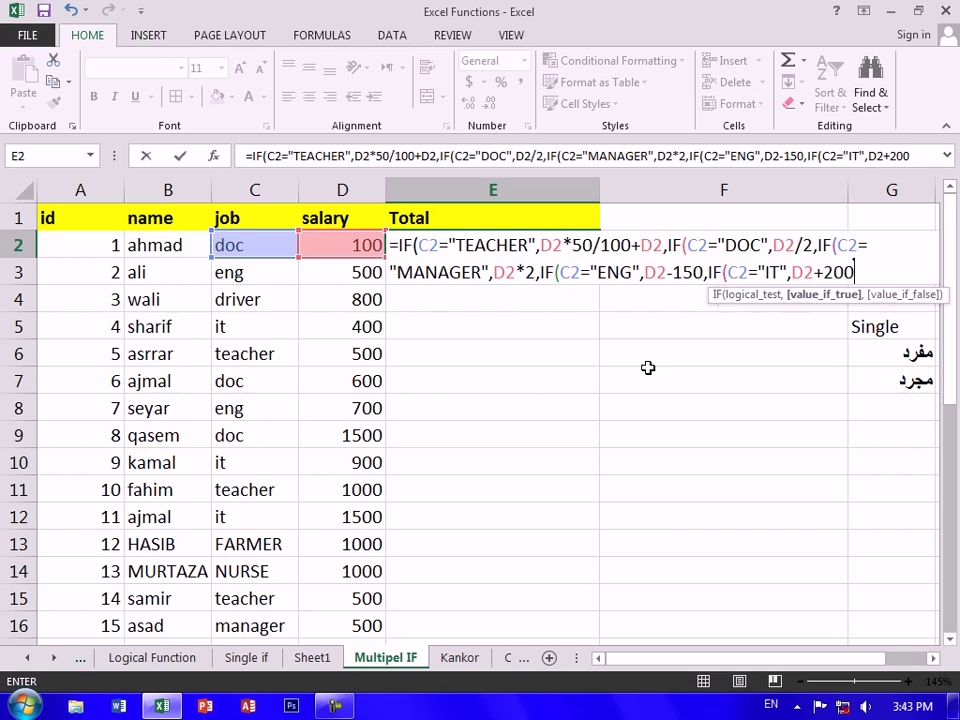
pyautogui.write(',IF')
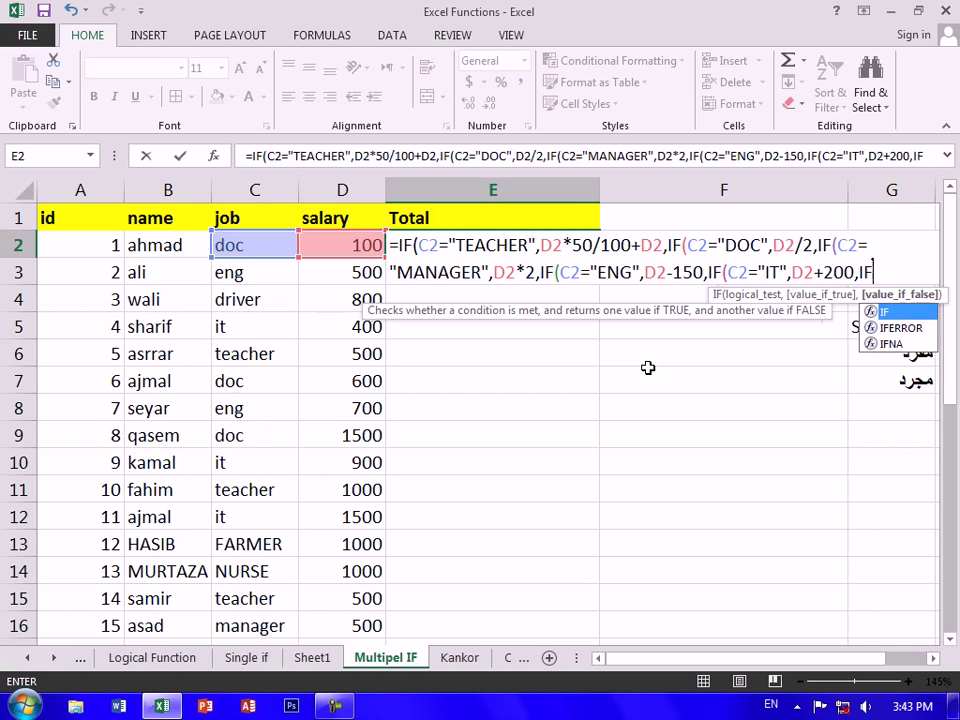
pyautogui.press('BackSpace')
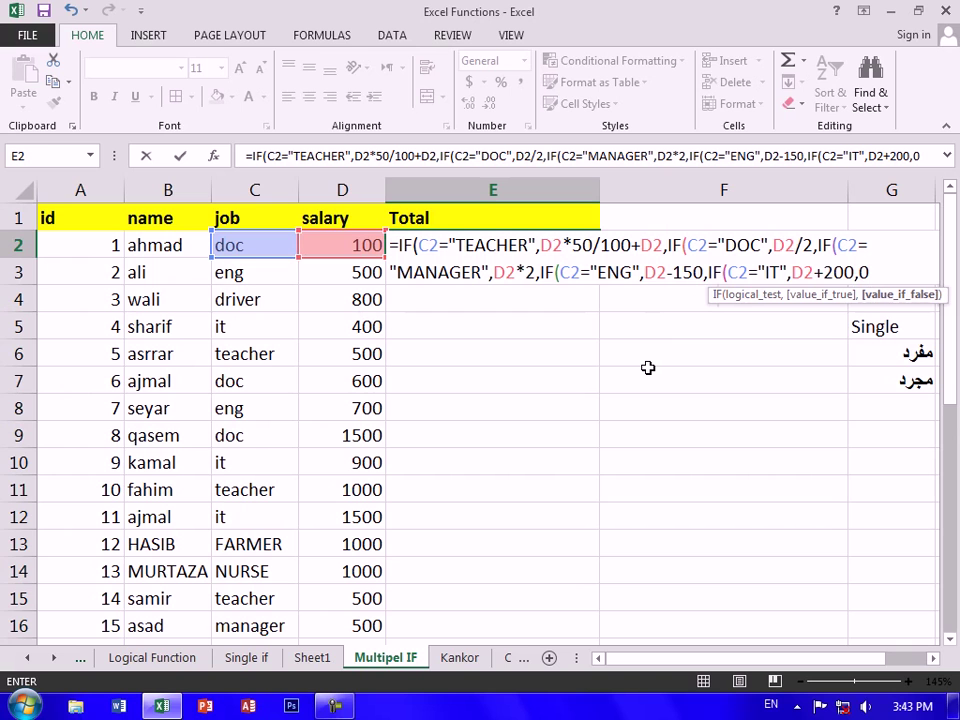
pyautogui.press('BackSpace')
pyautogui.press('Left')
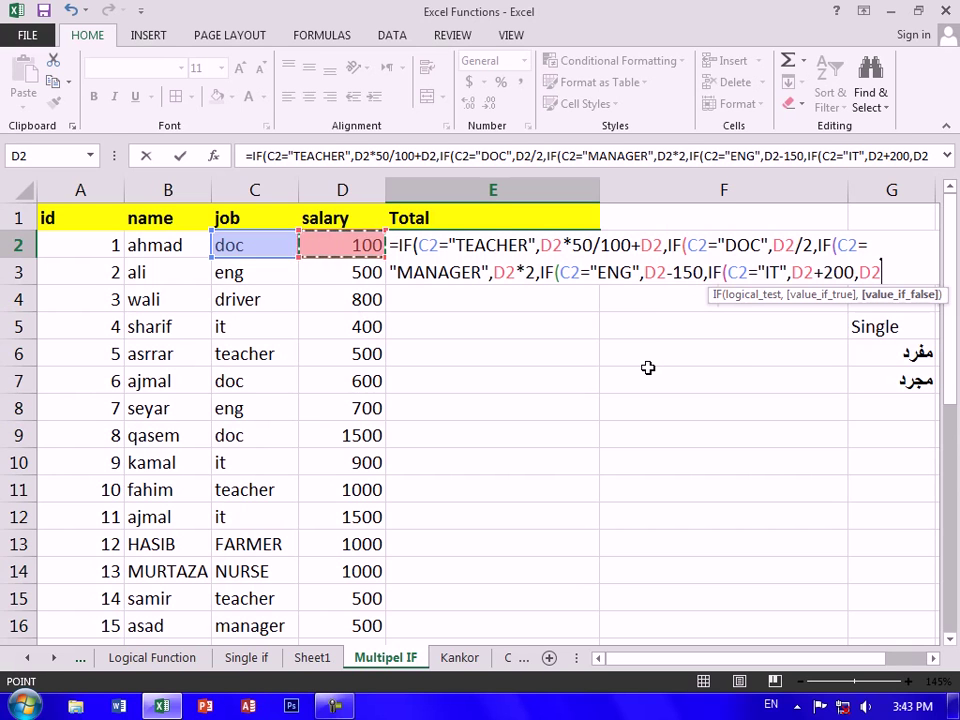
pyautogui.write(')))))')
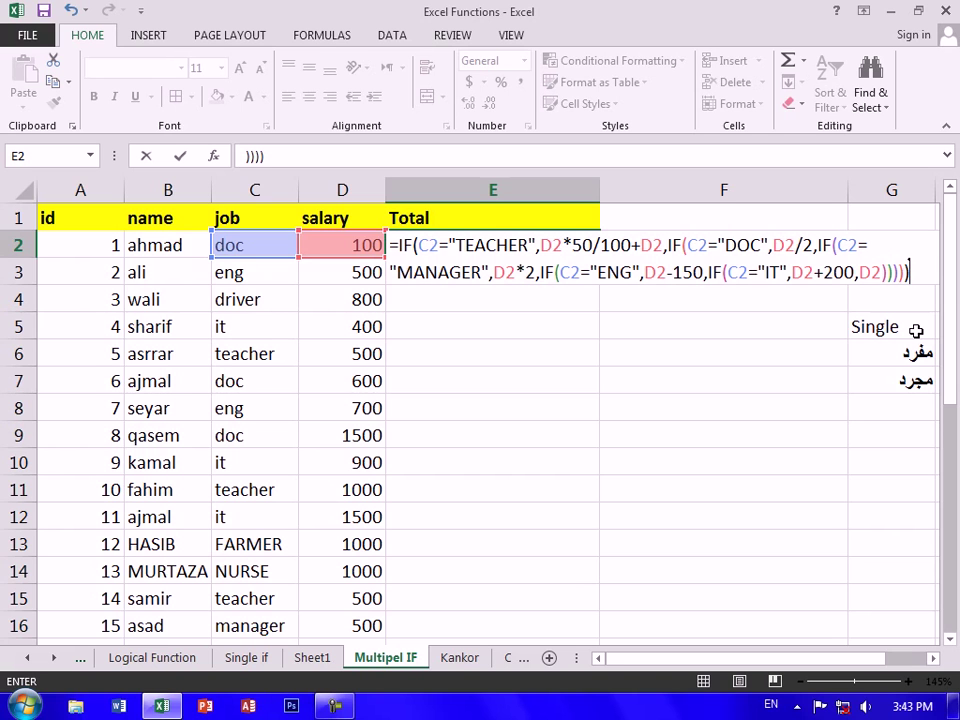
pyautogui.press('Return')
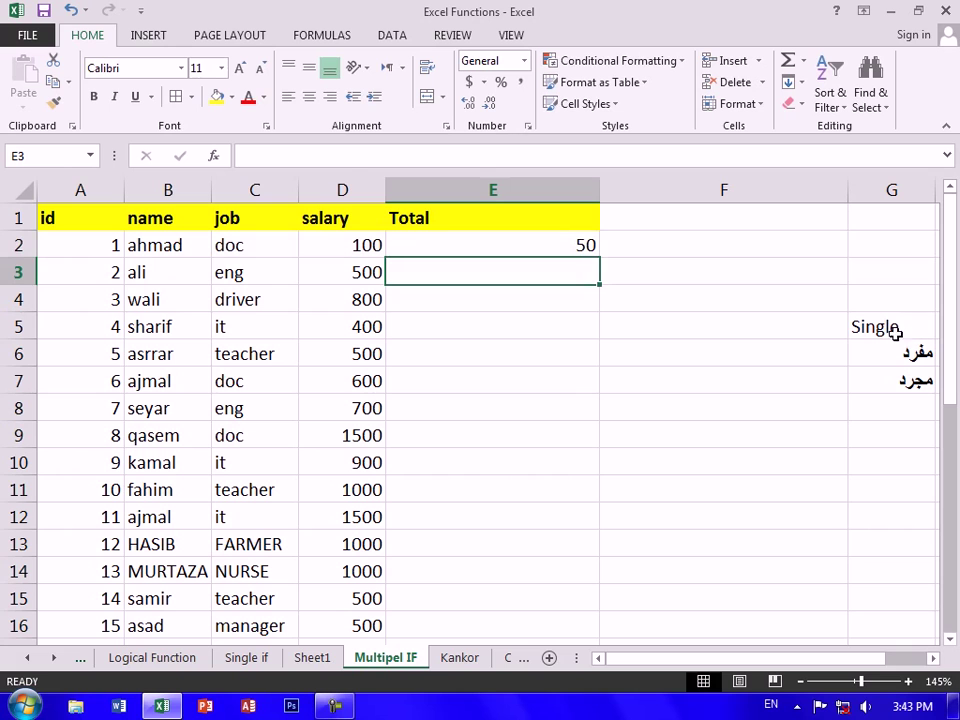
# Fill E2's nested IF Total formula down through E16
pyautogui.click(556, 242)
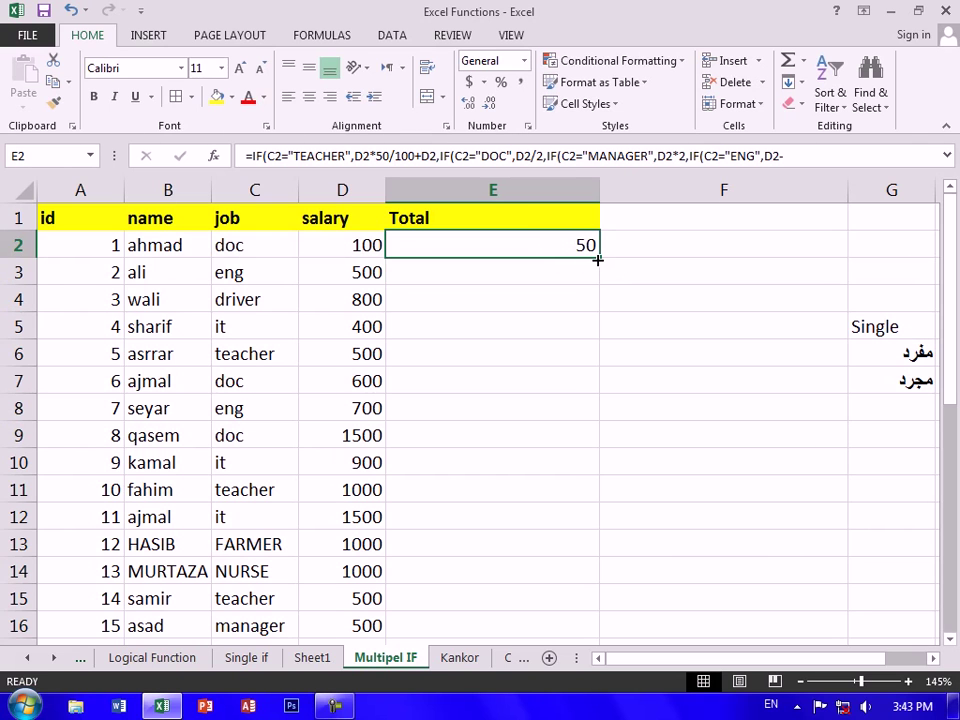
pyautogui.moveTo(597, 259); pyautogui.dragTo(505, 362)
pyautogui.click(720, 353)
pyautogui.scroll(3, 720, 353)
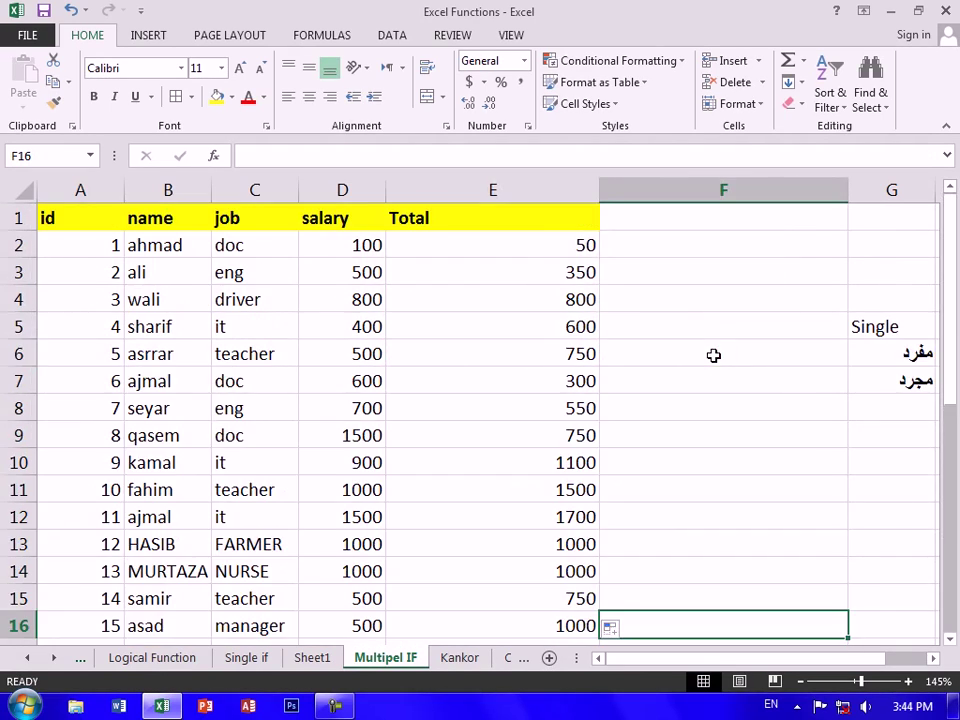
pyautogui.keyDown('ctrl'); pyautogui.scroll(-1, 711, 354); pyautogui.keyUp('ctrl')
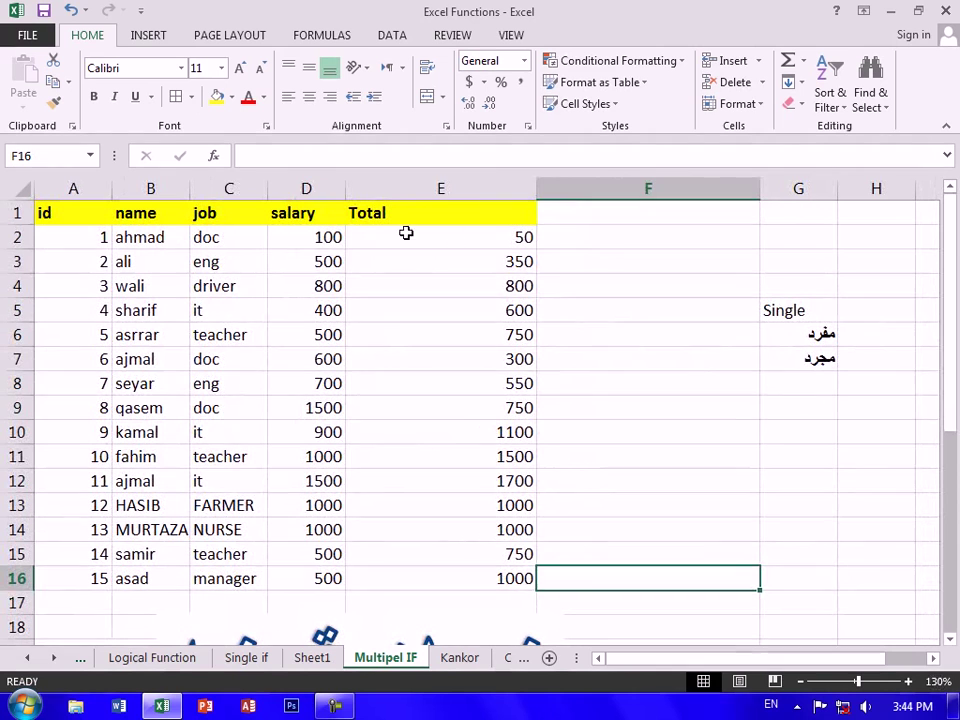
# Check the salaries and totals in rows 2–4 and make E4's total of 800 bold
pyautogui.click(301, 232)
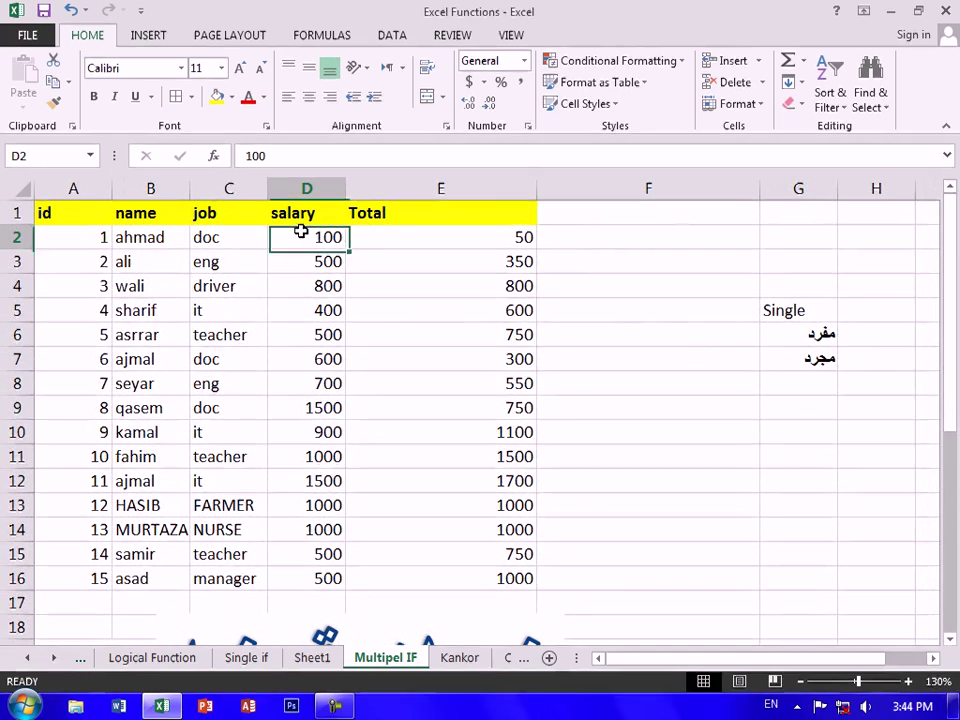
pyautogui.click(415, 231)
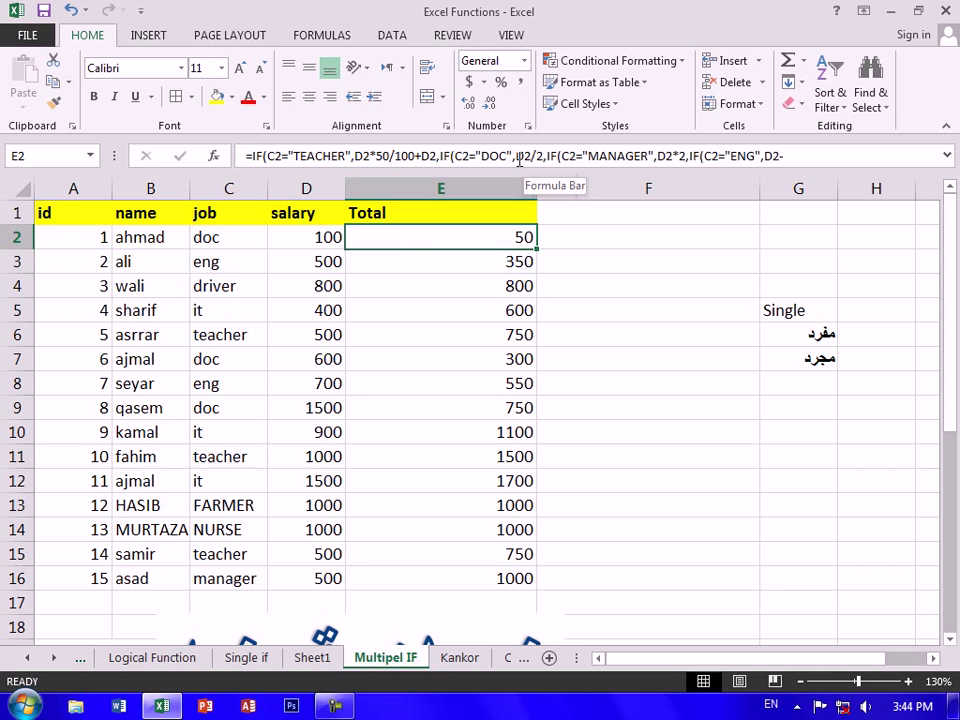
pyautogui.click(306, 260)
pyautogui.click(420, 257)
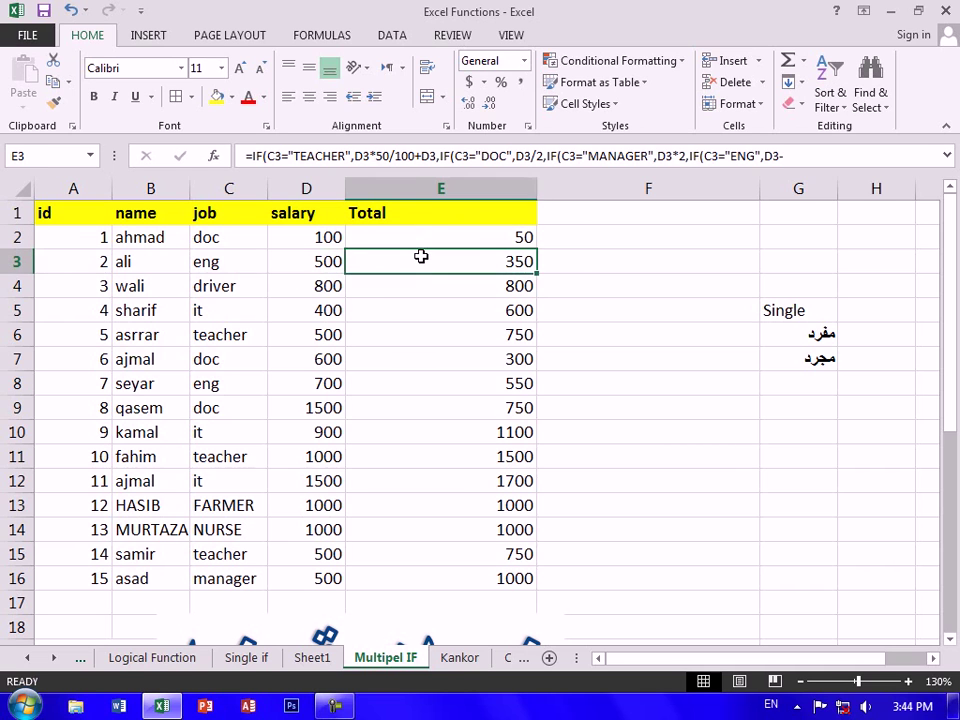
pyautogui.click(288, 285)
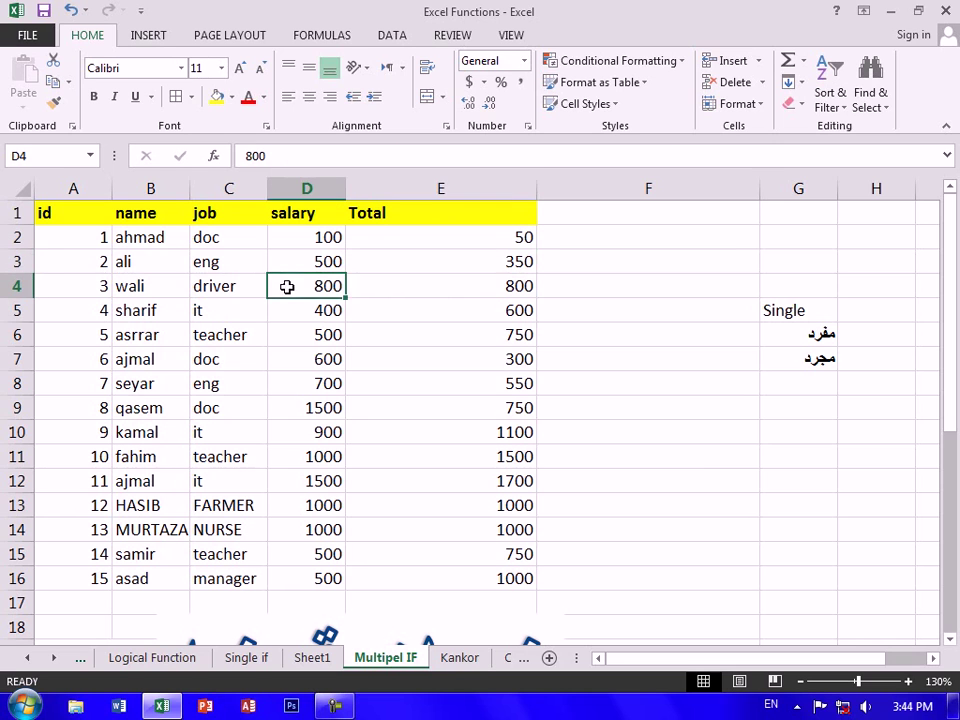
pyautogui.click(486, 279)
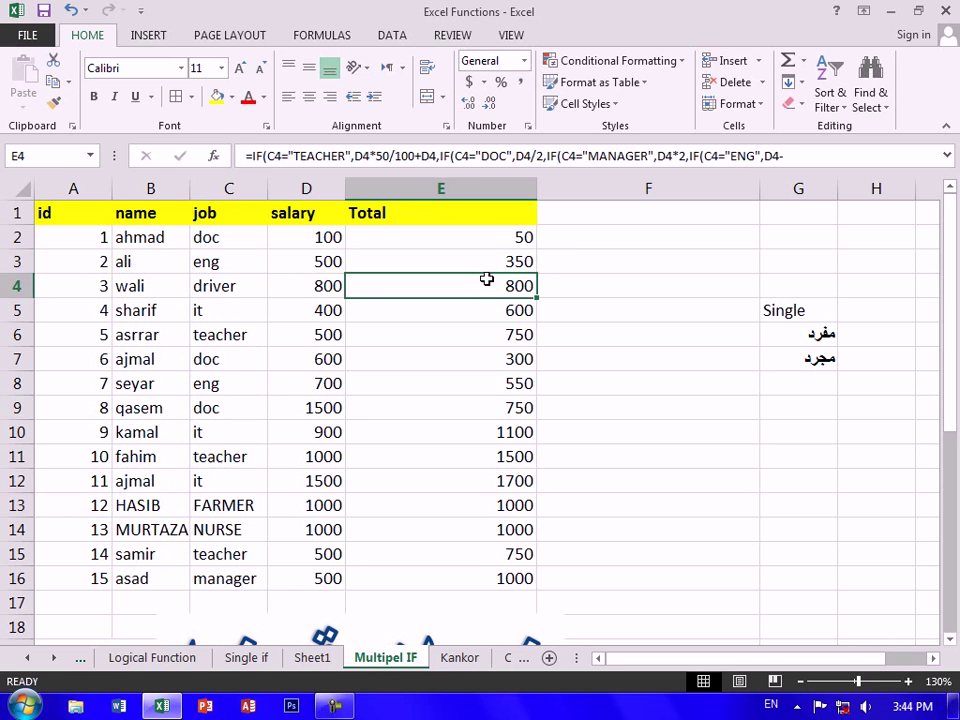
pyautogui.hotkey('ctrl', 'b')
# Check the salaries and totals in rows 5, 6, 12 and 16
pyautogui.click(288, 307)
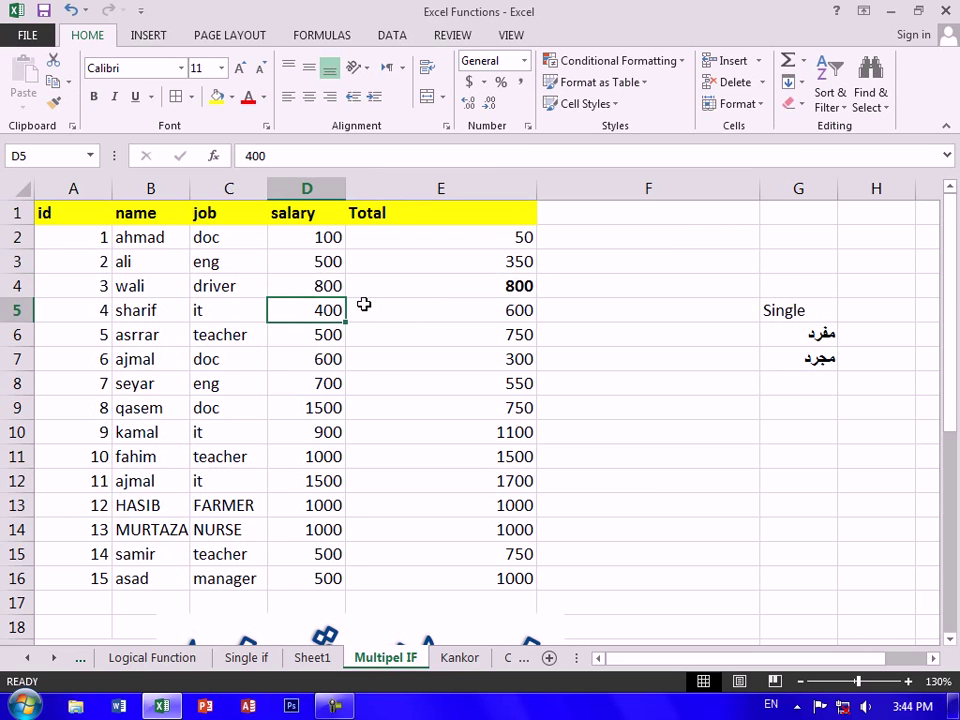
pyautogui.click(469, 314)
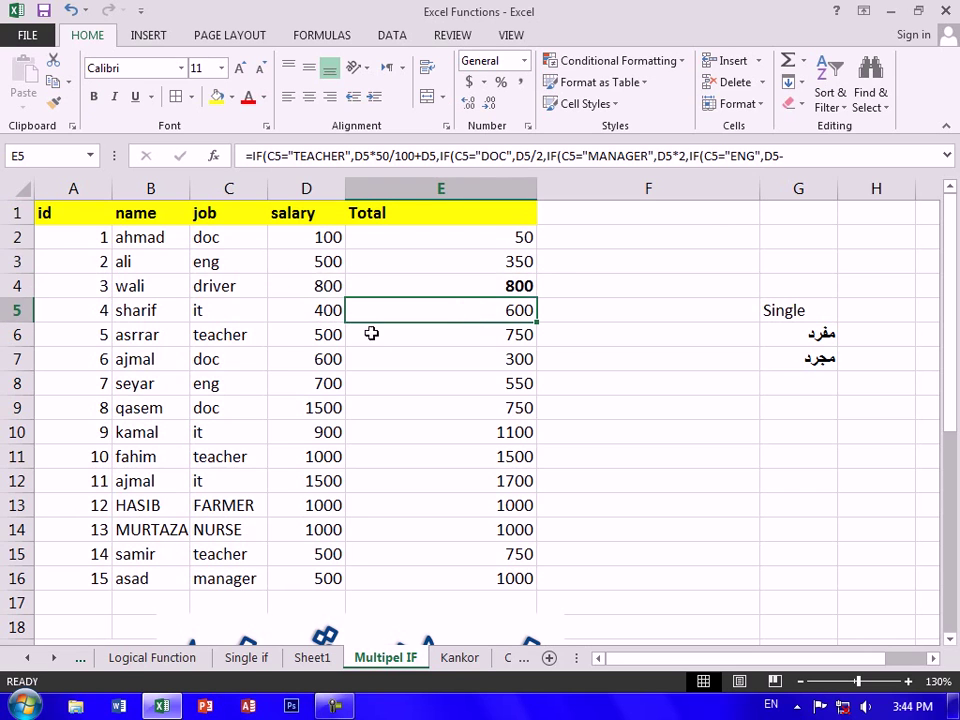
pyautogui.click(287, 336)
pyautogui.click(489, 328)
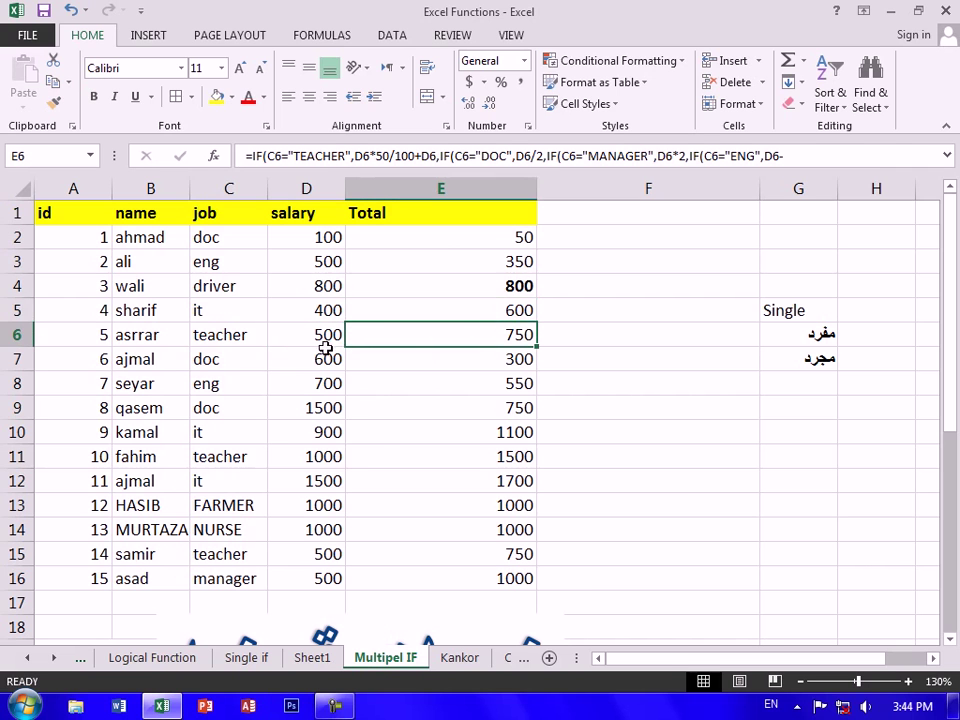
pyautogui.click(266, 581)
pyautogui.click(354, 579)
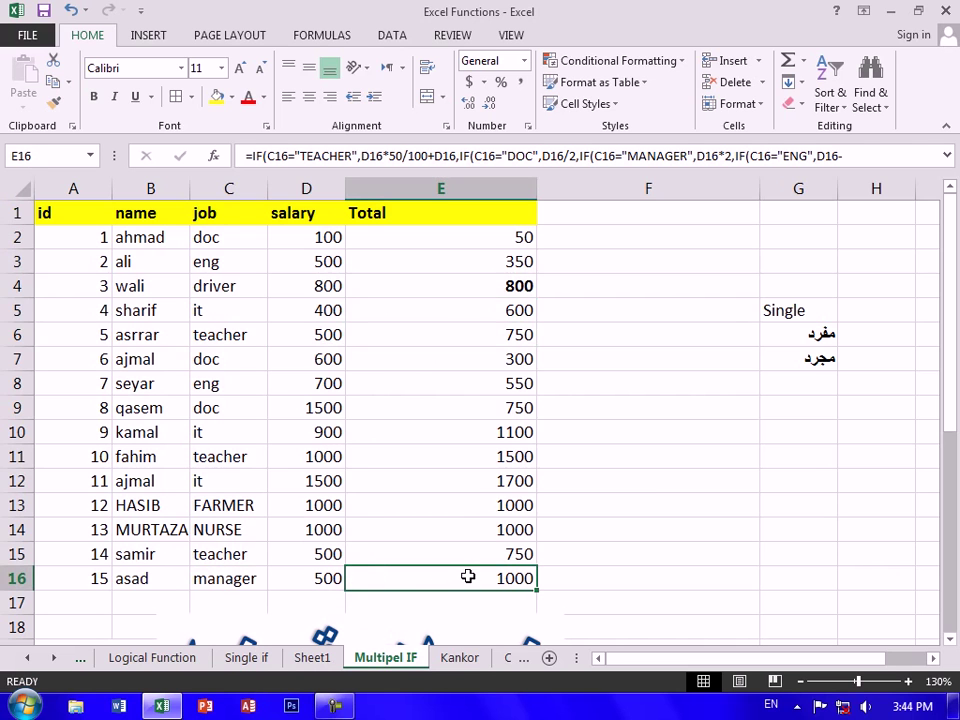
pyautogui.click(460, 480)
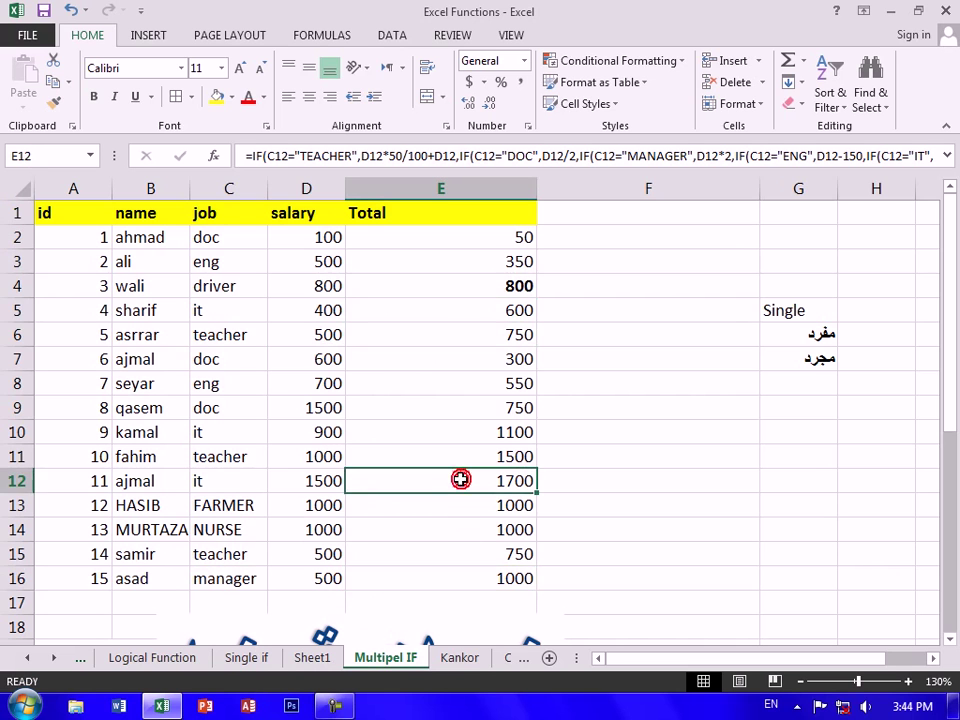
pyautogui.scroll(-2, 460, 480)
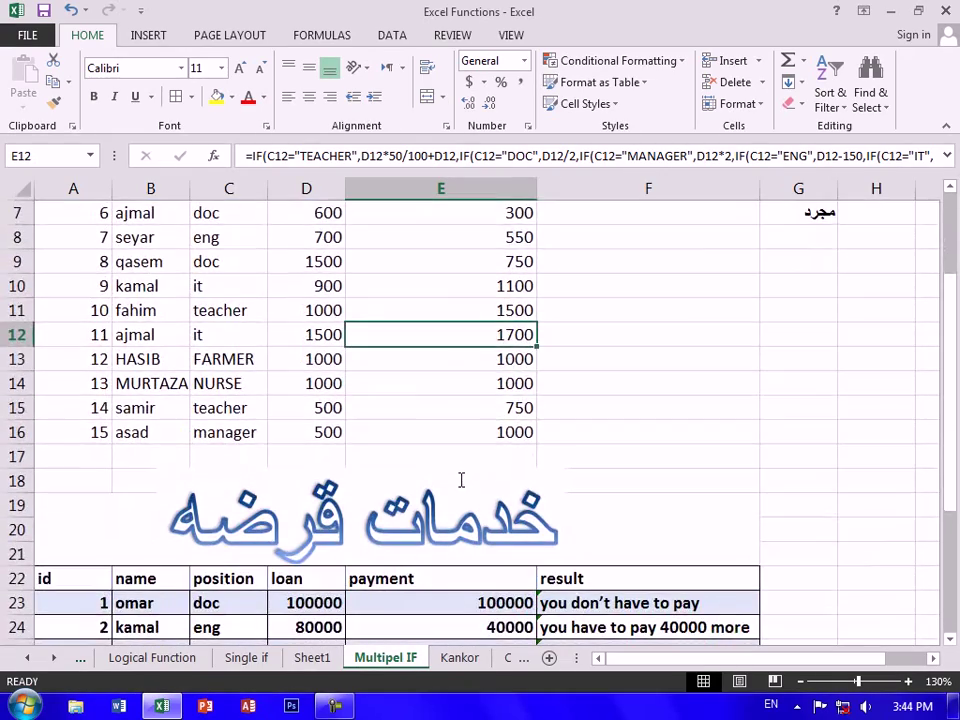
# Clear the old result values from the loan table's F23:F32
pyautogui.scroll(-4, 413, 412)
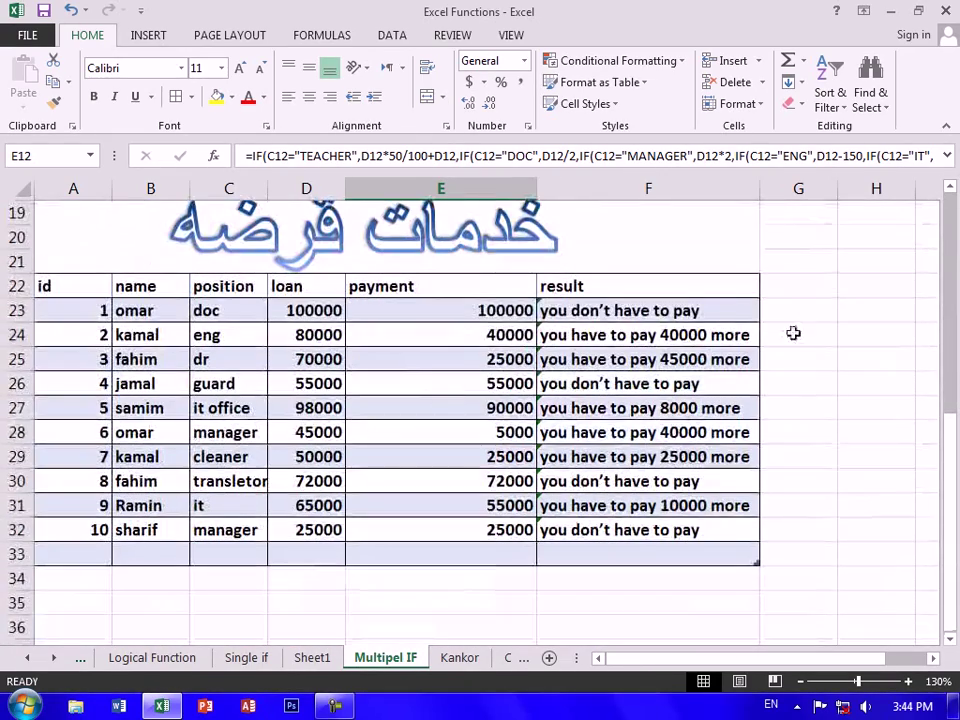
pyautogui.moveTo(692, 305); pyautogui.dragTo(664, 531)
pyautogui.press('Delete')
pyautogui.click(765, 352)
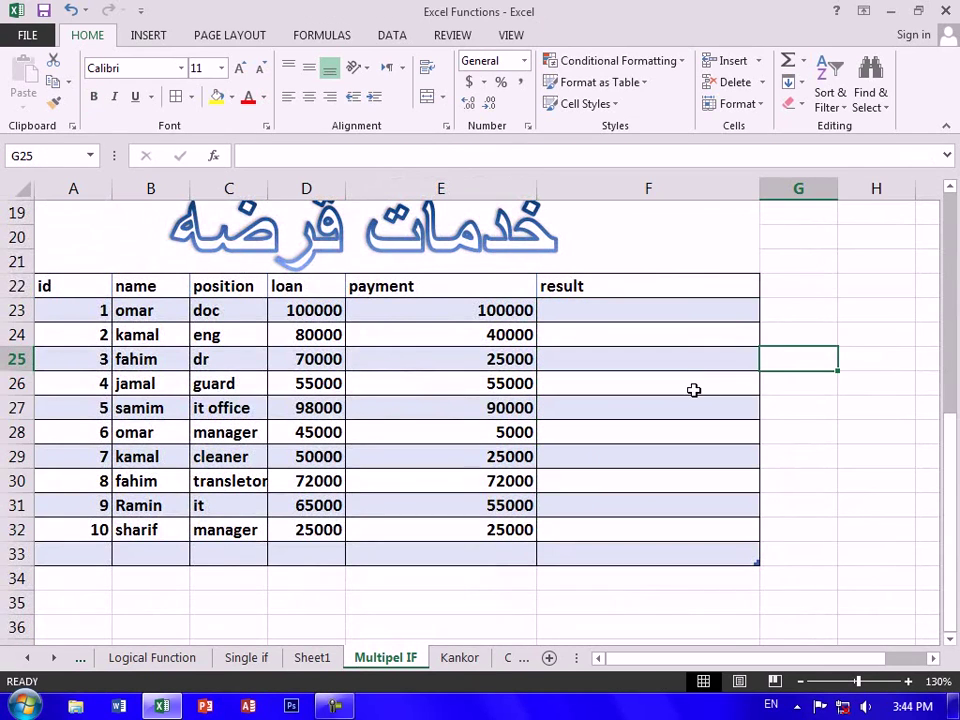
pyautogui.scroll(1, 694, 392)
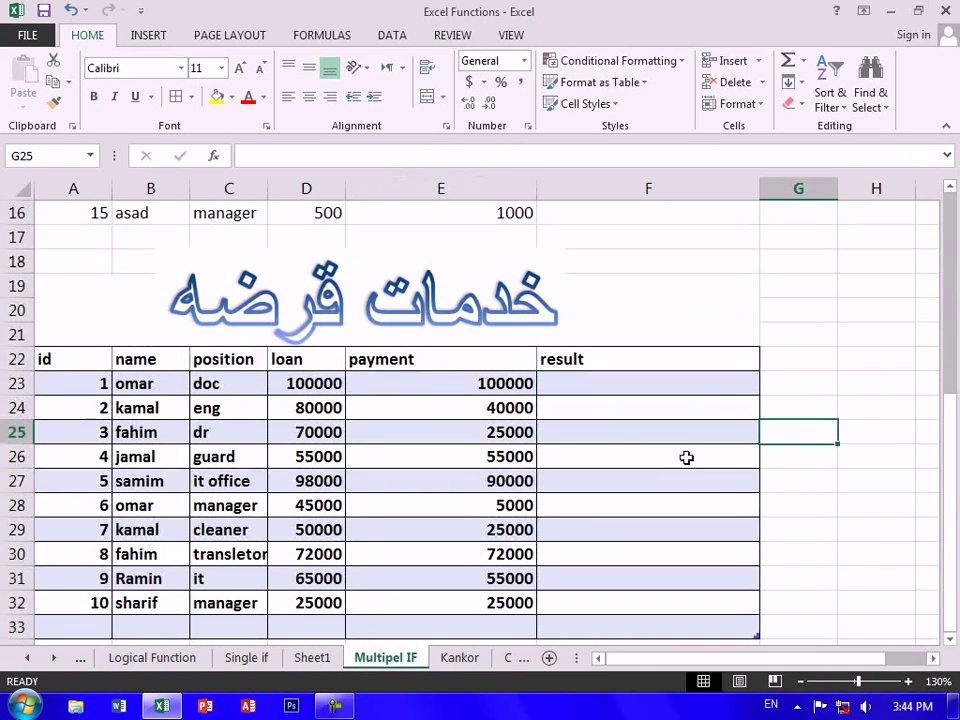
pyautogui.click(569, 386)
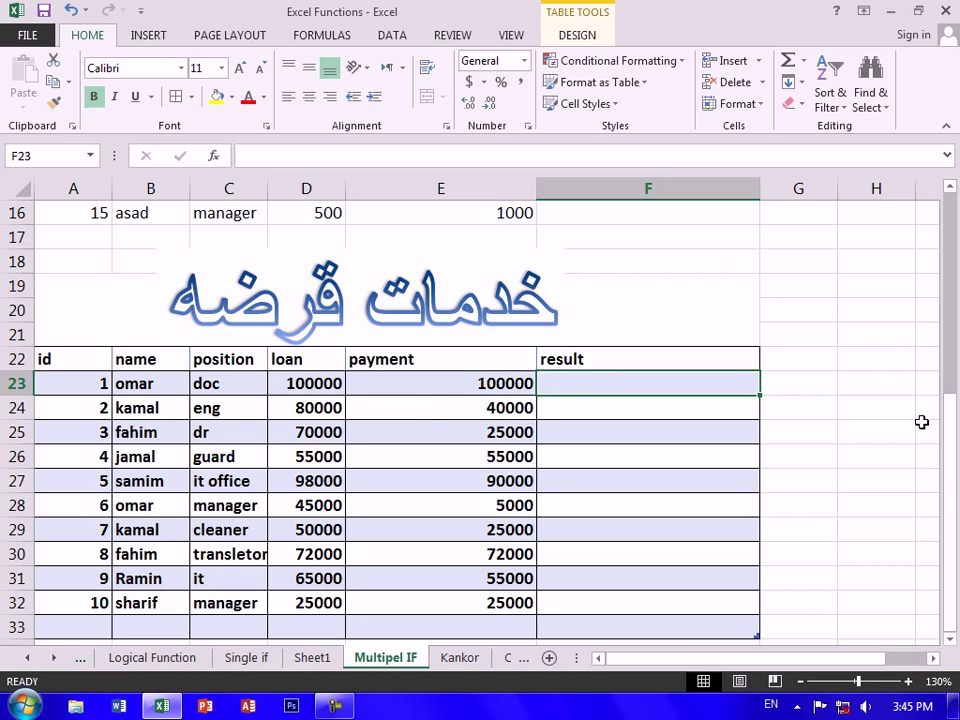
# Discard the stray entry and begin =IF( in result cell F23, pointing at the row's position cell
pyautogui.write('=')
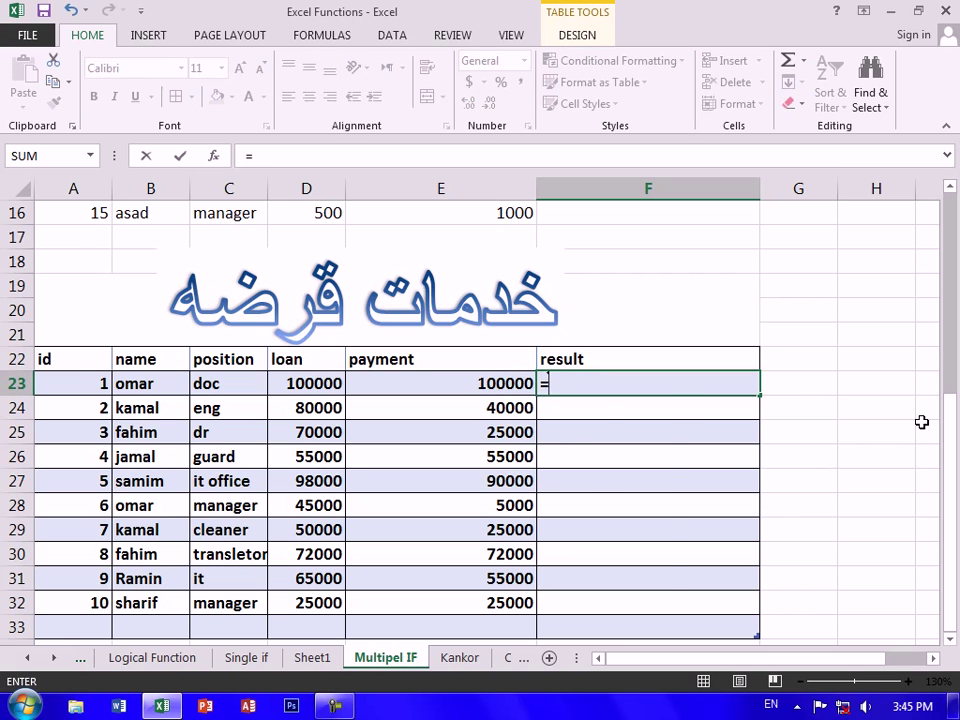
pyautogui.write('IF(')
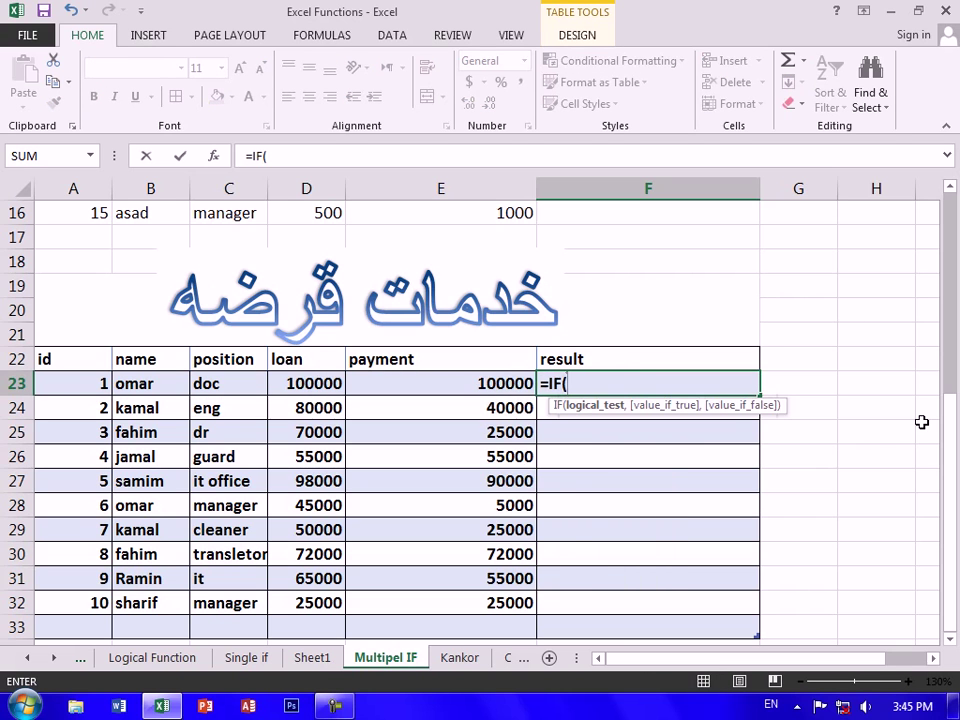
pyautogui.press('BackSpace')
pyautogui.press('BackSpace')
pyautogui.press('BackSpace')
pyautogui.press('BackSpace')
pyautogui.click(879, 430)
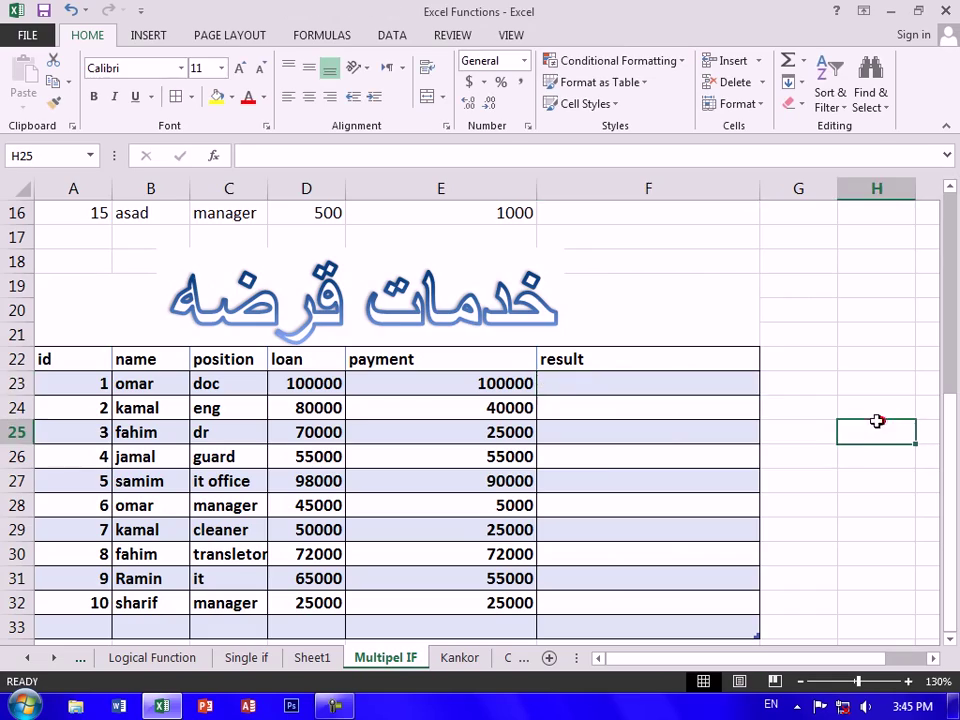
pyautogui.scroll(-2, 853, 431)
pyautogui.scroll(-1, 433, 416)
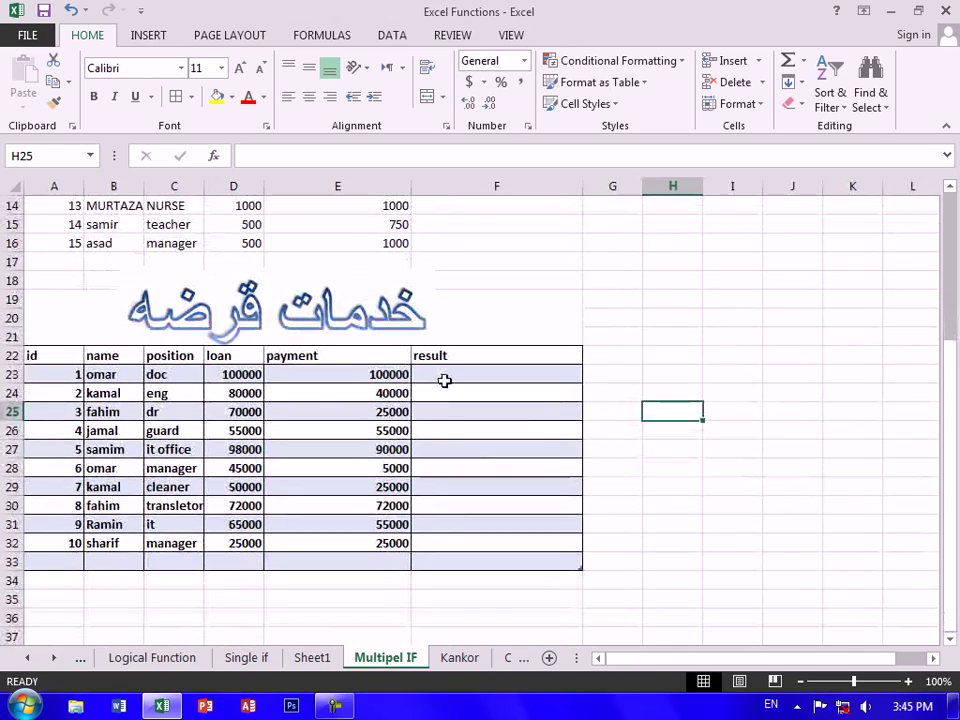
pyautogui.click(456, 377)
pyautogui.write('=')
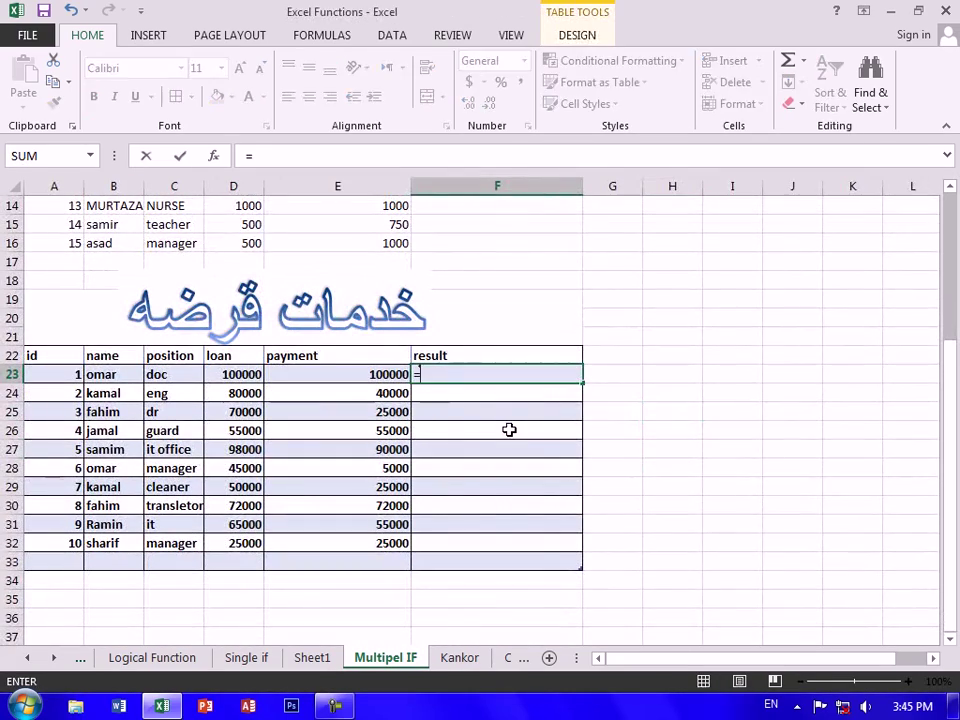
pyautogui.write('IF(')
pyautogui.press('Left')
pyautogui.press('Left')
pyautogui.press('Left')
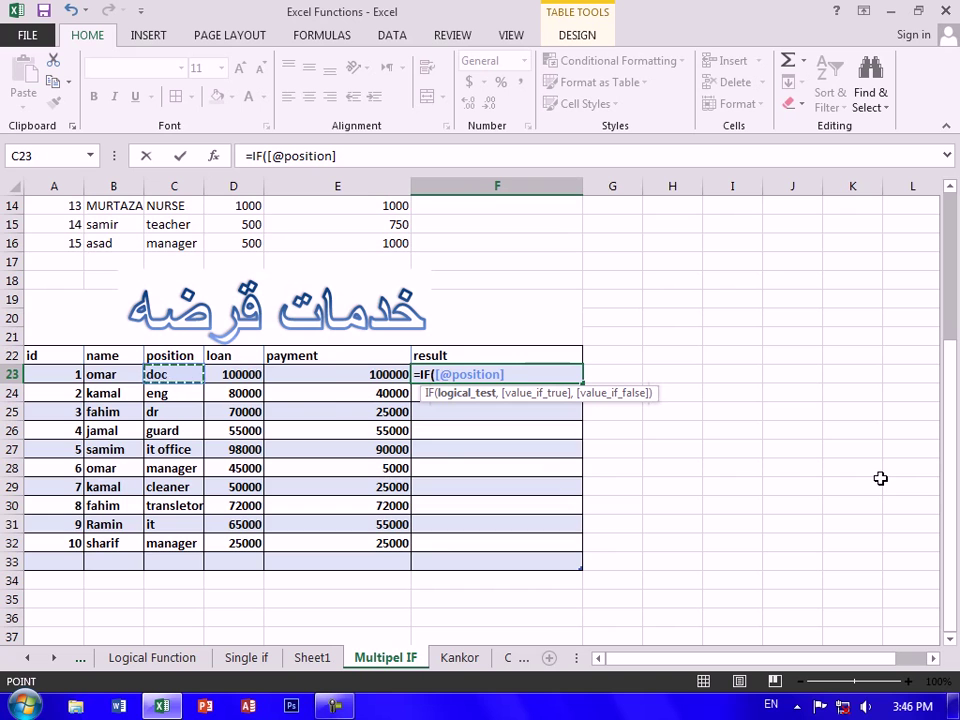
pyautogui.click(250, 374)
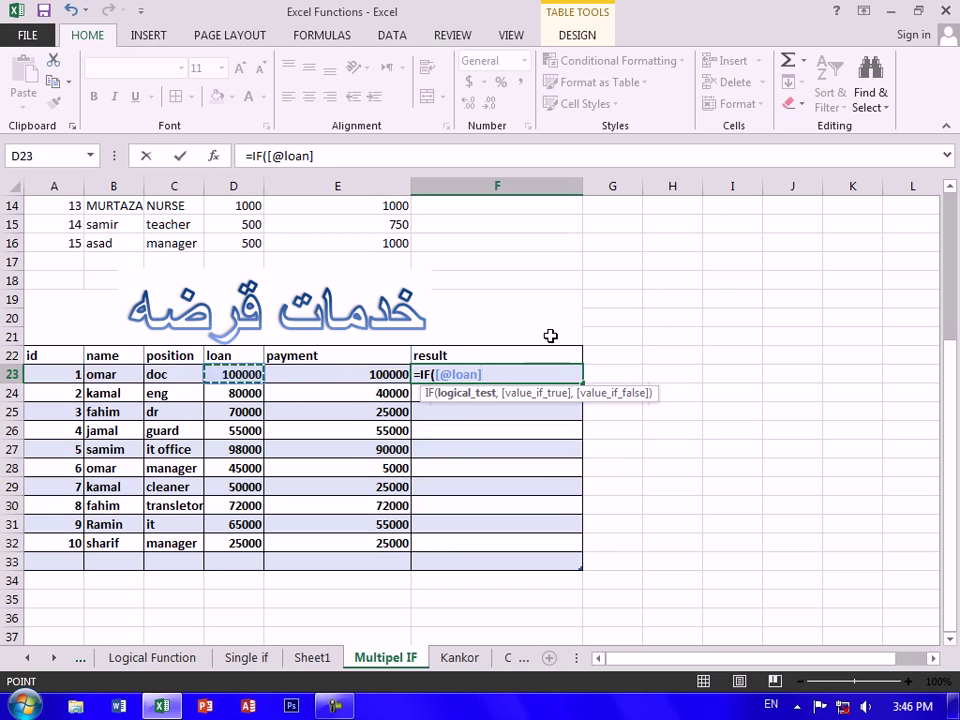
pyautogui.write('=')
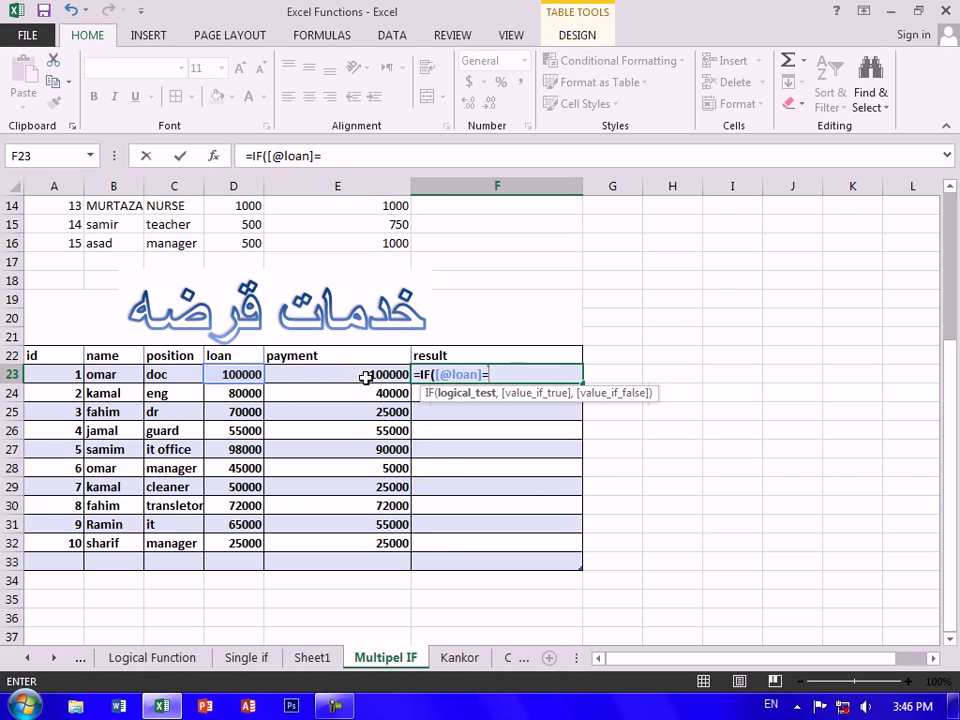
pyautogui.click(365, 377)
pyautogui.write(',"YOUD ONT')
pyautogui.press('BackSpace')
pyautogui.press('BackSpace')
pyautogui.press('BackSpace')
pyautogui.press('BackSpace')
pyautogui.press('BackSpace')
pyautogui.write("DON'T H")
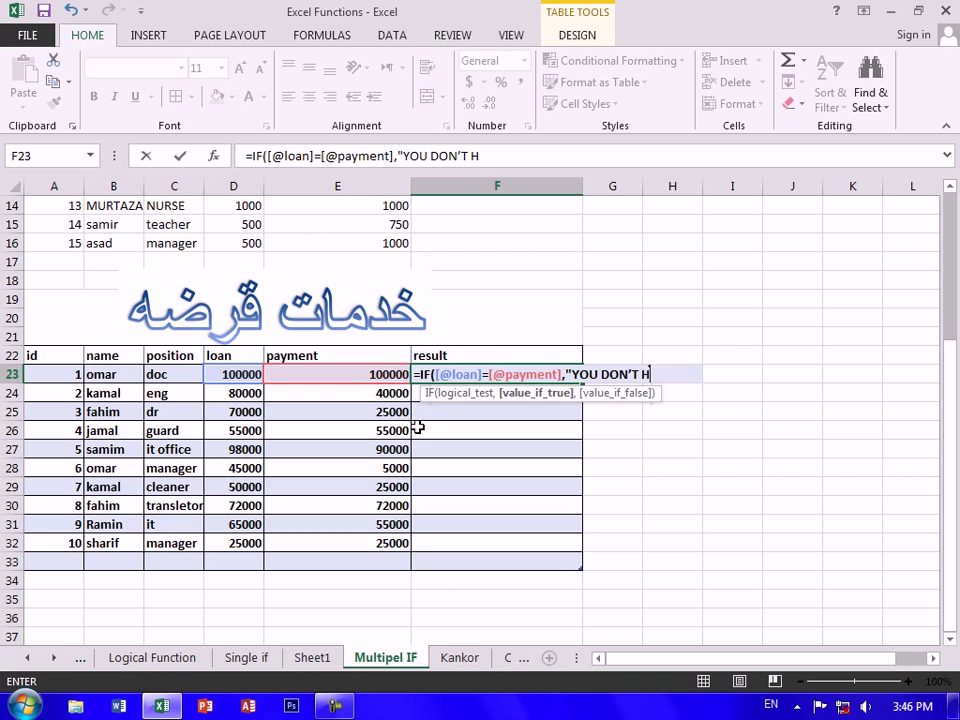
pyautogui.write('AVE TO A')
pyautogui.write('PY')
pyautogui.press('BackSpace')
pyautogui.press('BackSpace')
pyautogui.press('BackSpace')
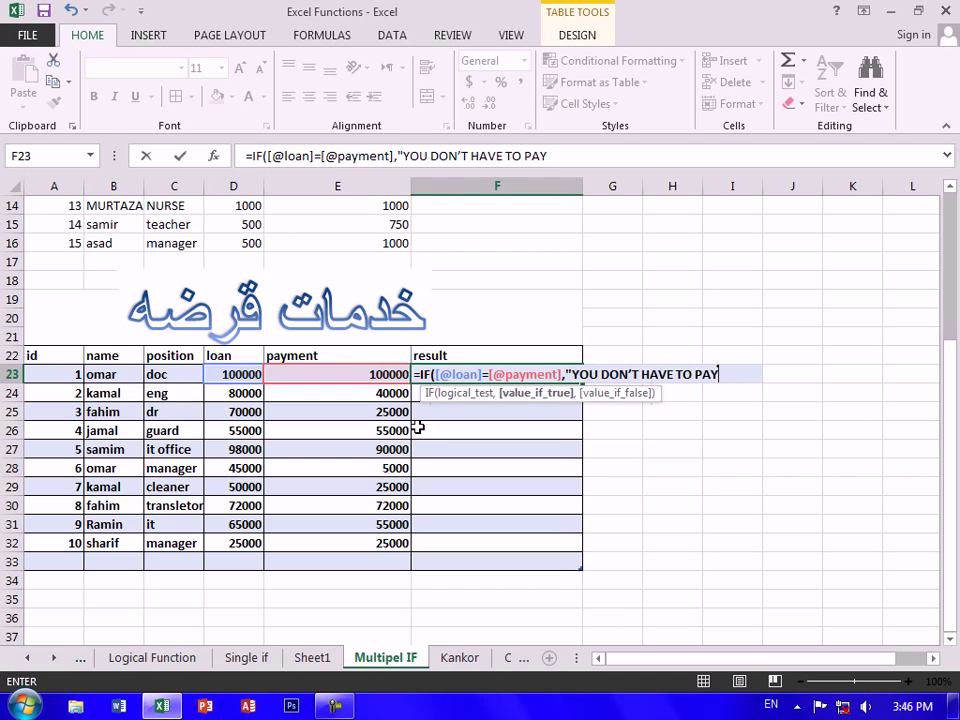
pyautogui.write(',')
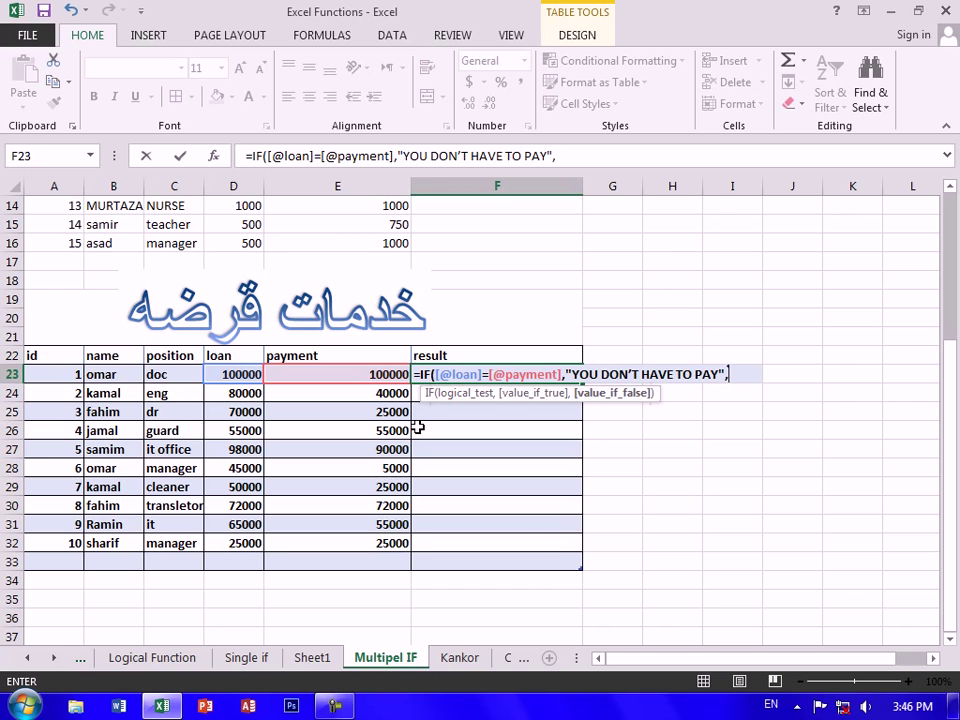
pyautogui.write('CONCATENATE(')
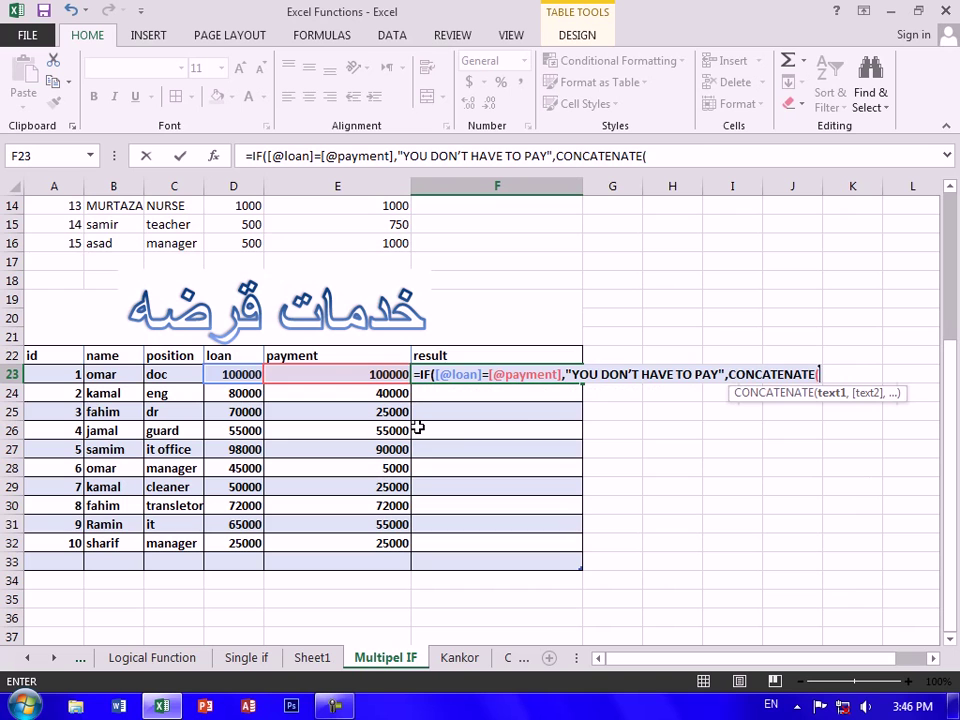
pyautogui.write('"YOU HAVE TO PAY')
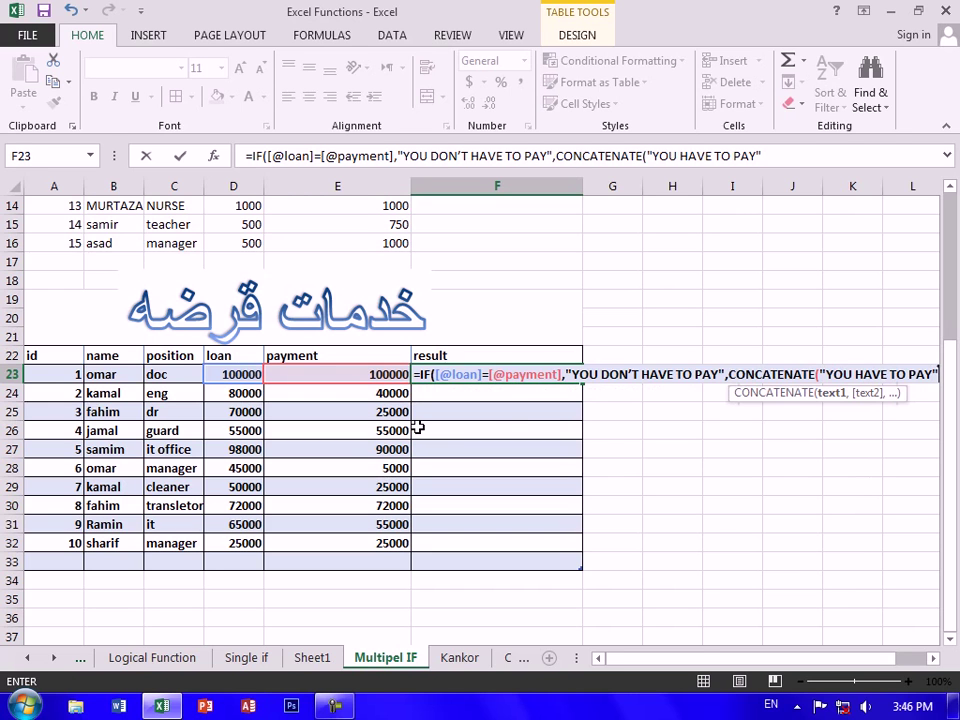
pyautogui.write('",')
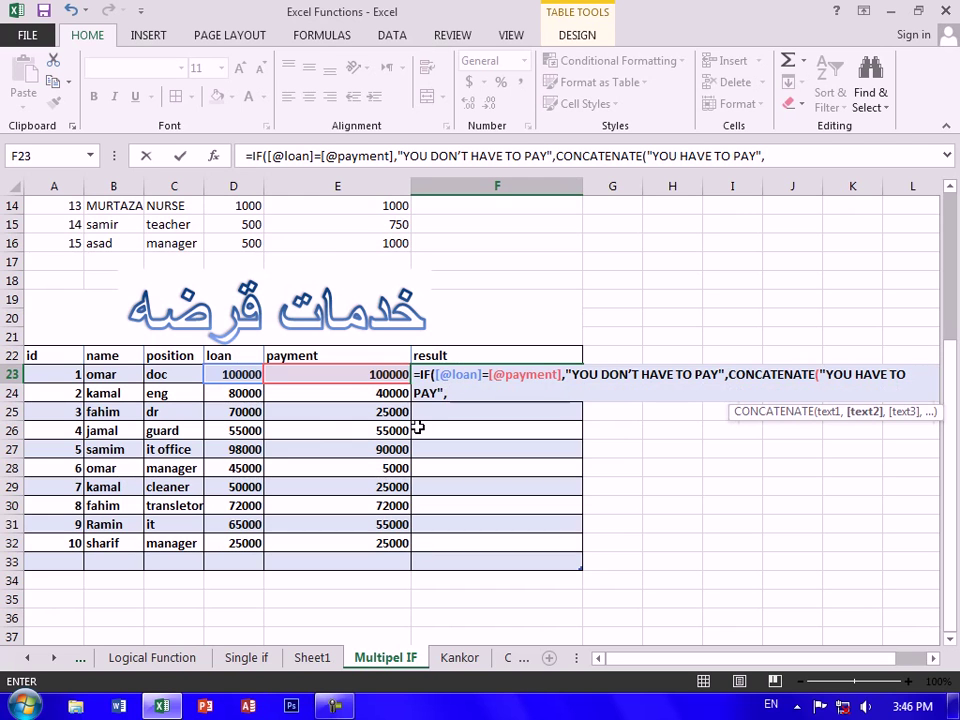
pyautogui.click(215, 374)
pyautogui.write('-')
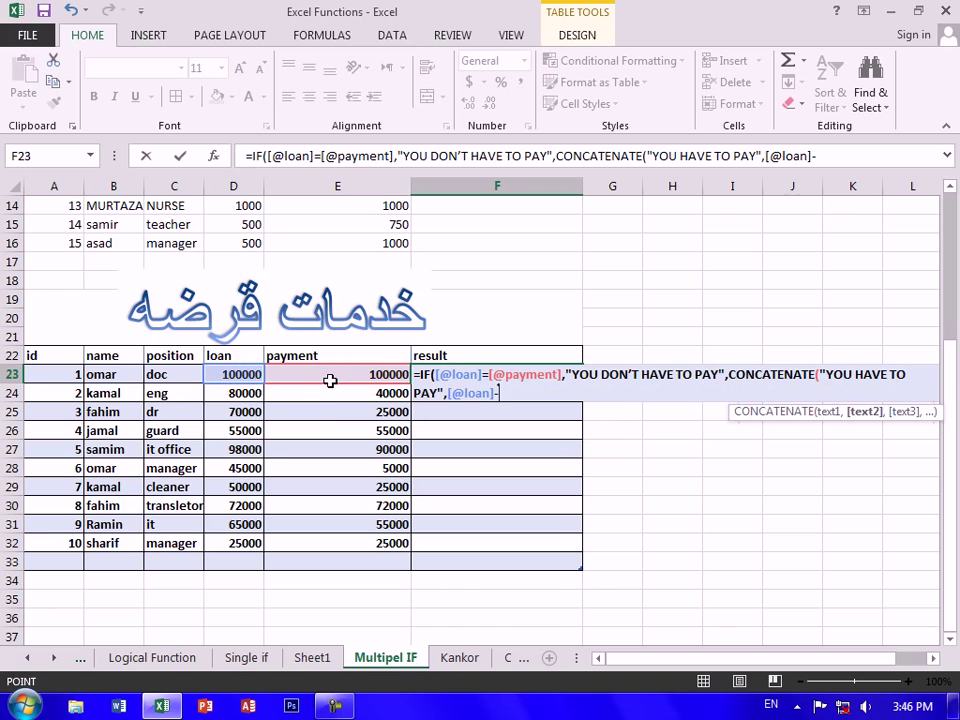
pyautogui.click(330, 380)
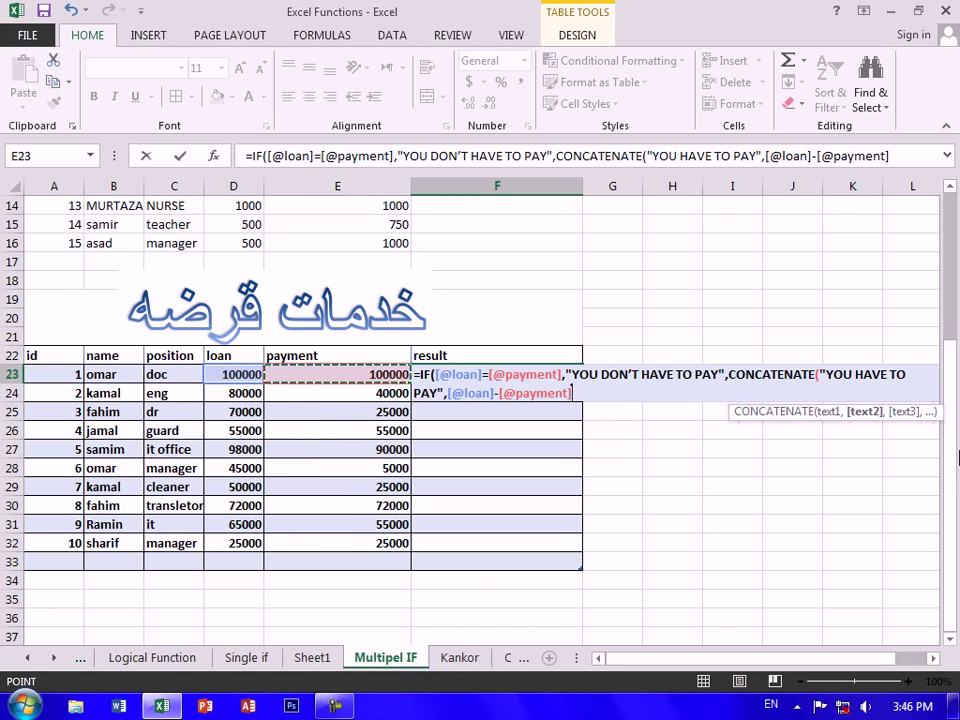
pyautogui.write('," ",')
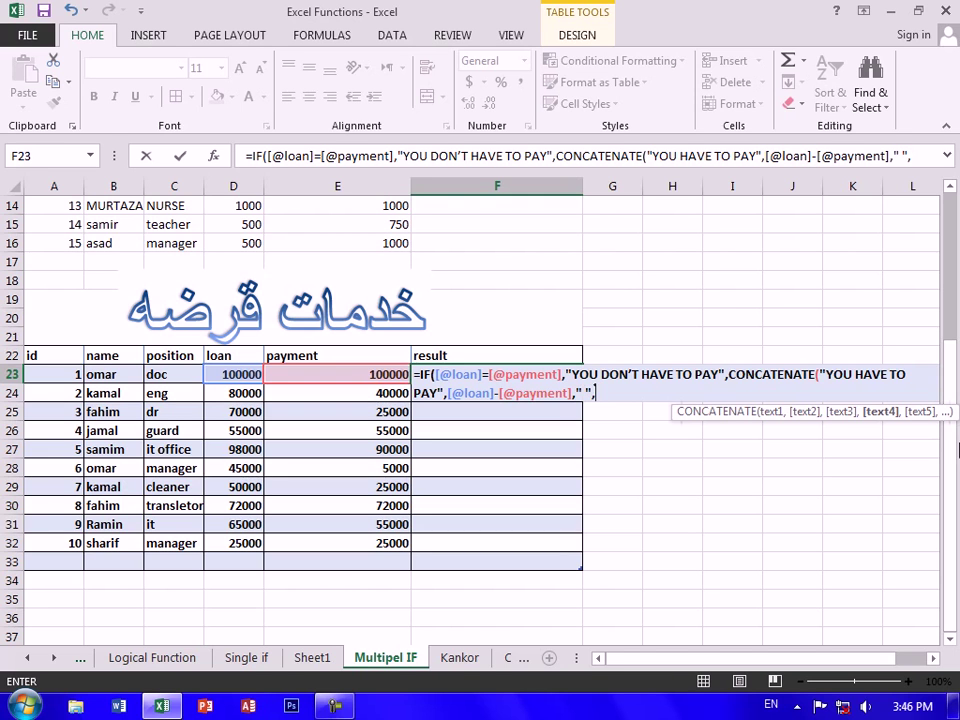
pyautogui.click(446, 393)
pyautogui.write(',')
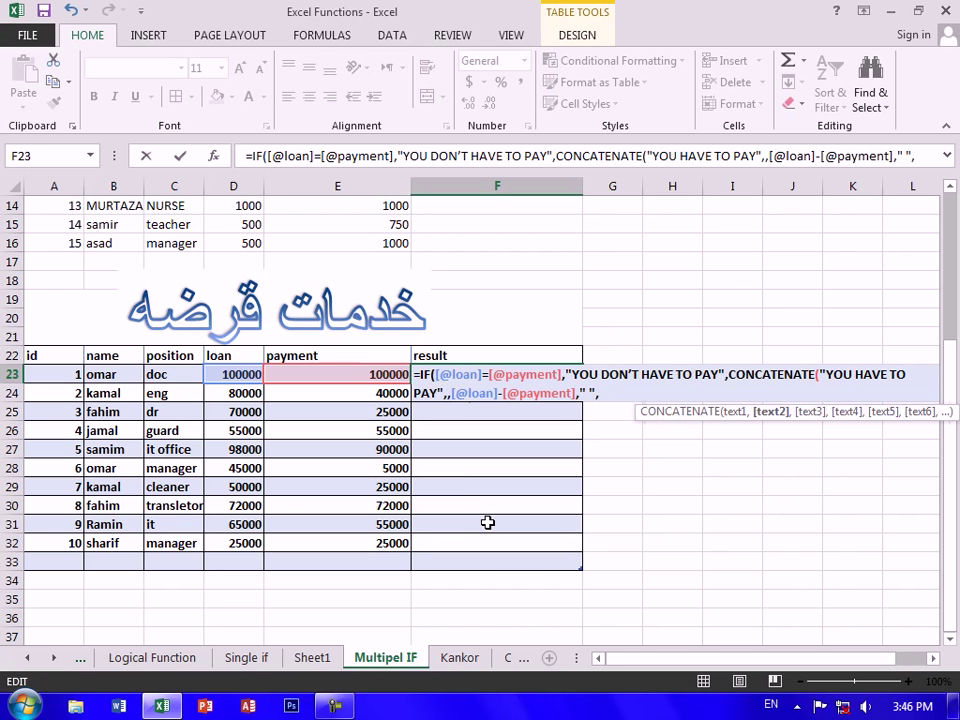
pyautogui.write('" "')
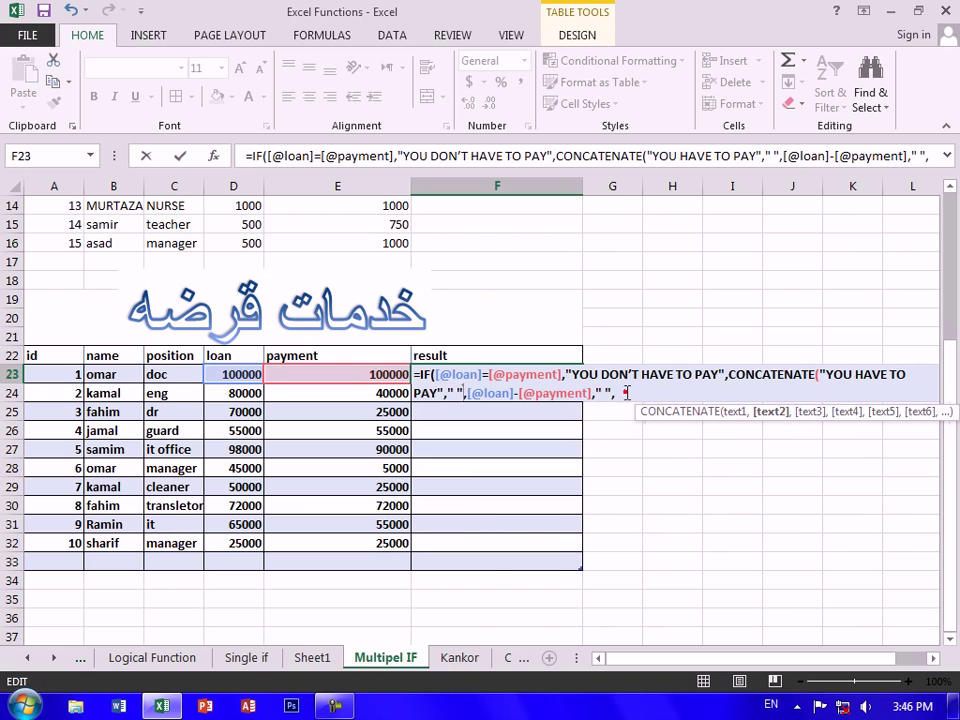
pyautogui.click(626, 390)
pyautogui.write('"MO')
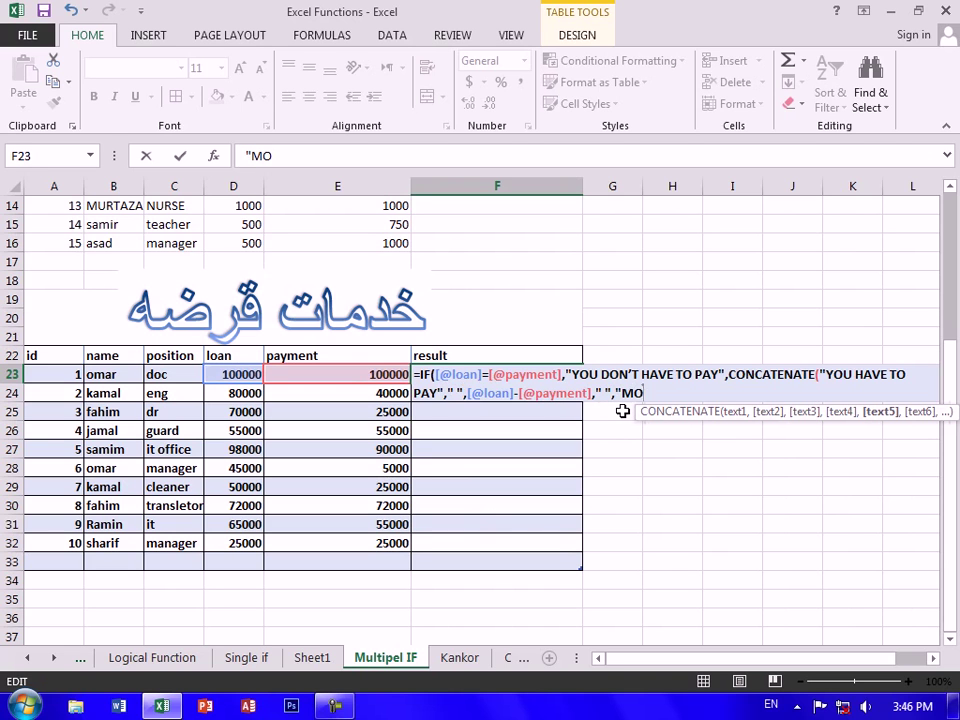
pyautogui.write('RE"))')
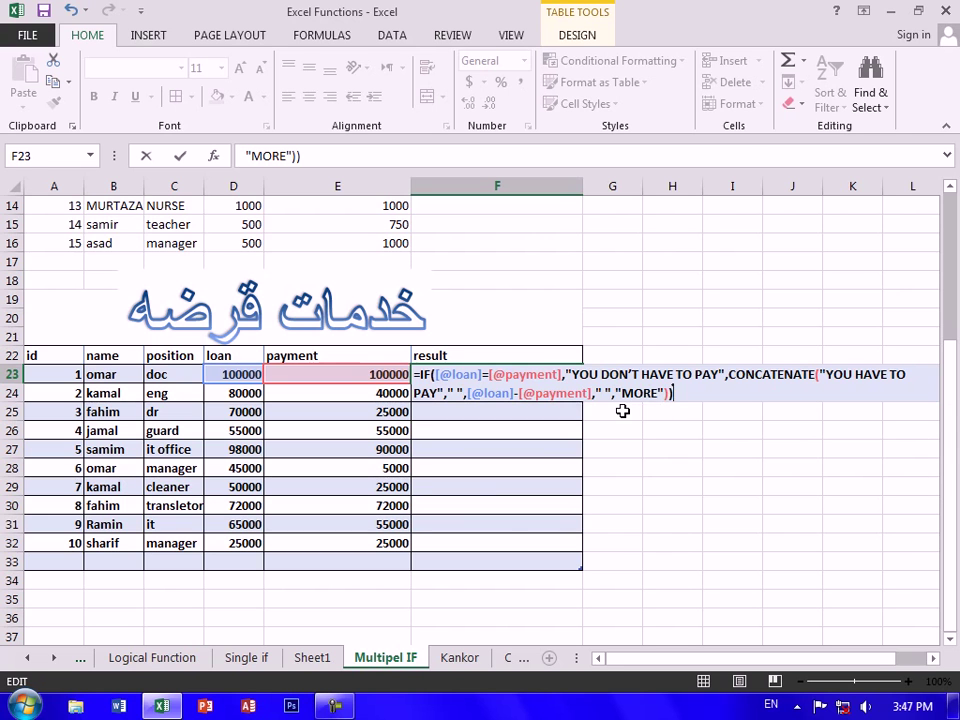
pyautogui.press('Return')
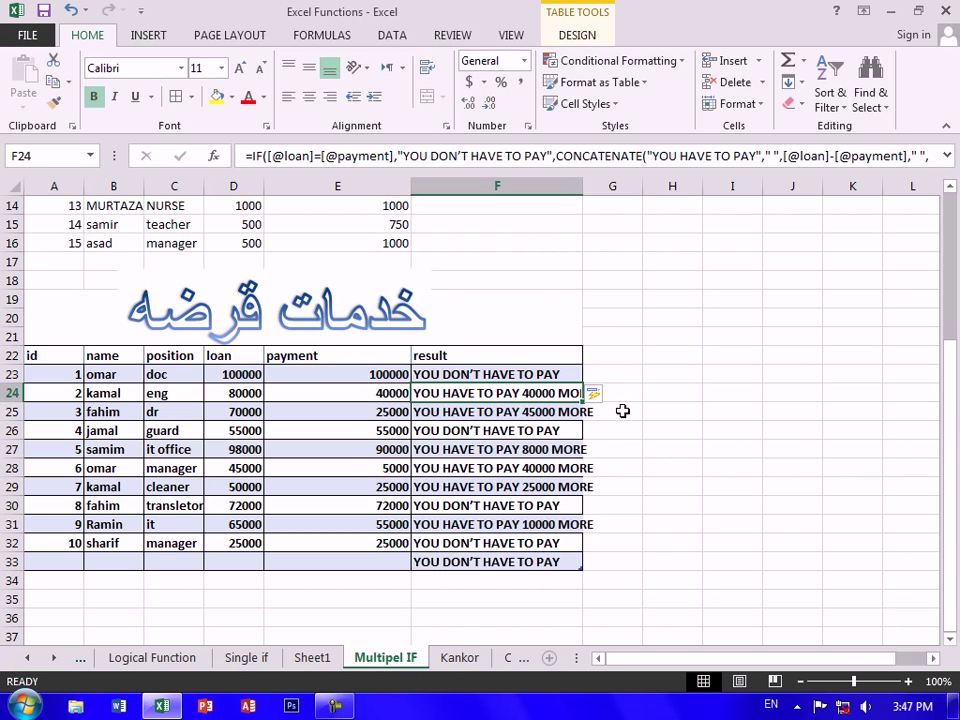
# Widen column F to fit the messages and check results against the loan and payment values
pyautogui.click(535, 411)
pyautogui.moveTo(583, 186); pyautogui.dragTo(601, 186)
pyautogui.click(488, 505)
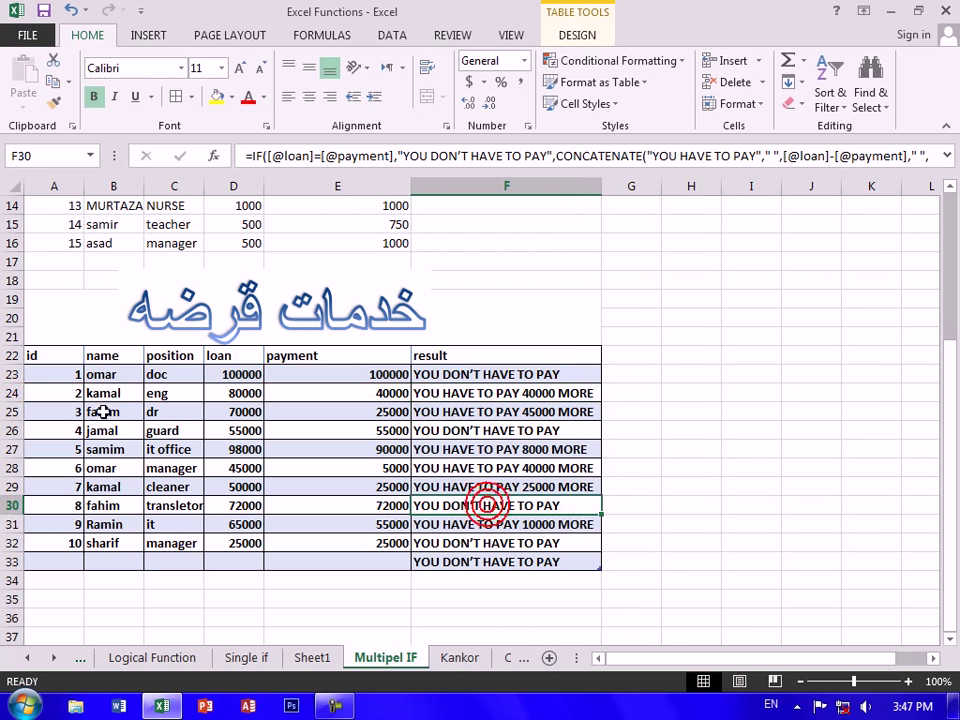
pyautogui.click(228, 374)
pyautogui.click(335, 374)
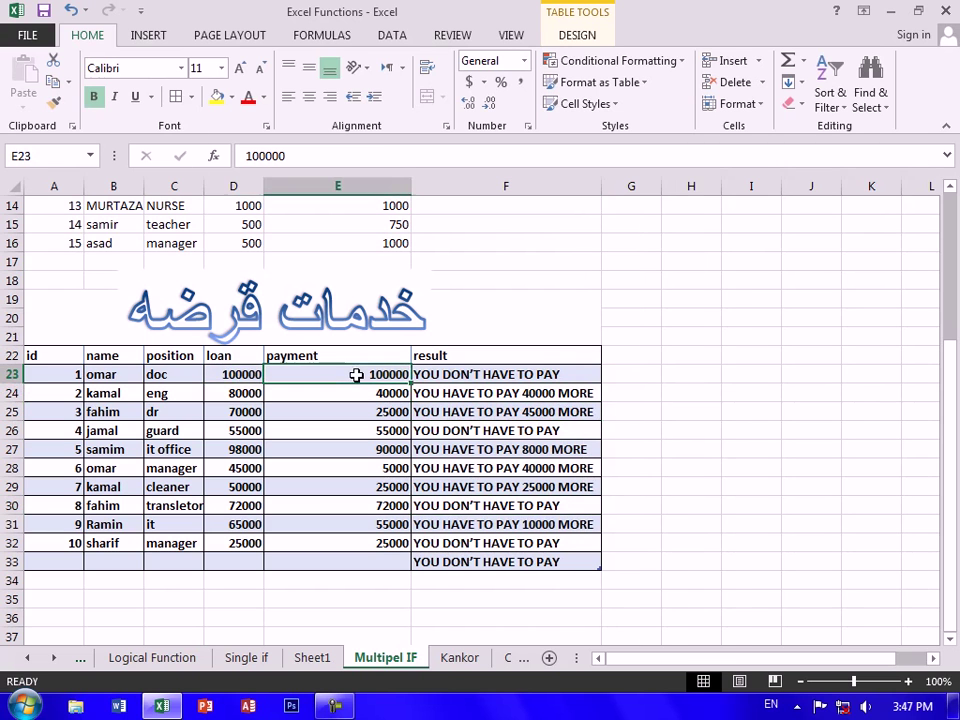
pyautogui.click(440, 376)
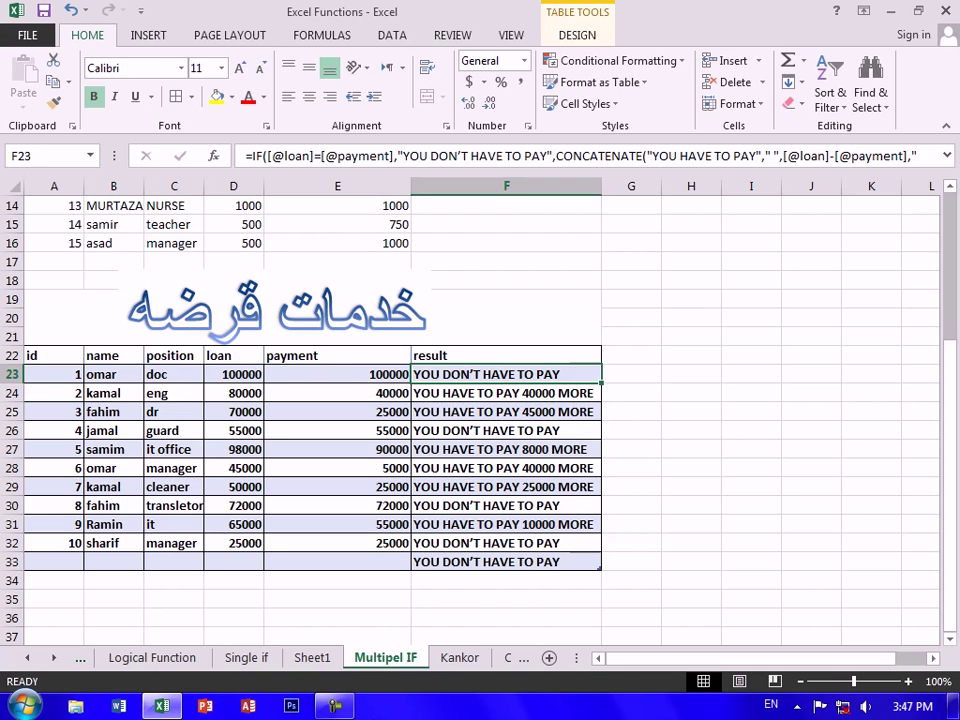
# Add borrower 11, a TEACHER, with loan 35000 and payment 33500
pyautogui.click(75, 559)
pyautogui.write('11')
pyautogui.press('Tab')
pyautogui.write('EH')
pyautogui.press('BackSpace')
pyautogui.write('LHAM')
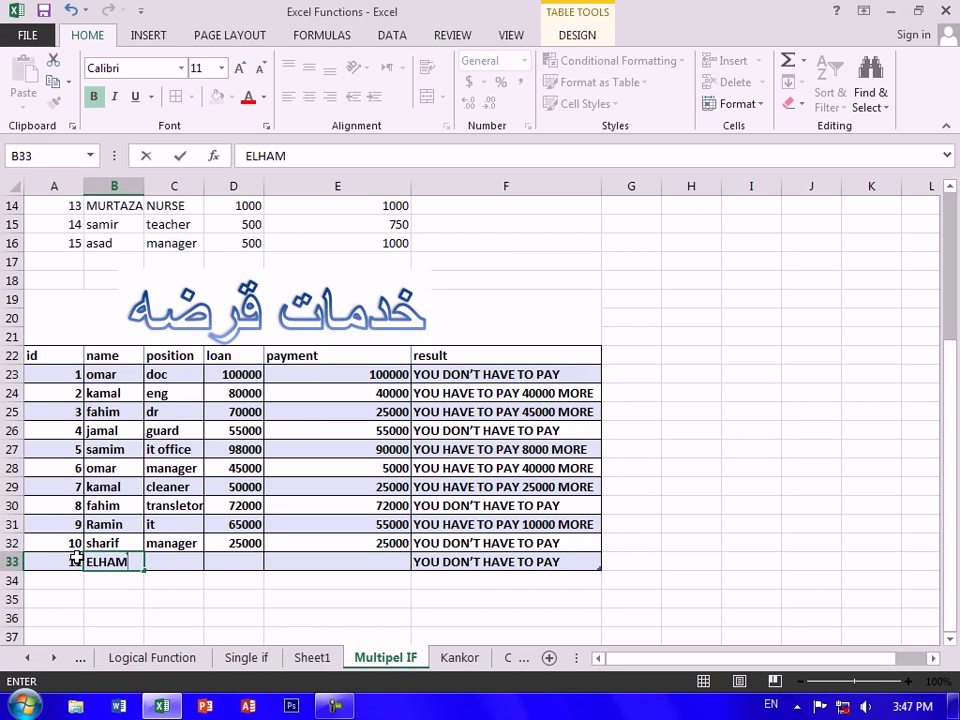
pyautogui.press('Tab')
pyautogui.write('TY')
pyautogui.press('BackSpace')
pyautogui.write('EACHER')
pyautogui.press('Tab')
pyautogui.write('35')
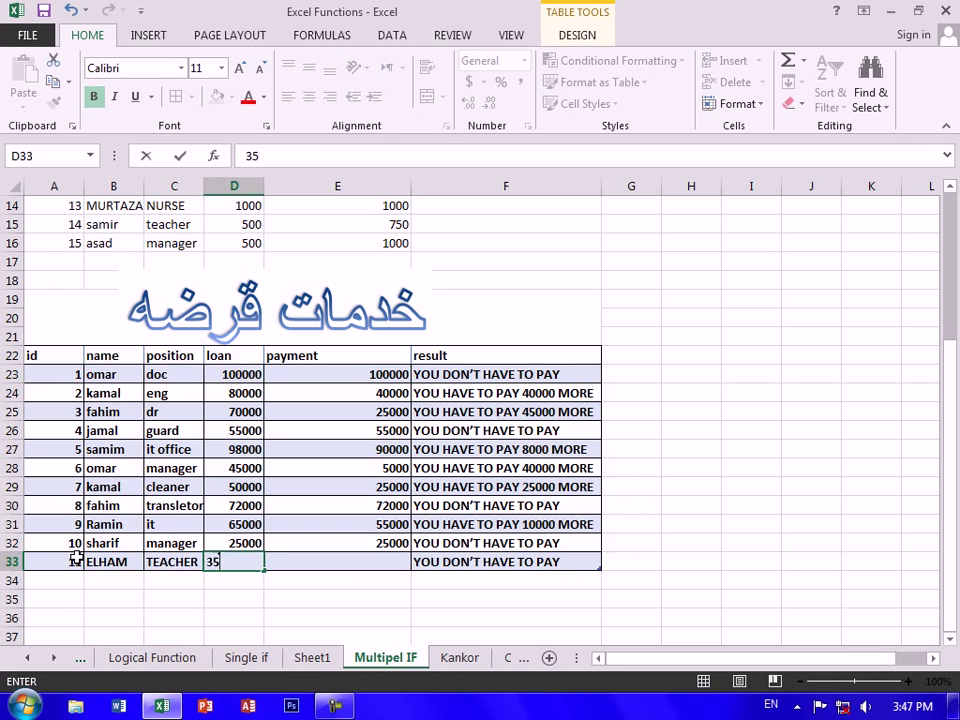
pyautogui.write('000')
pyautogui.press('Tab')
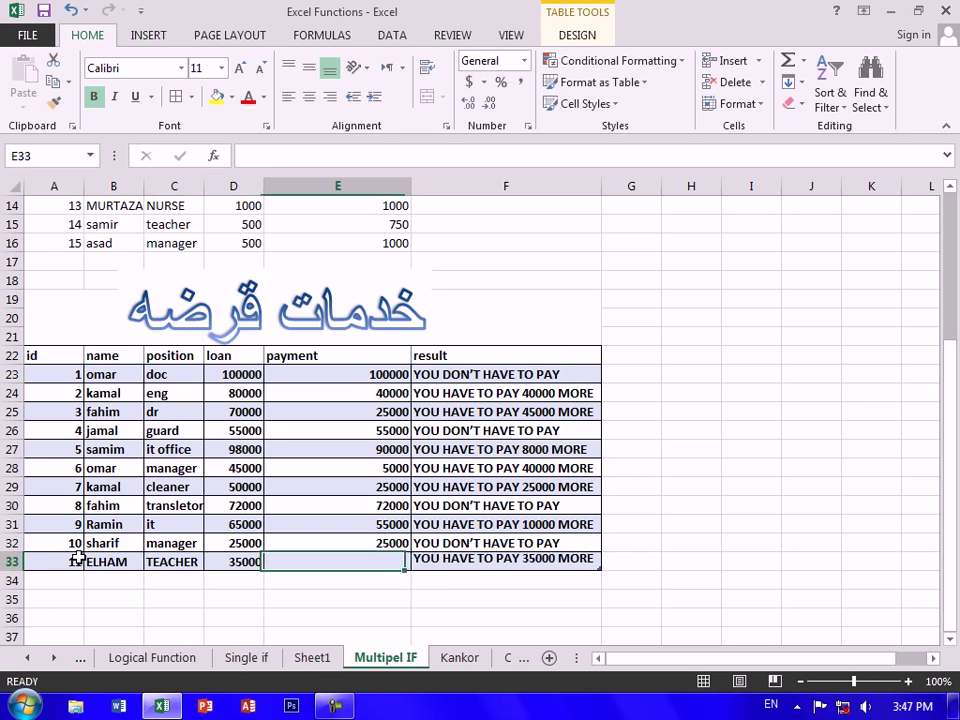
pyautogui.write('33500')
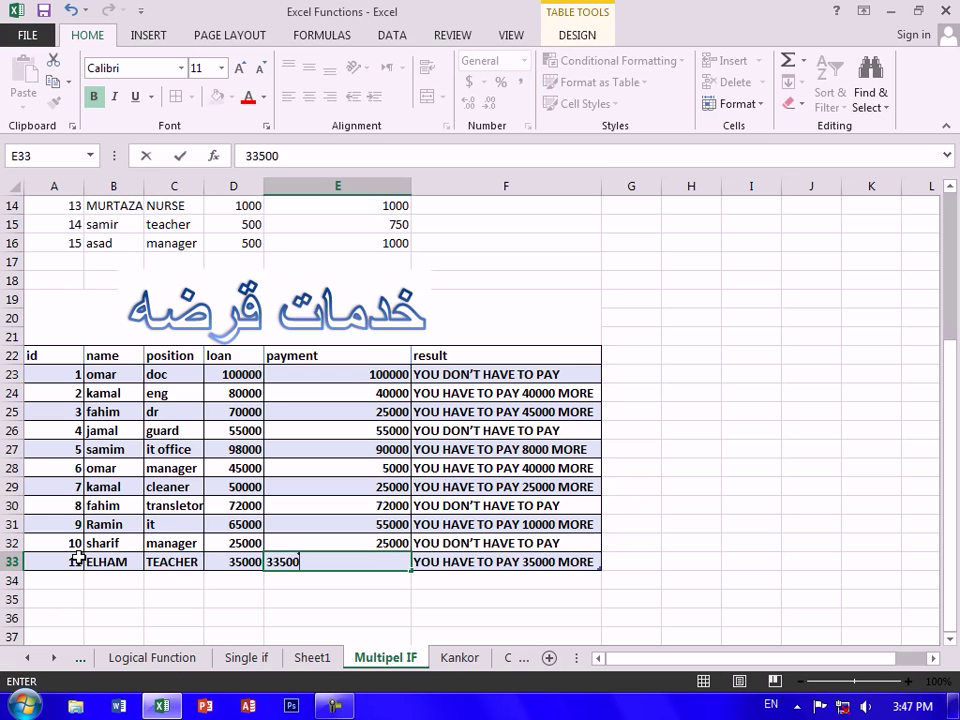
pyautogui.press('Return')
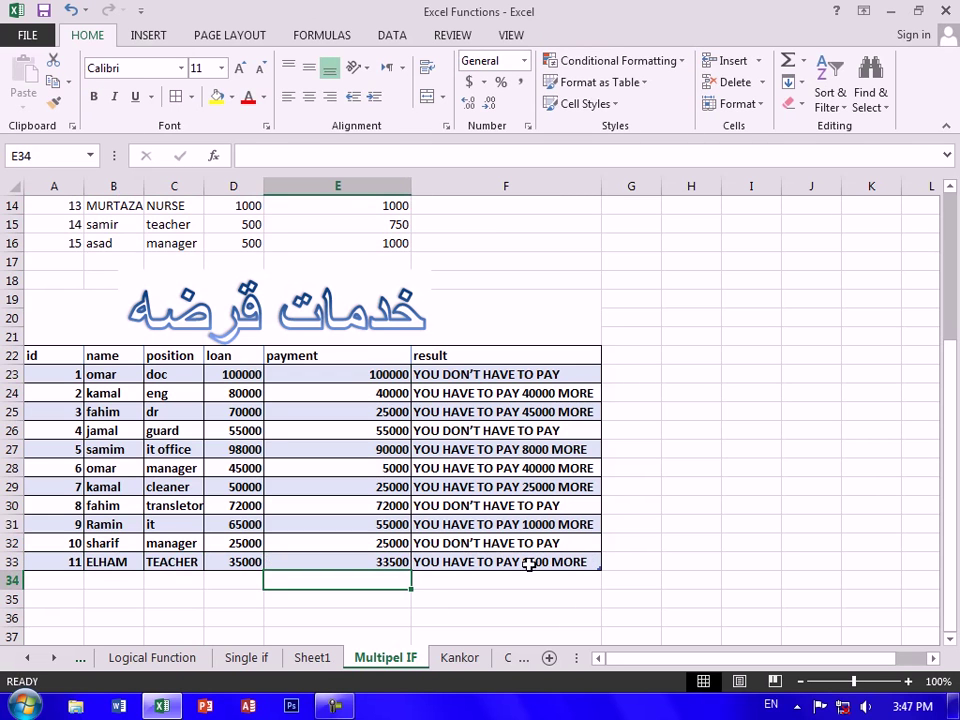
# Add borrower 12 with the borrower's name, position IT, loan 45000 and payment 45000
pyautogui.click(64, 576)
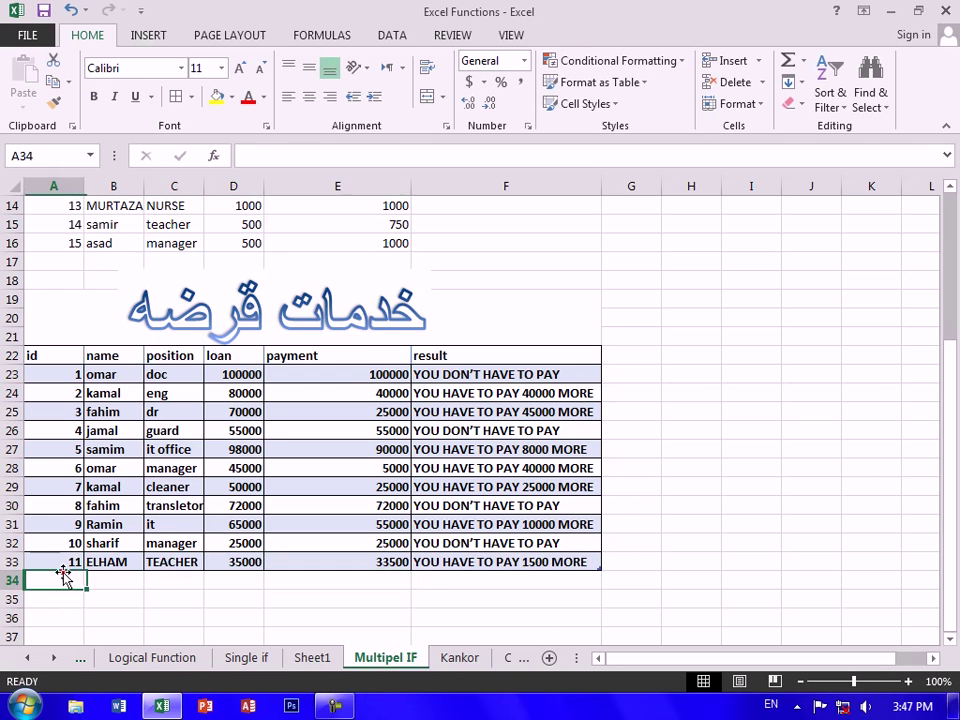
pyautogui.write('12')
pyautogui.press('Return')
pyautogui.press('Right')
pyautogui.press('Up')
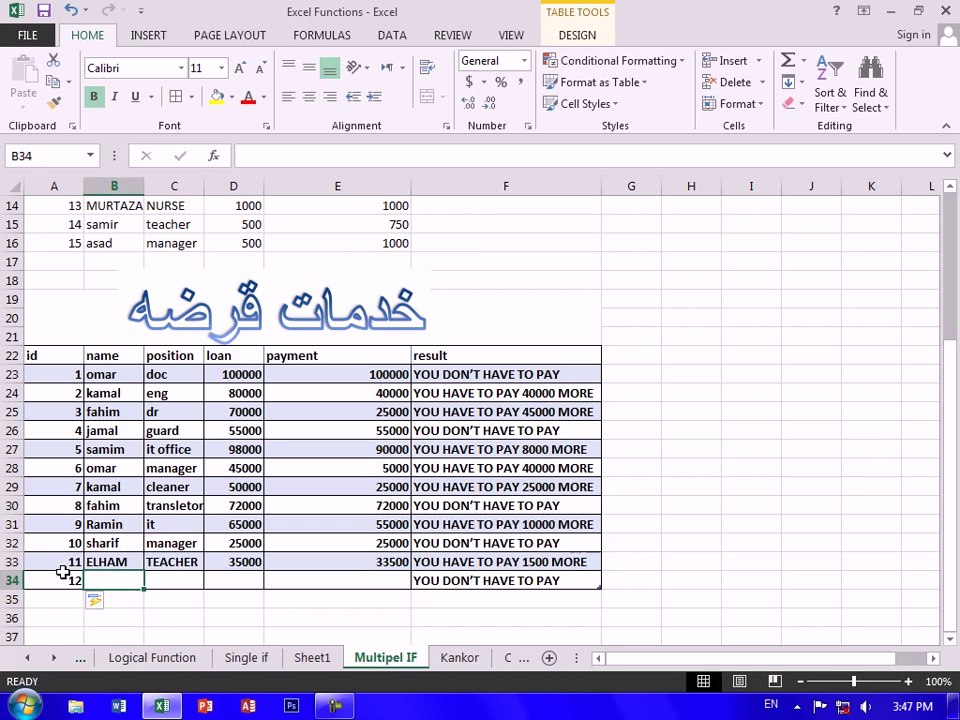
pyautogui.write('MOJTBAH')
pyautogui.press('Tab')
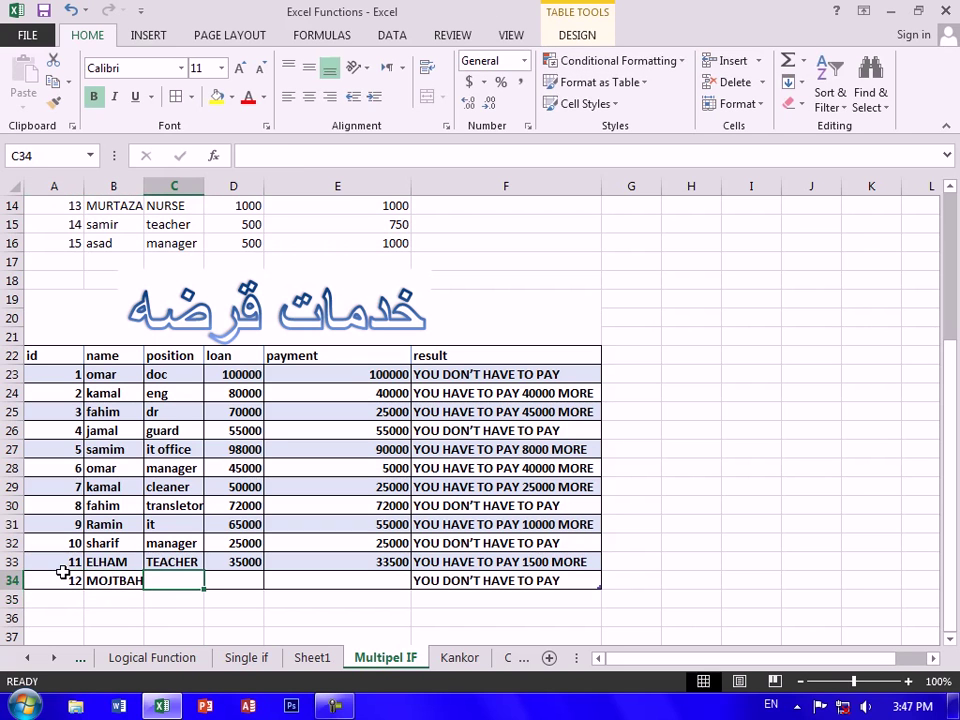
pyautogui.write('IT')
pyautogui.press('Tab')
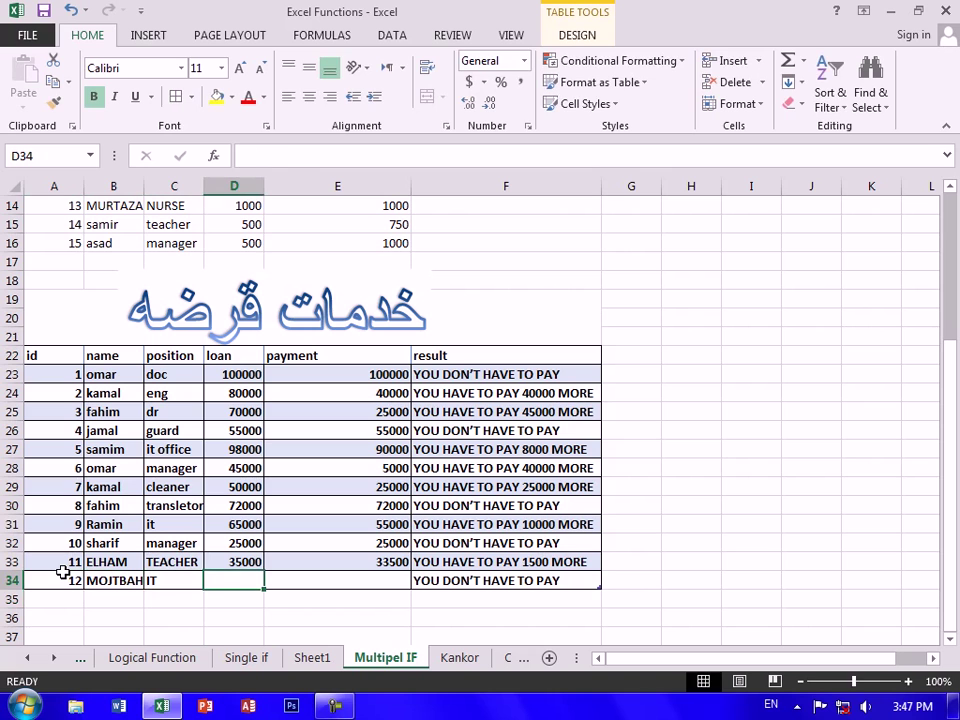
pyautogui.write('4500')
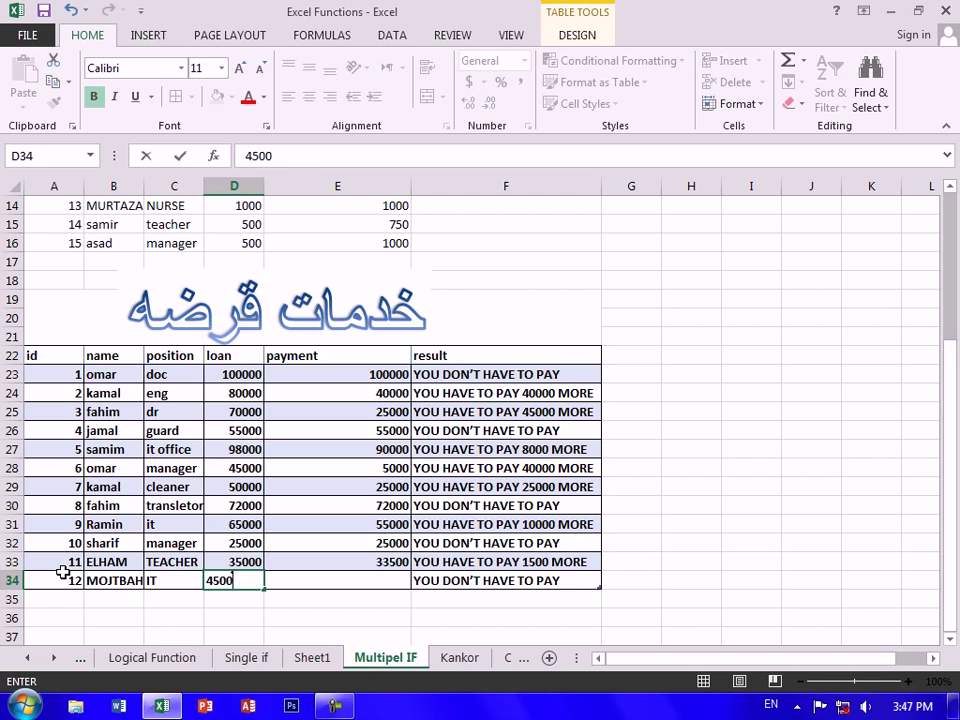
pyautogui.write('0')
pyautogui.press('Tab')
pyautogui.write('45000')
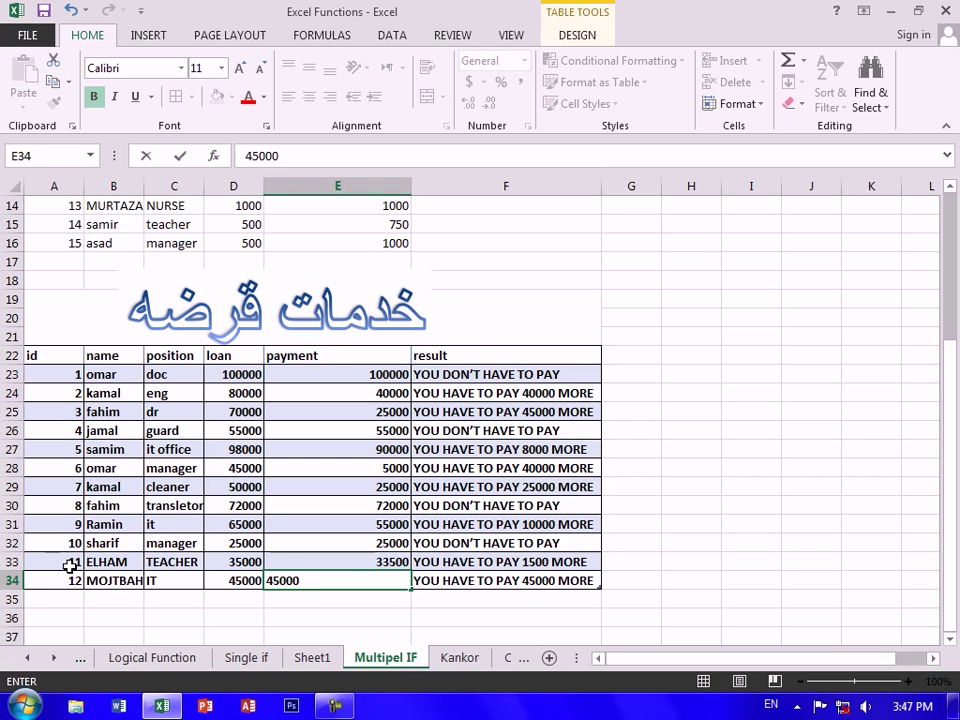
pyautogui.press('Return')
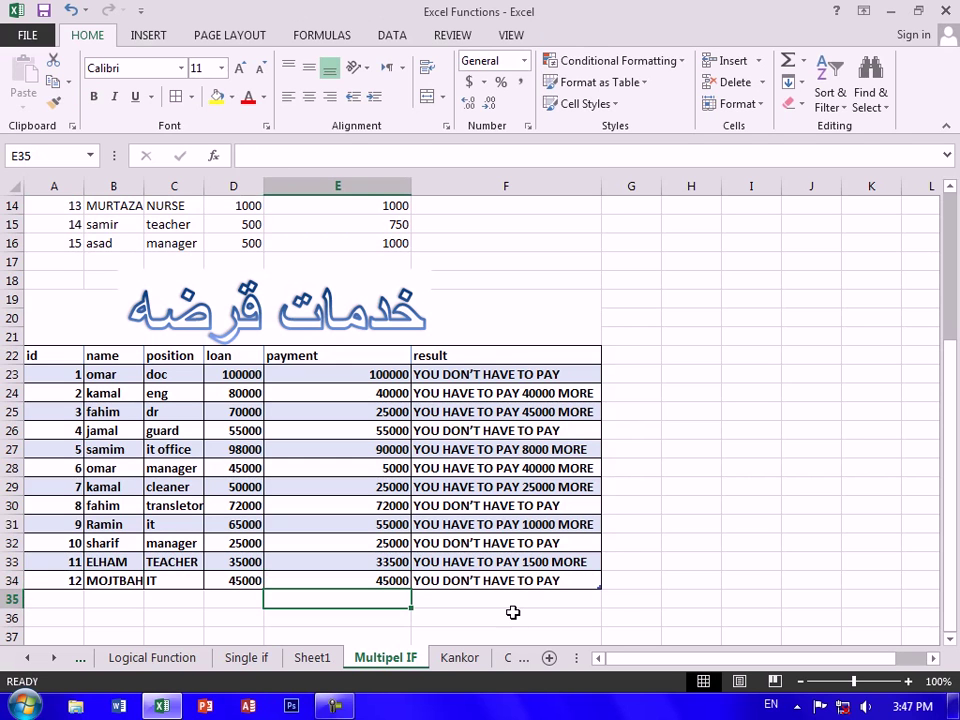
# Review the IF and IF/CONCATENATE formulas in F23 and F24 without changing them
pyautogui.click(553, 374)
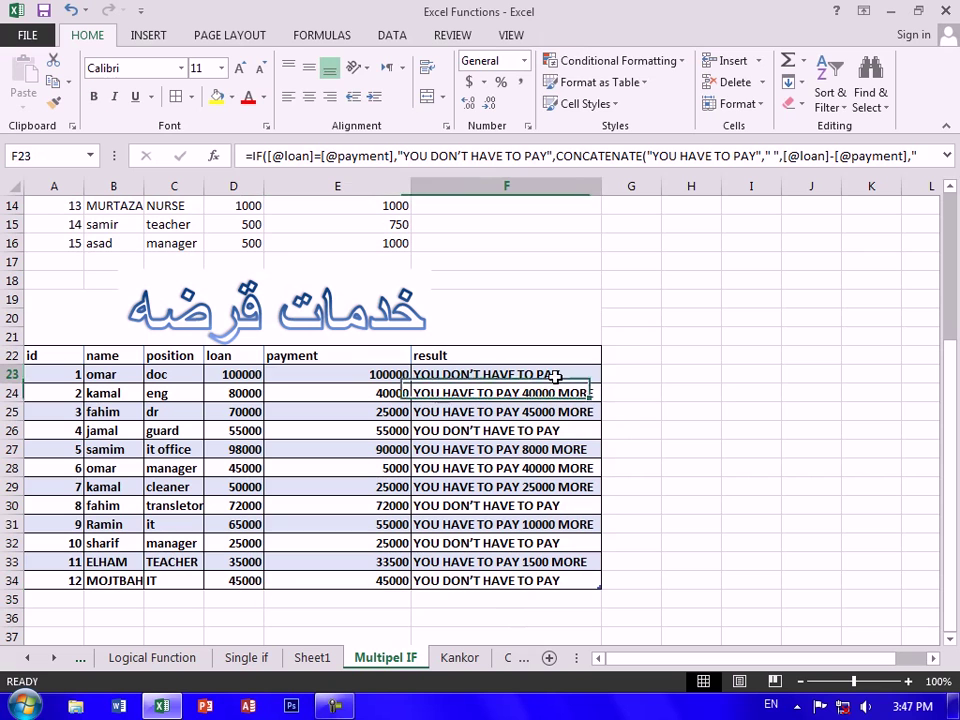
pyautogui.doubleClick(553, 374)
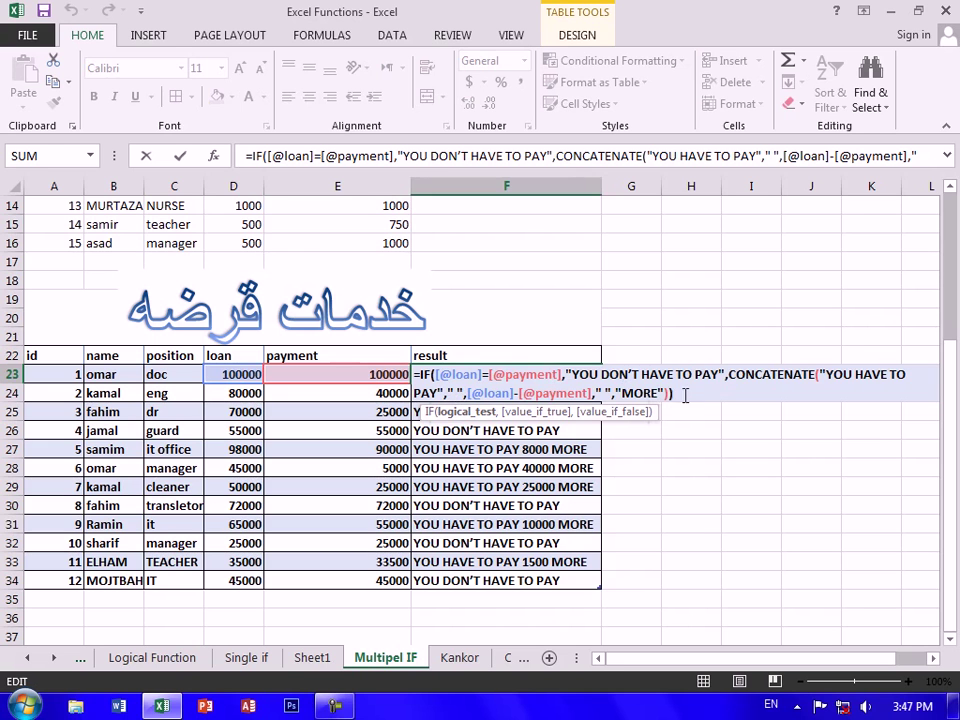
pyautogui.press('Return')
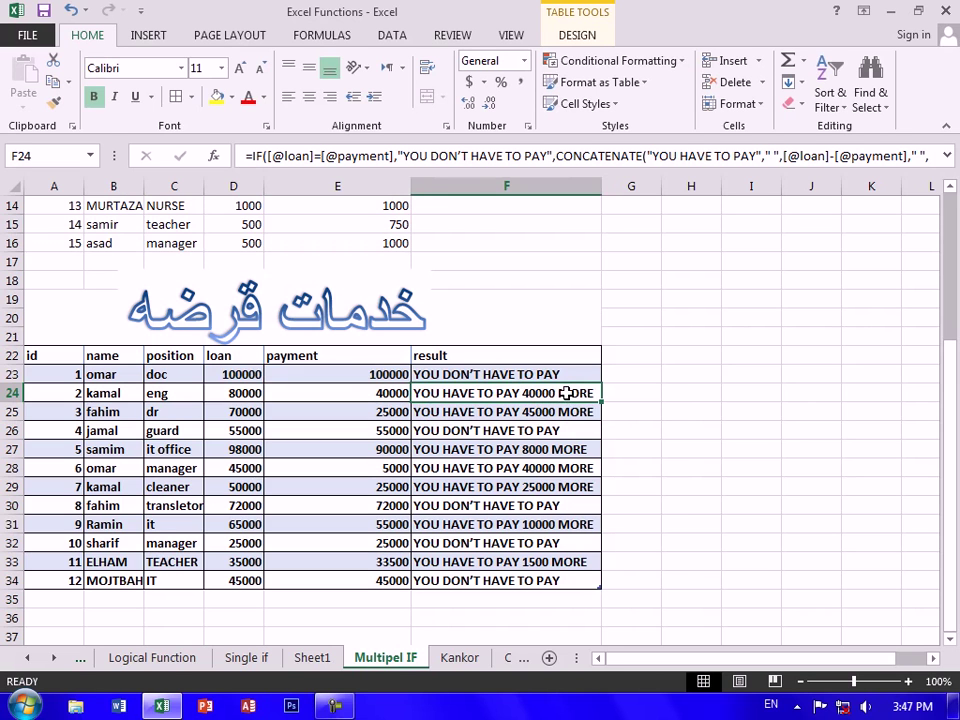
pyautogui.doubleClick(563, 393)
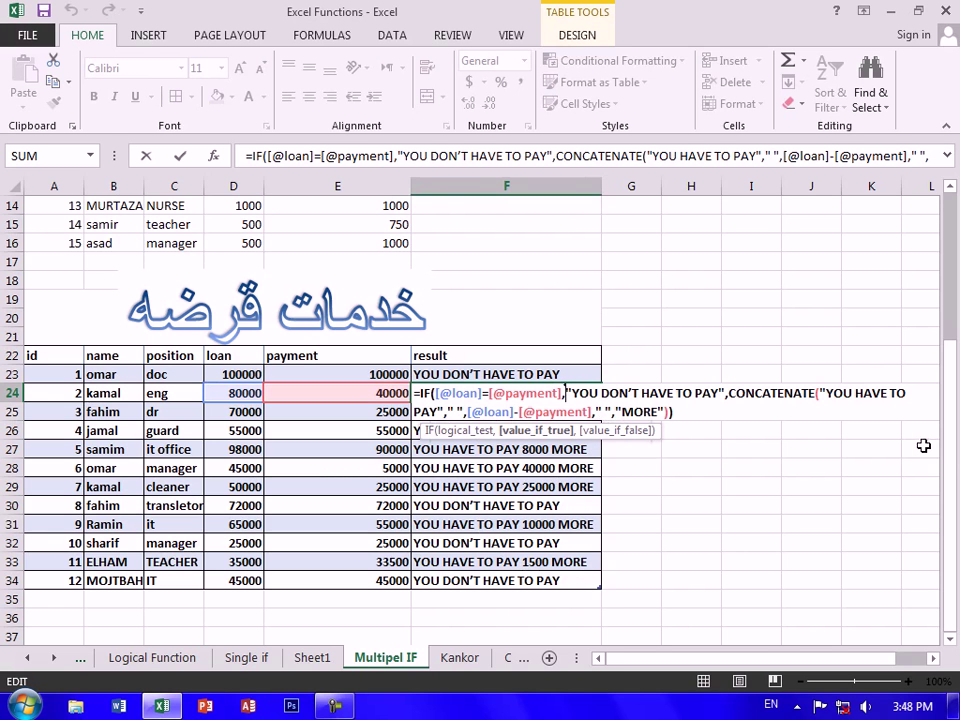
pyautogui.click(690, 416)
pyautogui.press('Return')
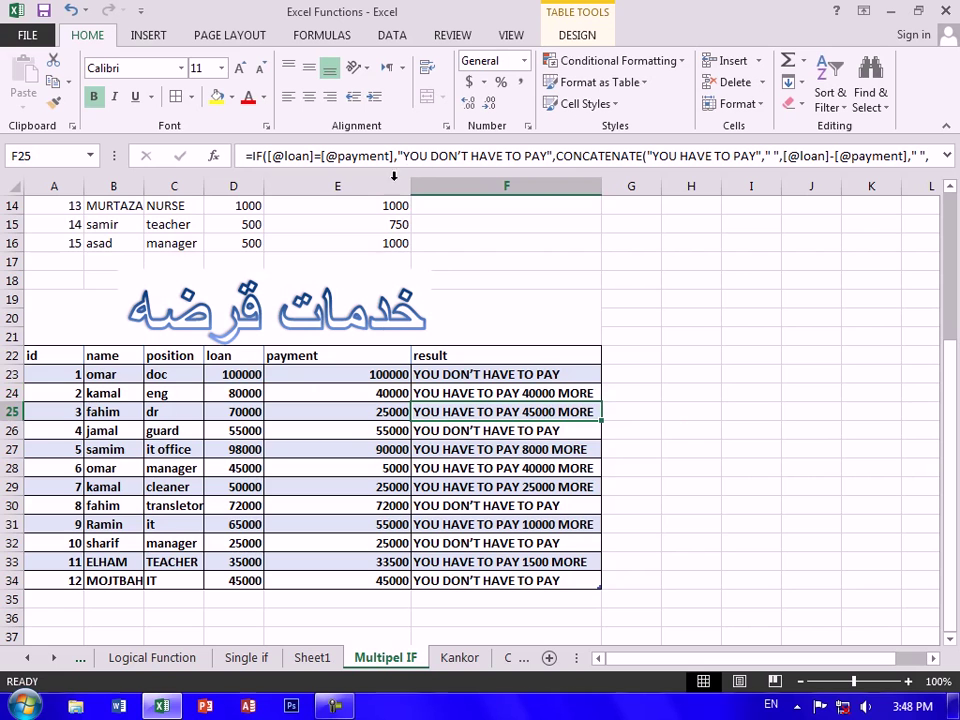
pyautogui.click(464, 431)
pyautogui.scroll(4, 430, 340)
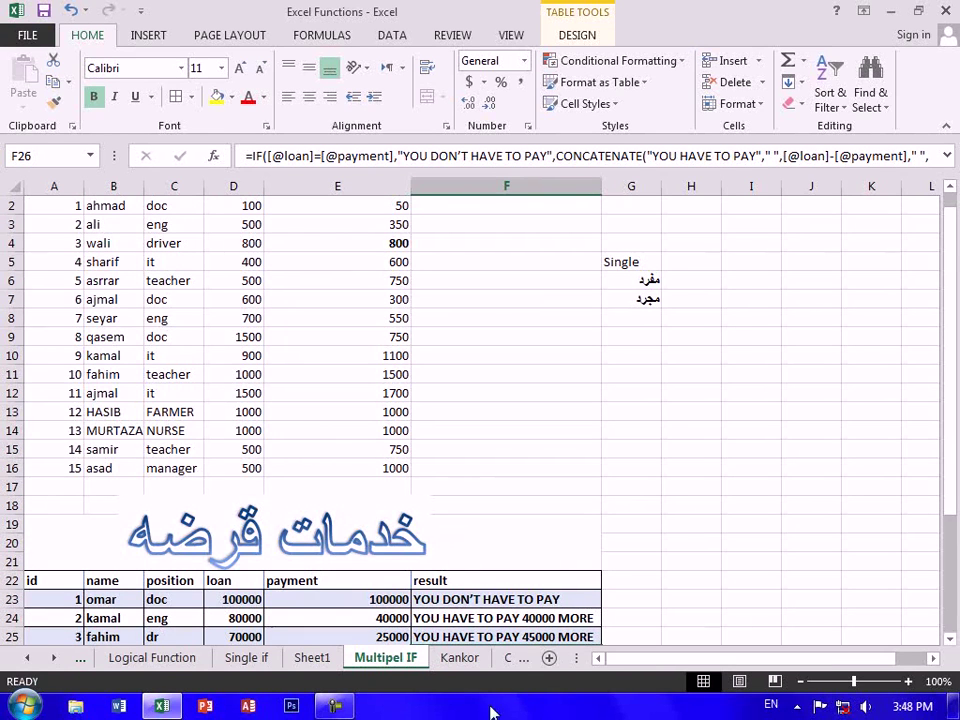
# On the Kankor sheet, select Faculty cells F2:F19 and delete their formulas
pyautogui.click(459, 658)
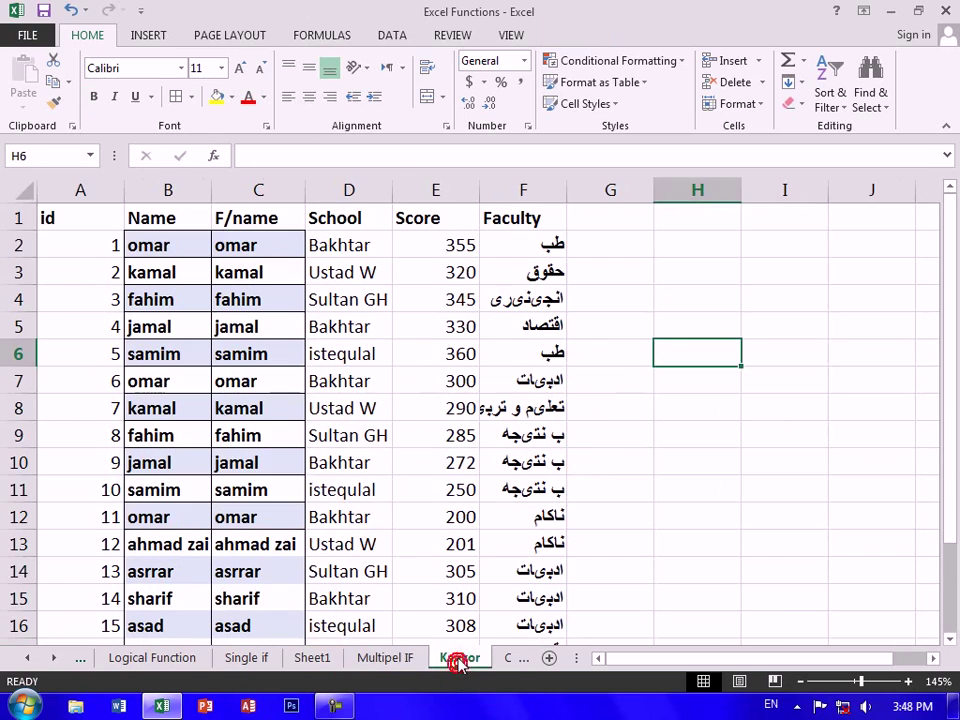
pyautogui.moveTo(95, 217); pyautogui.dragTo(544, 614)
pyautogui.scroll(1, 789, 364)
pyautogui.click(842, 371)
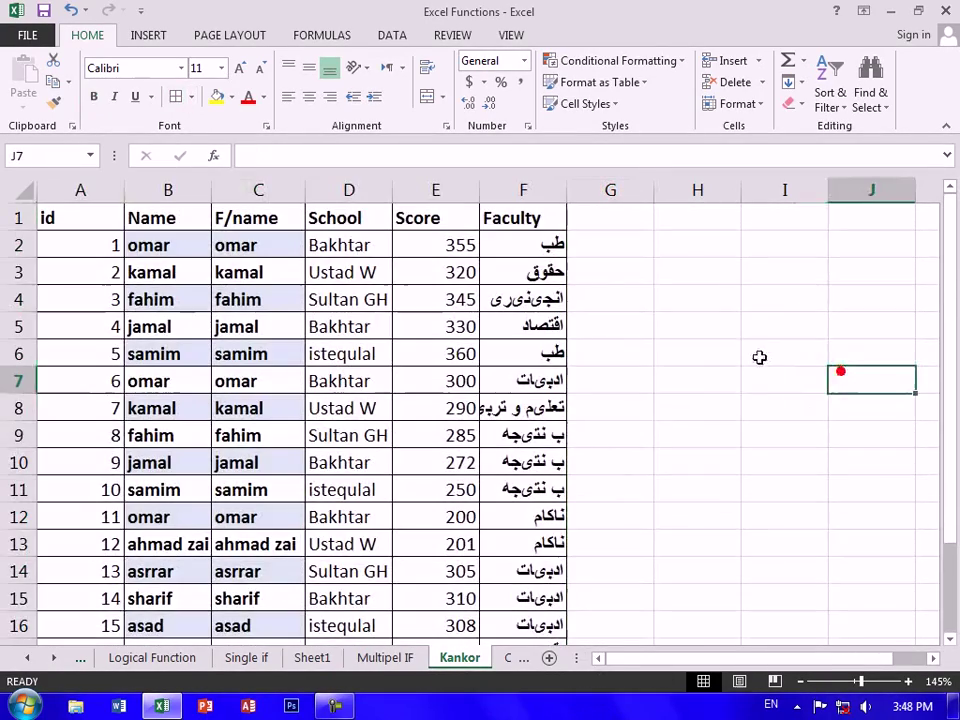
pyautogui.scroll(-2, 580, 359)
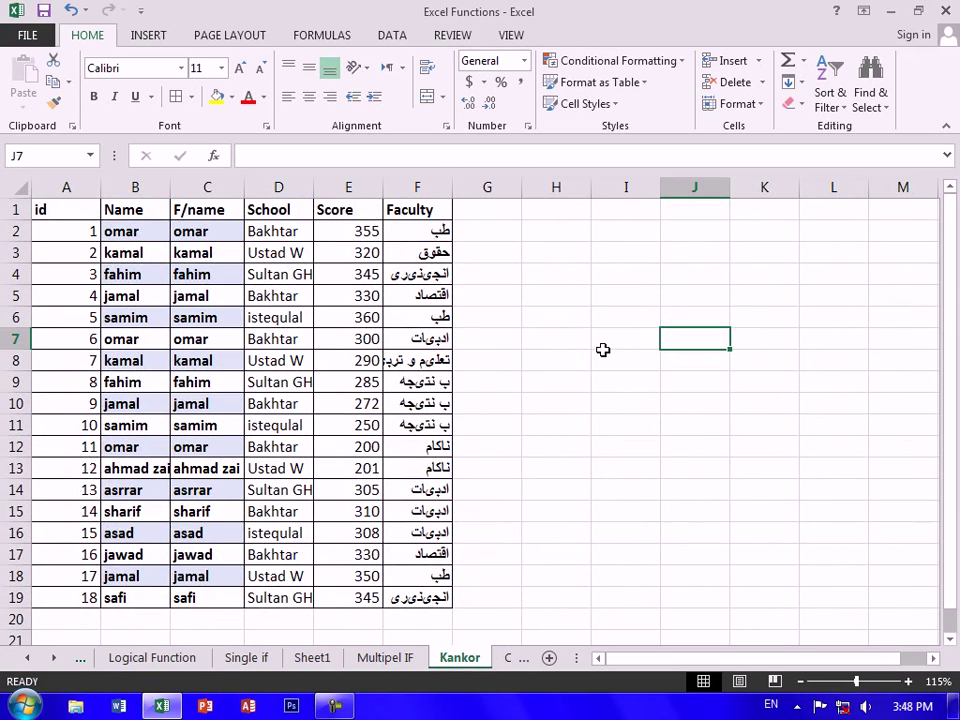
pyautogui.click(675, 60)
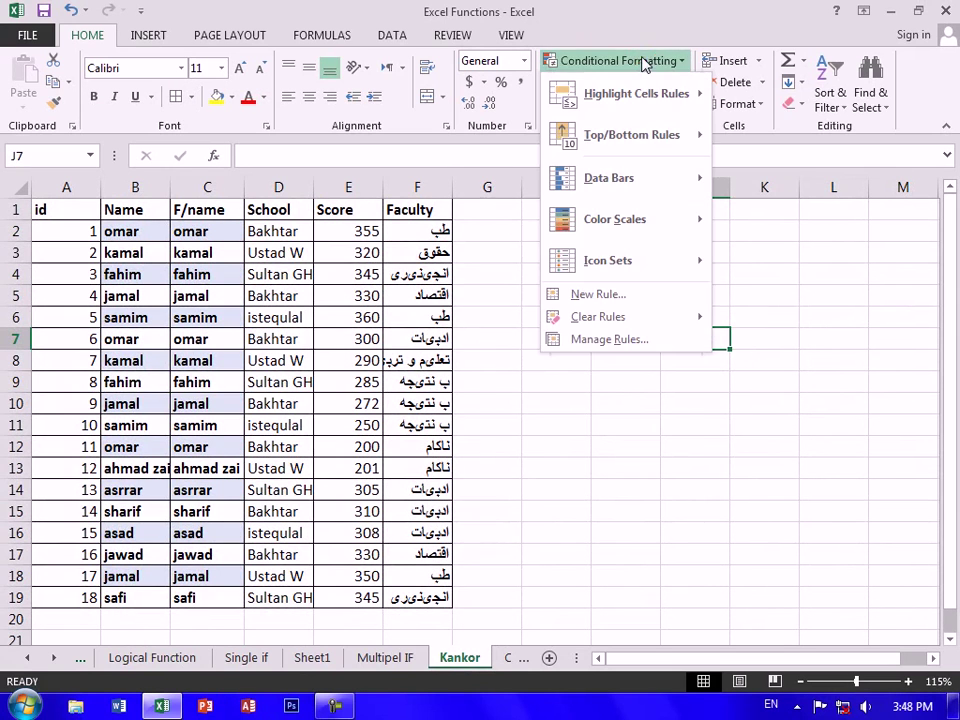
pyautogui.click(423, 246)
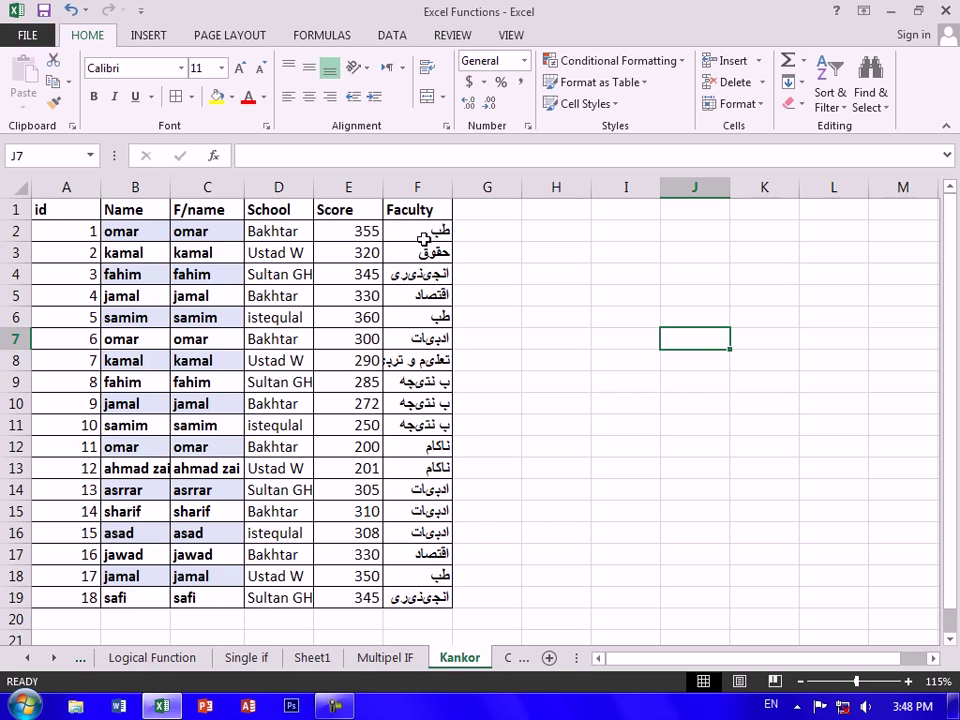
pyautogui.moveTo(424, 237); pyautogui.dragTo(418, 594)
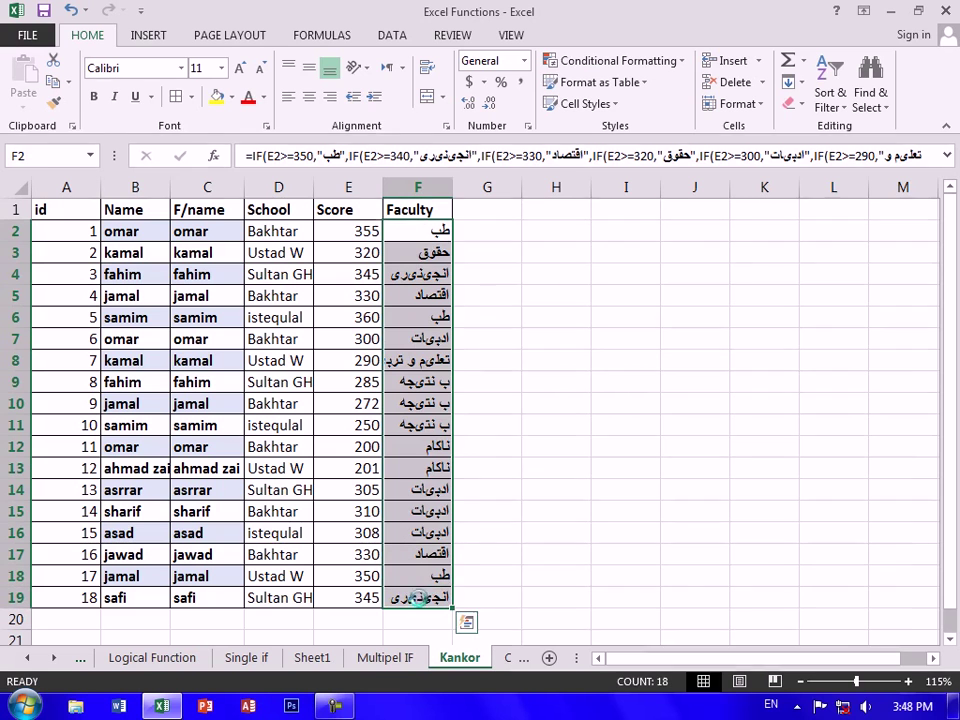
pyautogui.press('Delete')
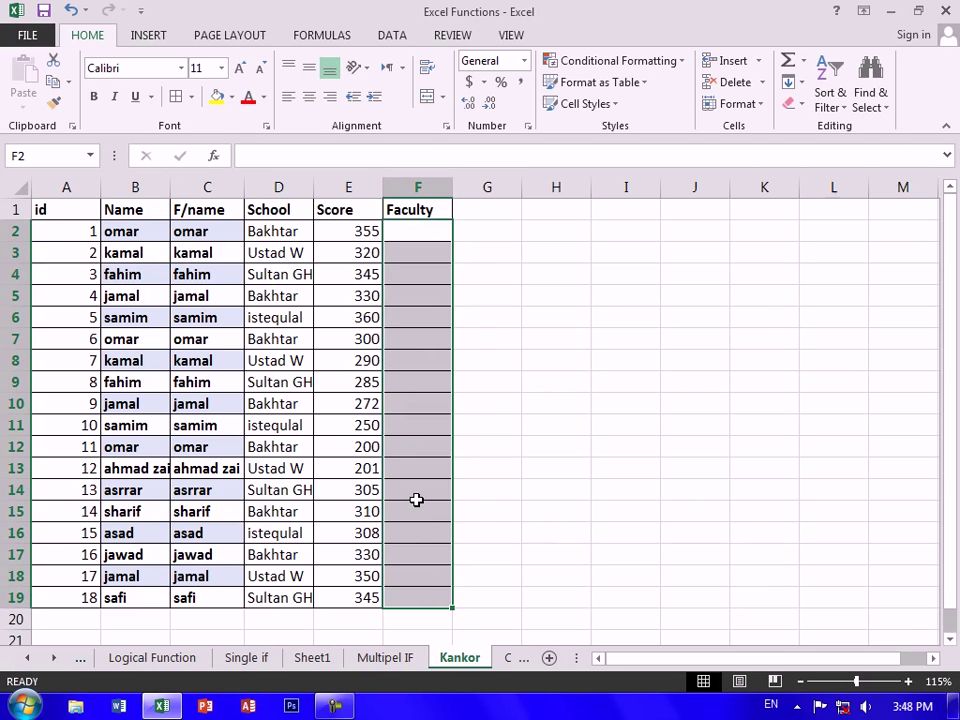
# In F2, enter =IF(E2>=355,"طب", using Persian input for the faculty name
pyautogui.moveTo(429, 236); pyautogui.dragTo(418, 383)
pyautogui.click(426, 232)
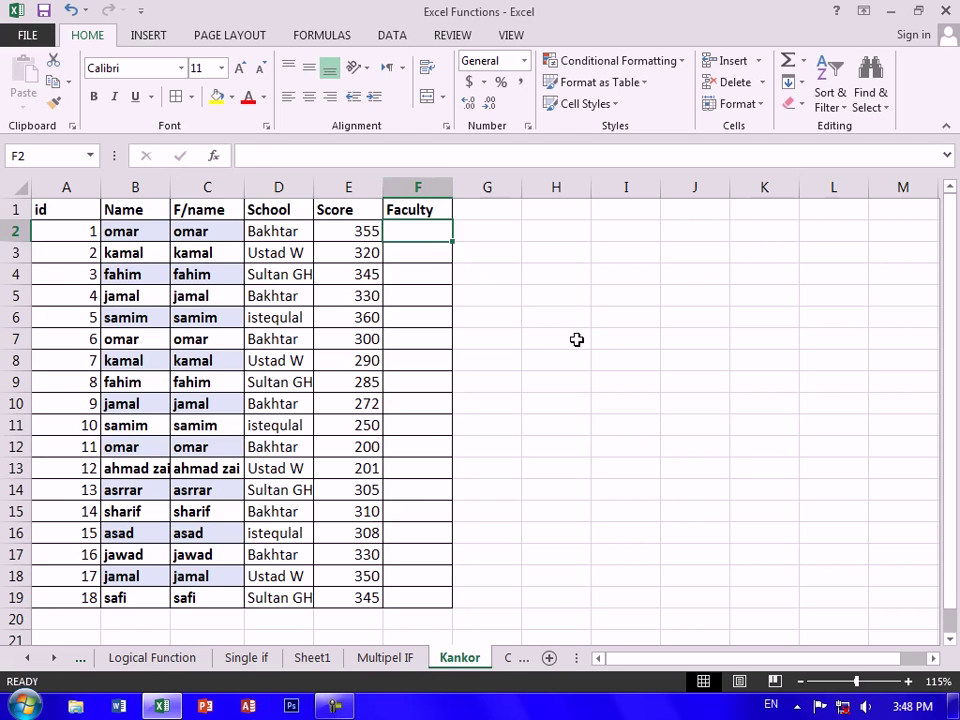
pyautogui.write('=I')
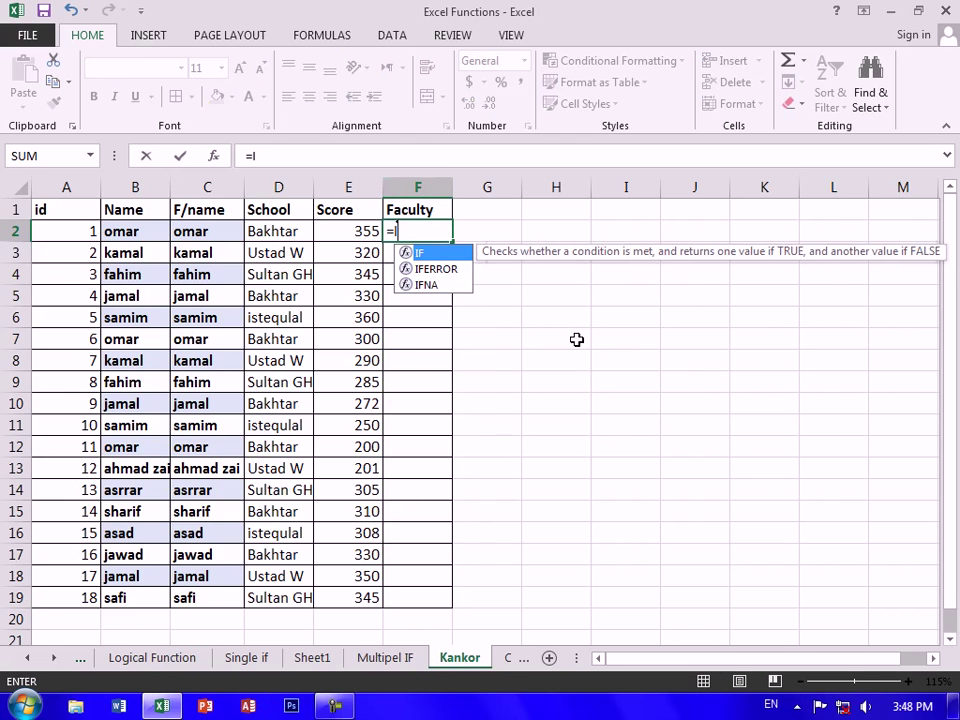
pyautogui.write('F(')
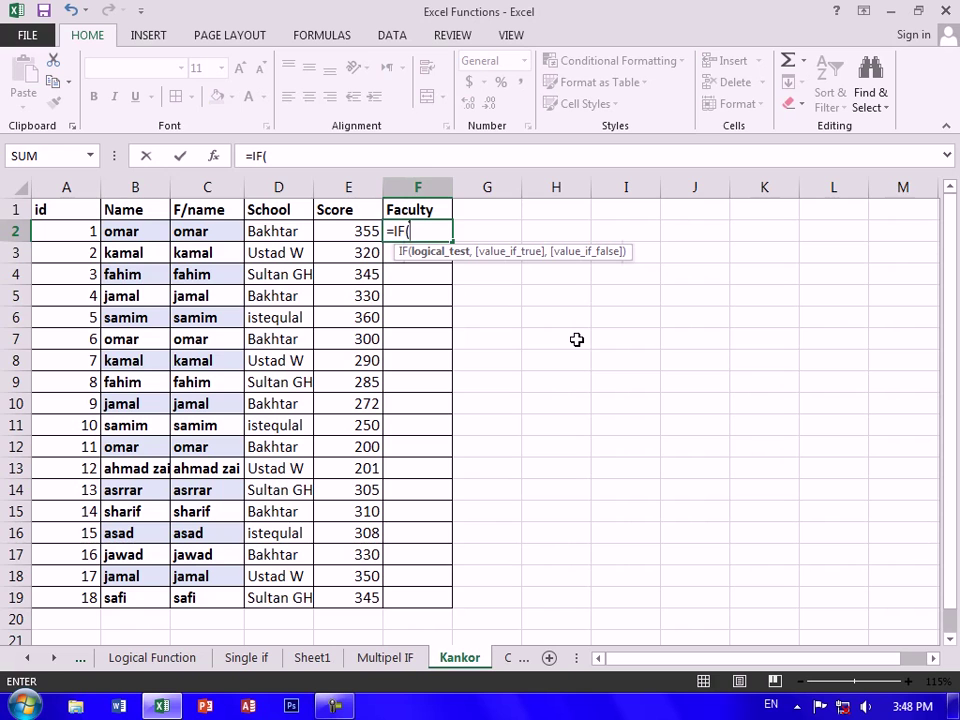
pyautogui.press('Left')
pyautogui.write('>')
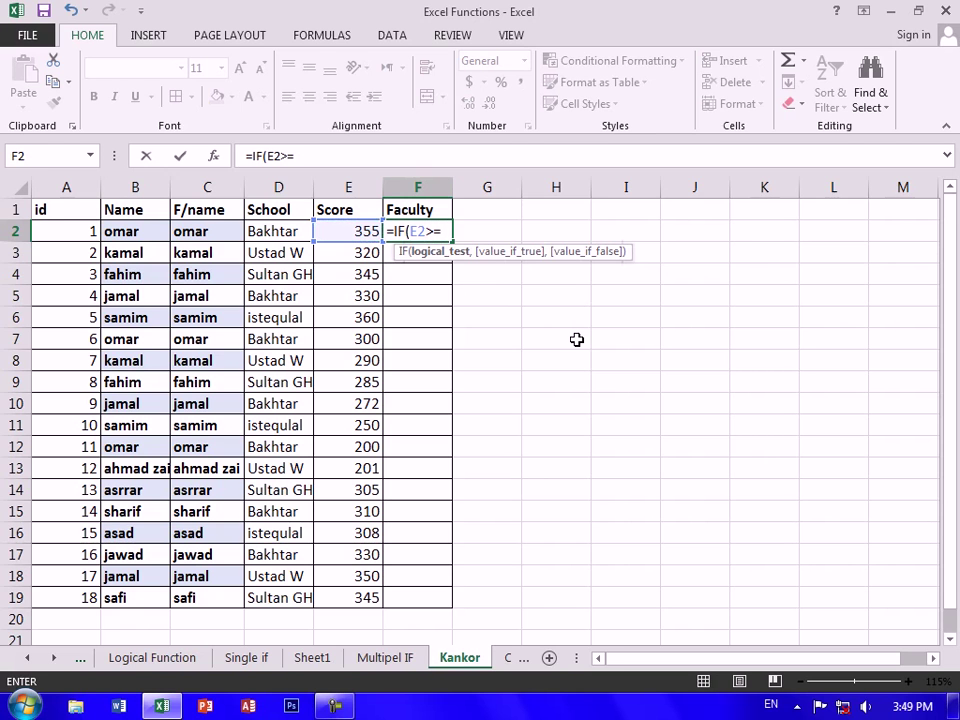
pyautogui.write('=355,')
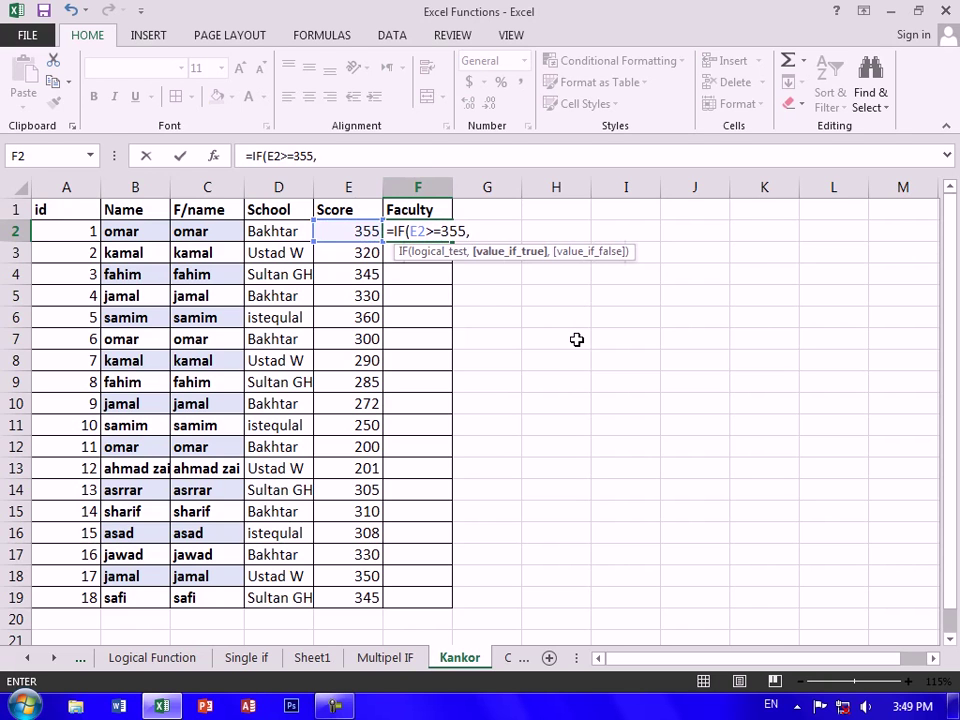
pyautogui.write('"')
pyautogui.hotkey('alt', 'shift')
pyautogui.write('طب')
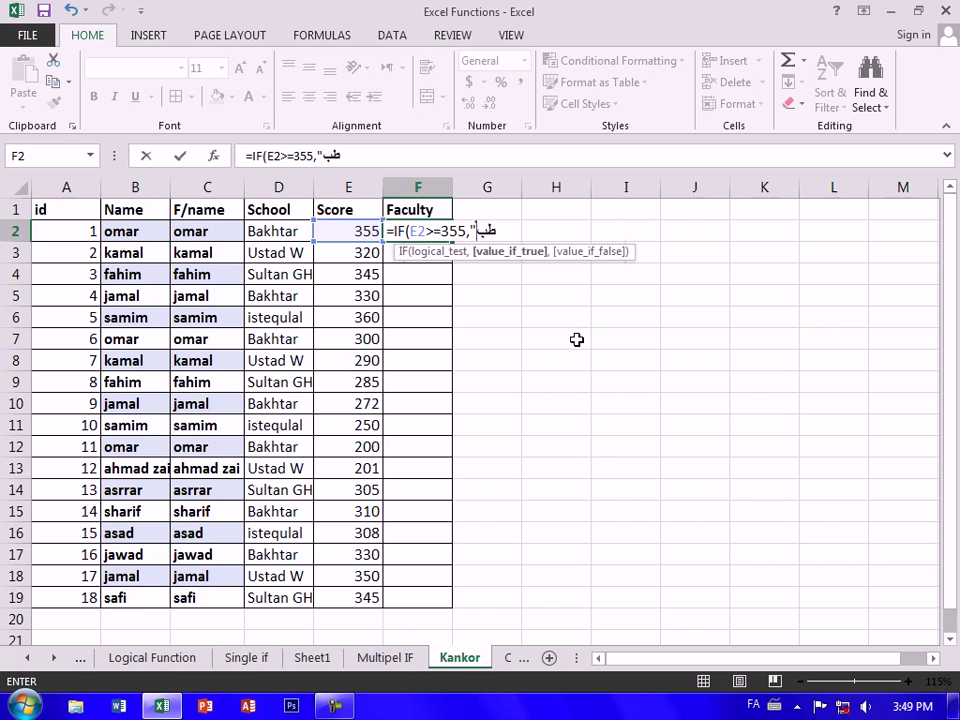
pyautogui.hotkey('alt', 'shift')
pyautogui.write('",')
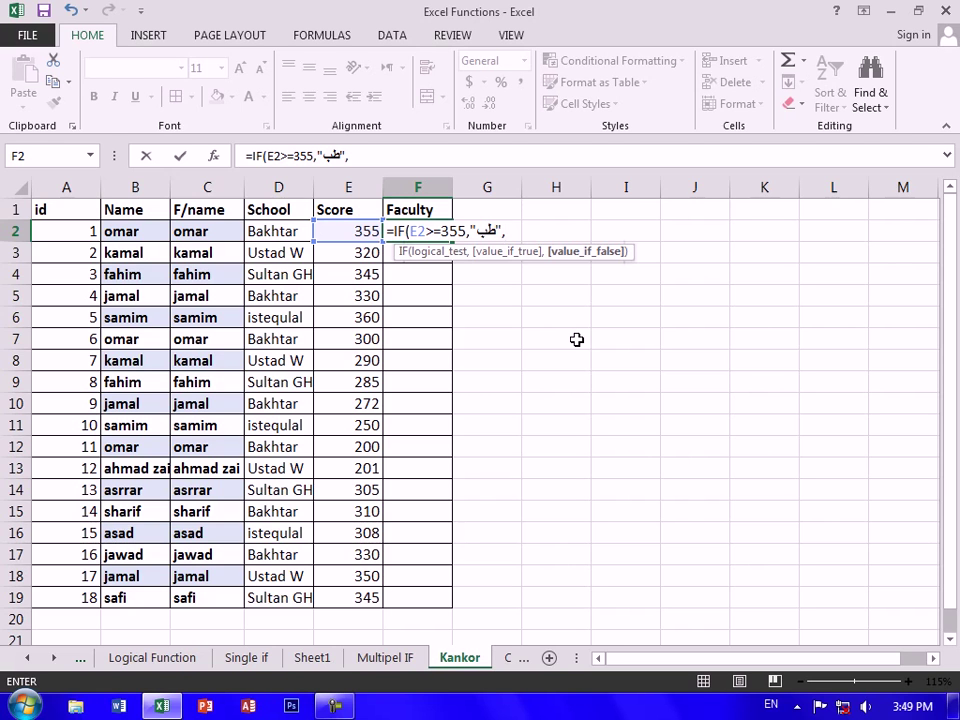
# Correct F2's first test to E2>=345 returning طب and start the next IF
pyautogui.press('BackSpace')
pyautogui.press('BackSpace')
pyautogui.press('BackSpace')
pyautogui.press('BackSpace')
pyautogui.press('BackSpace')
pyautogui.press('BackSpace')
pyautogui.press('BackSpace')
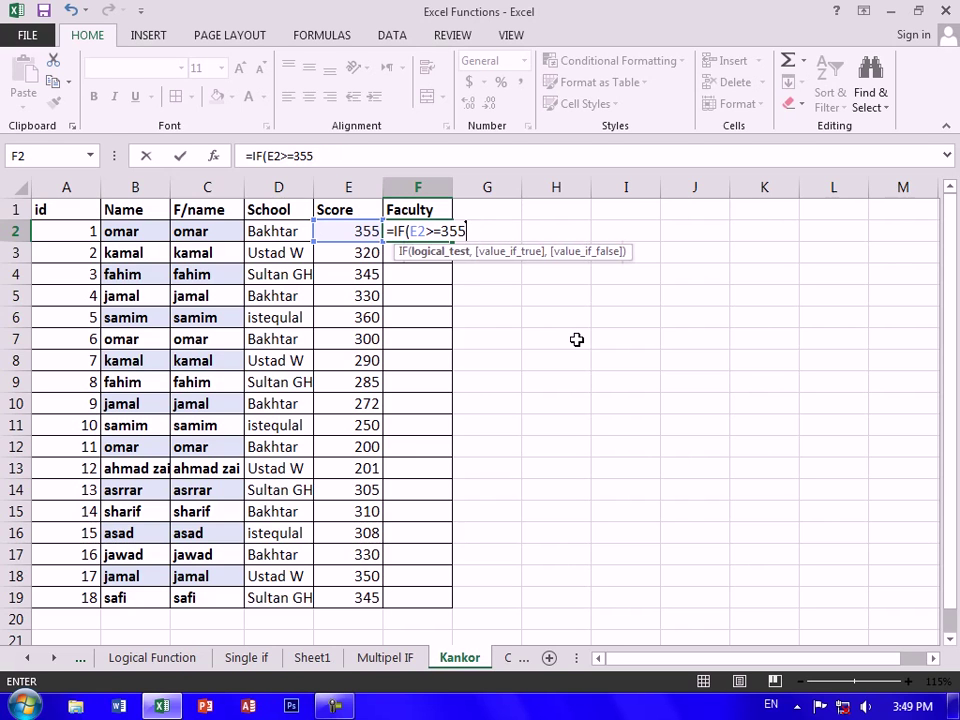
pyautogui.press('BackSpace')
pyautogui.write('45,"XF')
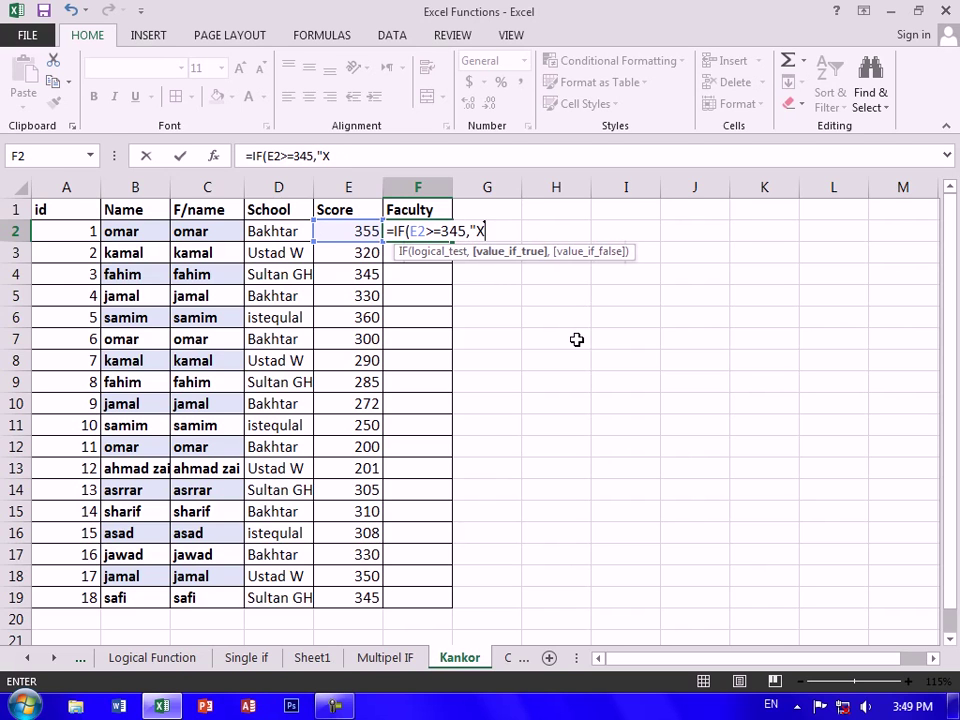
pyautogui.press('BackSpace')
pyautogui.press('BackSpace')
pyautogui.hotkey('alt', 'shift')
pyautogui.write('طب')
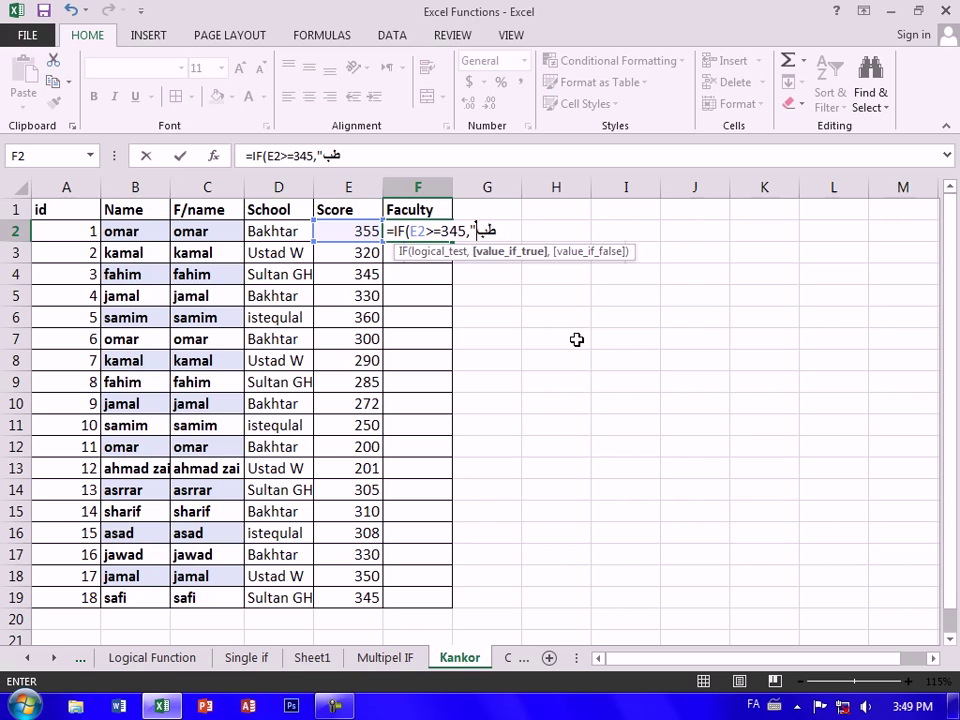
pyautogui.hotkey('alt', 'shift')
pyautogui.write('",I')
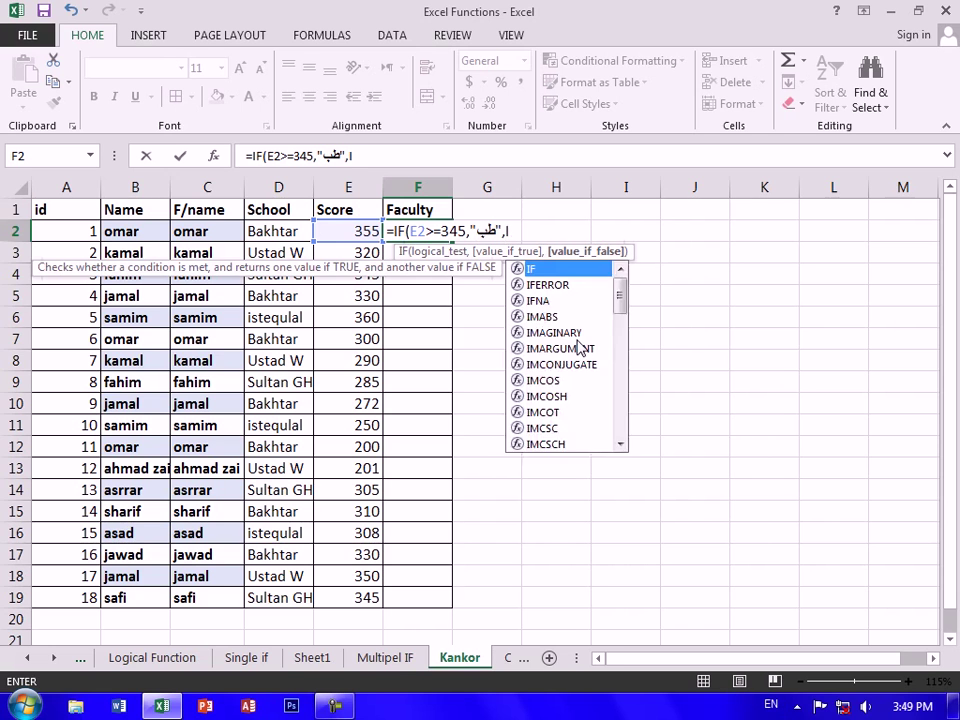
pyautogui.write('F(')
# Add the second test E2>=330 returning حقوق to F2's formula
pyautogui.press('Left')
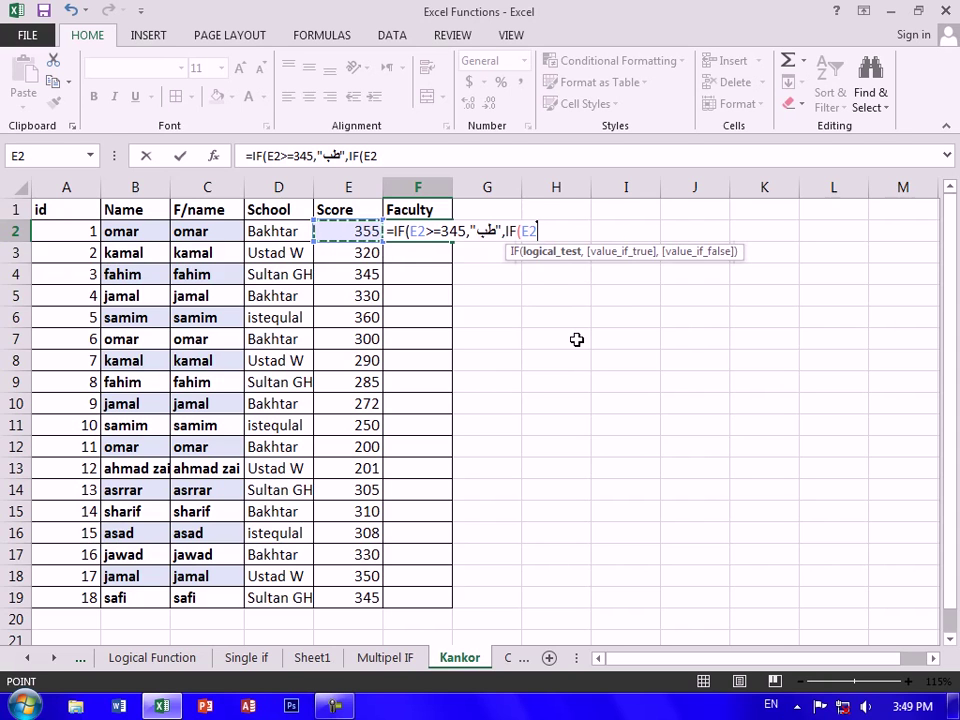
pyautogui.write('>=330,"')
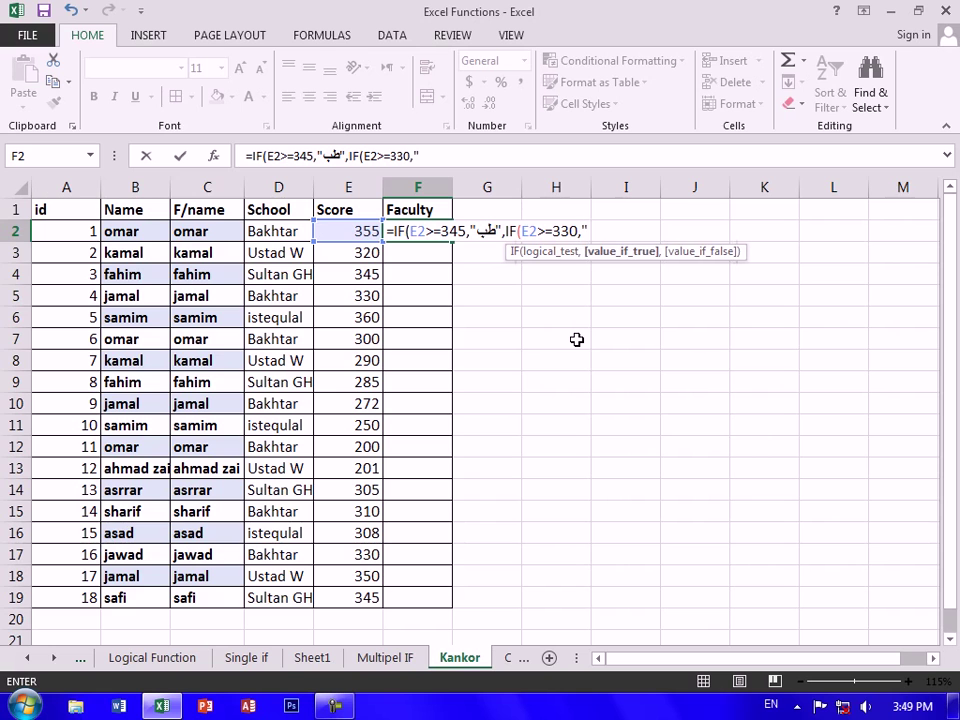
pyautogui.write('PR')
pyautogui.press('BackSpace')
pyautogui.press('BackSpace')
pyautogui.hotkey('alt', 'shift')
pyautogui.write('حقوق')
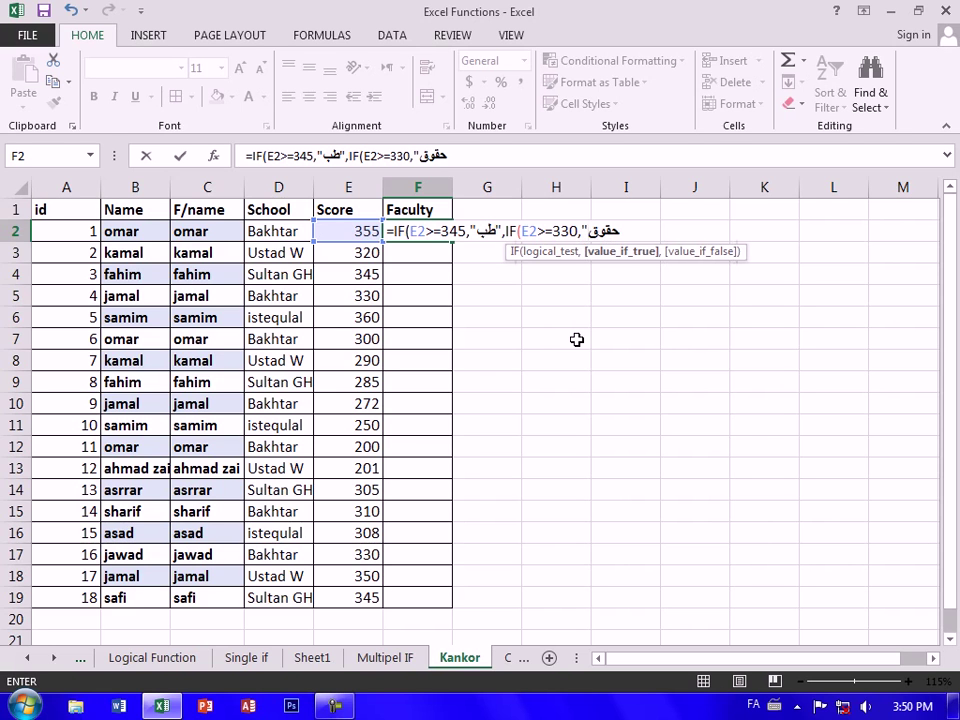
pyautogui.hotkey('alt', 'shift')
pyautogui.write('",IF(')
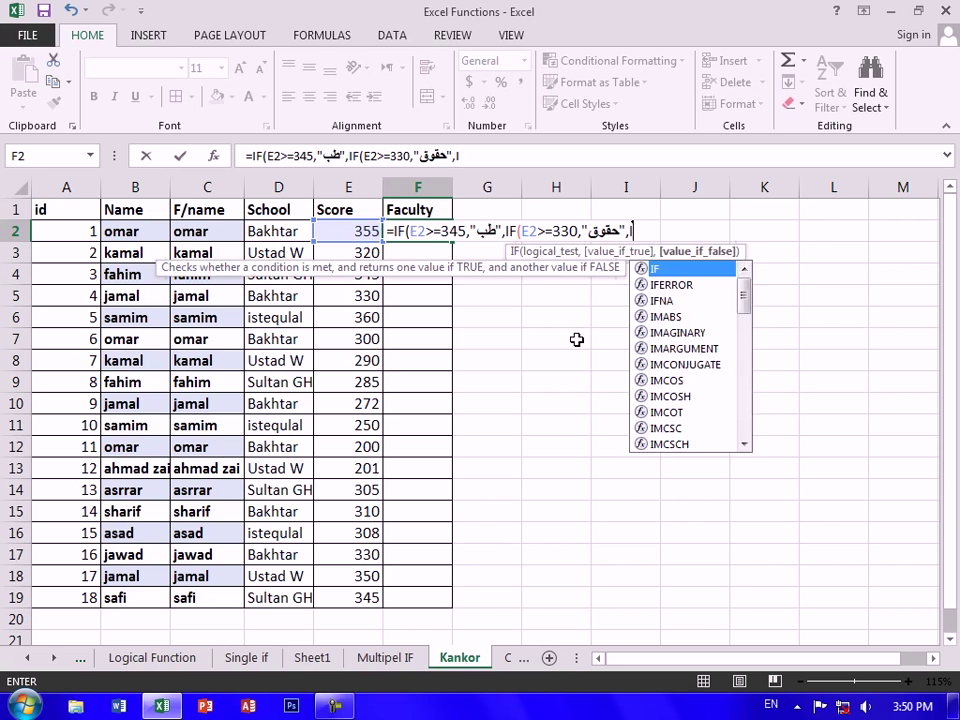
# Add the third test E2>=310 returning اقتصاد and begin a fourth condition on E2
pyautogui.press('Left')
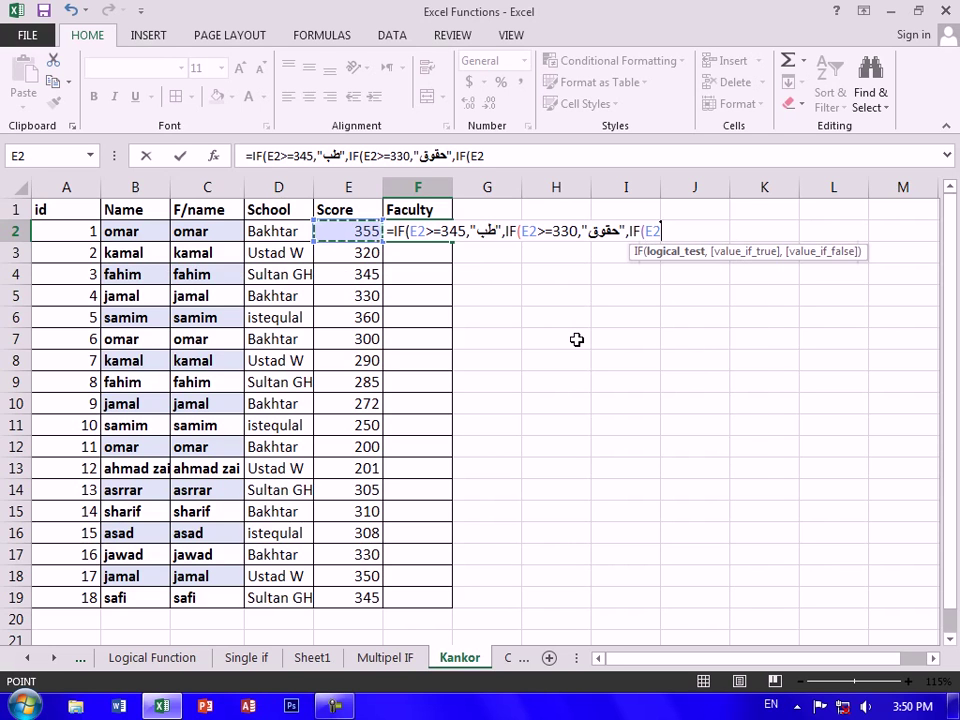
pyautogui.write('>=')
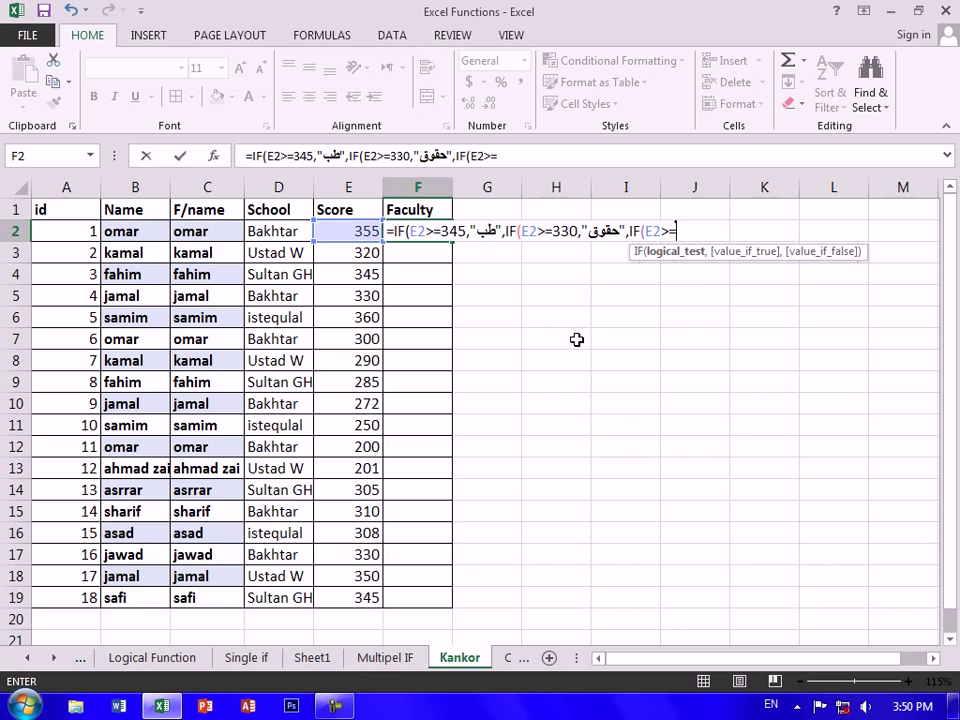
pyautogui.write('315')
pyautogui.press('BackSpace')
pyautogui.write(',"')
pyautogui.hotkey('alt', 'shift')
pyautogui.write('اقتصاد')
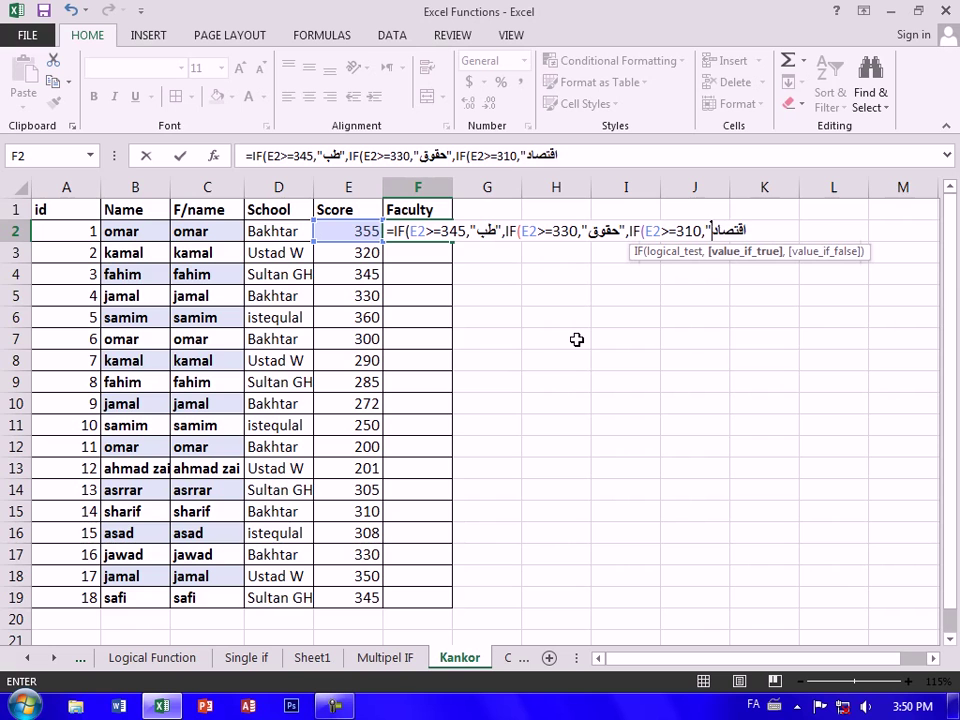
pyautogui.write('"')
pyautogui.hotkey('alt', 'shift')
pyautogui.write(',IF')
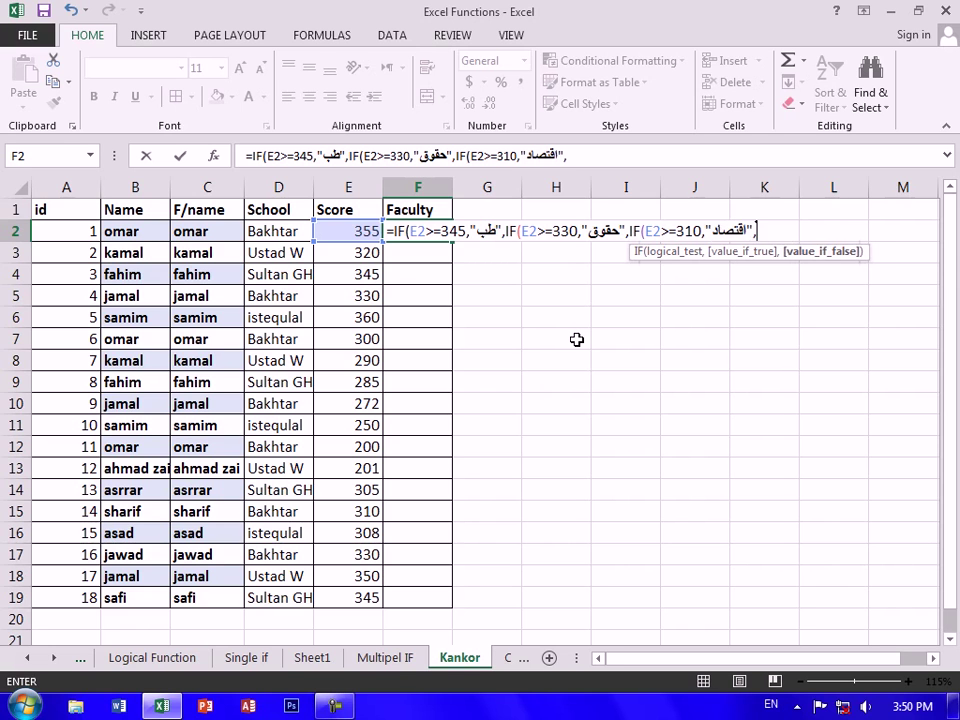
pyautogui.write('(')
pyautogui.press('Left')
pyautogui.press('Left')
pyautogui.press('Right')
# Add the test E2>295 returning ادبیات to F2's nested IF
pyautogui.write('>')
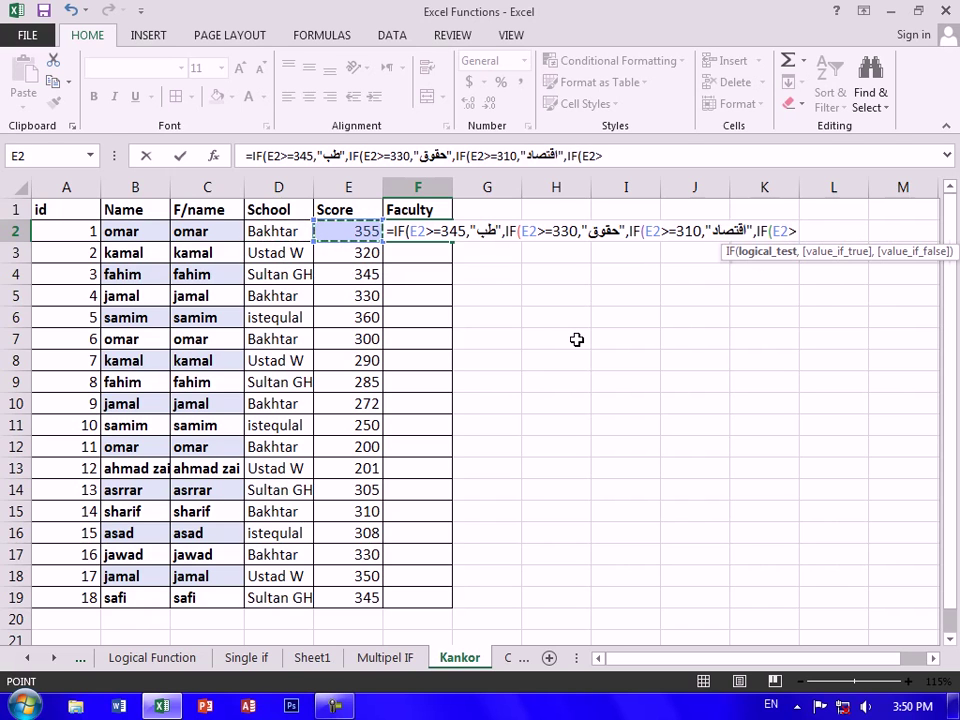
pyautogui.write('295,')
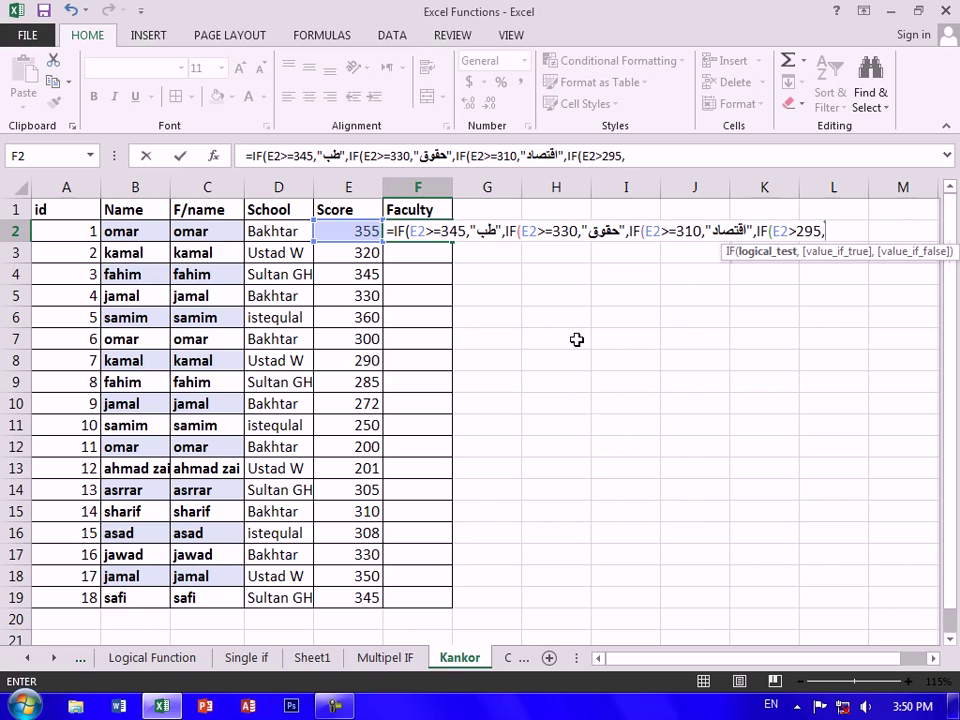
pyautogui.write('"')
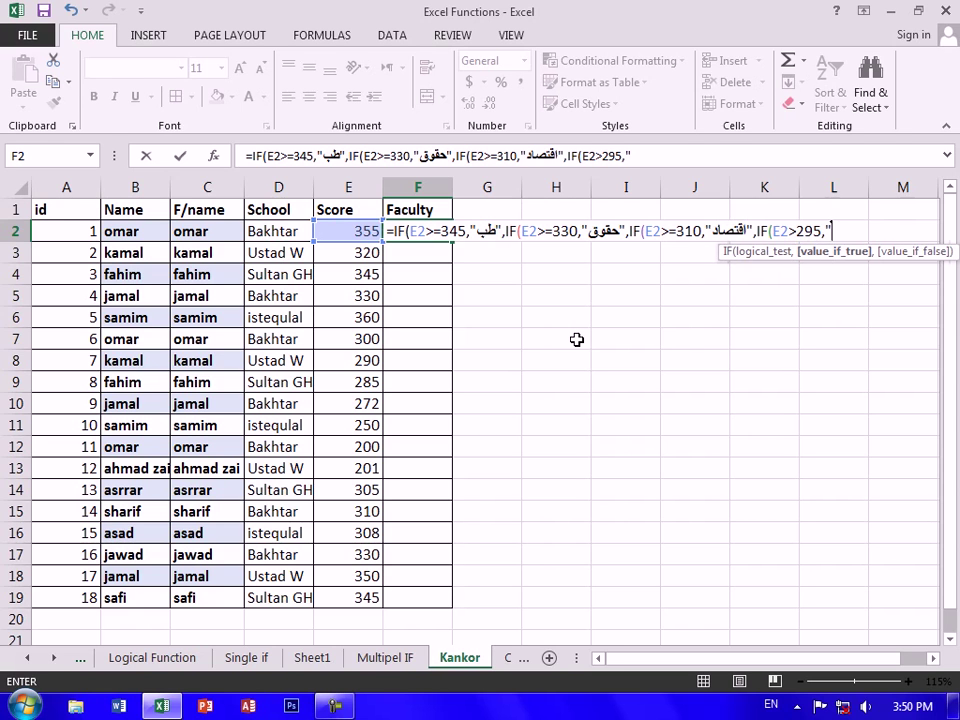
pyautogui.write('HNF')
pyautogui.press('BackSpace')
pyautogui.press('BackSpace')
pyautogui.press('BackSpace')
pyautogui.hotkey('alt', 'shift')
pyautogui.write('ادبیات')
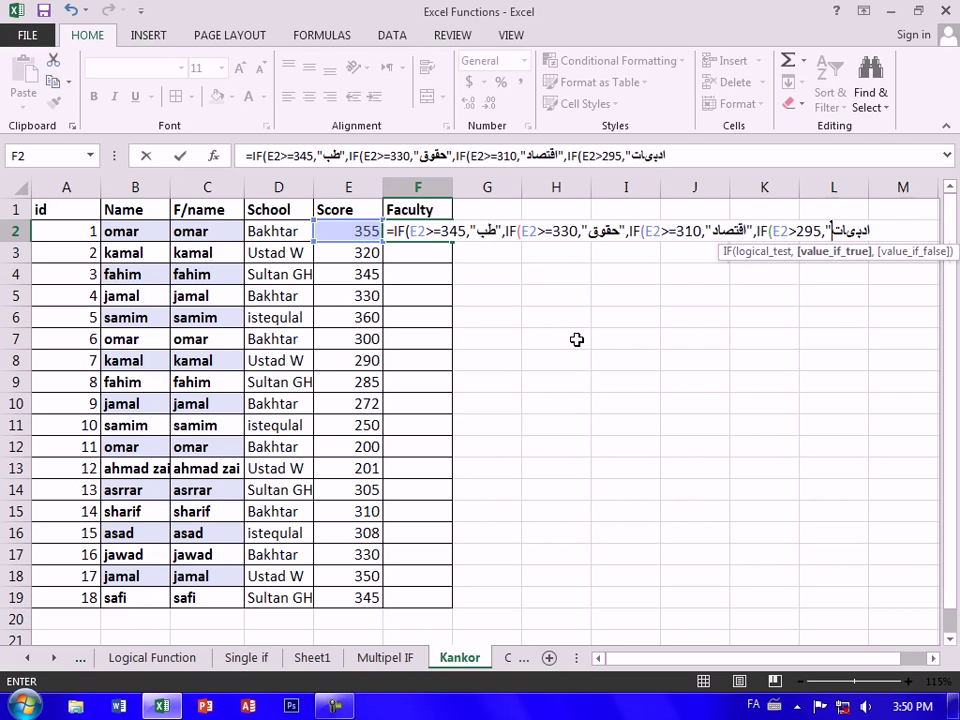
pyautogui.press('BackSpace')
pyautogui.press('BackSpace')
pyautogui.write('ات')
pyautogui.hotkey('alt', 'shift')
pyautogui.write(',IF')
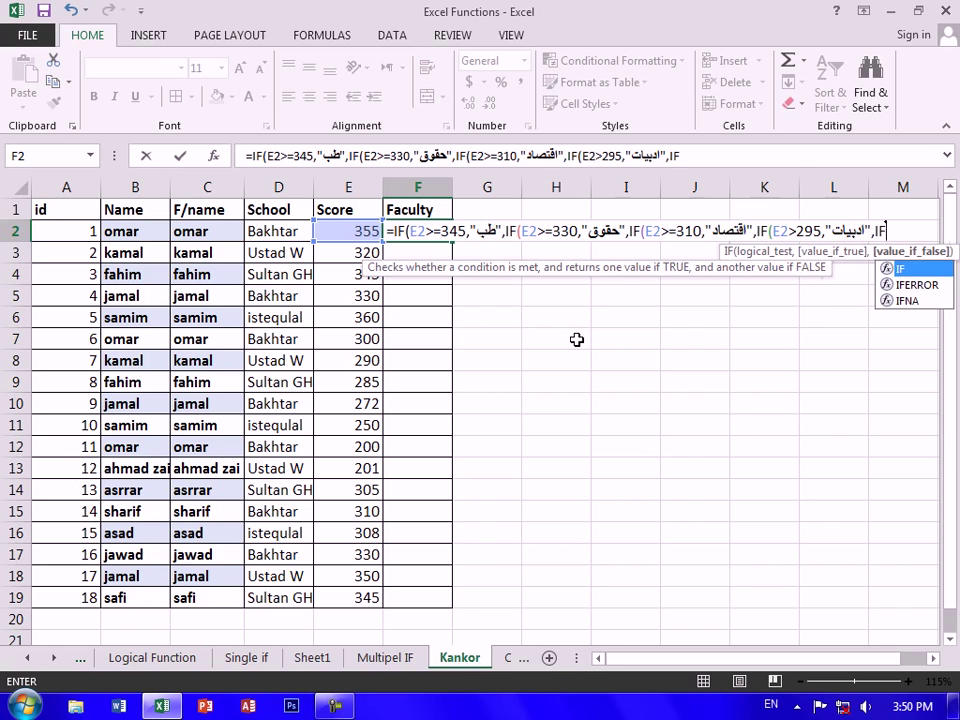
pyautogui.write('(')
# Add the test E2>=270 returning زارعت and begin a sixth IF referencing E2
pyautogui.press('Left')
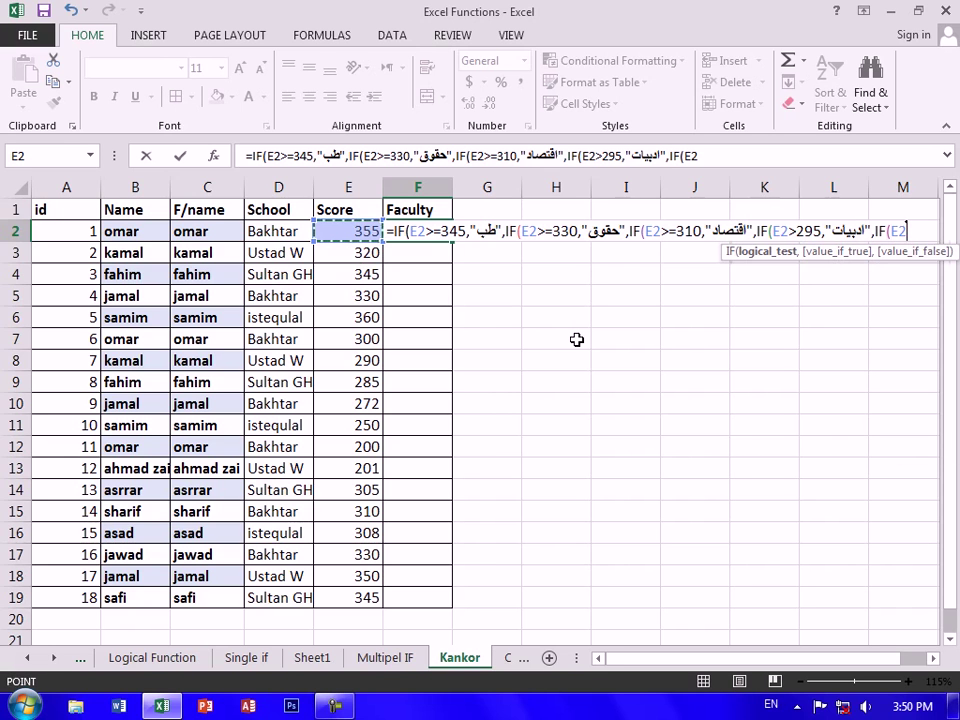
pyautogui.write('>')
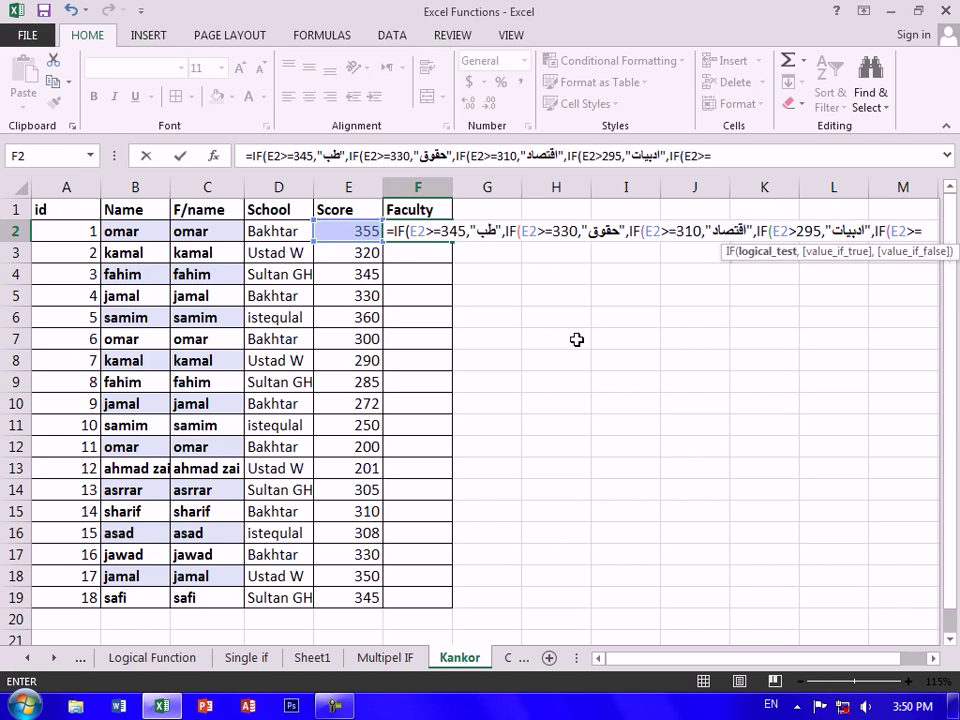
pyautogui.write('=270')
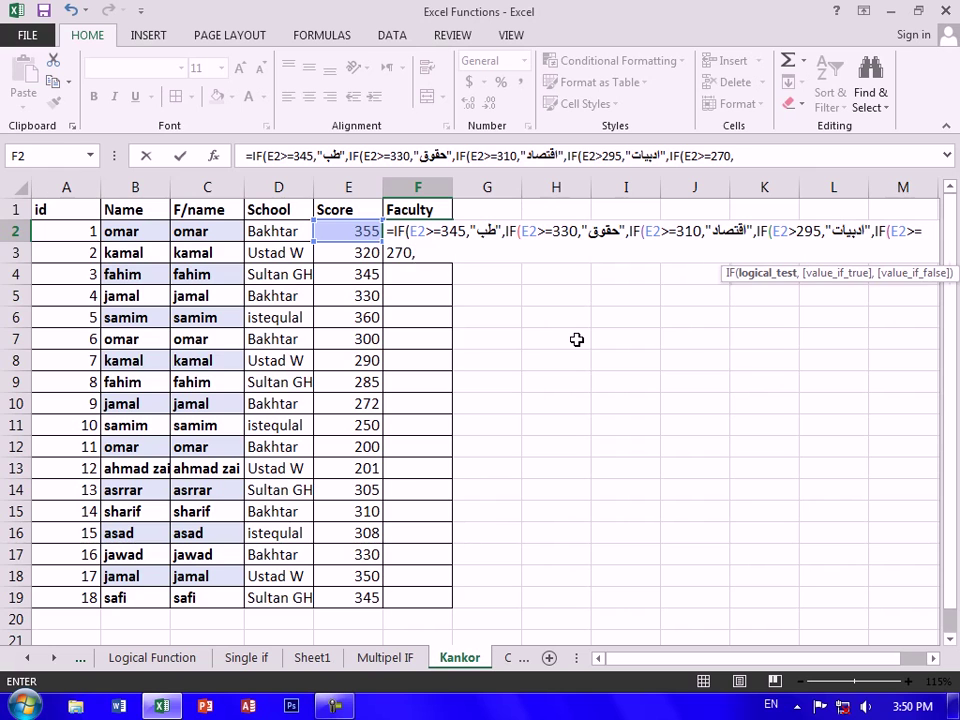
pyautogui.write(',')
pyautogui.hotkey('alt', 'shift')
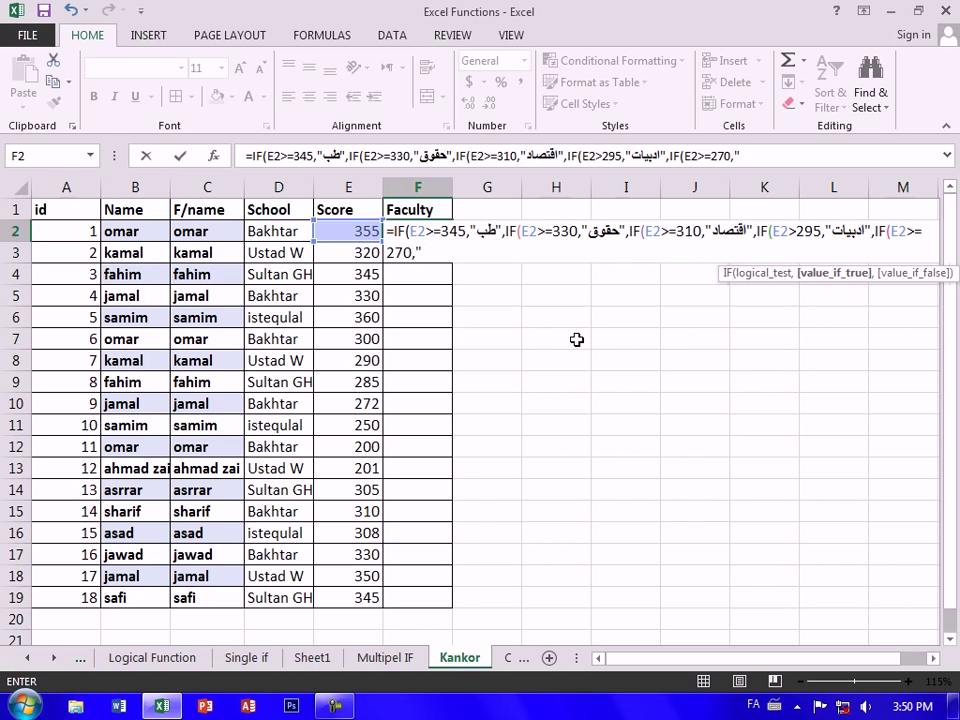
pyautogui.write('"تعاز')
pyautogui.press('BackSpace')
pyautogui.press('BackSpace')
pyautogui.press('BackSpace')
pyautogui.write('زارعت"')
pyautogui.hotkey('alt', 'shift')
pyautogui.write(',IF')
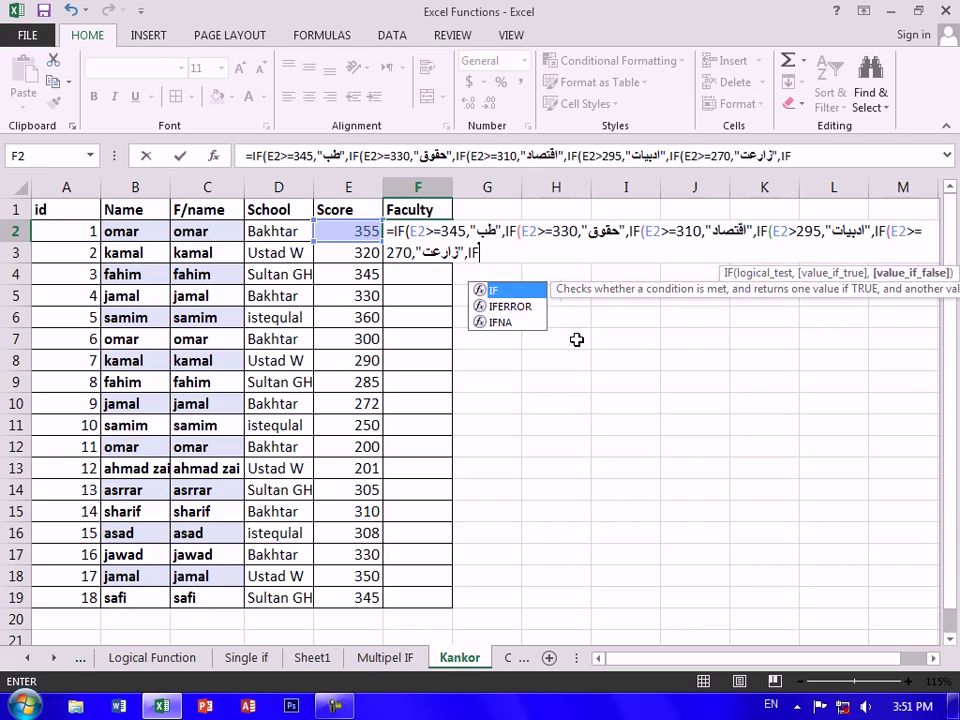
pyautogui.write('(')
pyautogui.click(368, 230)
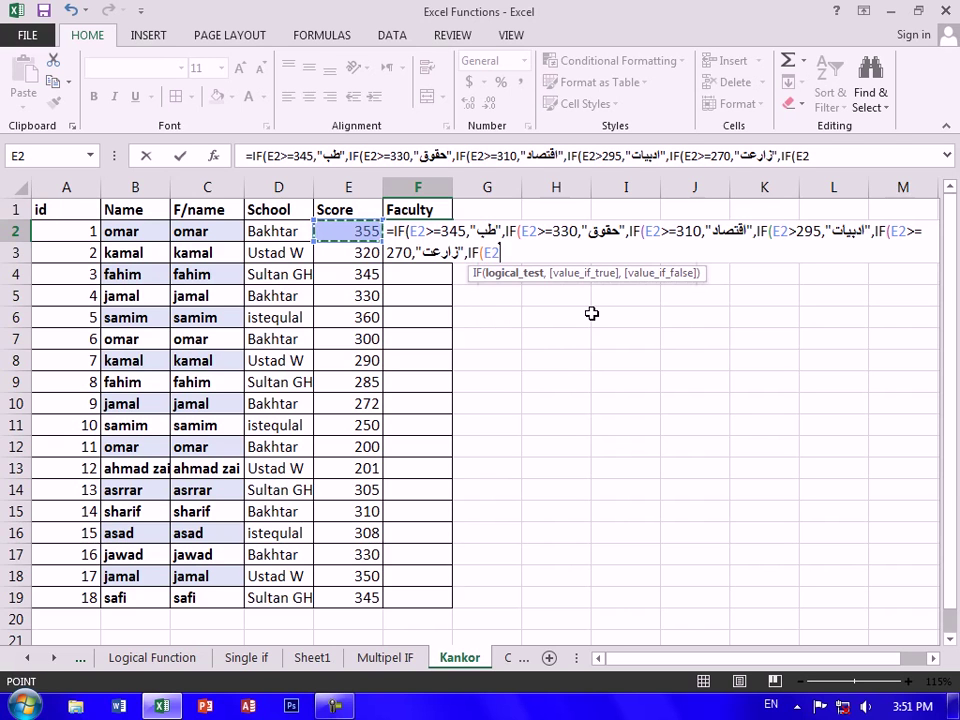
# Add the tier E2>=230 returning تعلیم و تربیه to F2's formula
pyautogui.write('>')
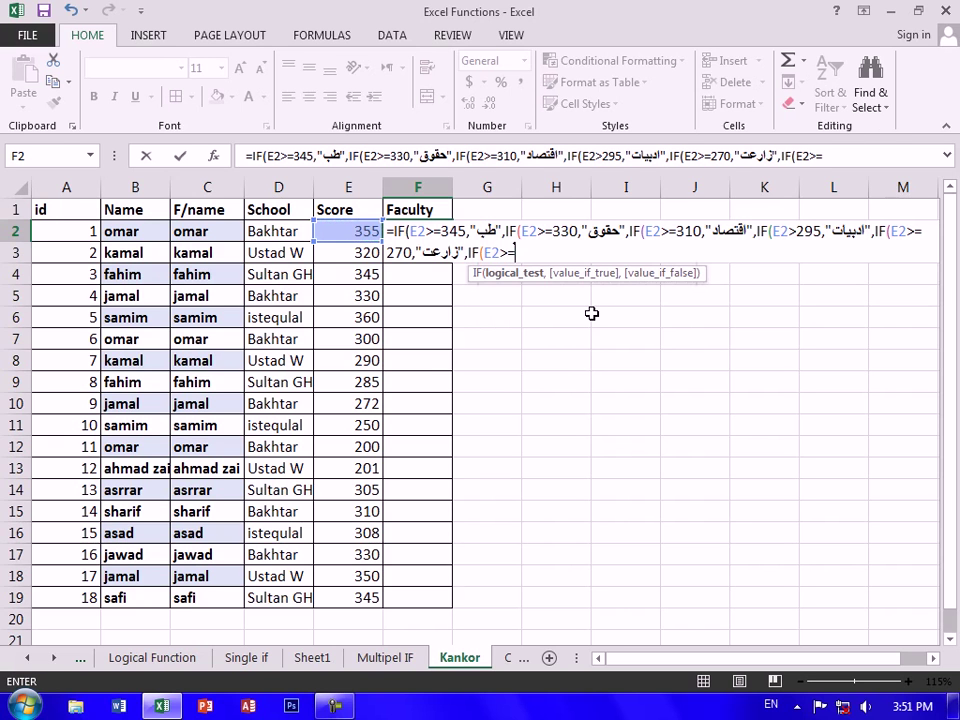
pyautogui.write('=230,"')
pyautogui.hotkey('alt', 'shift')
pyautogui.write('علی')
pyautogui.press('BackSpace')
pyautogui.press('BackSpace')
pyautogui.press('BackSpace')
pyautogui.write('ع')
pyautogui.press('BackSpace')
pyautogui.write('تعلیم و تربیه')
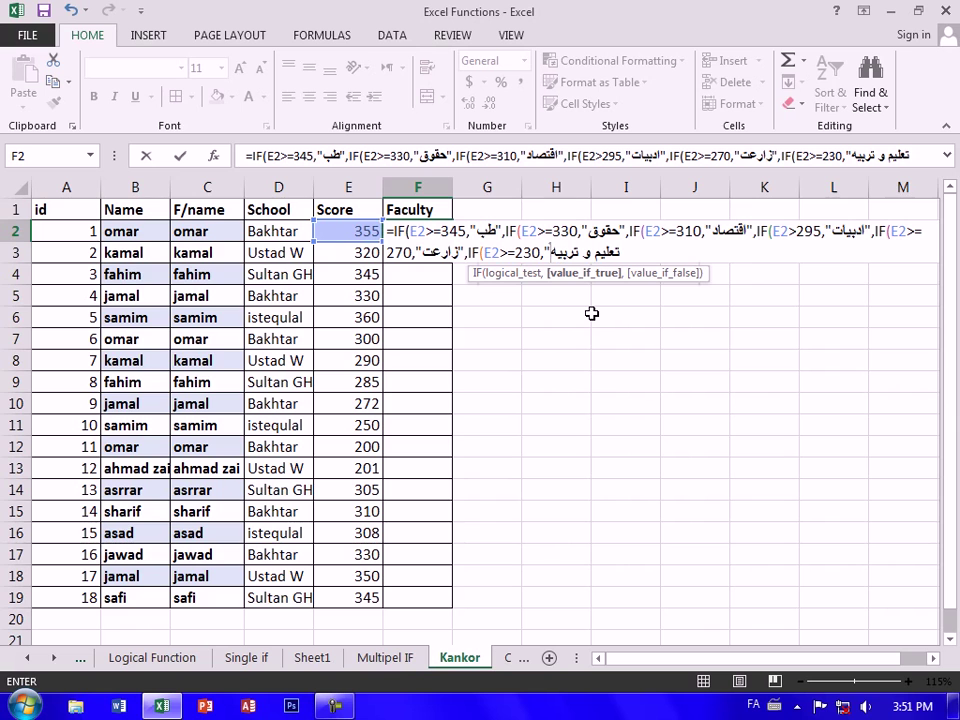
pyautogui.hotkey('alt', 'shift')
pyautogui.write('",IF(')
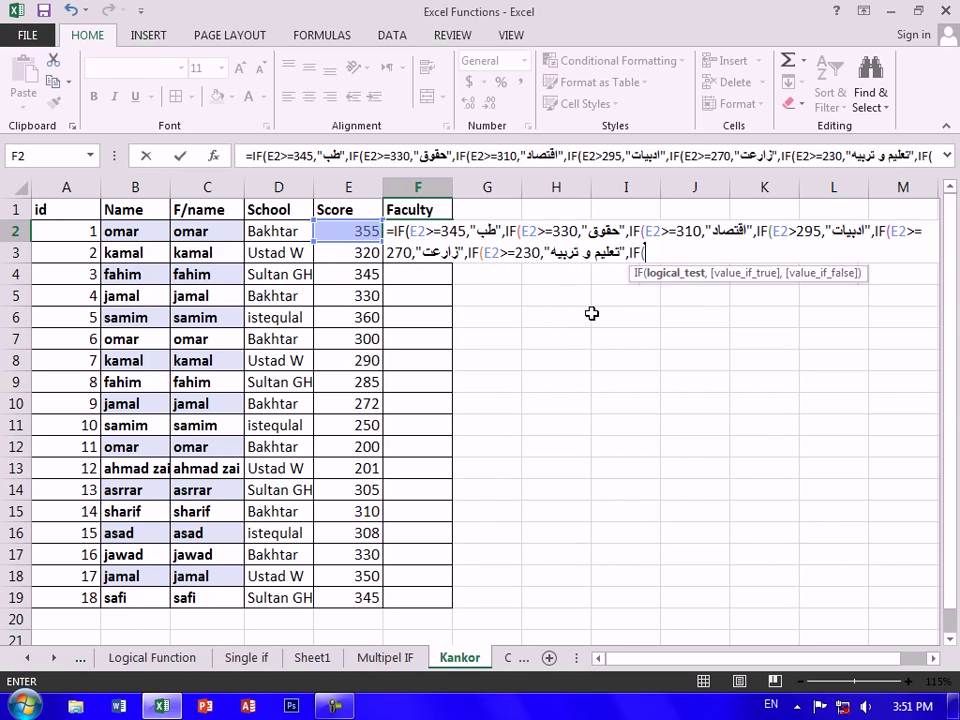
# Add the tier E2>=200 returning بی نتیجه and open another IF
pyautogui.click(342, 232)
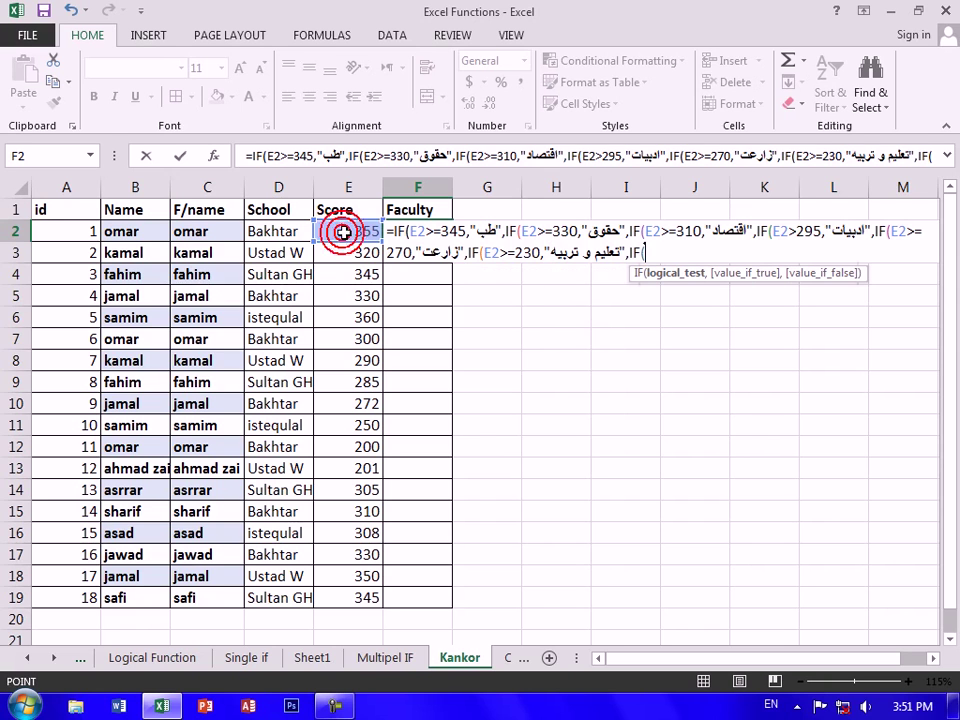
pyautogui.write('>=')
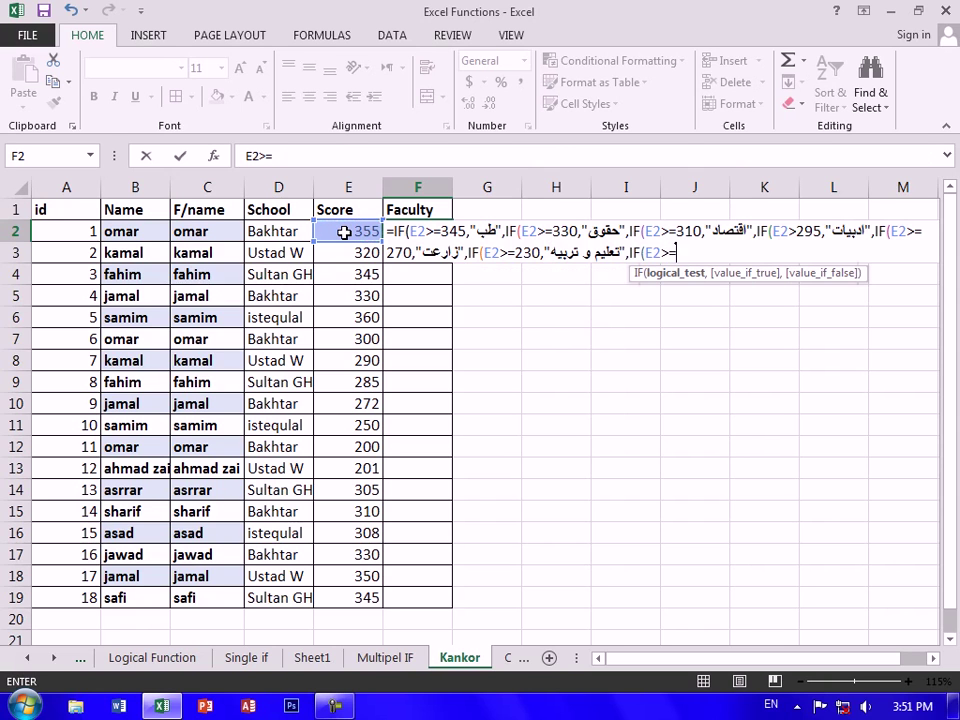
pyautogui.write('200,')
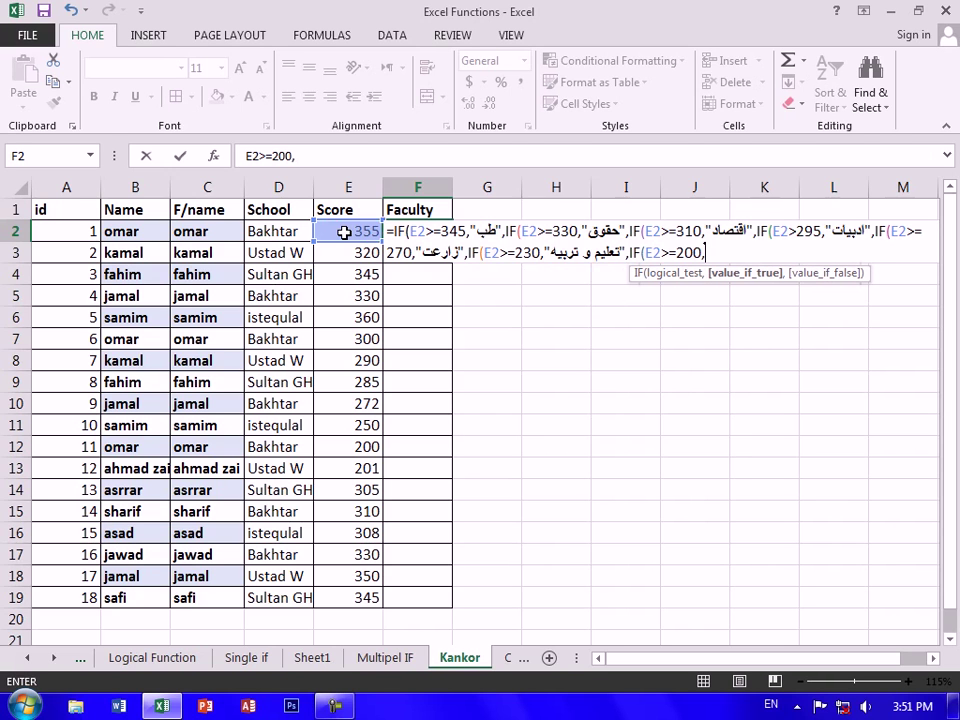
pyautogui.write(';FD')
pyautogui.write('ی نت')
pyautogui.write('یجه')
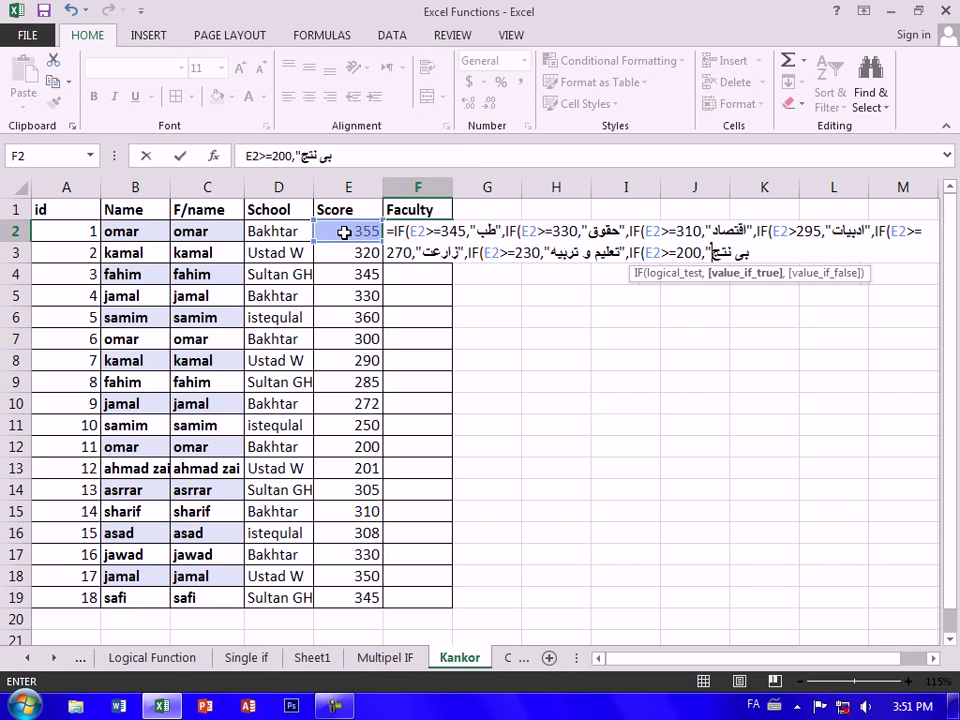
pyautogui.press('BackSpace')
pyautogui.press('BackSpace')
pyautogui.write('یجه')
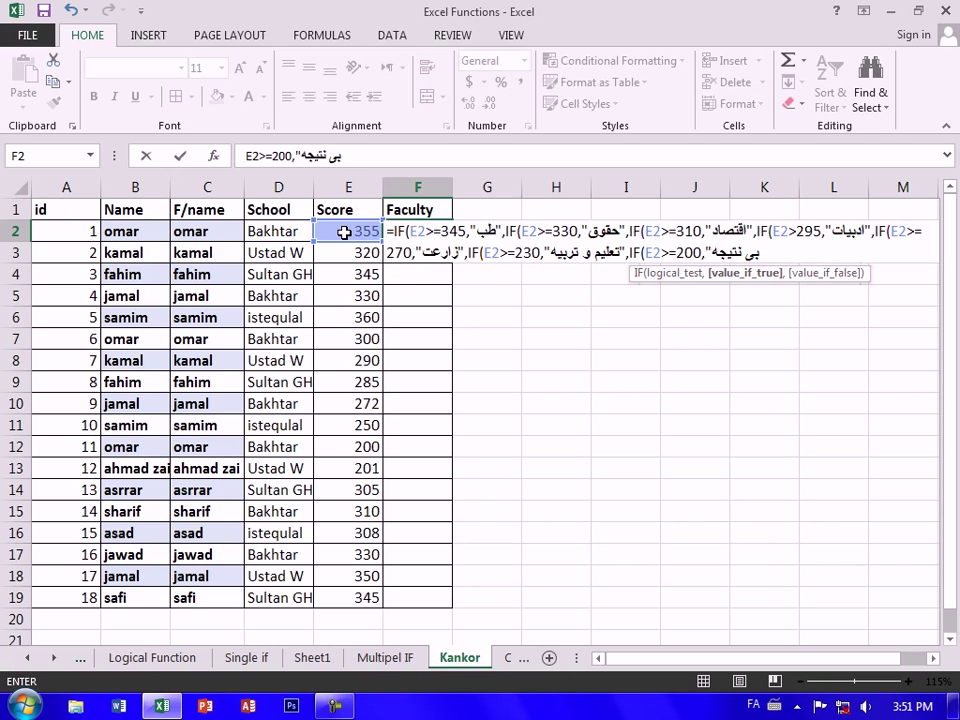
pyautogui.write('و')
pyautogui.write('و')
pyautogui.press('BackSpace')
pyautogui.press('BackSpace')
pyautogui.hotkey('alt', 'shift')
pyautogui.write('IF(')
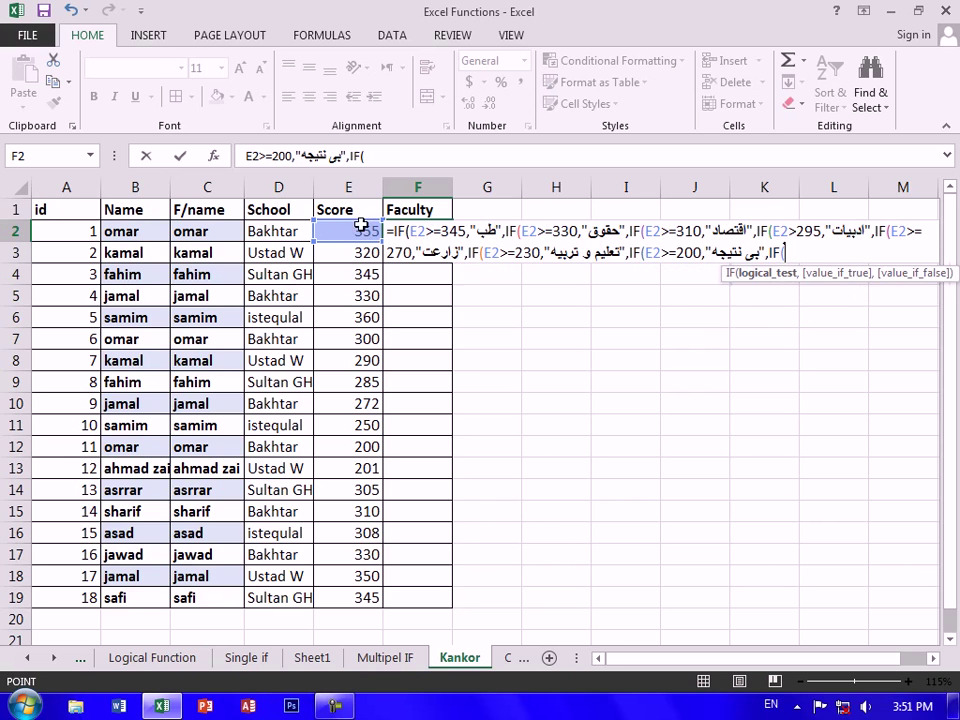
# Add the final tier E2>=150 returning ناکام, close all parentheses and commit F2
pyautogui.click(364, 232)
pyautogui.write('>=150')
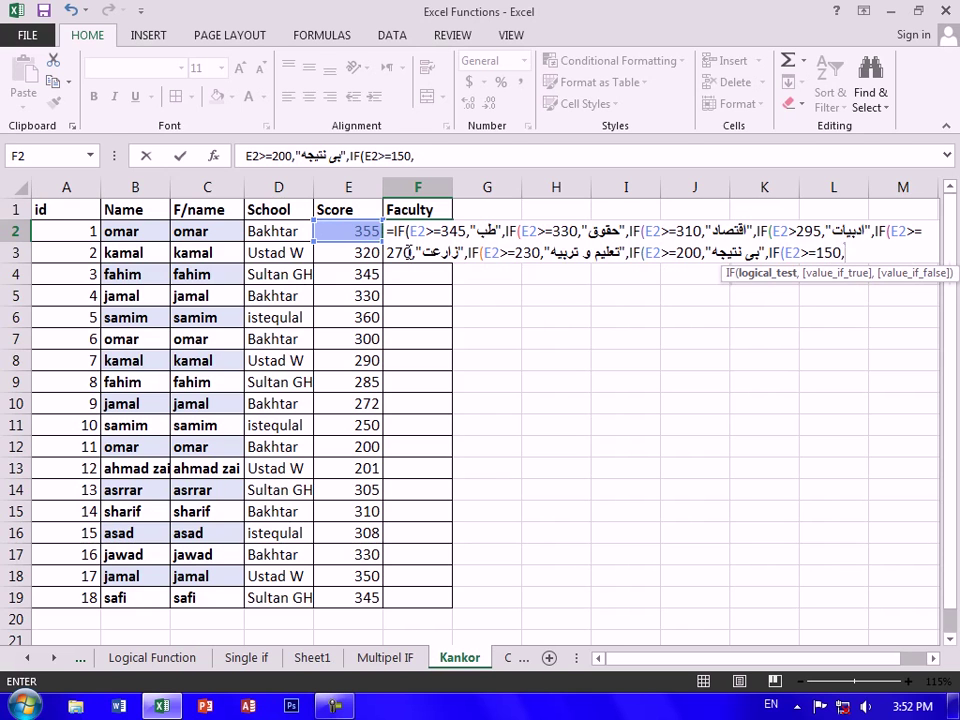
pyautogui.write(',"')
pyautogui.hotkey('alt', 'shift')
pyautogui.write('نامک')
pyautogui.press('BackSpace')
pyautogui.press('BackSpace')
pyautogui.write('کام"')
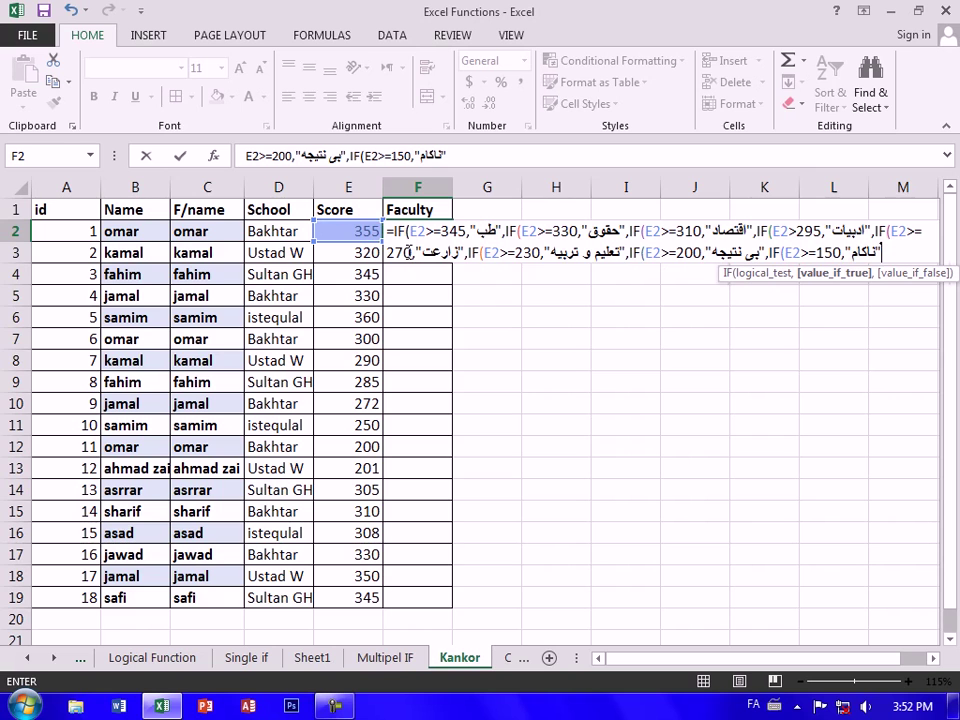
pyautogui.hotkey('alt', 'shift')
pyautogui.write('))))')
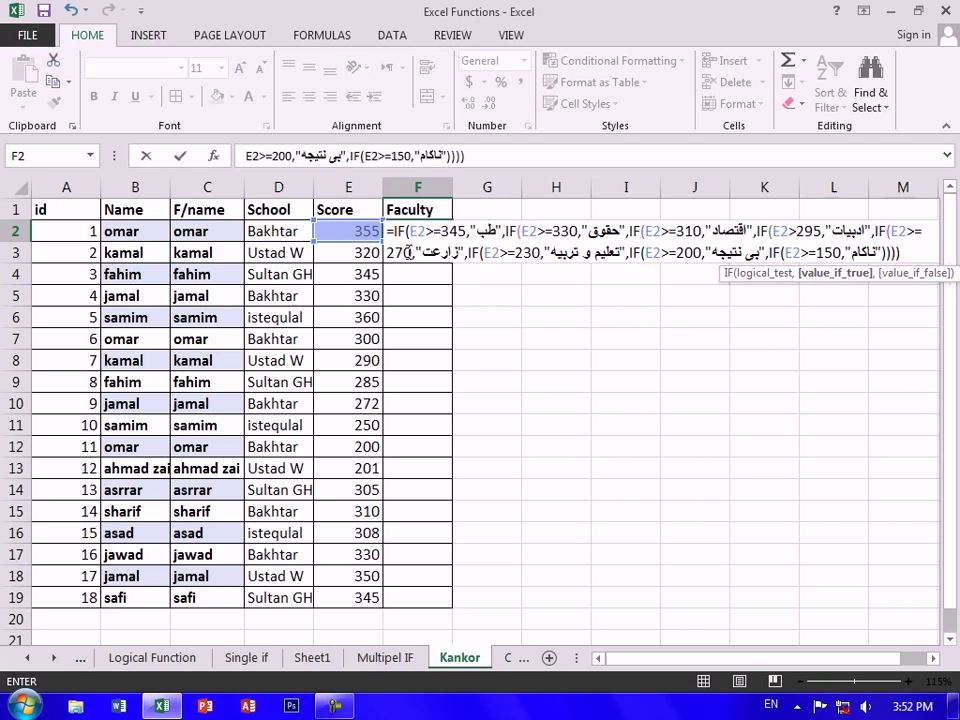
pyautogui.write('))))')
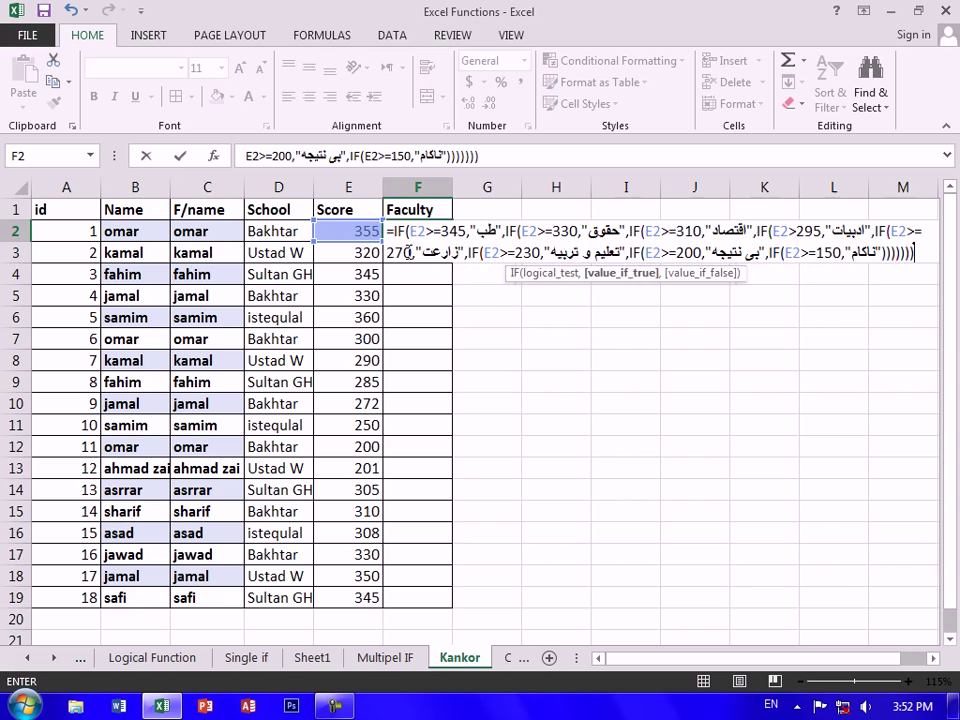
pyautogui.write('))')
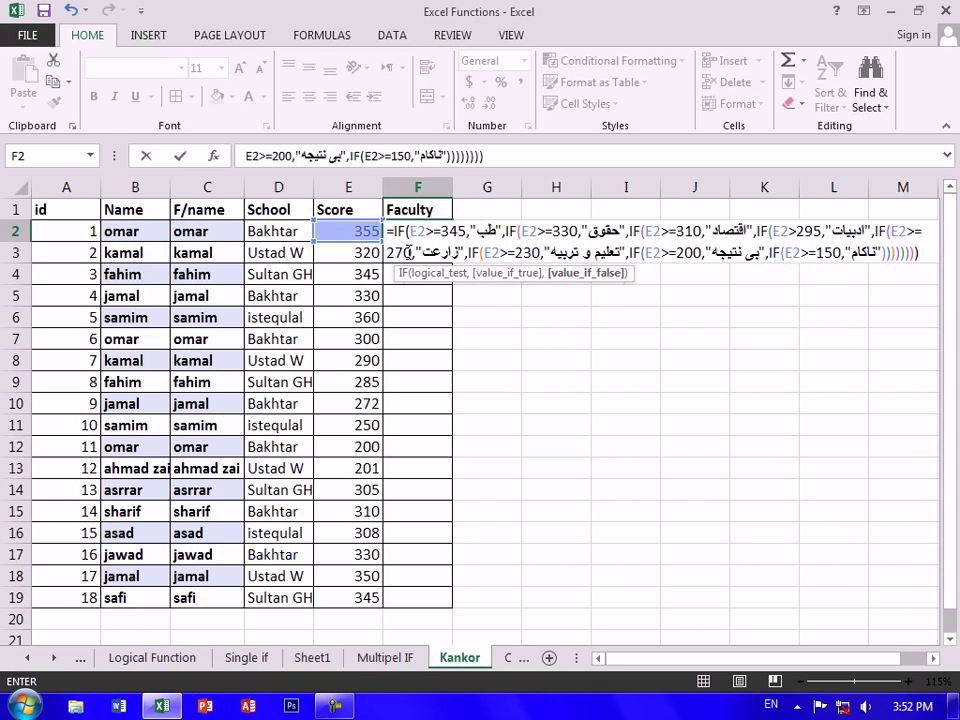
pyautogui.write(')')
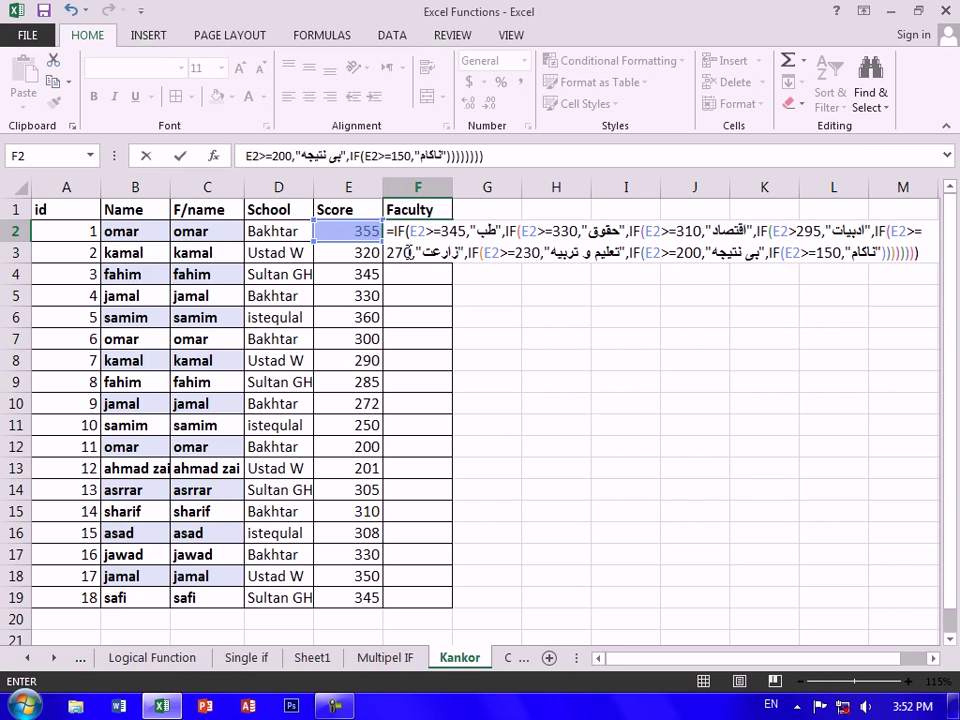
pyautogui.press('Return')
pyautogui.click(437, 237)
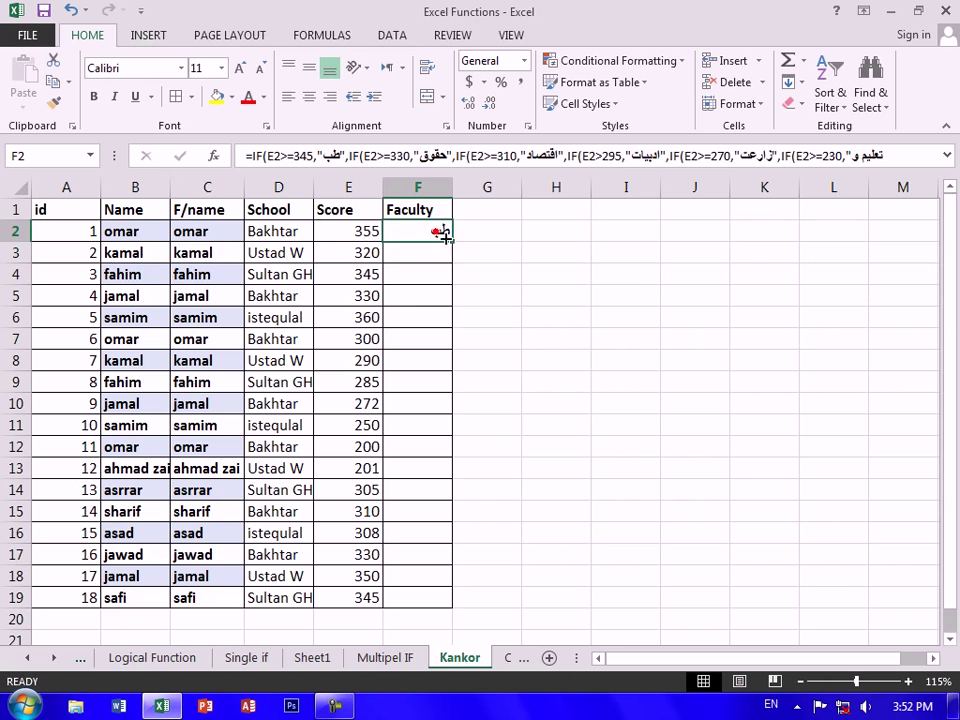
pyautogui.moveTo(451, 244); pyautogui.dragTo(433, 604)
pyautogui.click(613, 405)
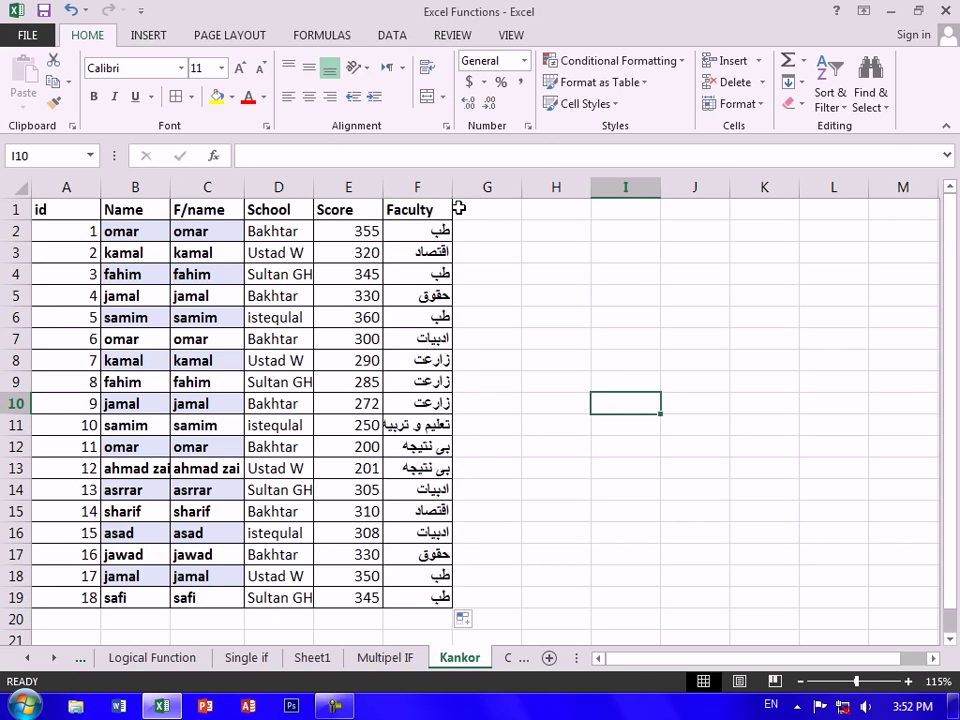
pyautogui.moveTo(450, 186); pyautogui.dragTo(507, 240)
pyautogui.click(669, 332)
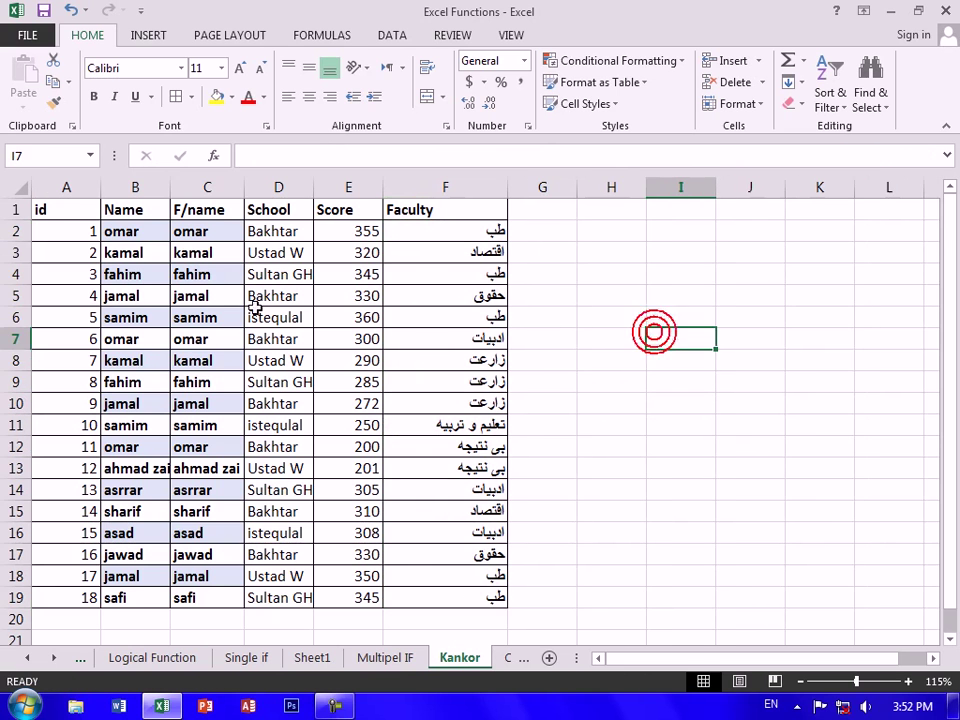
pyautogui.click(191, 231)
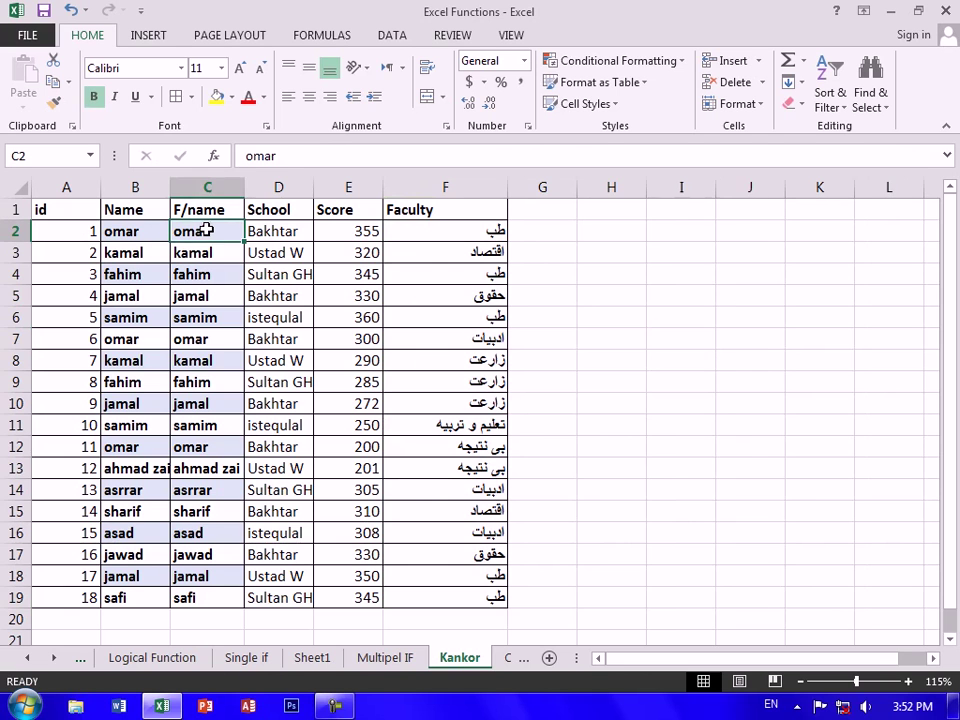
pyautogui.click(277, 233)
pyautogui.click(350, 230)
pyautogui.click(277, 233)
pyautogui.click(277, 233)
pyautogui.click(322, 231)
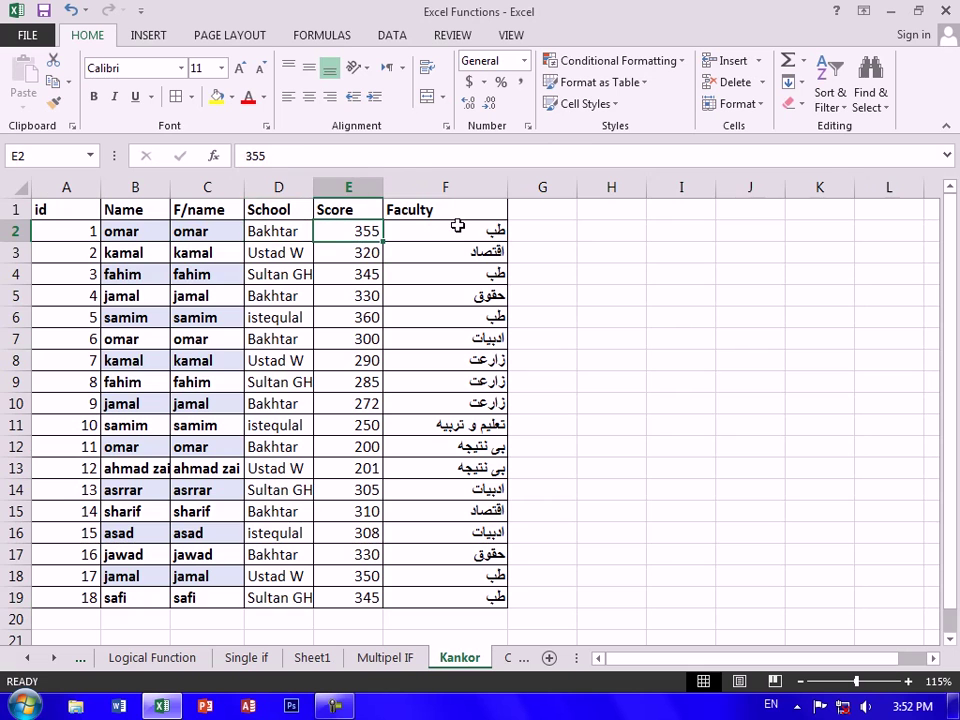
pyautogui.click(459, 225)
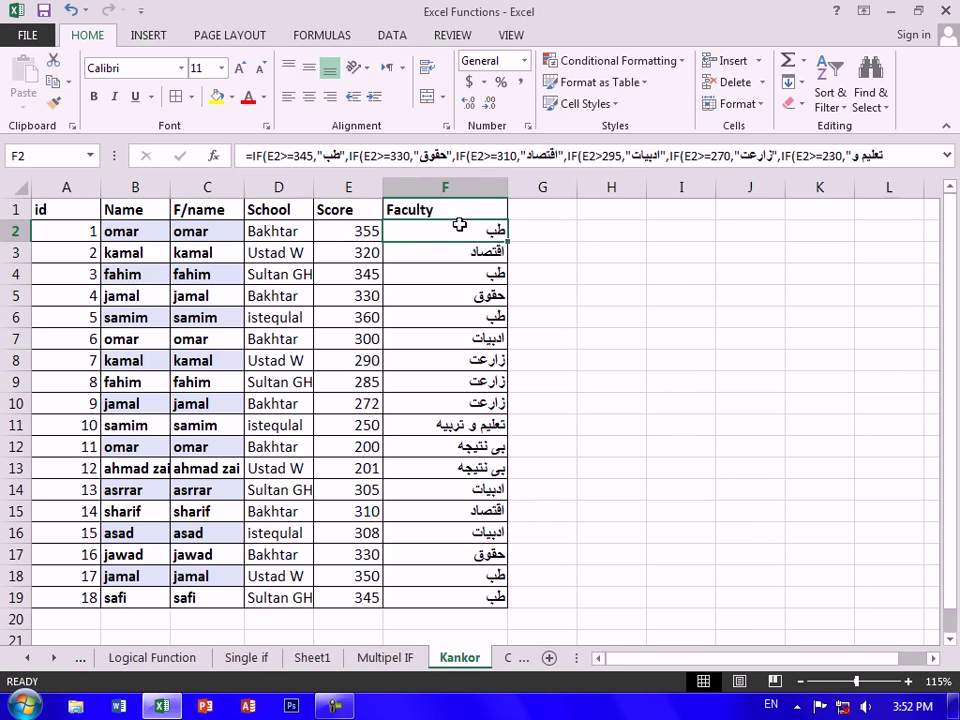
pyautogui.click(349, 253)
pyautogui.click(439, 248)
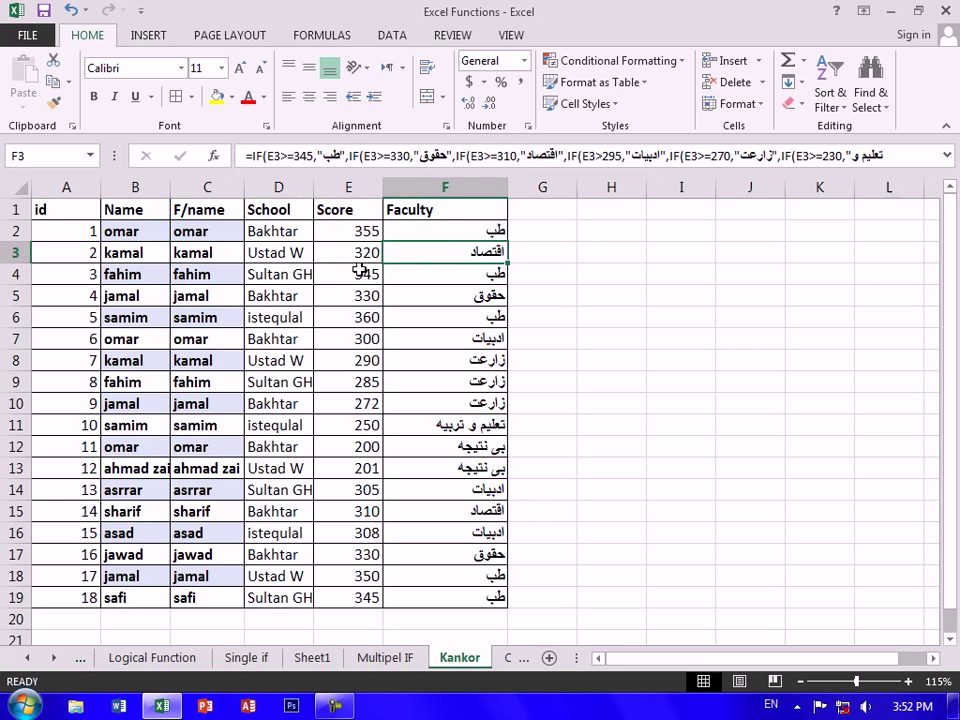
pyautogui.click(360, 273)
pyautogui.click(380, 270)
pyautogui.click(354, 290)
pyautogui.click(366, 253)
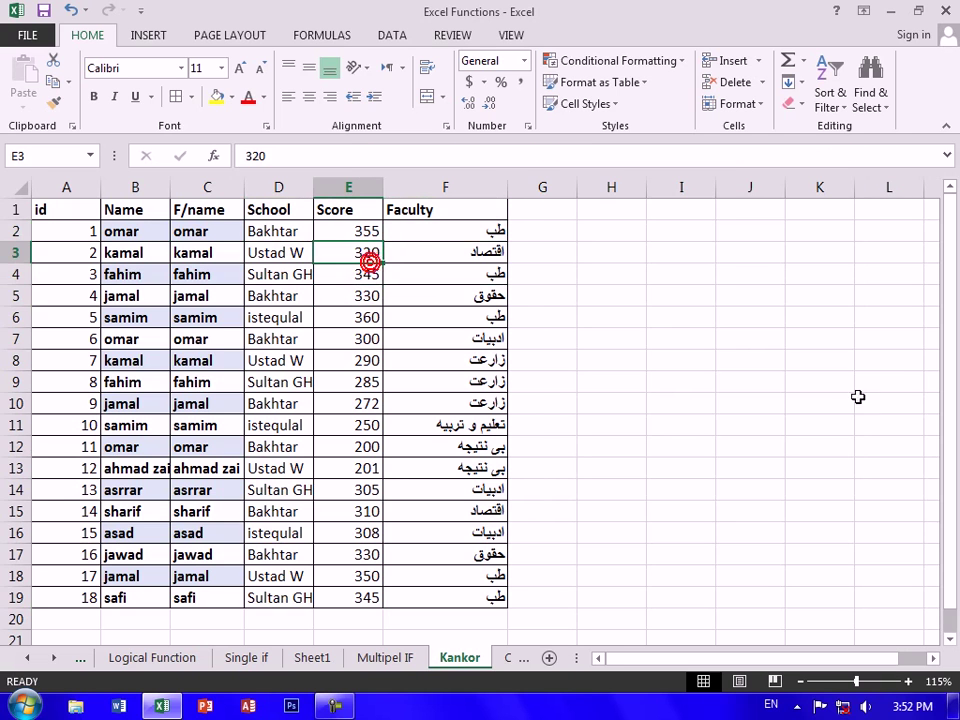
# Change the scores in E4 to 344 and E3 to 330
pyautogui.press('Down')
pyautogui.write('344')
pyautogui.hotkey('ctrl', 'Return')
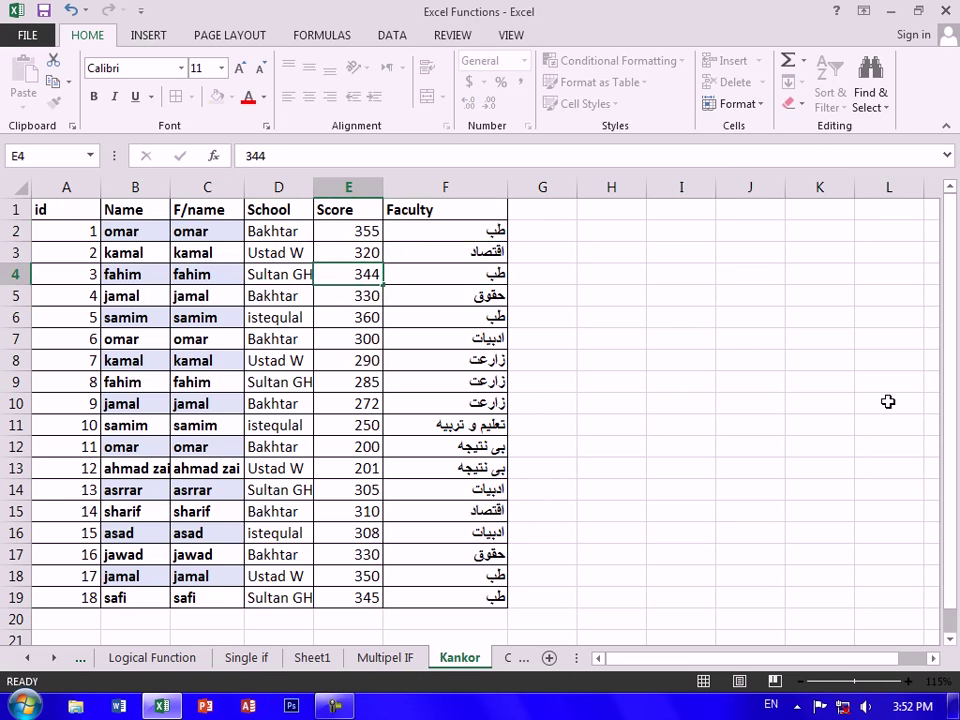
pyautogui.press('Down')
pyautogui.press('Up')
pyautogui.press('Up')
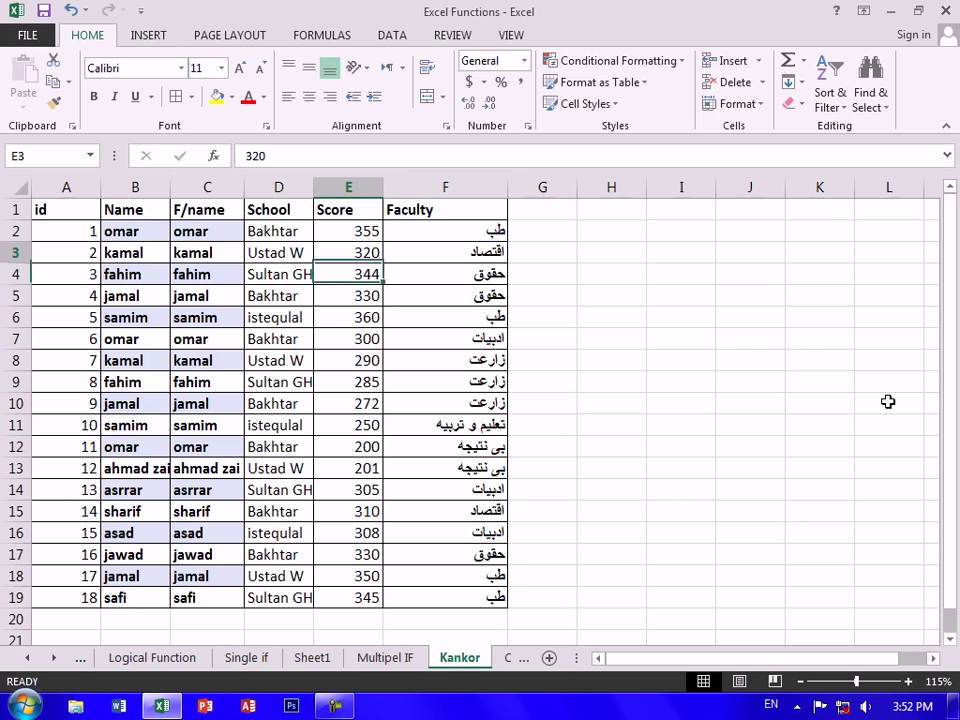
pyautogui.write('325')
pyautogui.hotkey('ctrl', 'Return')
pyautogui.press('Down')
pyautogui.press('Up')
pyautogui.write('330')
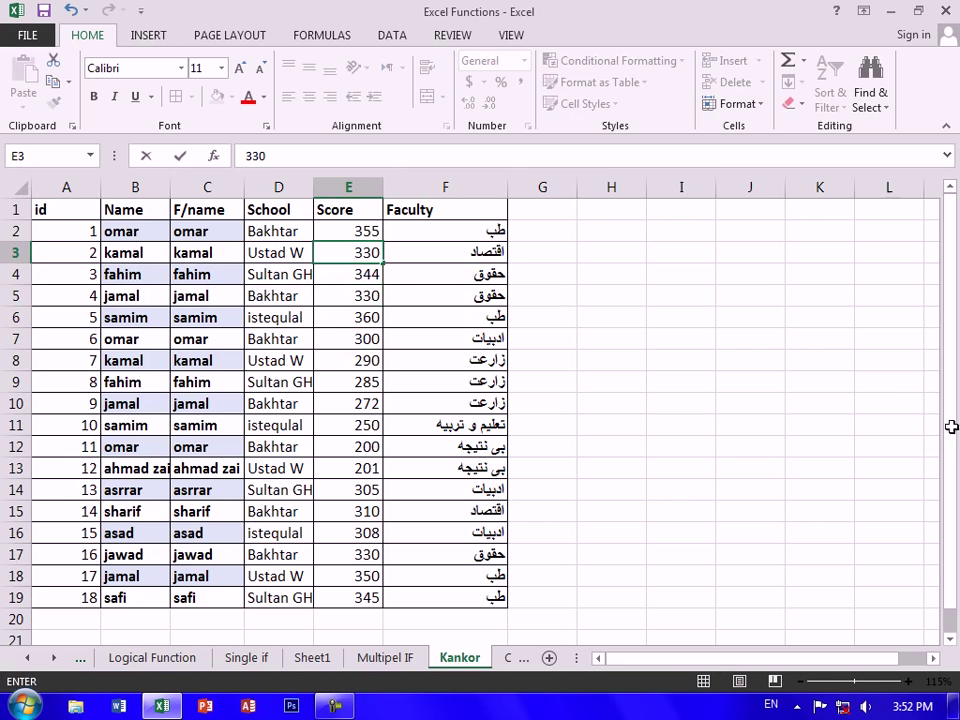
pyautogui.press('Return')
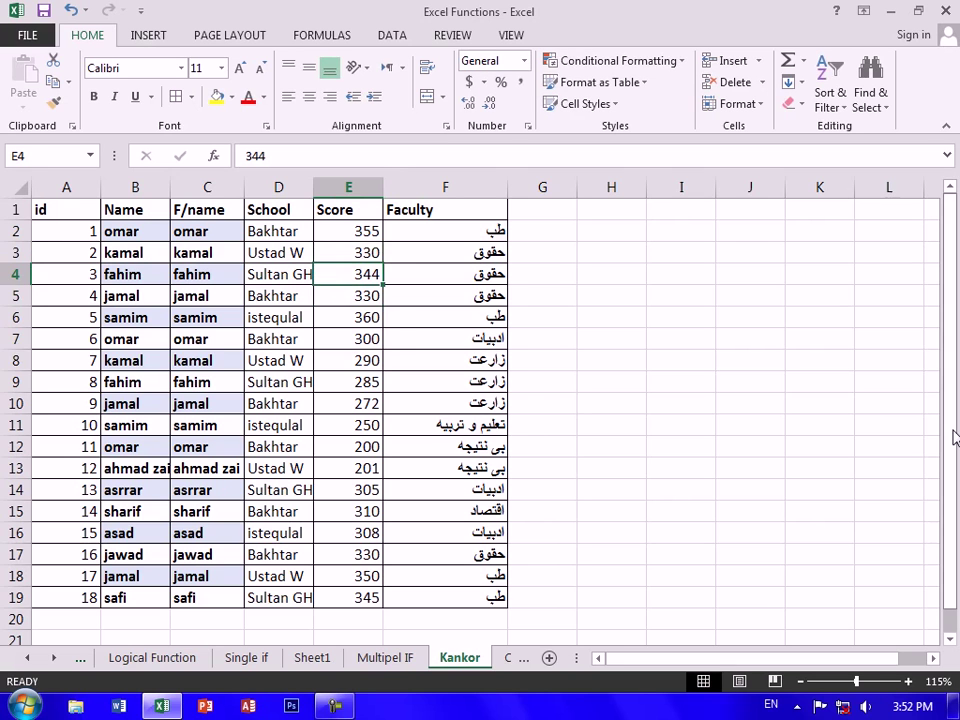
# Set scores E13=190, E12=210, E11=201 and E15=150 to test the Faculty results
pyautogui.press('Down')
pyautogui.press('Down')
pyautogui.press('Down')
pyautogui.press('Down')
pyautogui.press('Down')
pyautogui.press('Down')
pyautogui.press('Down')
pyautogui.press('Down')
pyautogui.press('Down')
pyautogui.press('Down')
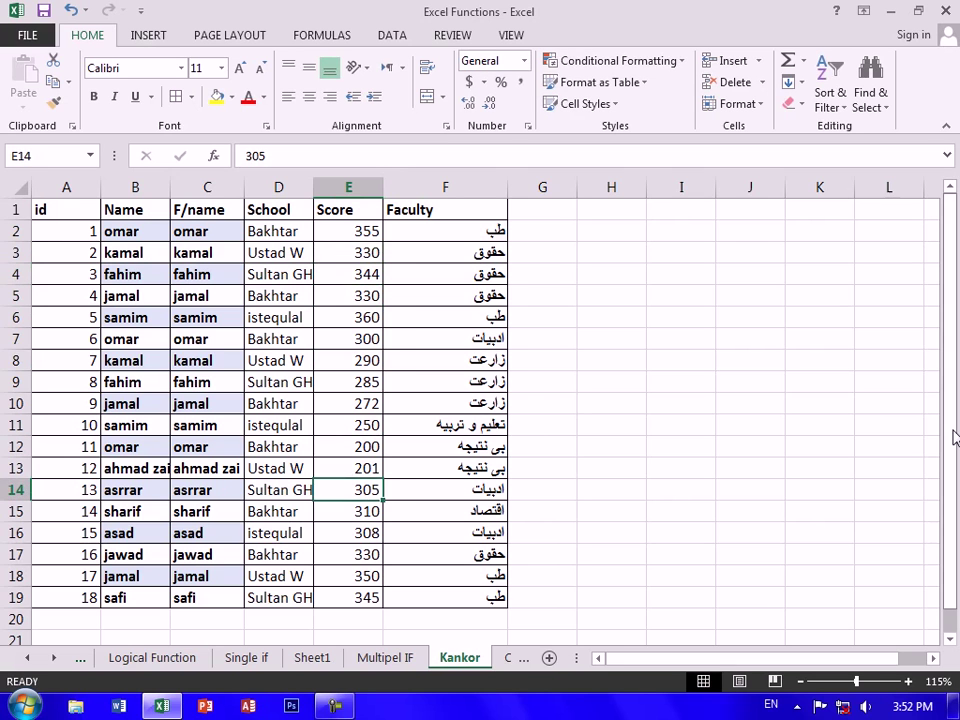
pyautogui.press('Up')
pyautogui.write('190')
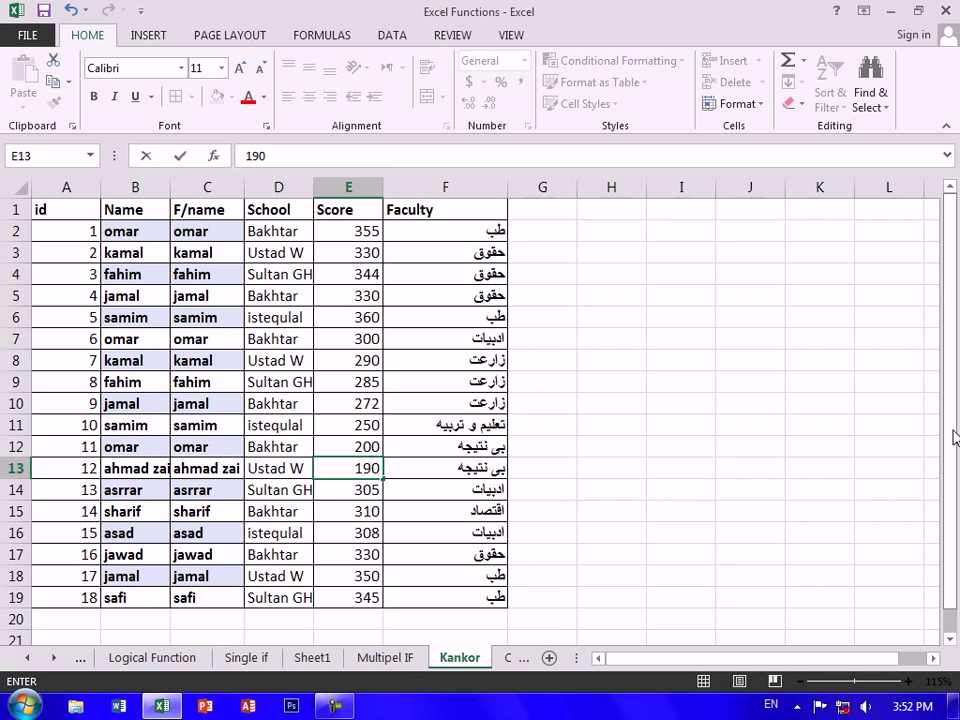
pyautogui.press('Return')
pyautogui.press('Up')
pyautogui.press('Up')
pyautogui.write('210')
pyautogui.press('Return')
pyautogui.press('Up')
pyautogui.press('Up')
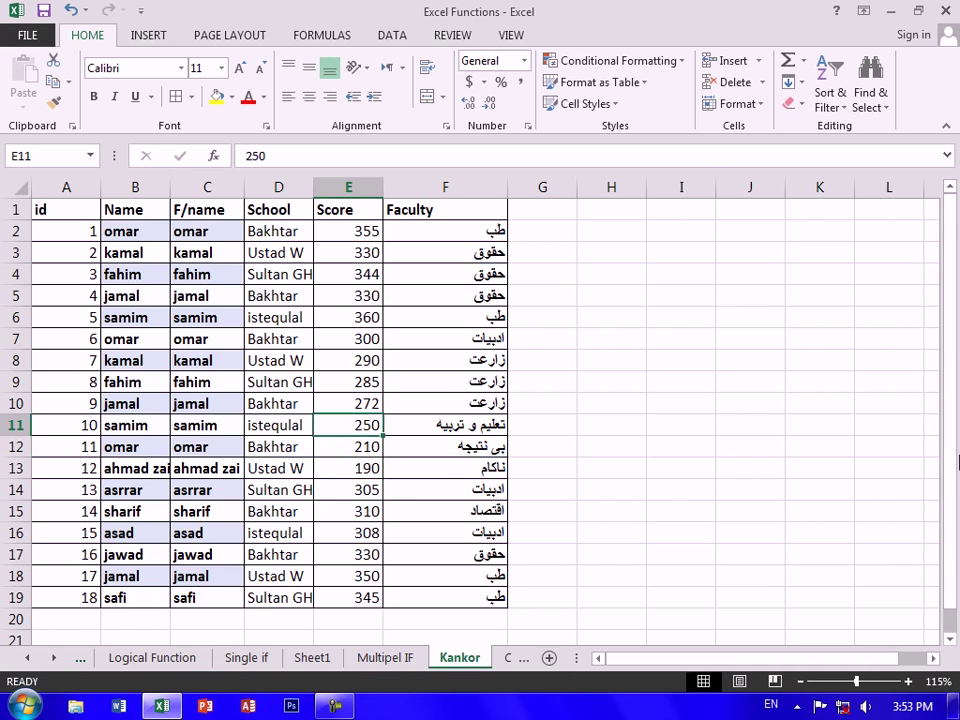
pyautogui.write('201')
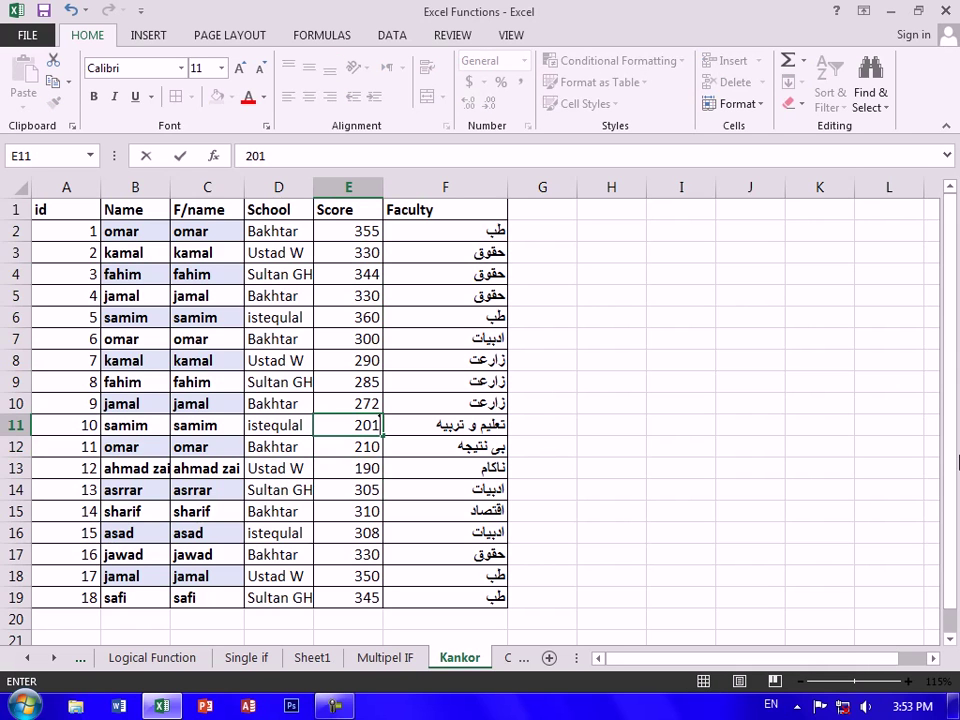
pyautogui.press('Return')
pyautogui.press('Down')
pyautogui.press('Down')
pyautogui.press('Down')
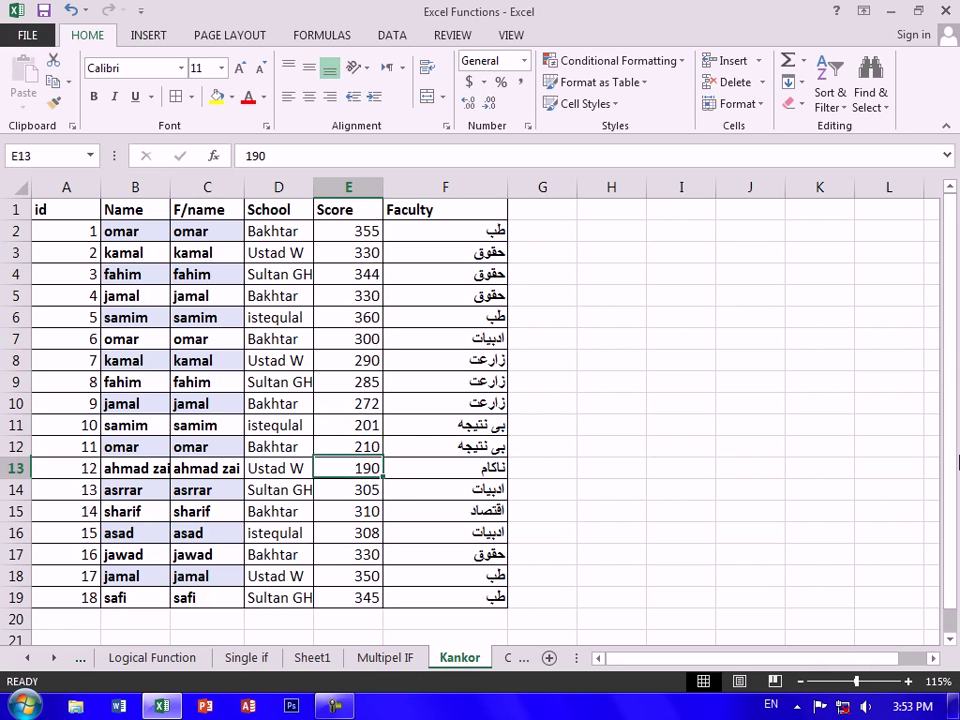
pyautogui.write('150')
pyautogui.press('Return')
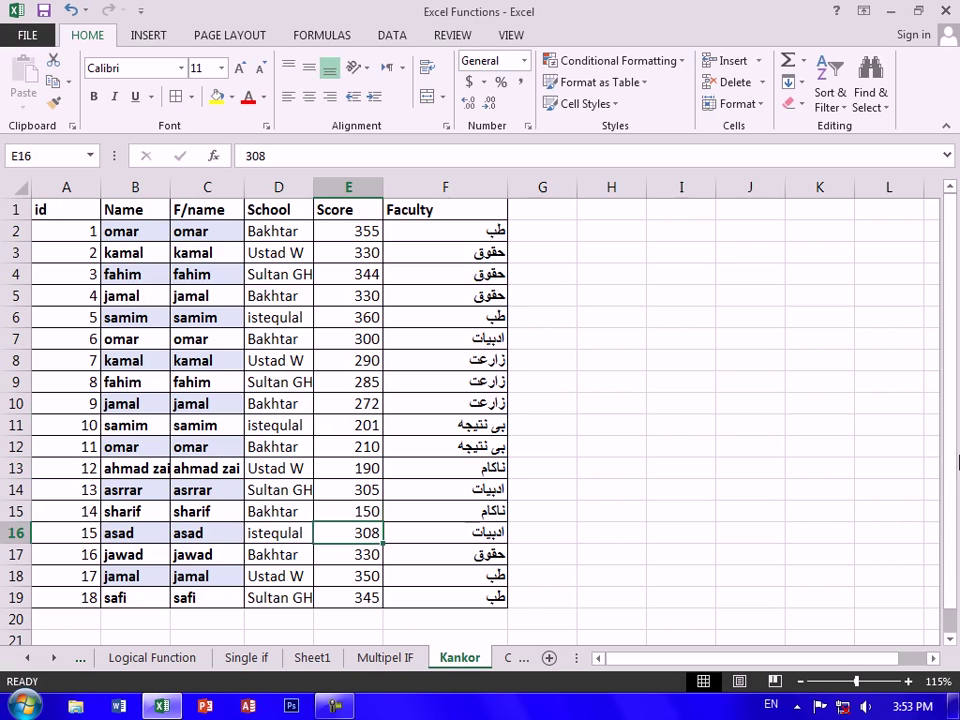
pyautogui.press('Up')
pyautogui.press('Up')
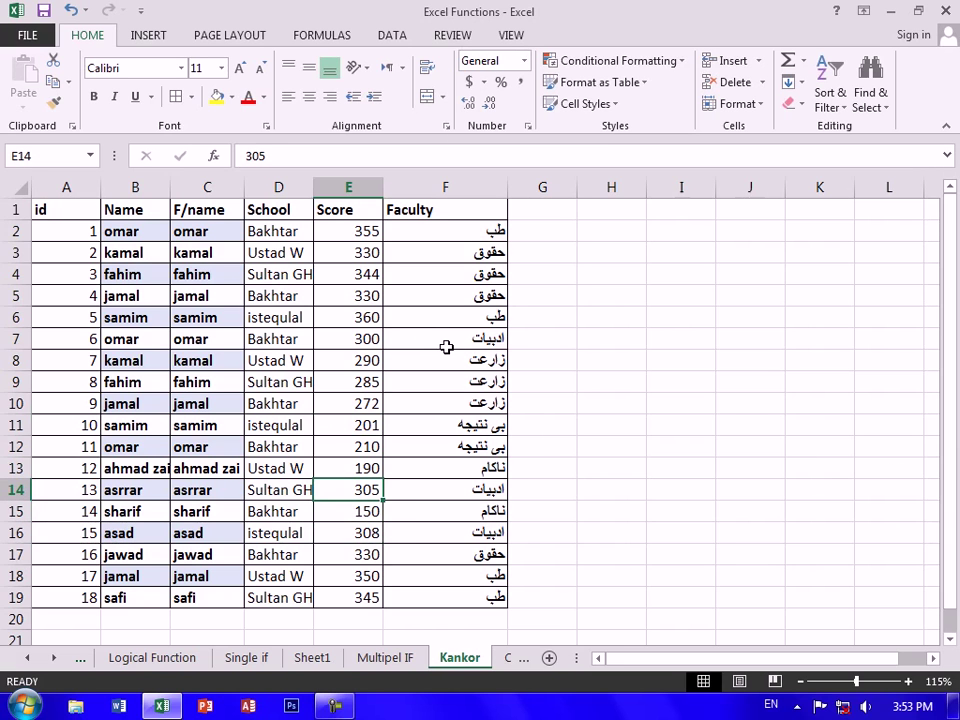
# Check F7's formula and browse the Countif and Sumif sheets, ending on Countif
pyautogui.click(446, 347)
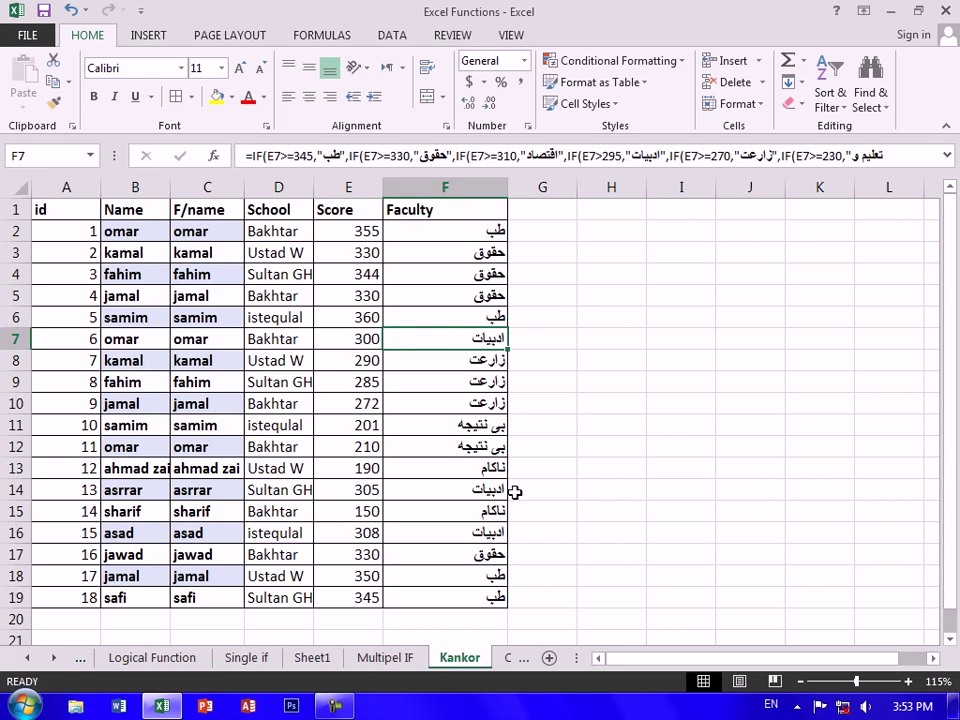
pyautogui.click(52, 657)
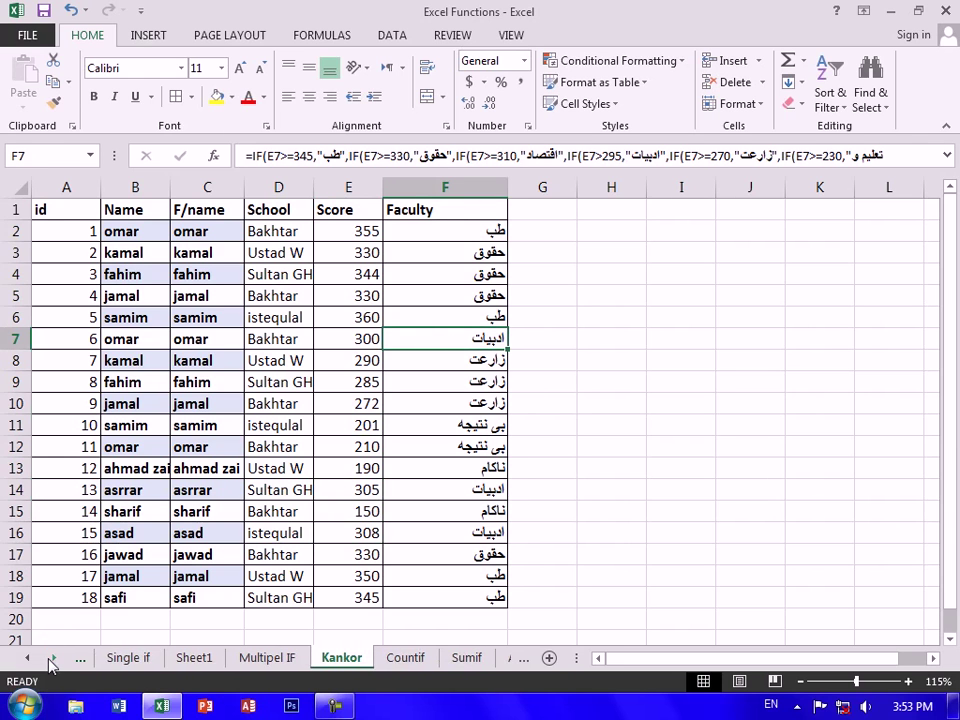
pyautogui.click(405, 660)
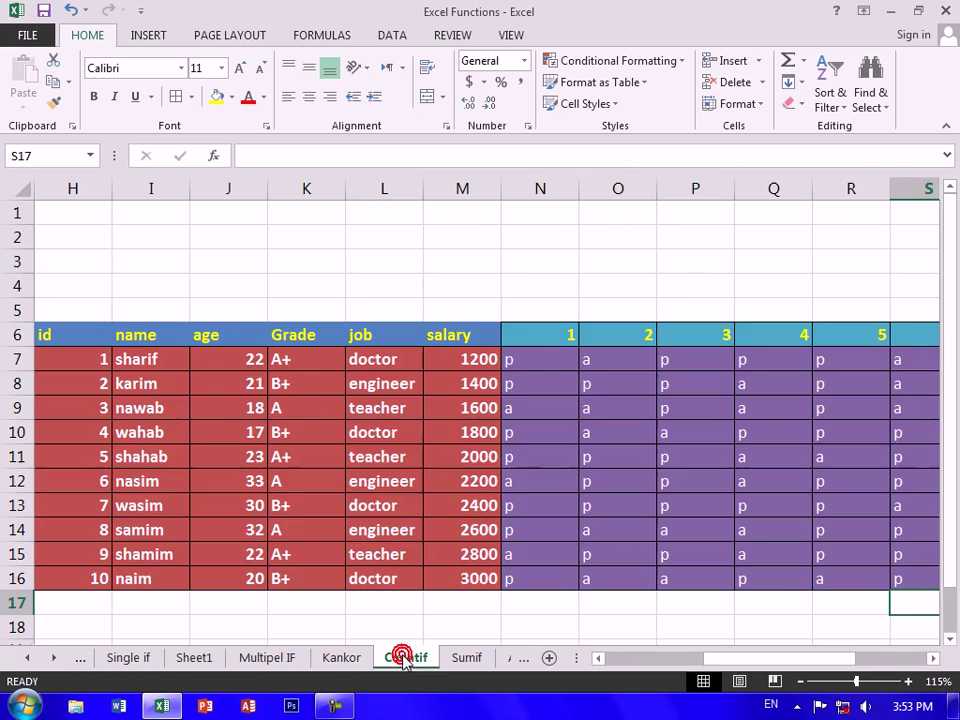
pyautogui.click(458, 660)
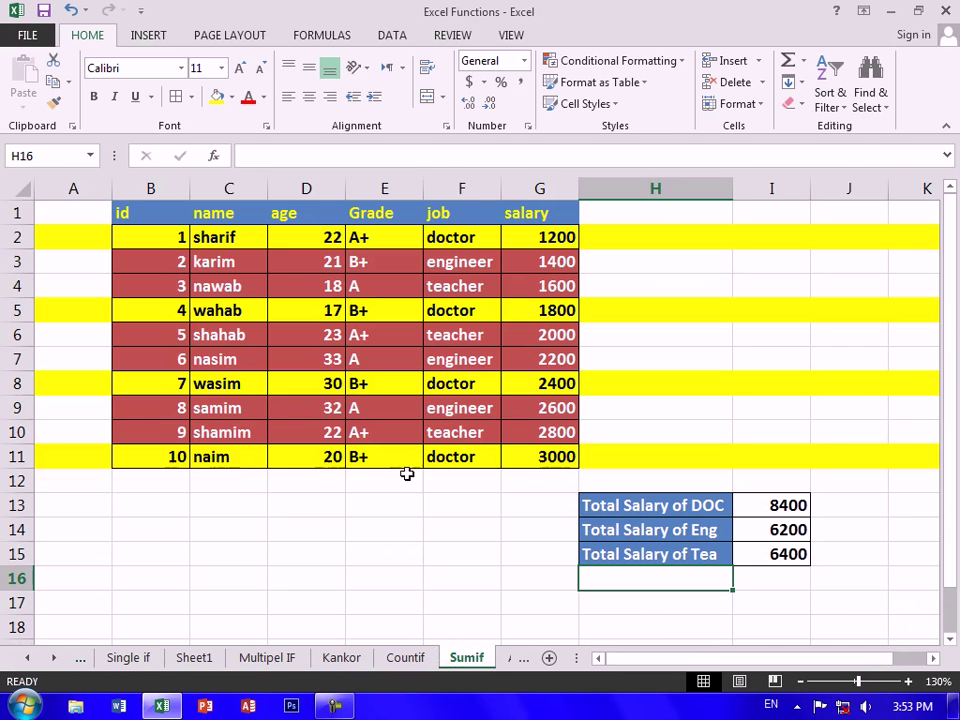
pyautogui.click(51, 658)
pyautogui.click(51, 658)
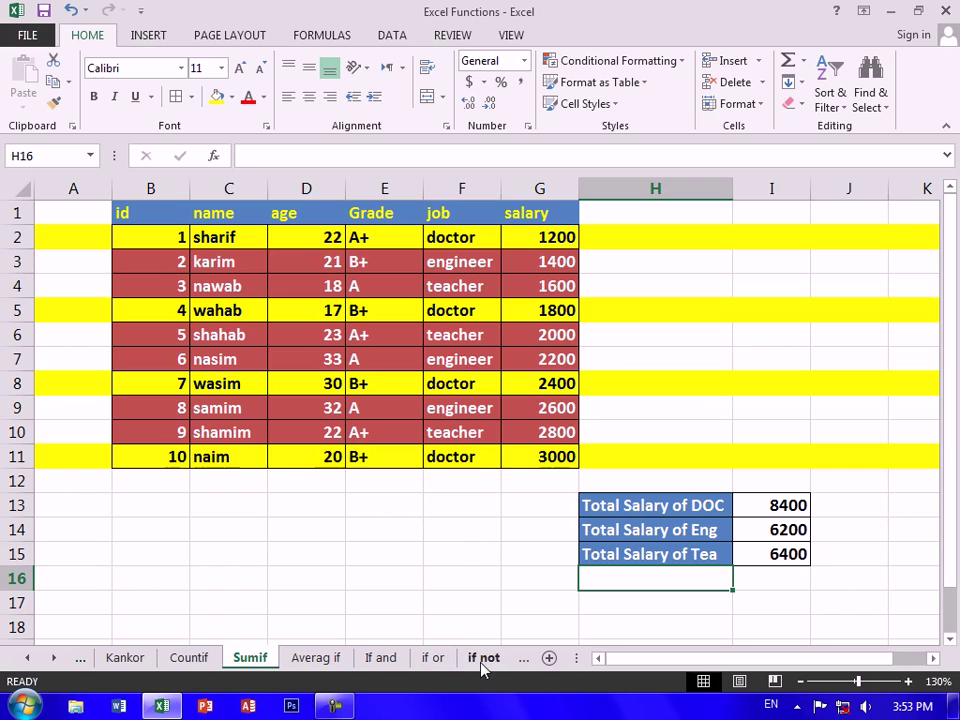
pyautogui.click(186, 657)
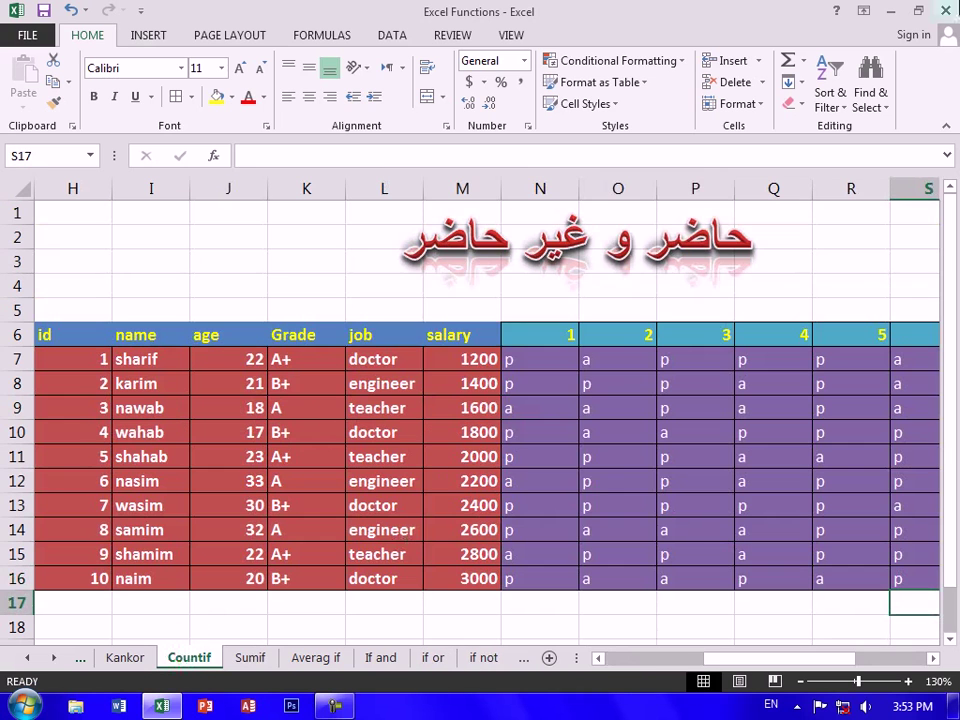
# Close Excel without saving and refresh the desktop
pyautogui.click(944, 11)
pyautogui.click(478, 375)
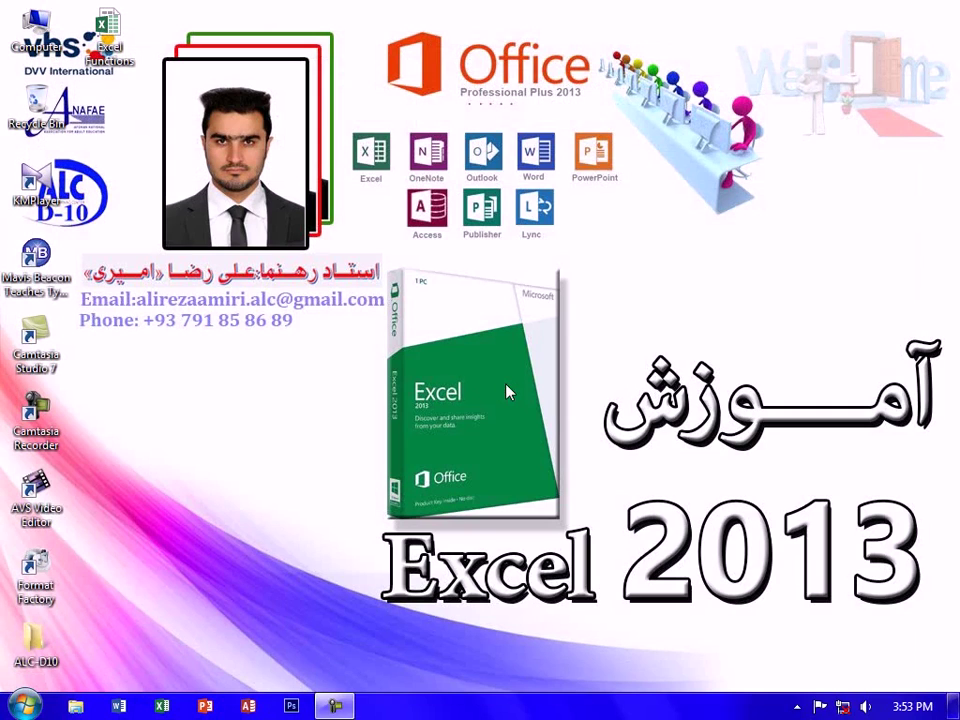
pyautogui.rightClick(402, 62)
pyautogui.click(453, 122)
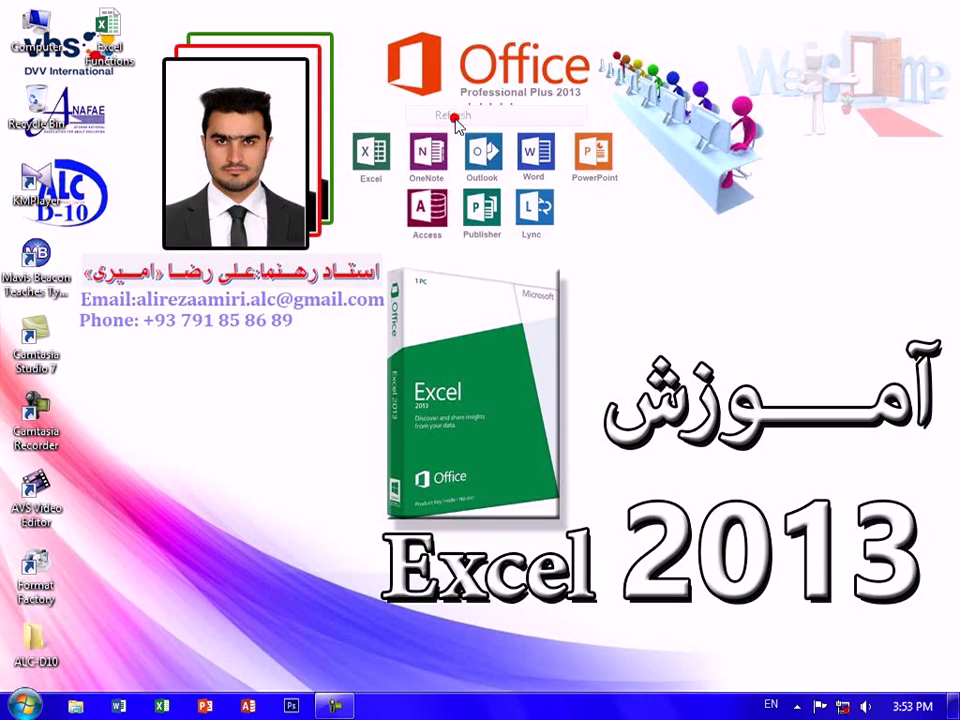